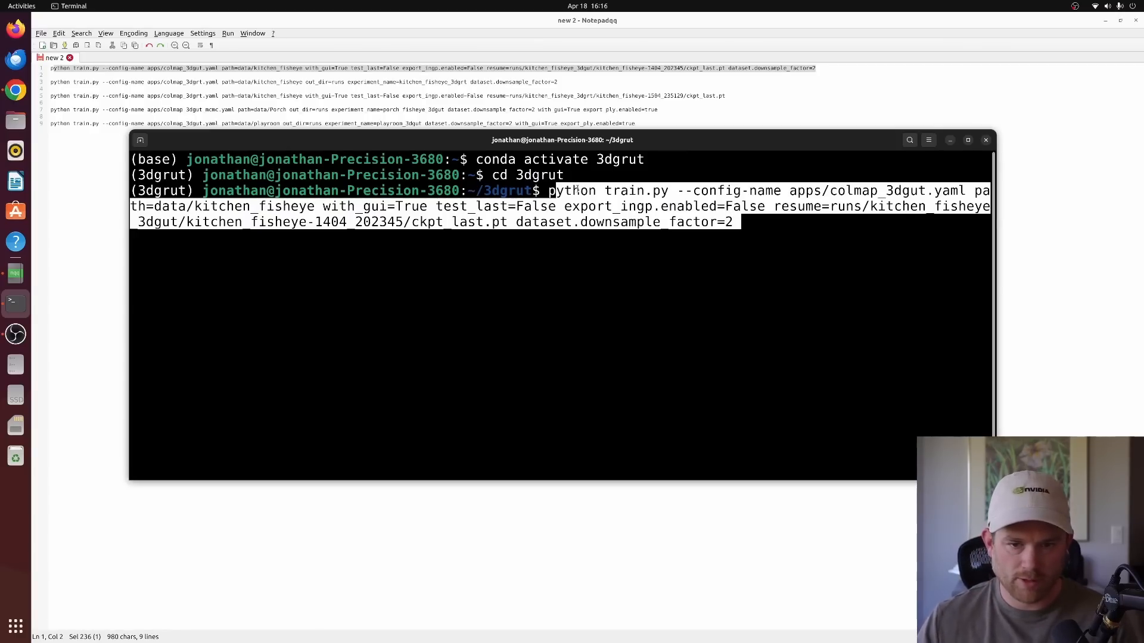
Run the prepared train.py command on data/kitchen_fisheye with with_gui=True, resuming from ckpt_last.pt with dataset.downsample_factor=2.
{"action": "key", "text": "Right"}
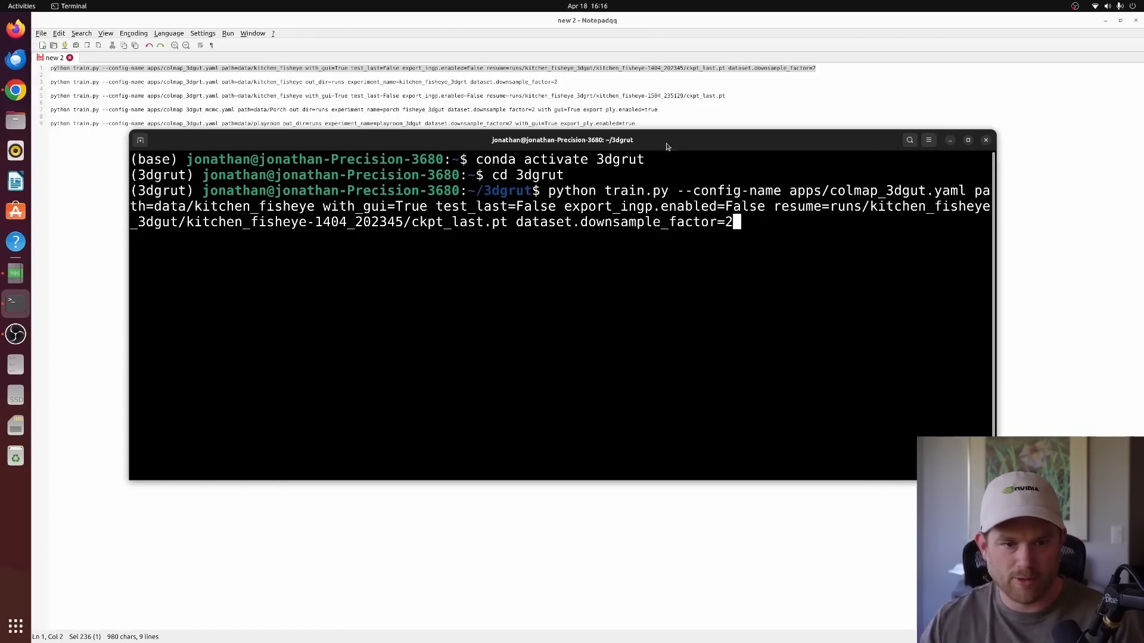
{"action": "left_click_drag", "start_coordinate": [363, 206], "coordinate": [447, 206]}
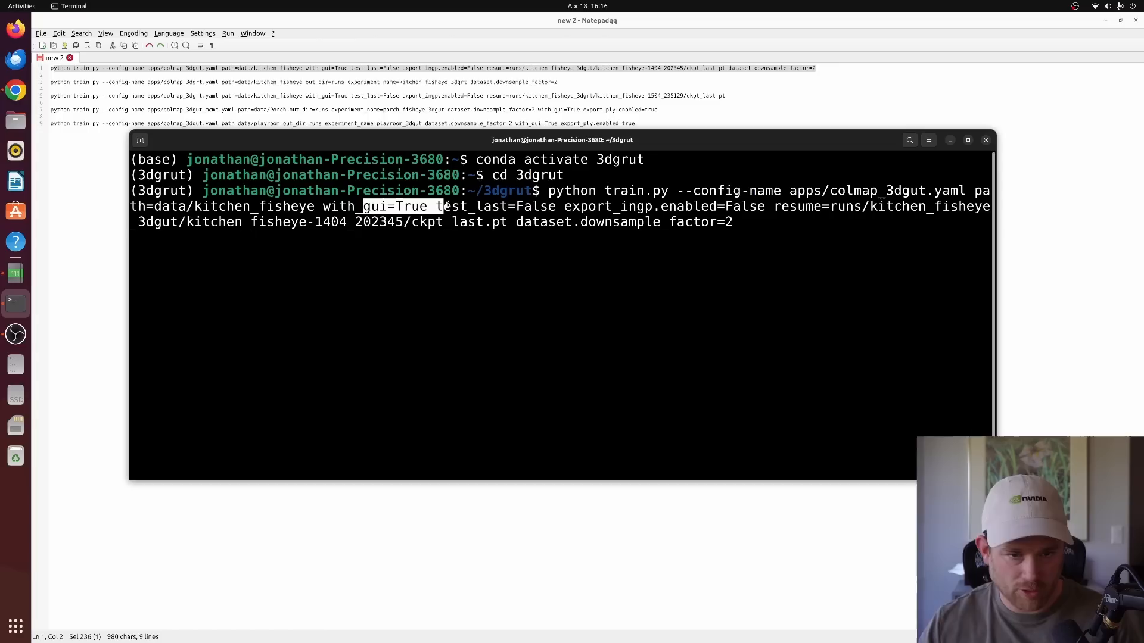
{"action": "left_click", "coordinate": [496, 238]}
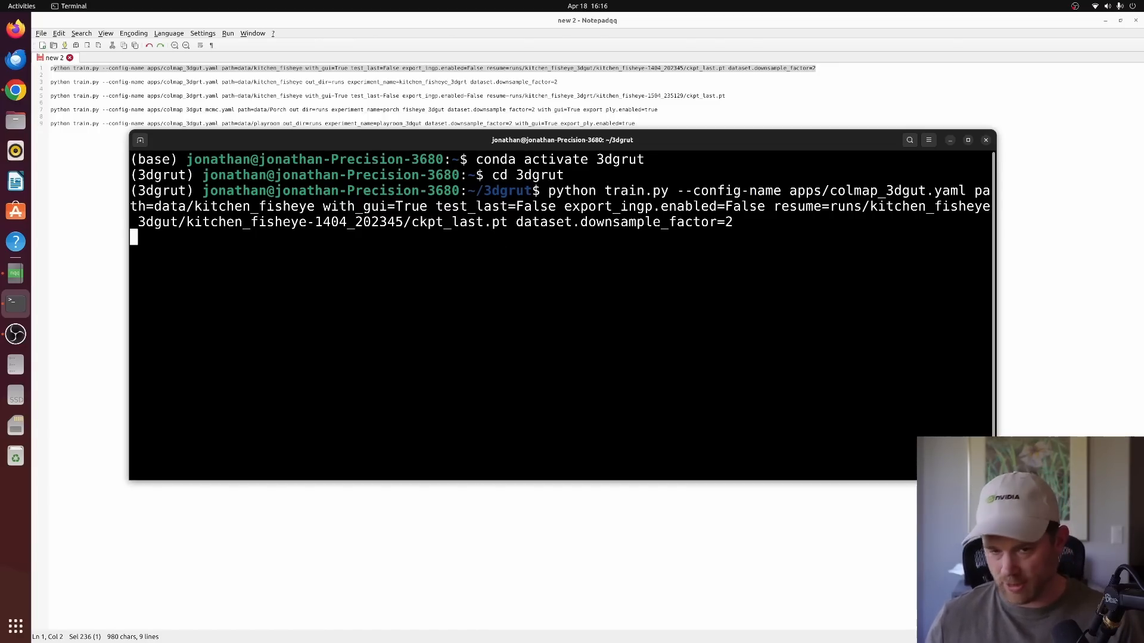
{"action": "key", "text": "Return"}
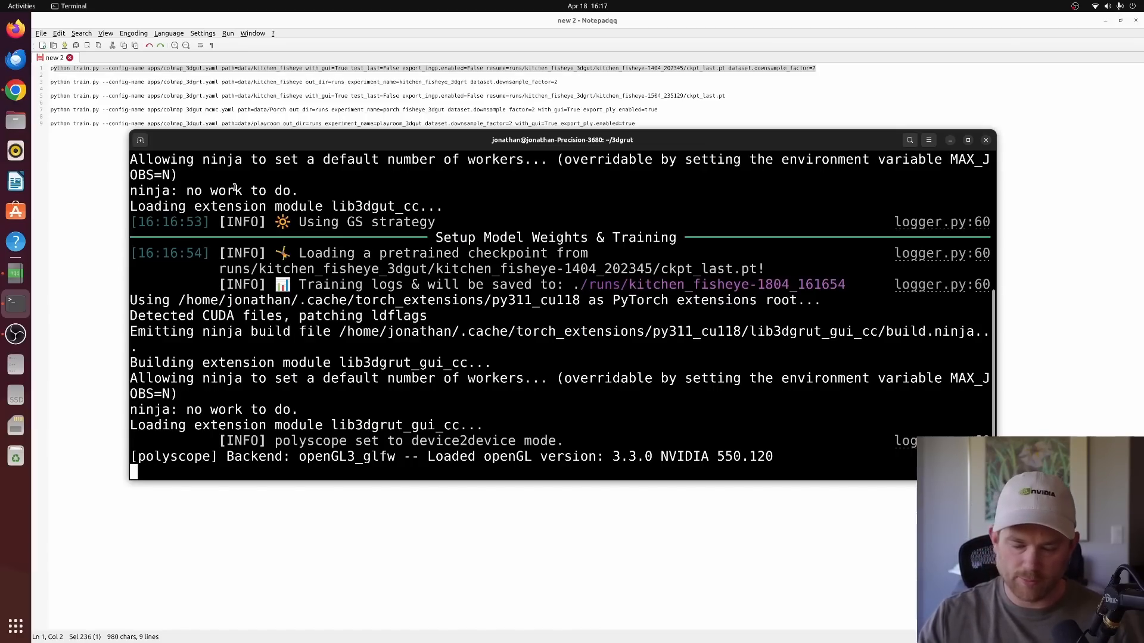
Open the photo DSC00134.JPG from the 3dgrut/data/kitchen_fisheye/images folder.
{"action": "left_click", "coordinate": [15, 121]}
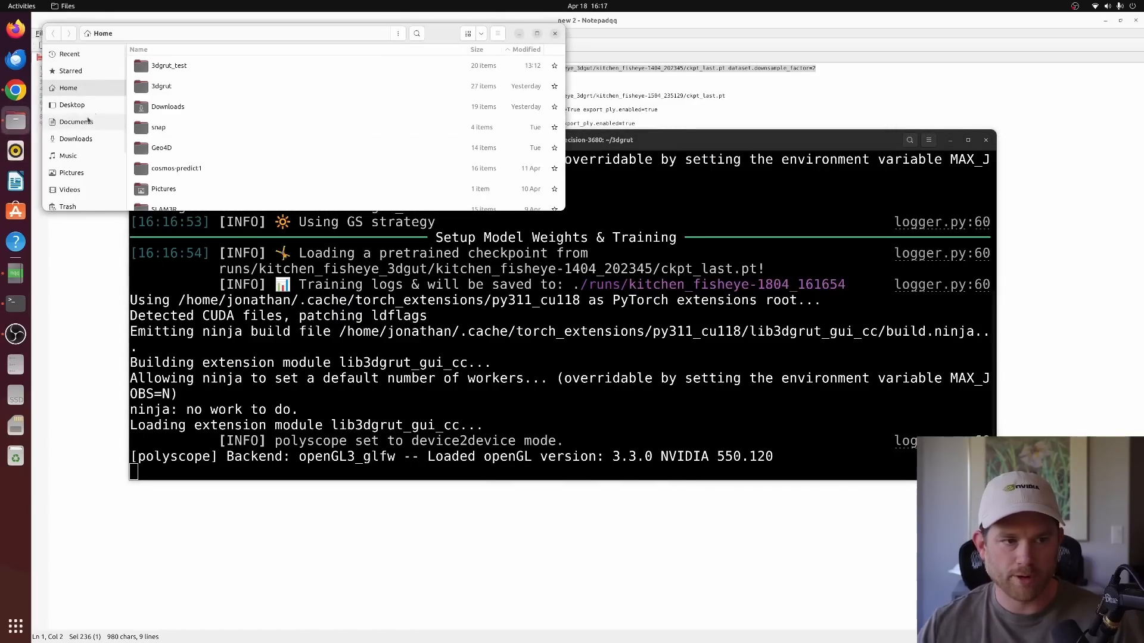
{"action": "double_click", "coordinate": [167, 88]}
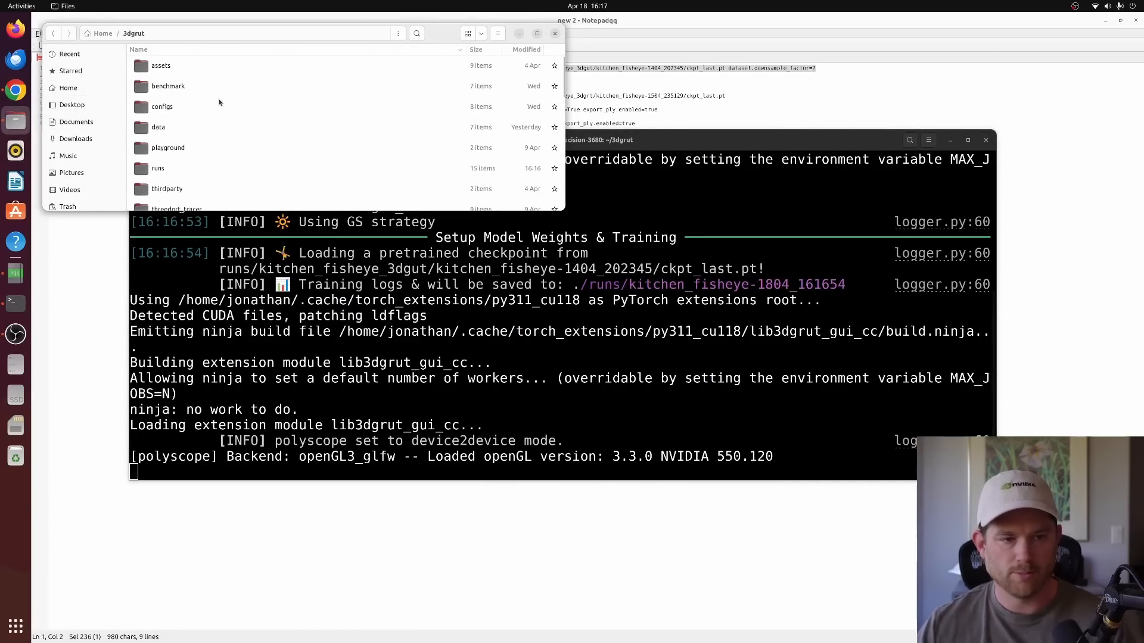
{"action": "scroll", "coordinate": [179, 93], "scroll_direction": "down", "scroll_amount": 2}
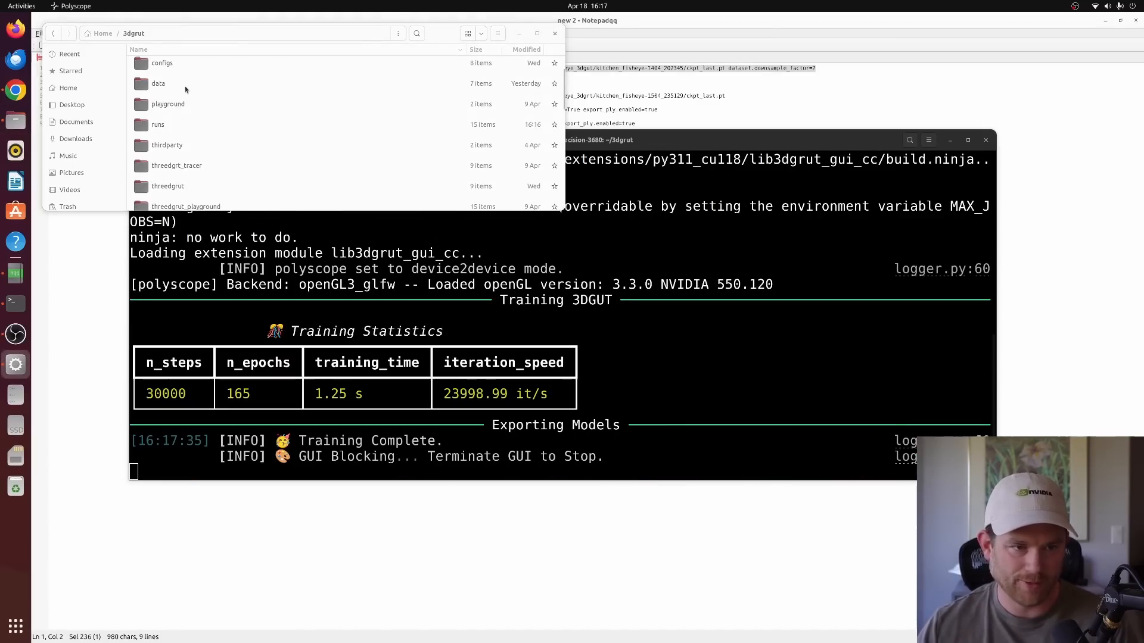
{"action": "double_click", "coordinate": [160, 84]}
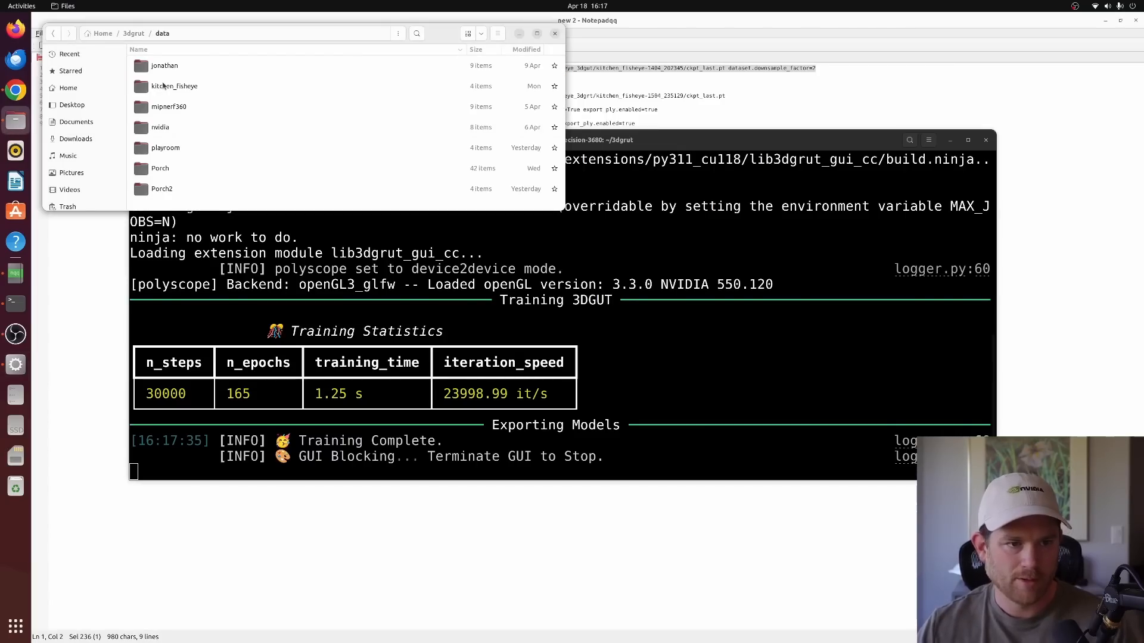
{"action": "double_click", "coordinate": [174, 90]}
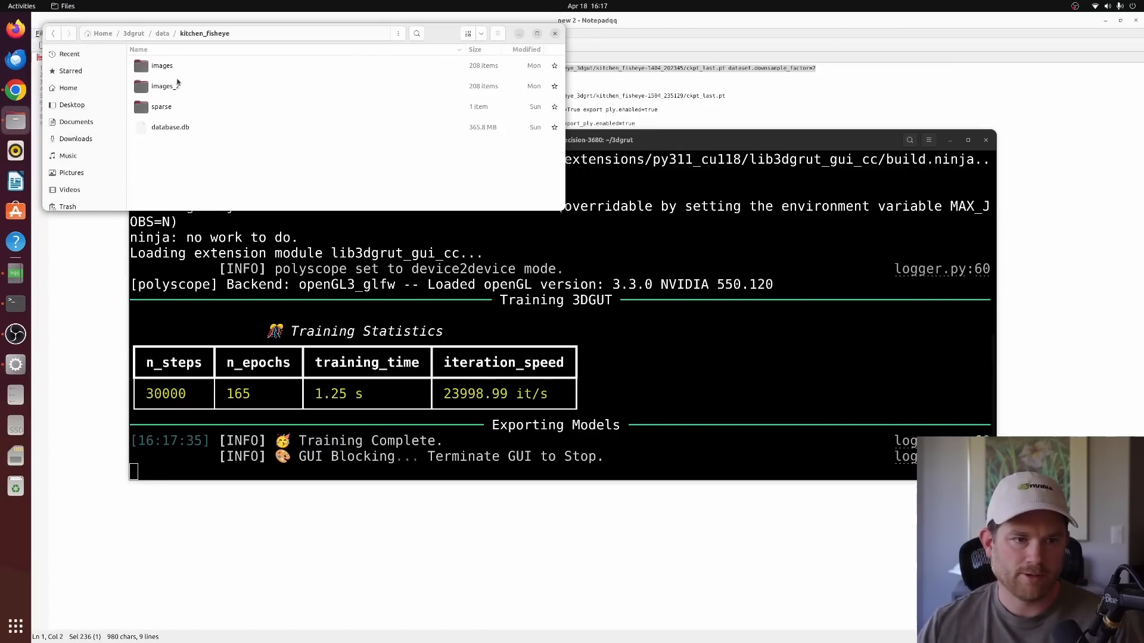
{"action": "double_click", "coordinate": [170, 70]}
{"action": "double_click", "coordinate": [169, 70]}
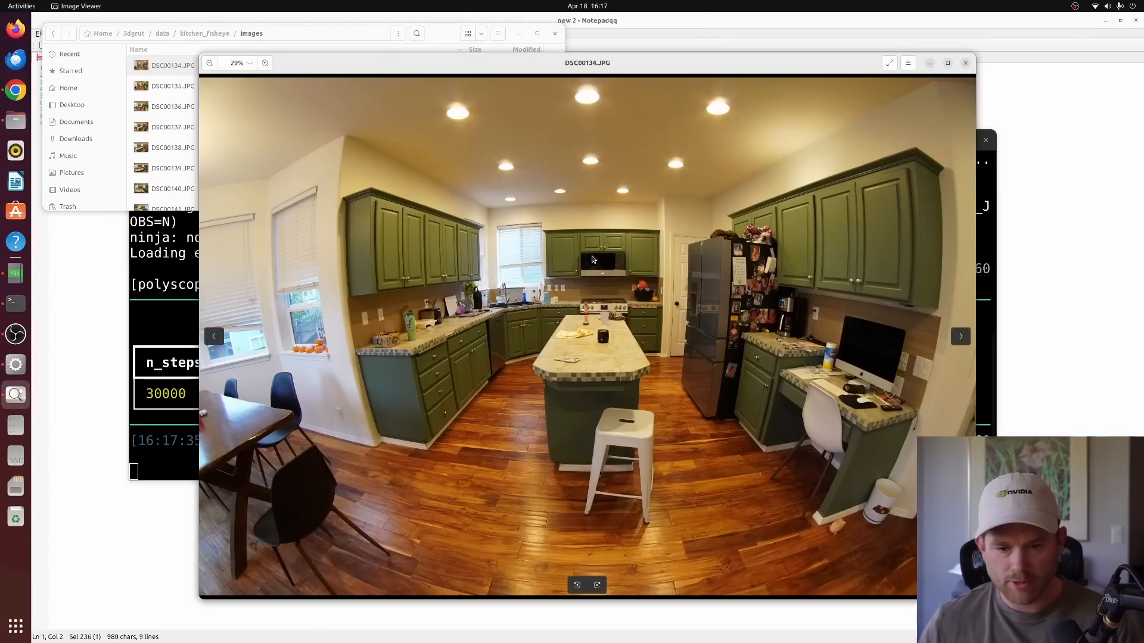
Browse the kitchen_fisheye source photos one after another from DSC00134.JPG through DSC00164.JPG to examine the fisheye coverage of the room.
{"action": "key", "text": "Right"}
{"action": "key", "text": "Right"}
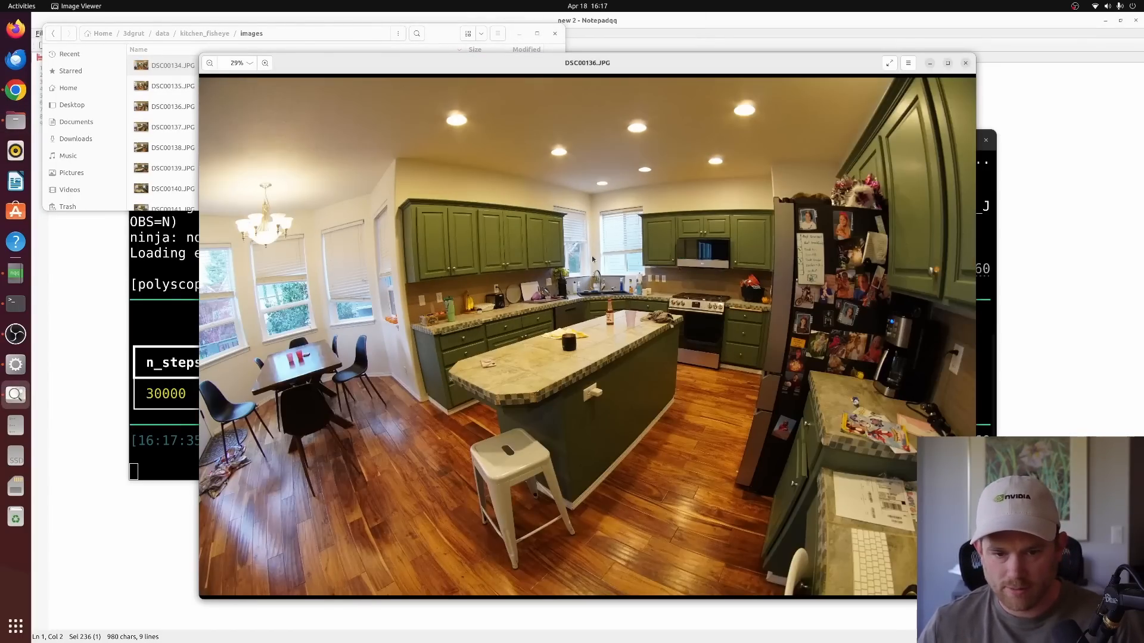
{"action": "key", "text": "Right"}
{"action": "key", "text": "Right"}
{"action": "key", "text": "Right"}
{"action": "key", "text": "Right"}
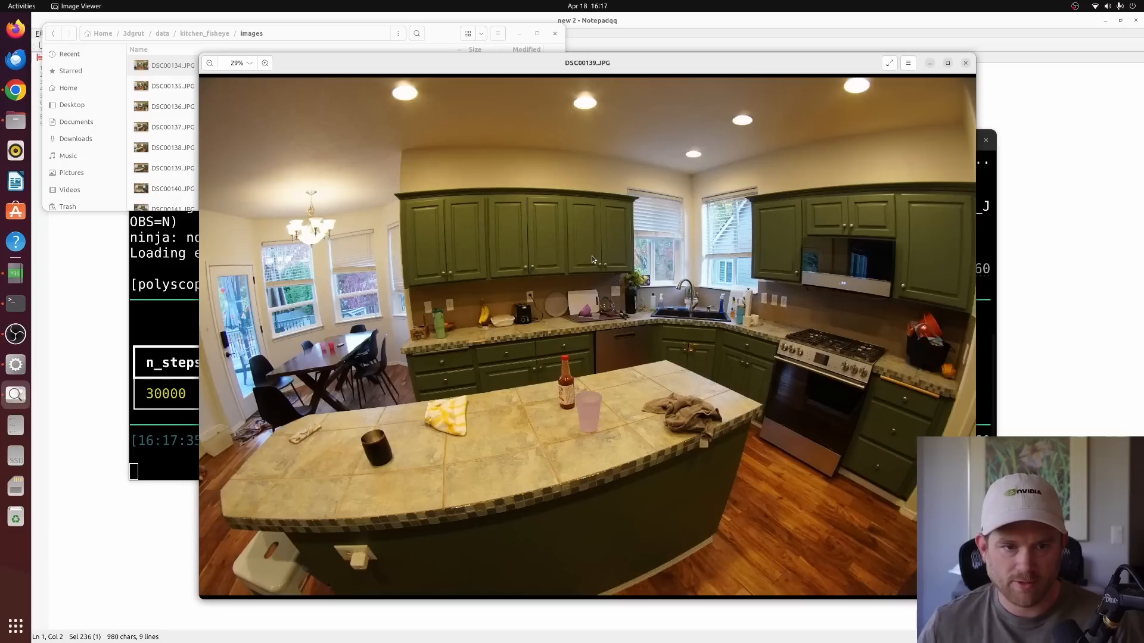
{"action": "key", "text": "Right"}
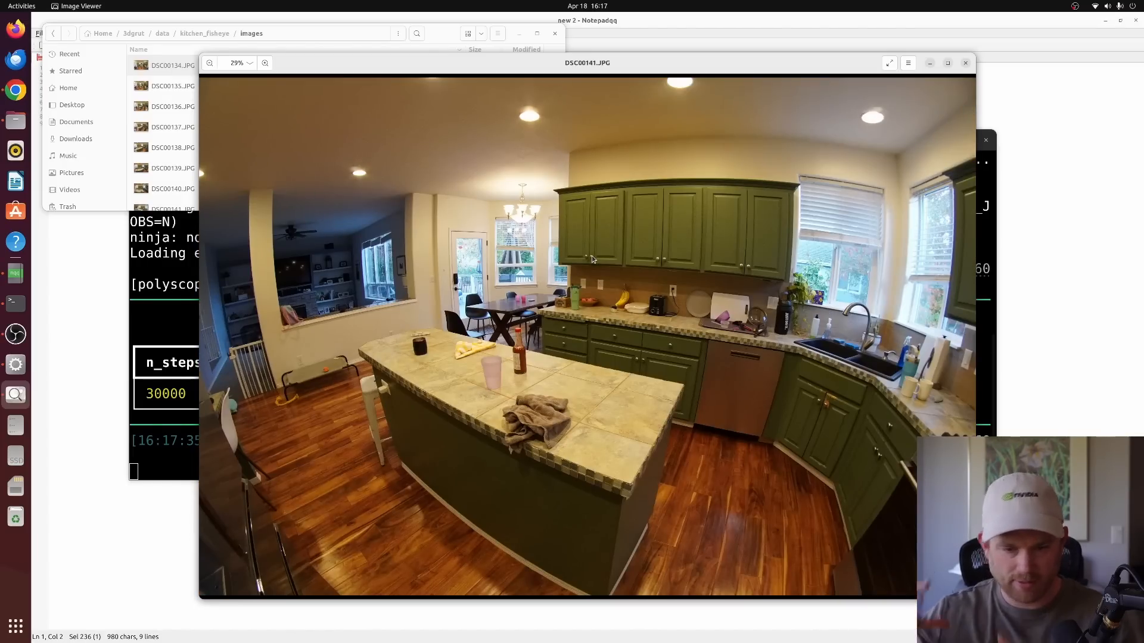
{"action": "key", "text": "Right"}
{"action": "key", "text": "Right"}
{"action": "key", "text": "Right"}
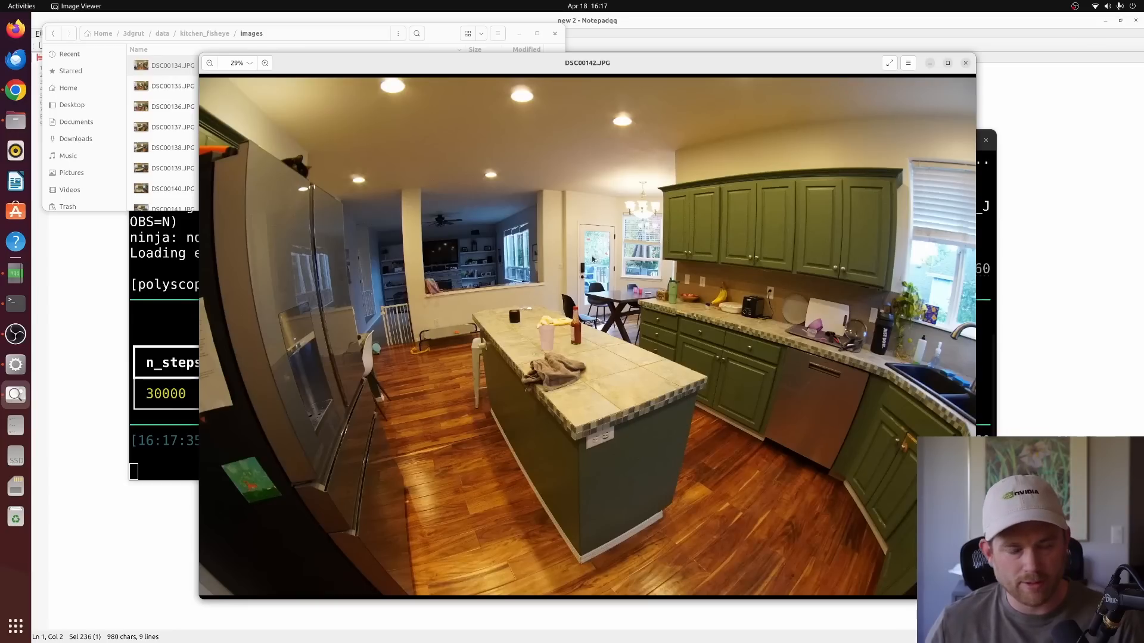
{"action": "key", "text": "Right"}
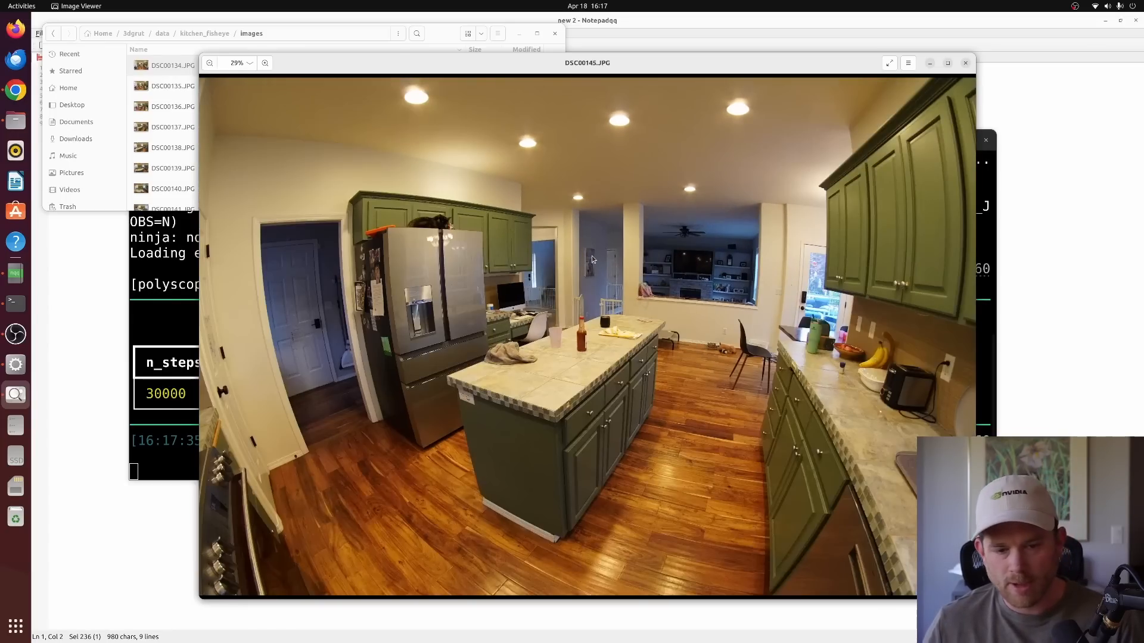
{"action": "key", "text": "Right"}
{"action": "key", "text": "Right"}
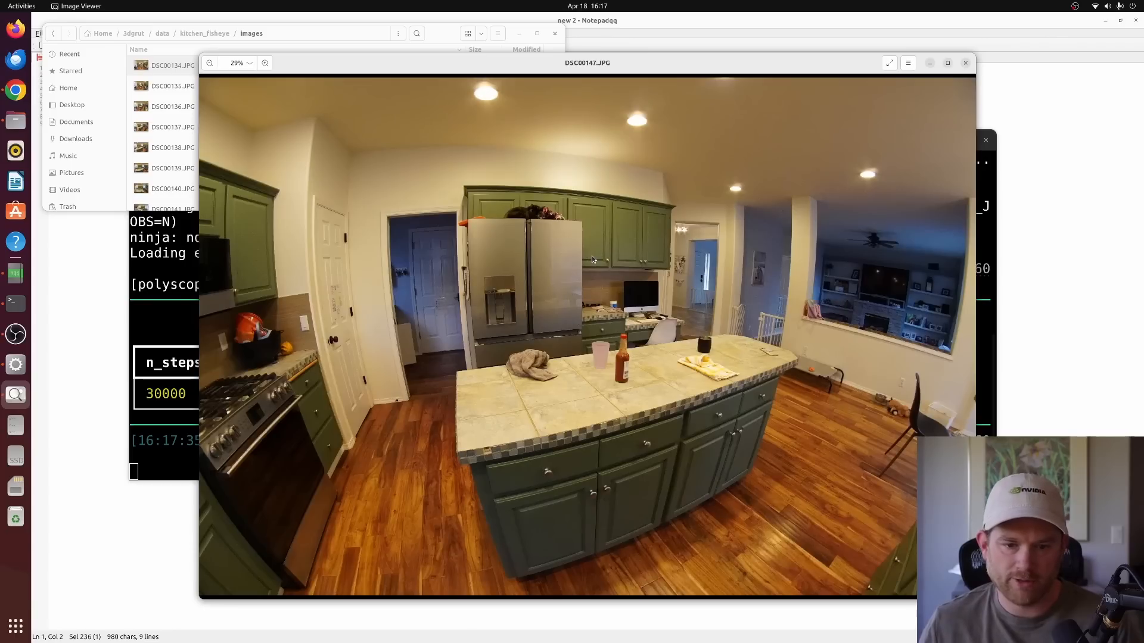
{"action": "key", "text": "Right"}
{"action": "key", "text": "Right"}
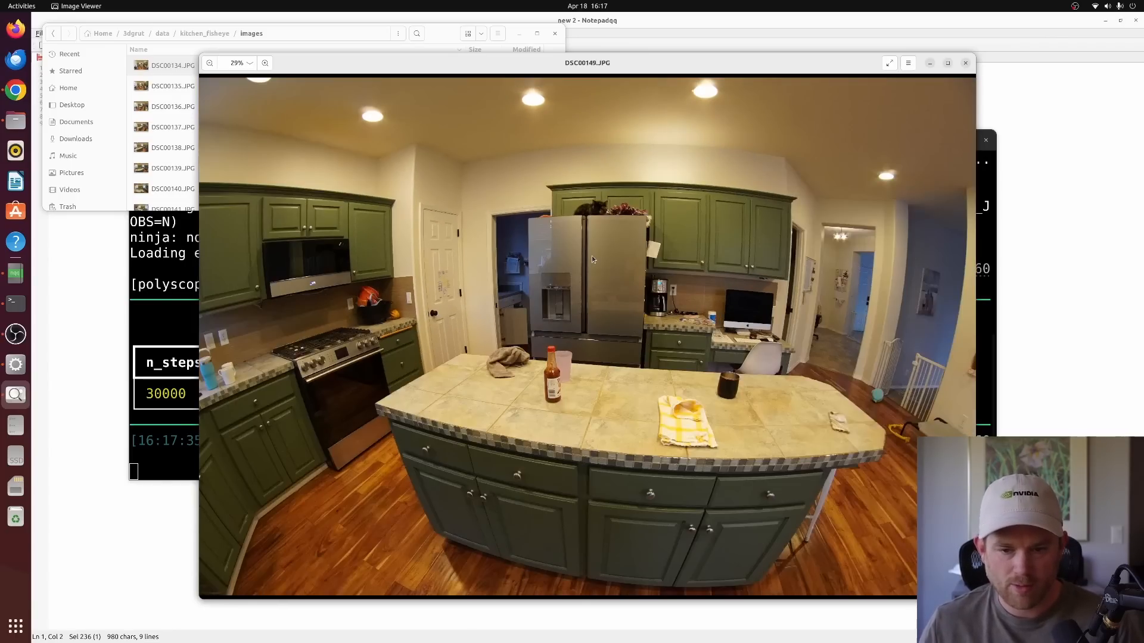
{"action": "key", "text": "Right"}
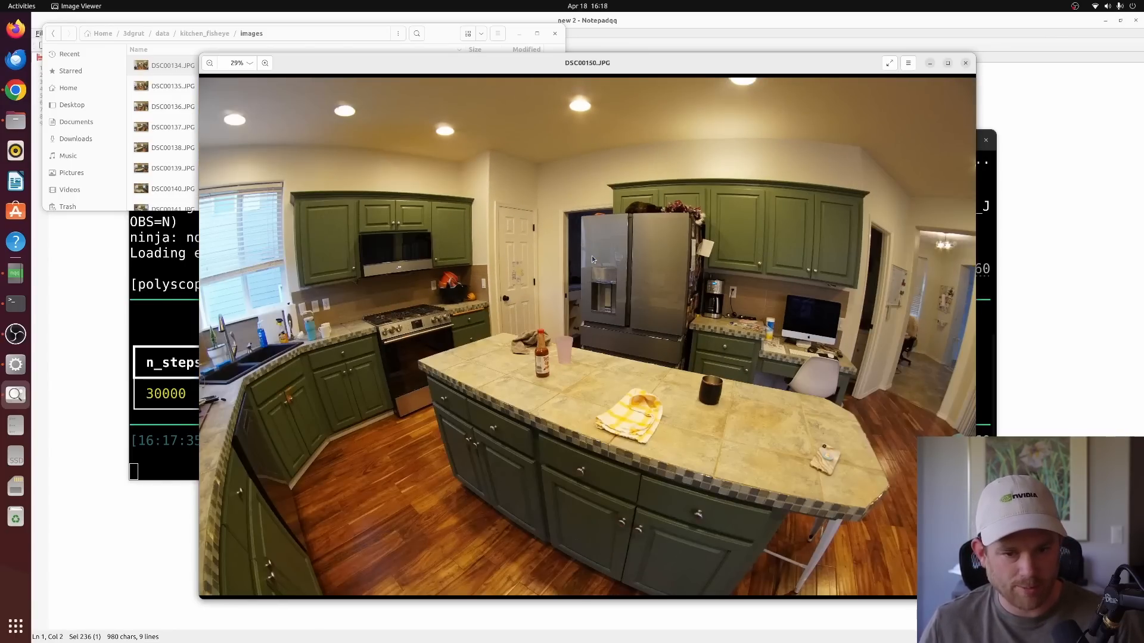
{"action": "key", "text": "Right"}
{"action": "key", "text": "Right"}
{"action": "key", "text": "Right"}
{"action": "key", "text": "Right"}
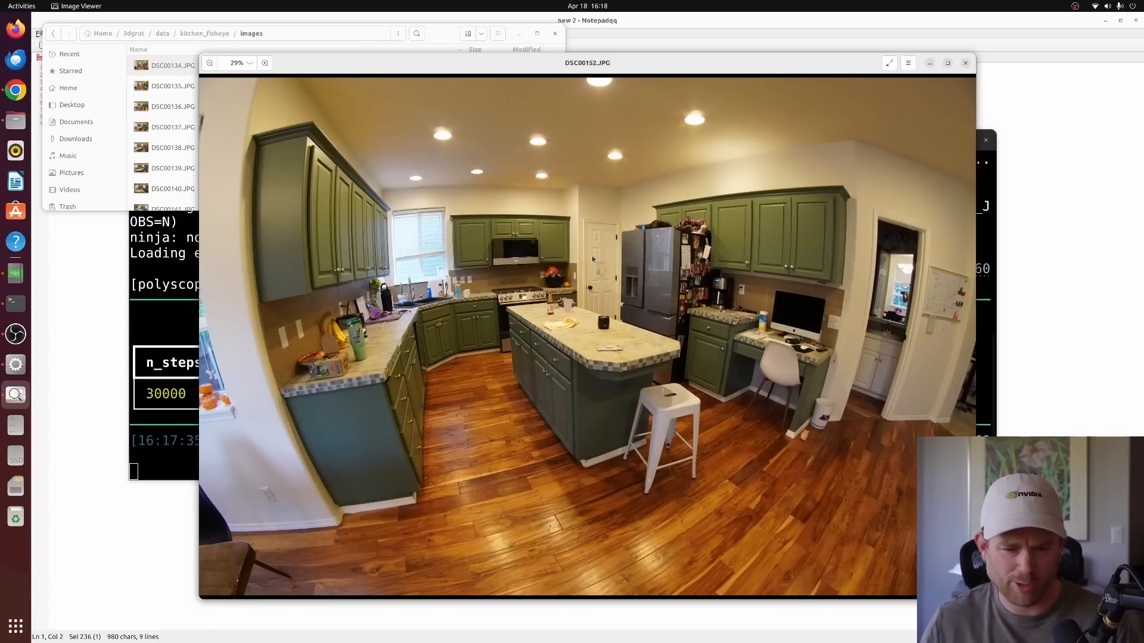
{"action": "key", "text": "Right"}
{"action": "key", "text": "Right"}
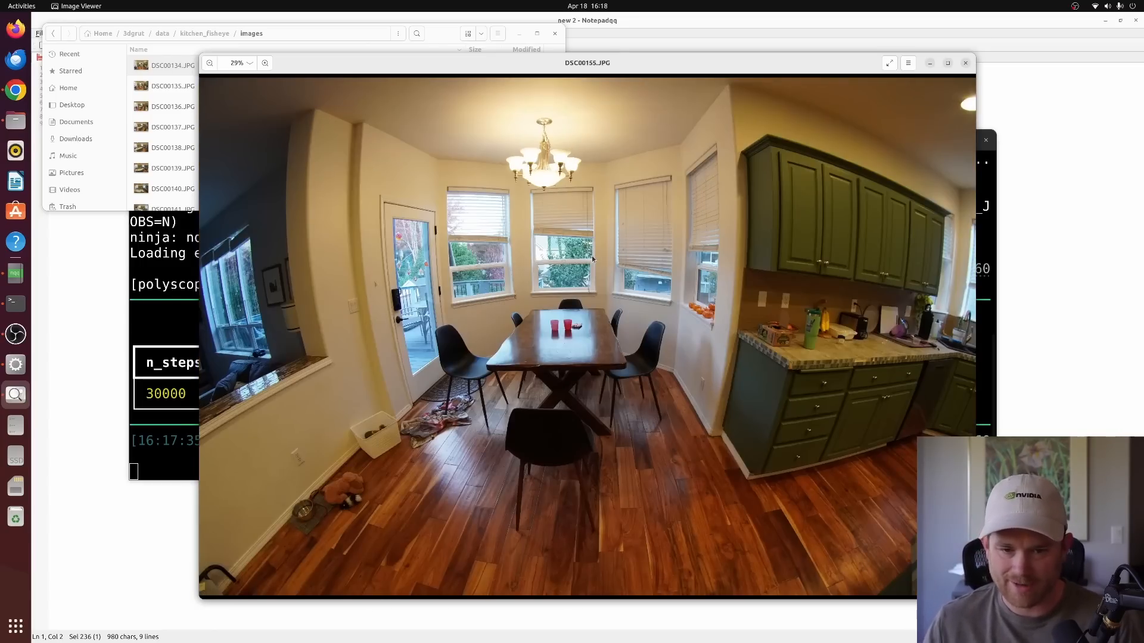
{"action": "key", "text": "Right"}
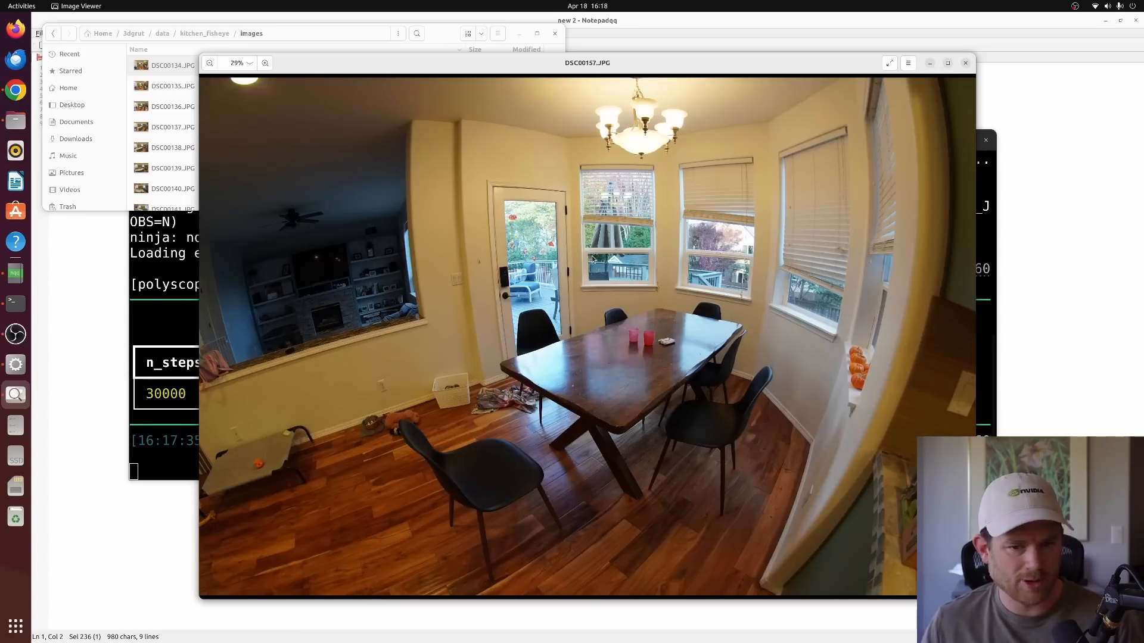
{"action": "key", "text": "Right"}
{"action": "key", "text": "Right"}
{"action": "key", "text": "Right"}
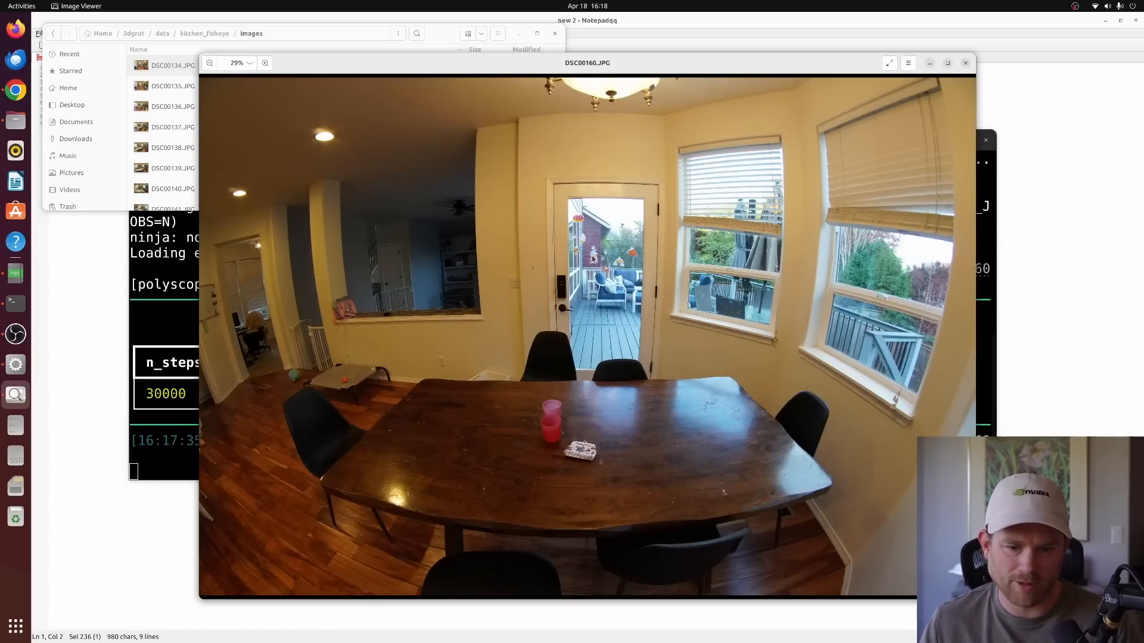
{"action": "key", "text": "Right"}
{"action": "key", "text": "Right"}
{"action": "key", "text": "Right"}
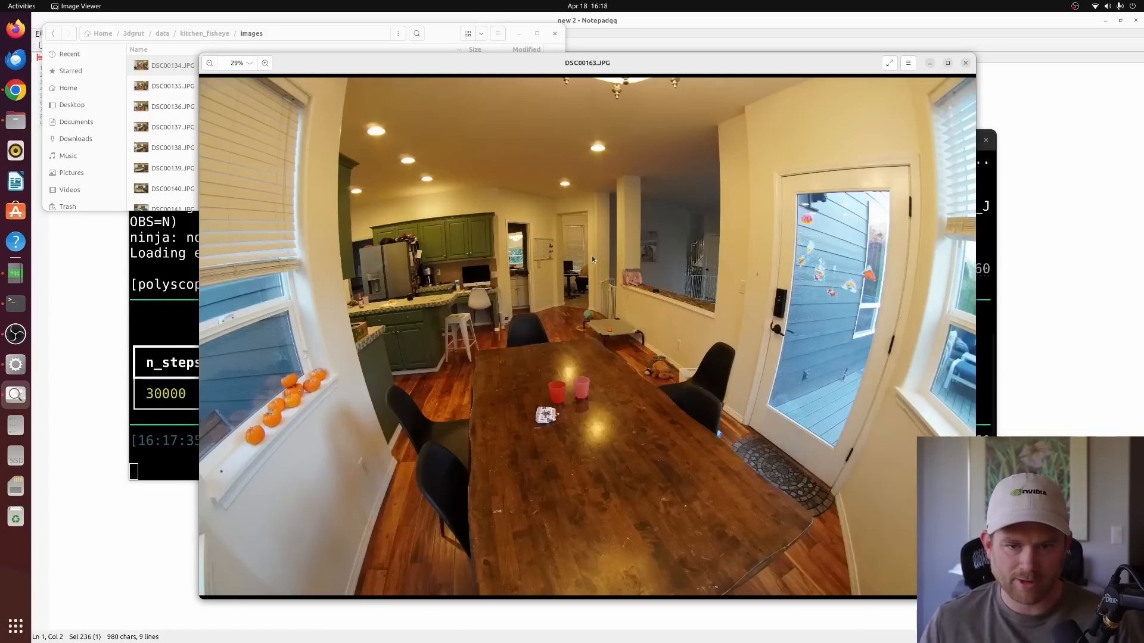
{"action": "key", "text": "Right"}
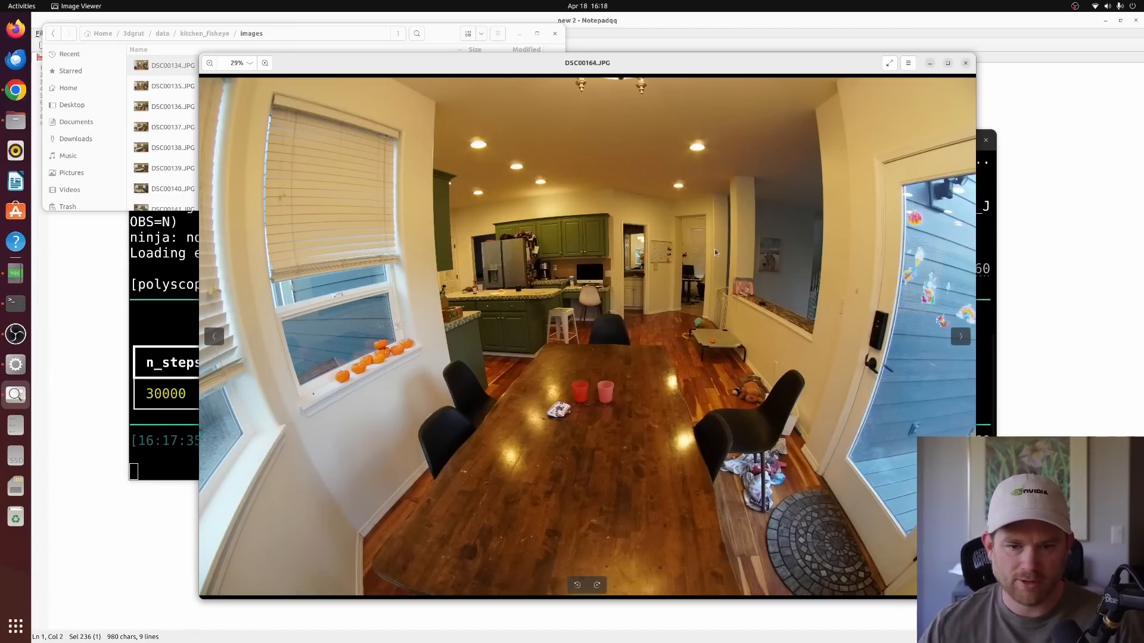
Examine DSC00164.JPG up close around the kitchen, ceiling lights and dining table, then return to the whole photo.
{"action": "scroll", "coordinate": [670, 255], "scroll_direction": "up", "scroll_amount": 3}
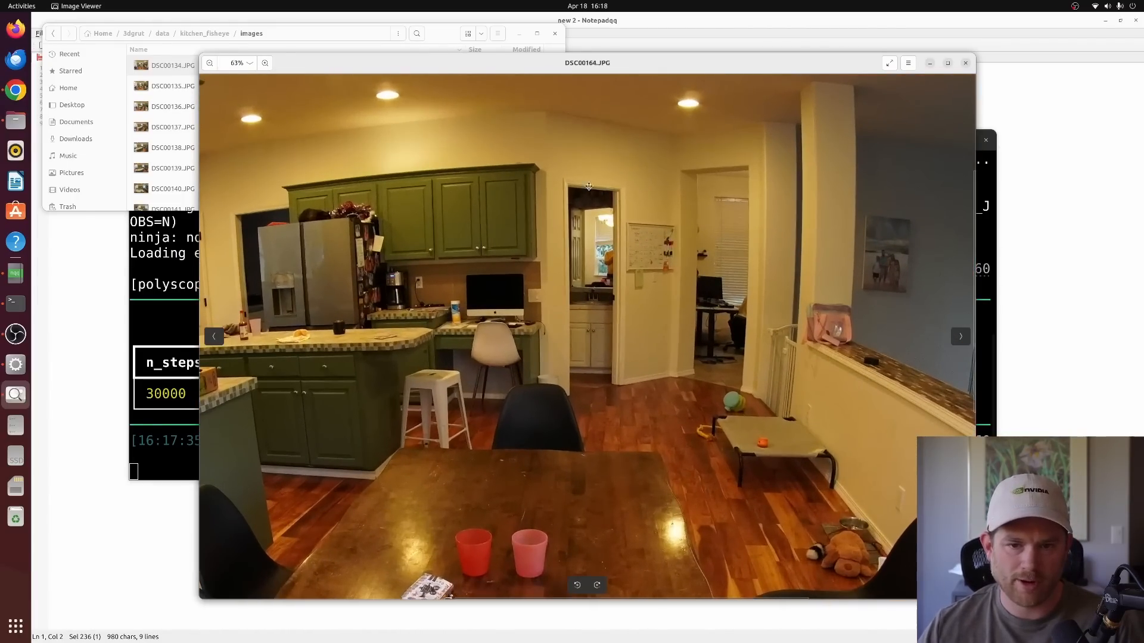
{"action": "scroll", "coordinate": [663, 158], "scroll_direction": "up", "scroll_amount": 5}
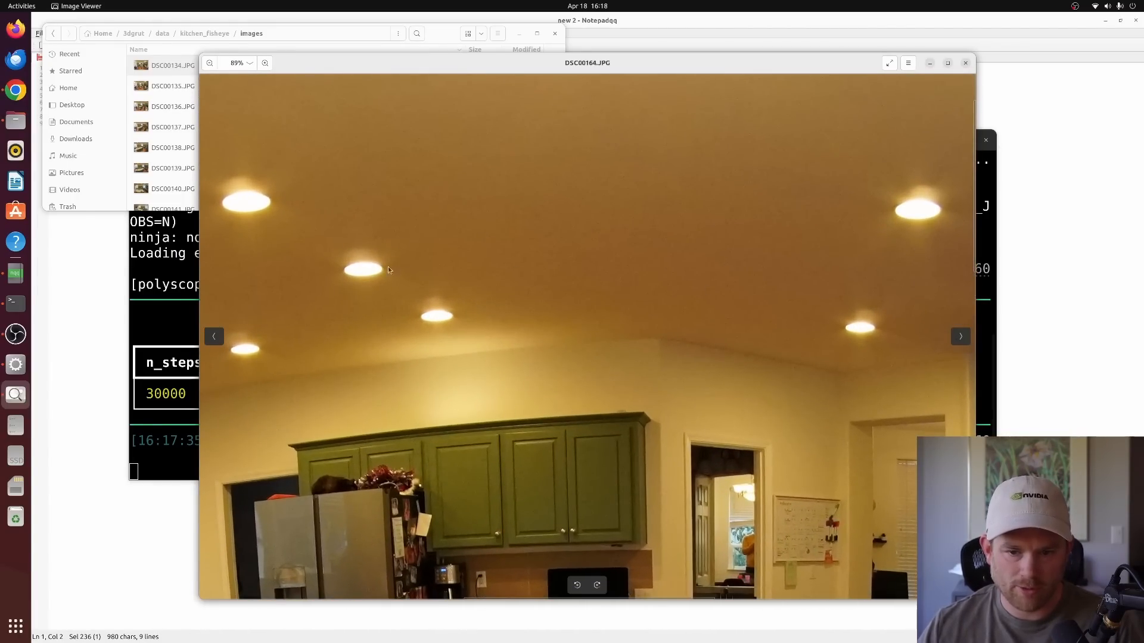
{"action": "scroll", "coordinate": [560, 399], "scroll_direction": "down", "scroll_amount": 5}
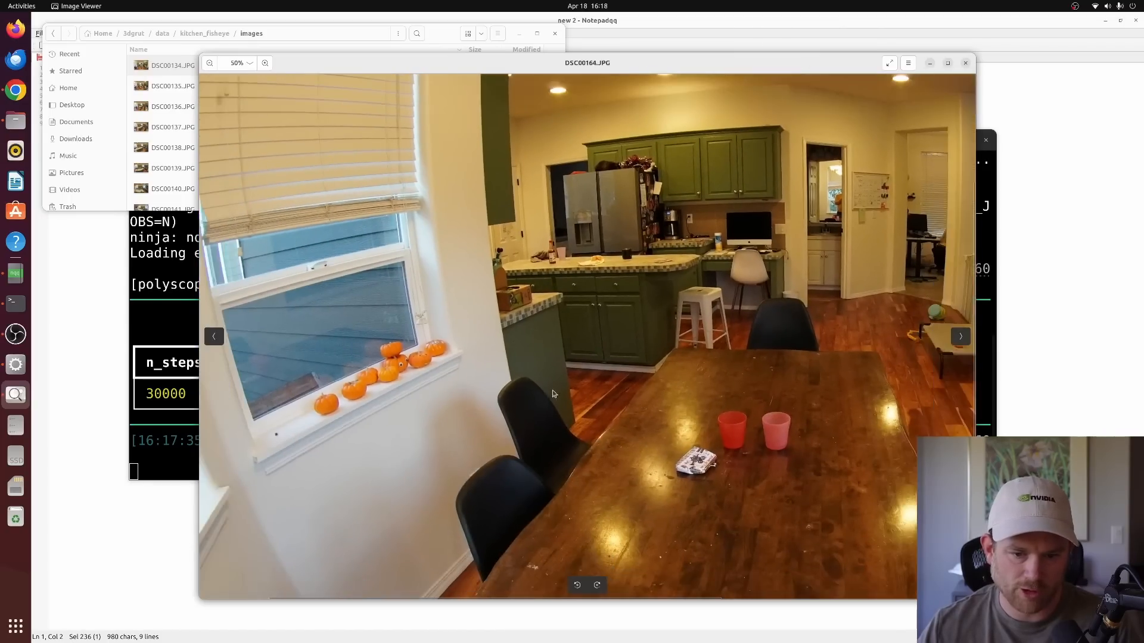
{"action": "scroll", "coordinate": [554, 394], "scroll_direction": "down", "scroll_amount": 2}
{"action": "left_click_drag", "start_coordinate": [739, 393], "coordinate": [502, 248]}
{"action": "scroll", "coordinate": [491, 265], "scroll_direction": "down", "scroll_amount": 8}
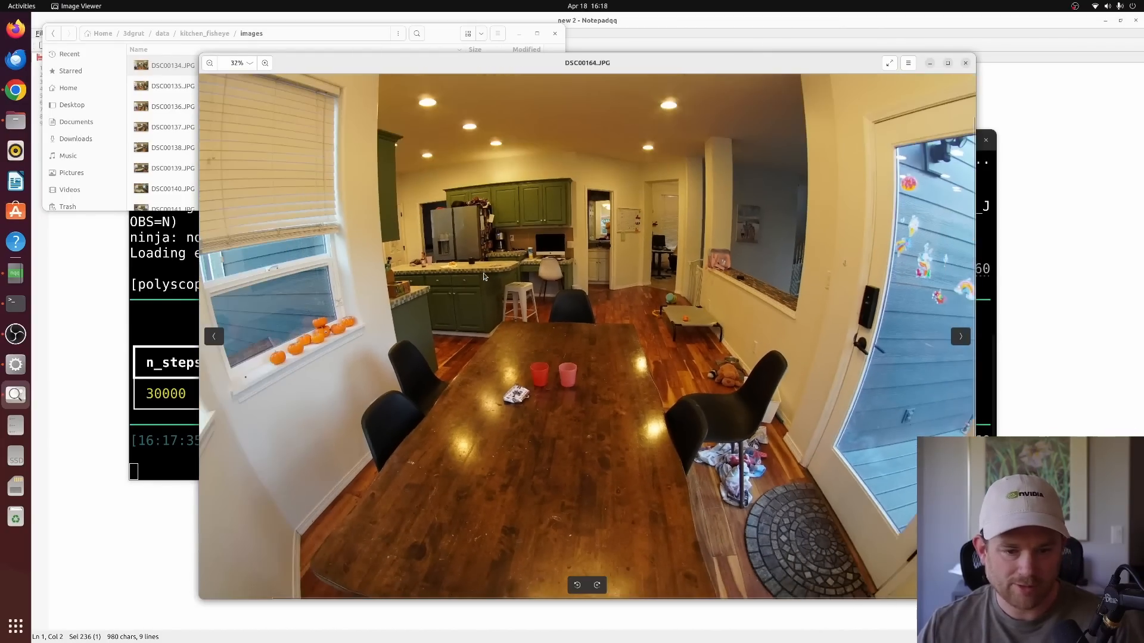
{"action": "scroll", "coordinate": [477, 274], "scroll_direction": "down", "scroll_amount": 1}
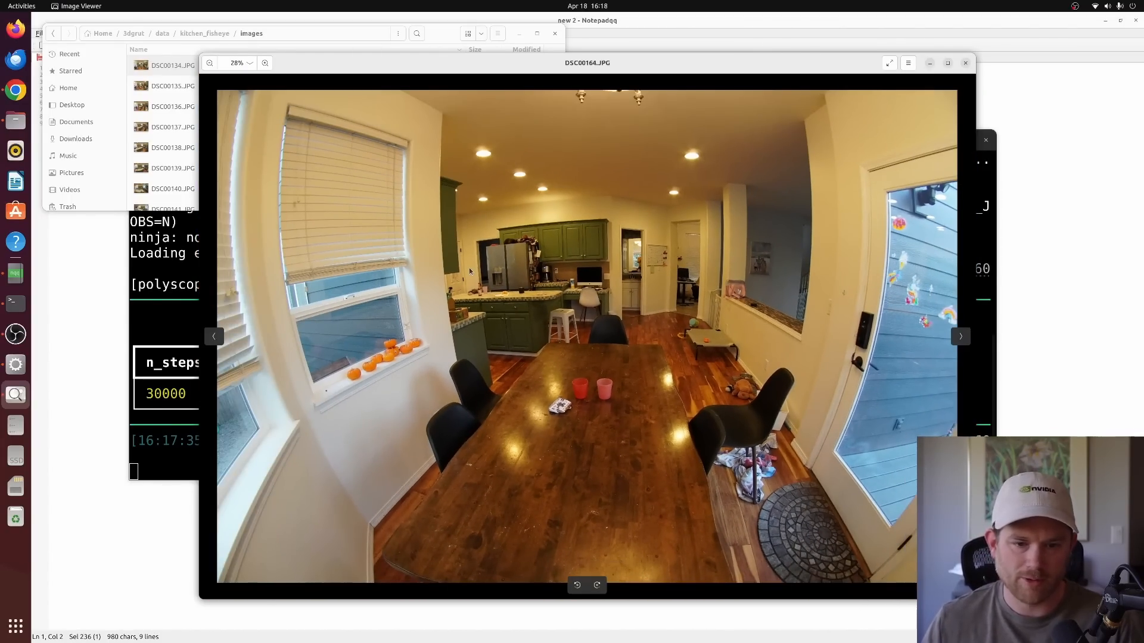
Continue through the source photos from DSC00165.JPG to DSC00179.JPG to examine the dining area and kitchen views.
{"action": "key", "text": "Right"}
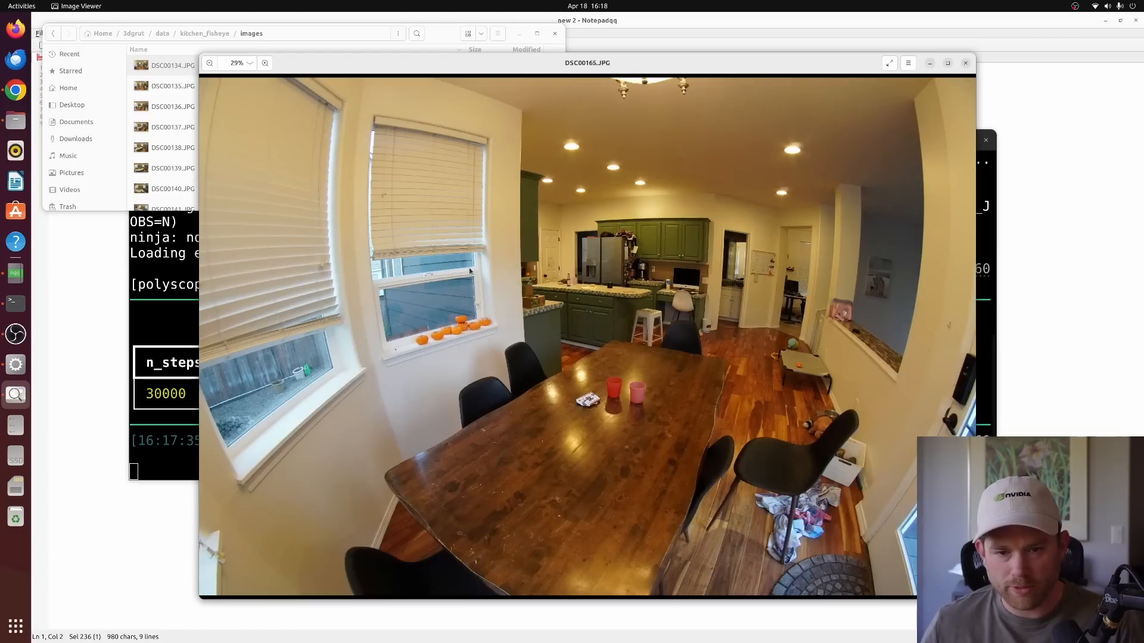
{"action": "key", "text": "Right"}
{"action": "key", "text": "Right"}
{"action": "key", "text": "Right"}
{"action": "key", "text": "Right"}
{"action": "key", "text": "Right"}
{"action": "key", "text": "Right"}
{"action": "key", "text": "Right"}
{"action": "key", "text": "Right"}
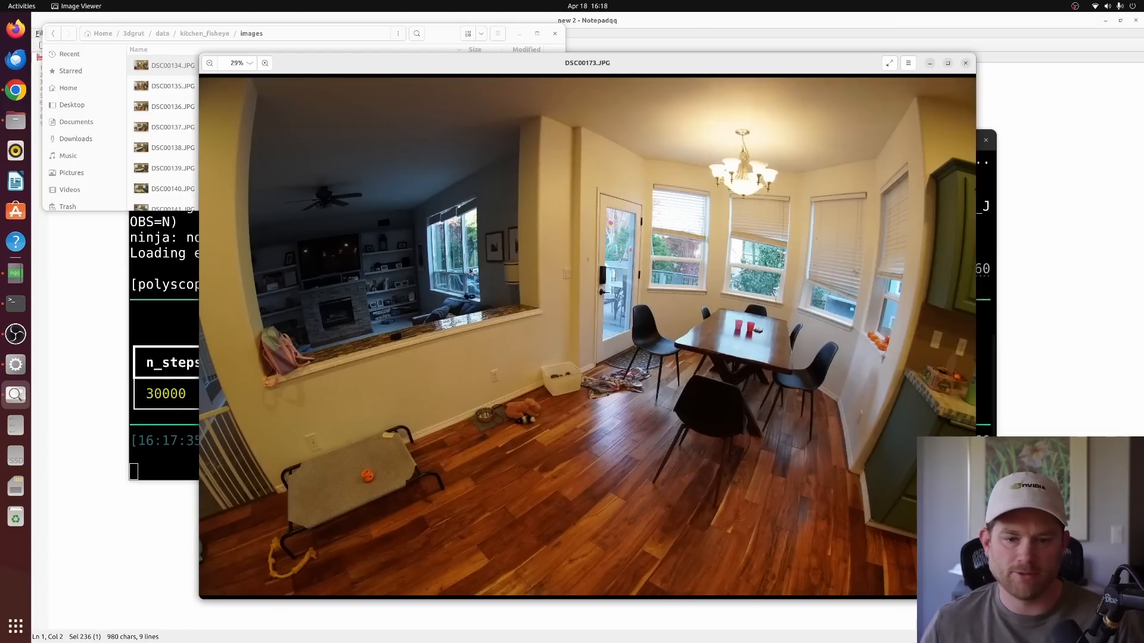
{"action": "key", "text": "Right"}
{"action": "key", "text": "Right"}
{"action": "key", "text": "Right"}
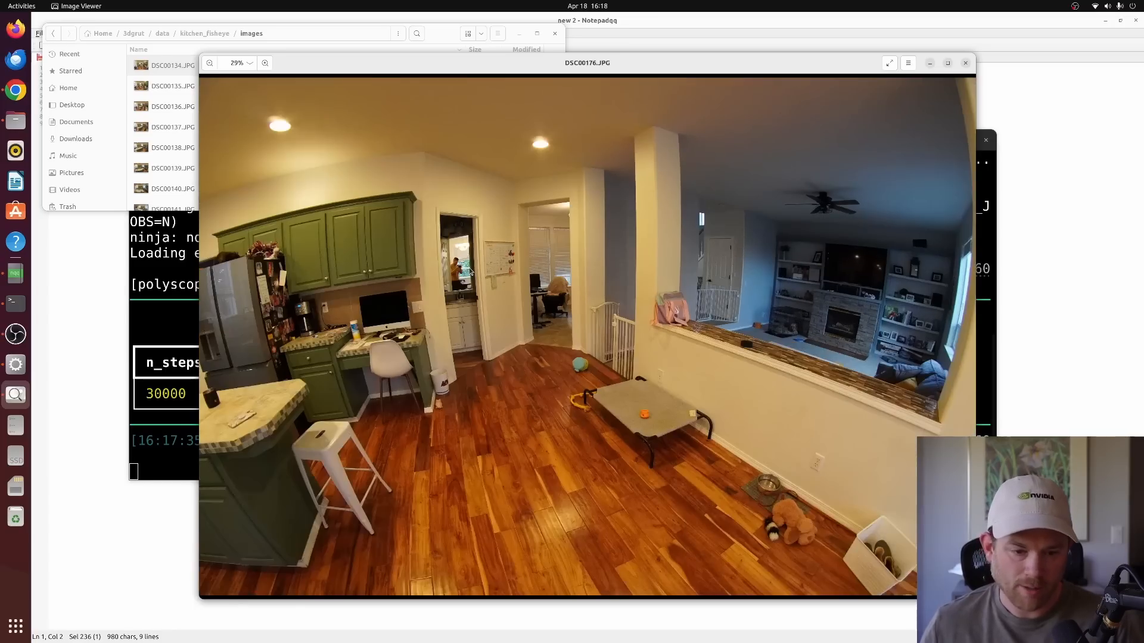
{"action": "key", "text": "Right"}
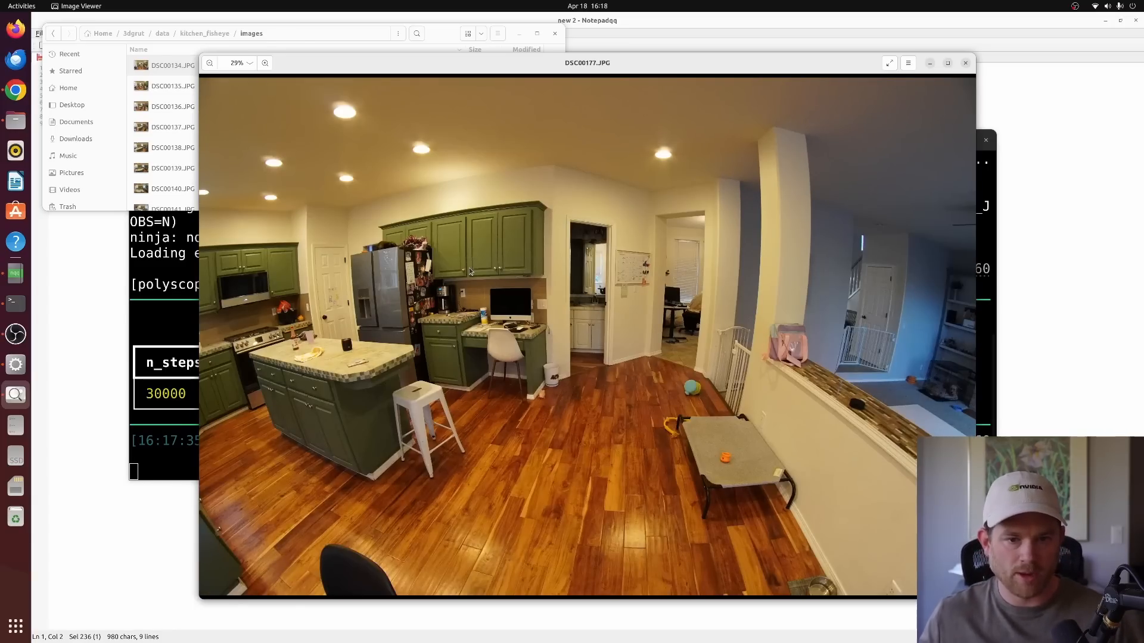
{"action": "key", "text": "Right"}
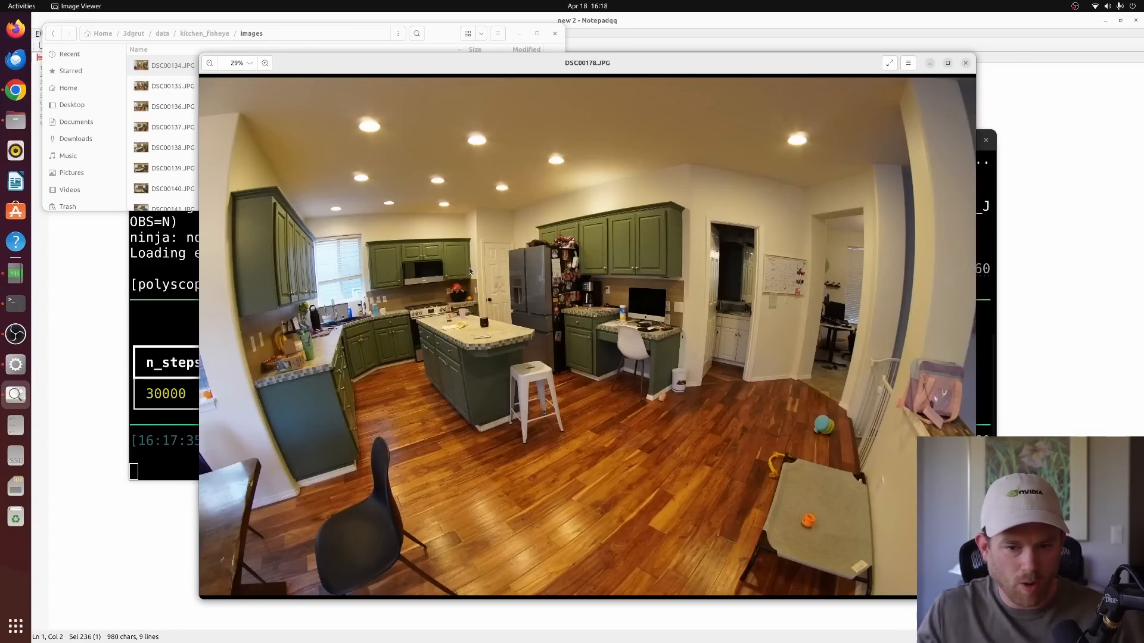
{"action": "key", "text": "Right"}
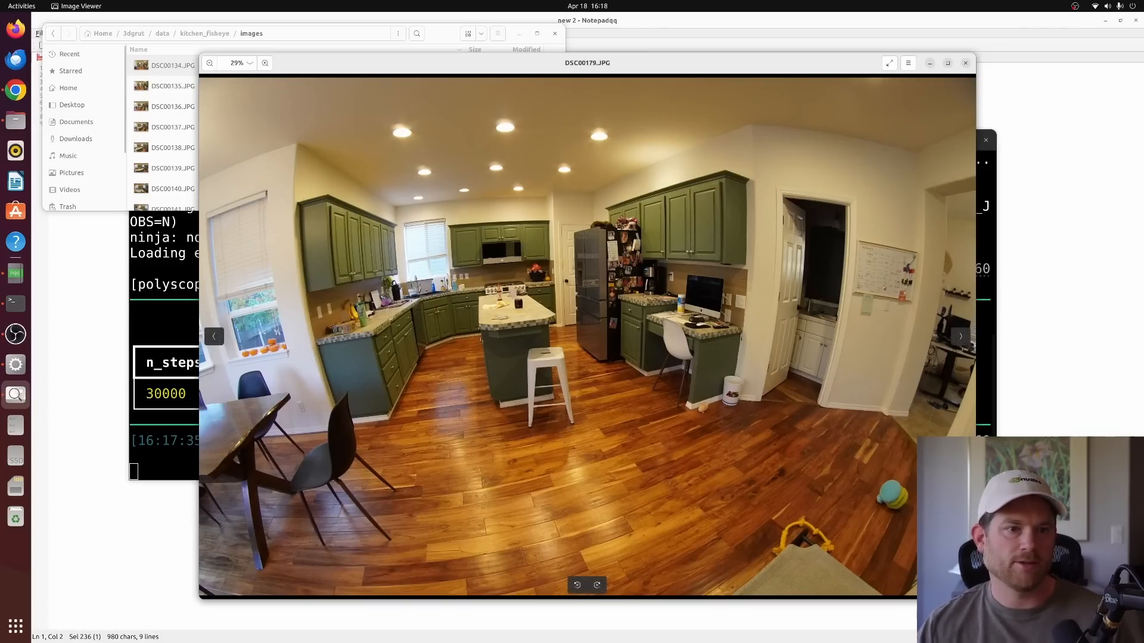
Switch to the Polyscope window, maximize it and orbit around the rendered kitchen and dining area.
{"action": "left_click_drag", "start_coordinate": [0, 232], "coordinate": [504, 108]}
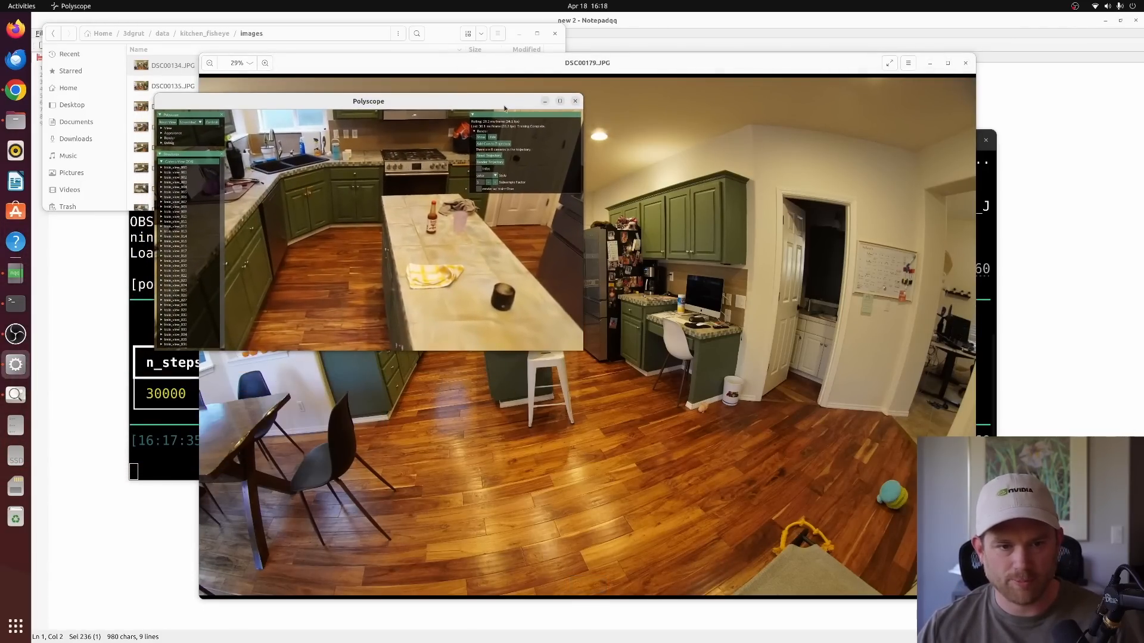
{"action": "double_click", "coordinate": [486, 101]}
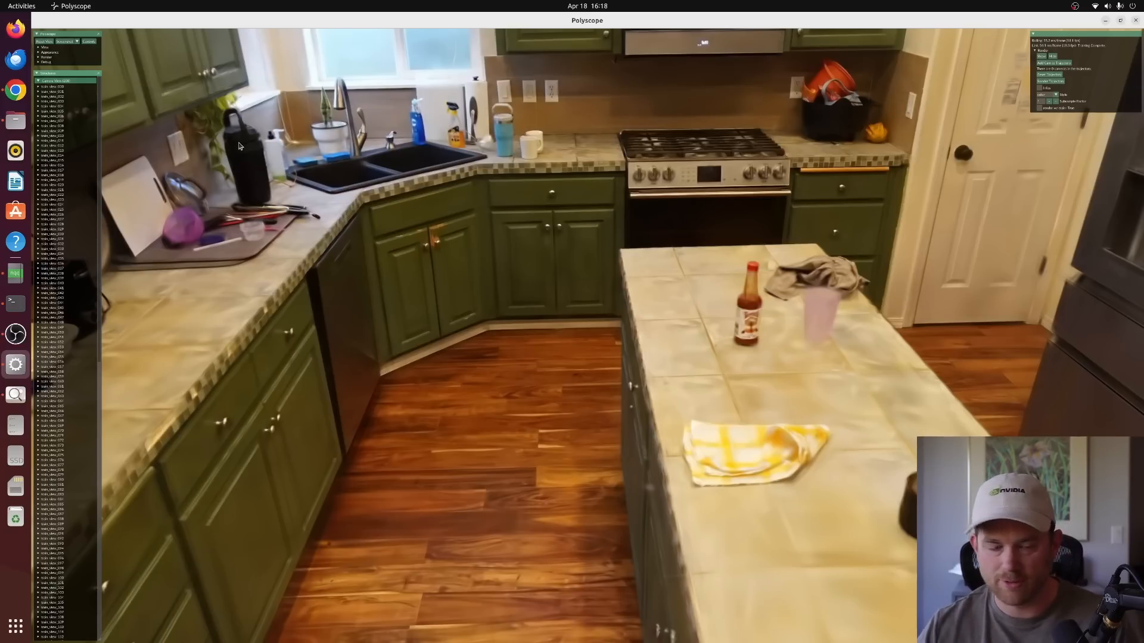
{"action": "left_click_drag", "start_coordinate": [528, 289], "coordinate": [287, 133]}
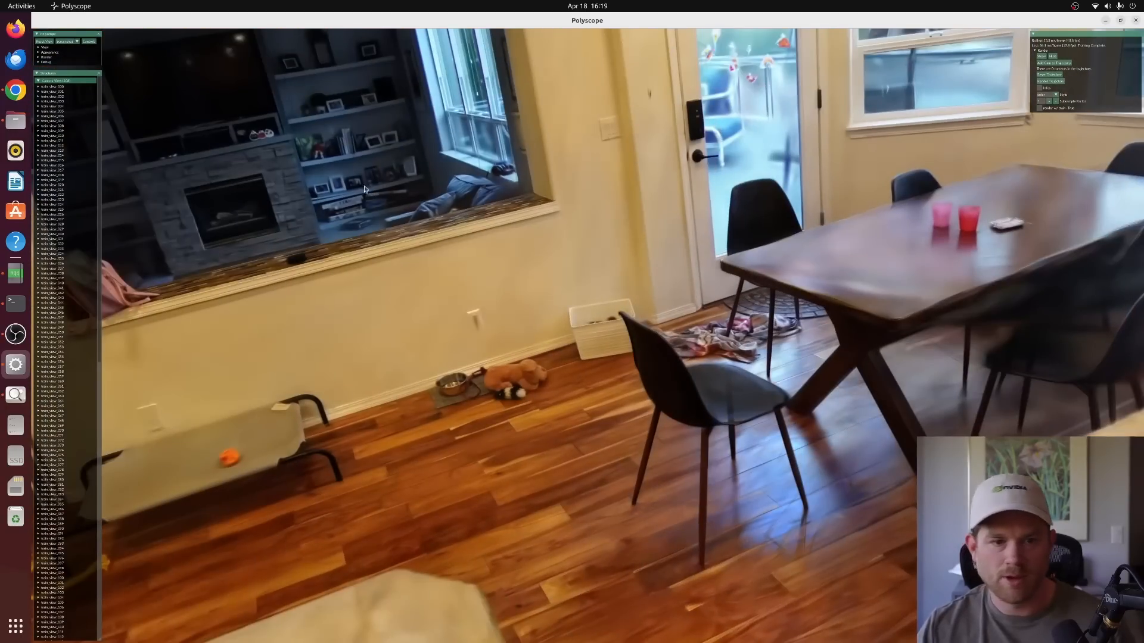
Set the camera style in the view settings to First Person.
{"action": "left_click", "coordinate": [46, 47]}
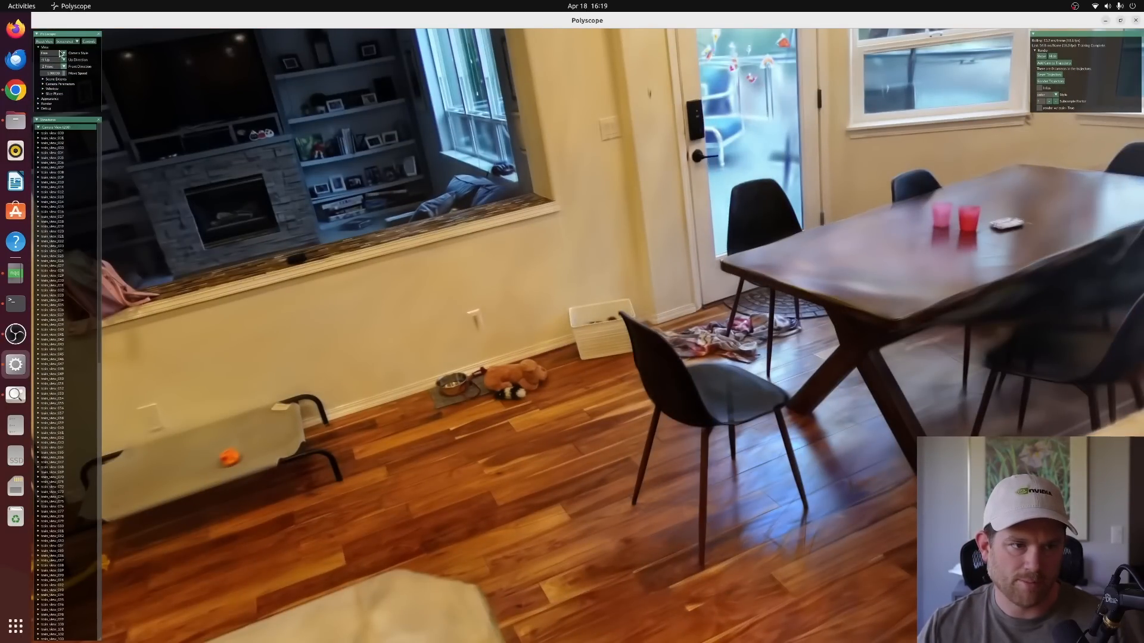
{"action": "left_click", "coordinate": [61, 53]}
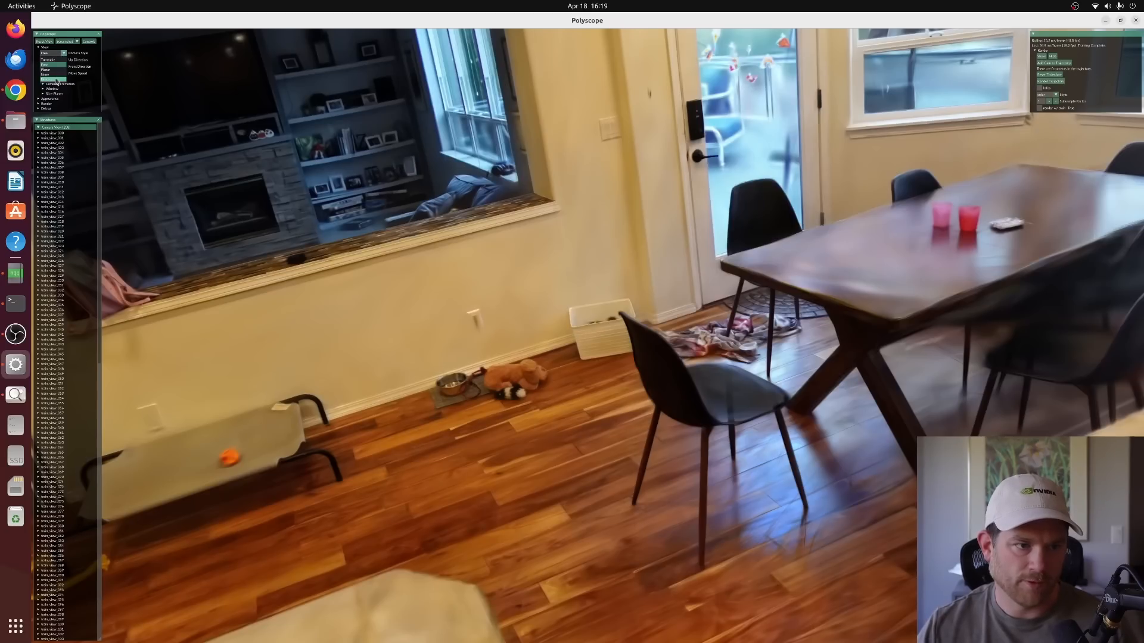
{"action": "left_click", "coordinate": [53, 79]}
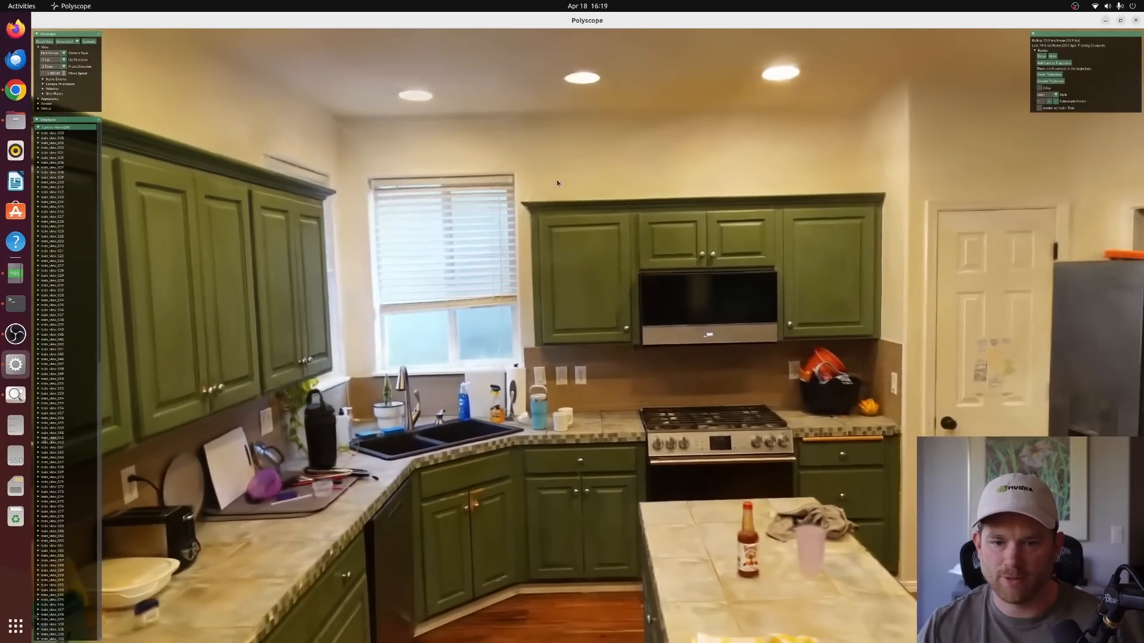
Move back from the kitchen island and turn toward the refrigerator and desk to examine the rendered room.
{"action": "key", "text": "s"}
{"action": "left_click_drag", "start_coordinate": [556, 180], "coordinate": [701, 206]}
{"action": "key", "text": "d"}
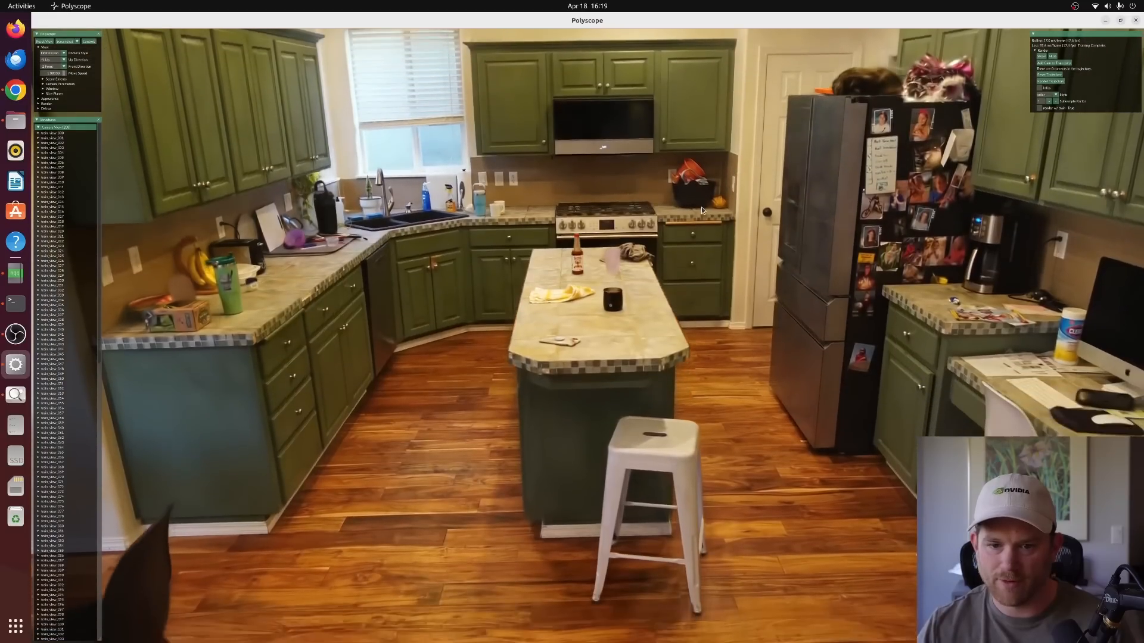
{"action": "key", "text": "s"}
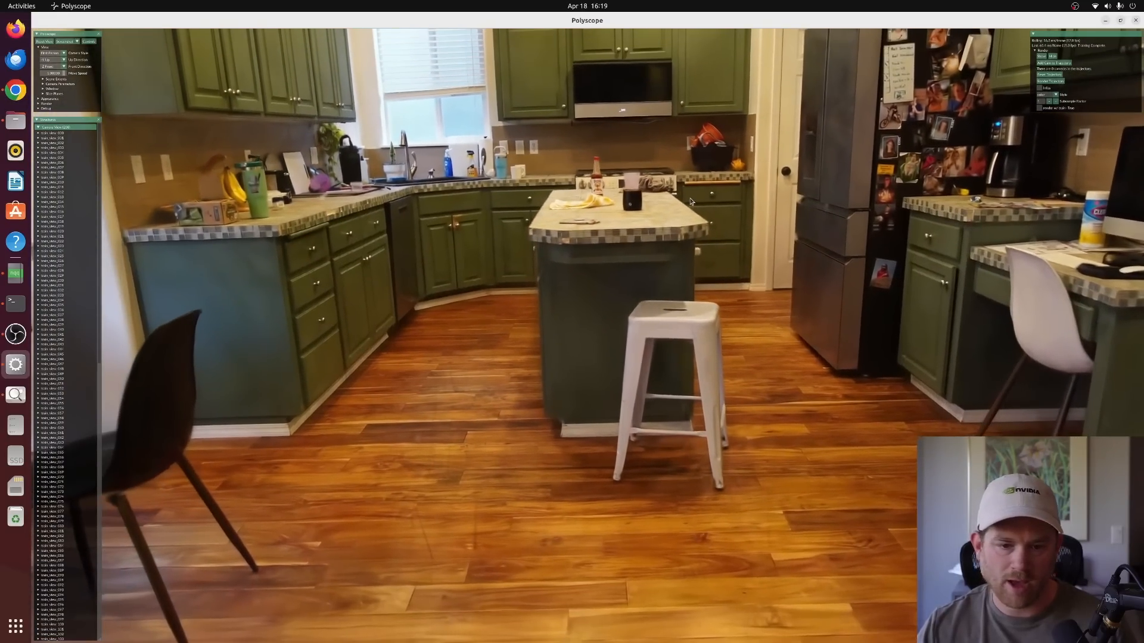
{"action": "key", "text": "d"}
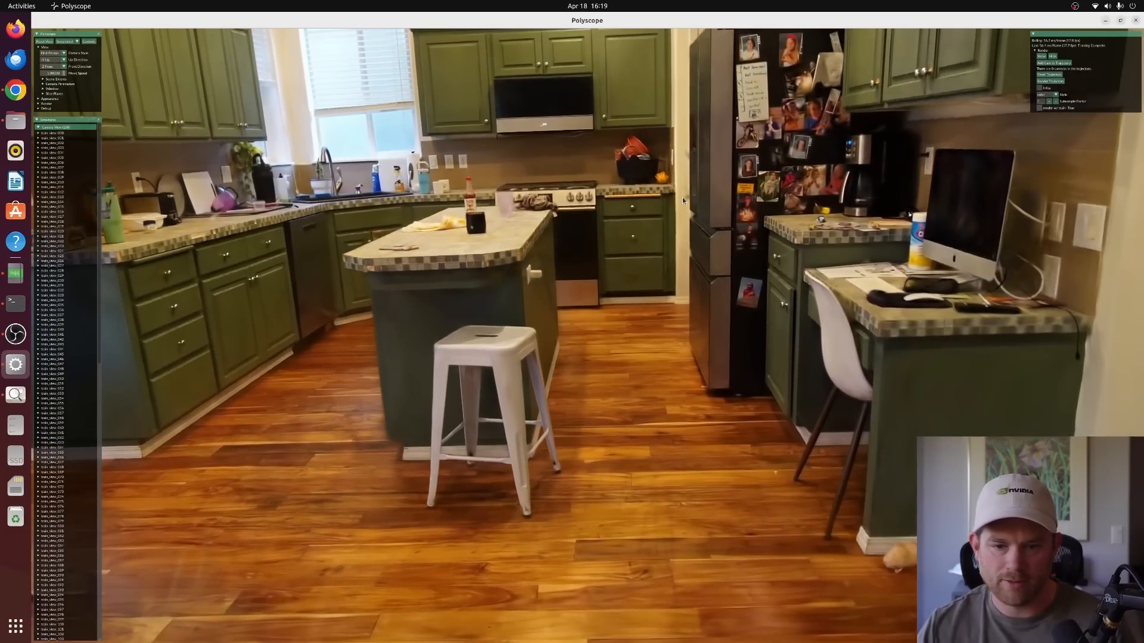
{"action": "left_click_drag", "start_coordinate": [682, 198], "coordinate": [770, 208]}
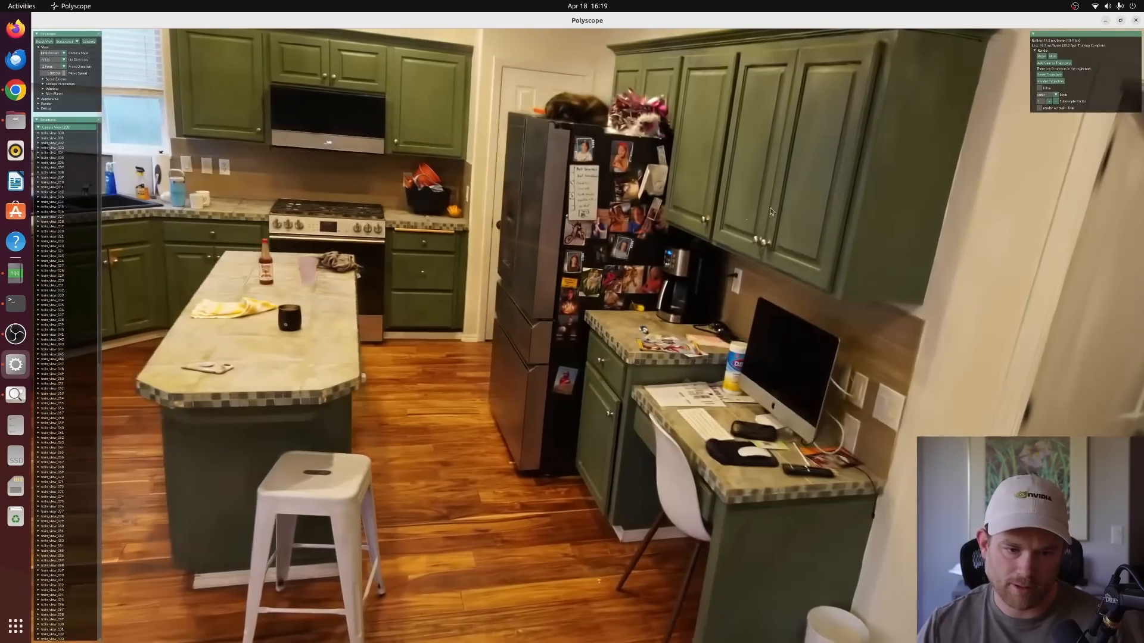
Move in over the island and along the sink counter to examine the countertop objects and green cabinets.
{"action": "key", "text": "a"}
{"action": "left_click_drag", "start_coordinate": [417, 370], "coordinate": [282, 363]}
{"action": "key", "text": "a"}
{"action": "key", "text": "w"}
{"action": "key", "text": "d"}
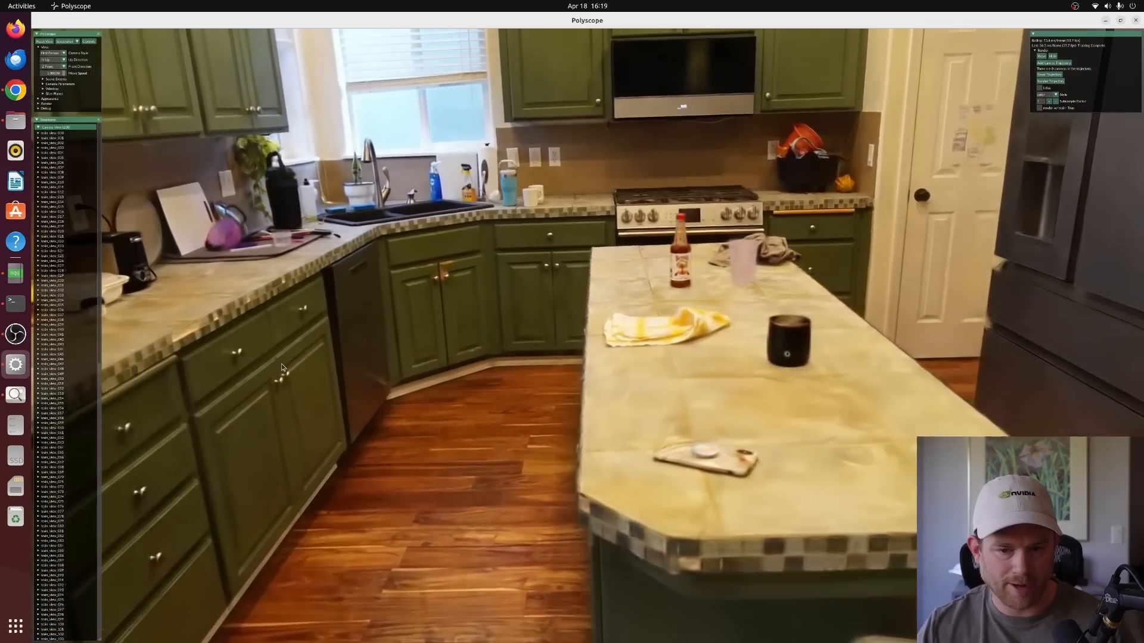
{"action": "key", "text": "d"}
{"action": "left_click_drag", "start_coordinate": [432, 357], "coordinate": [330, 343]}
{"action": "key", "text": "a"}
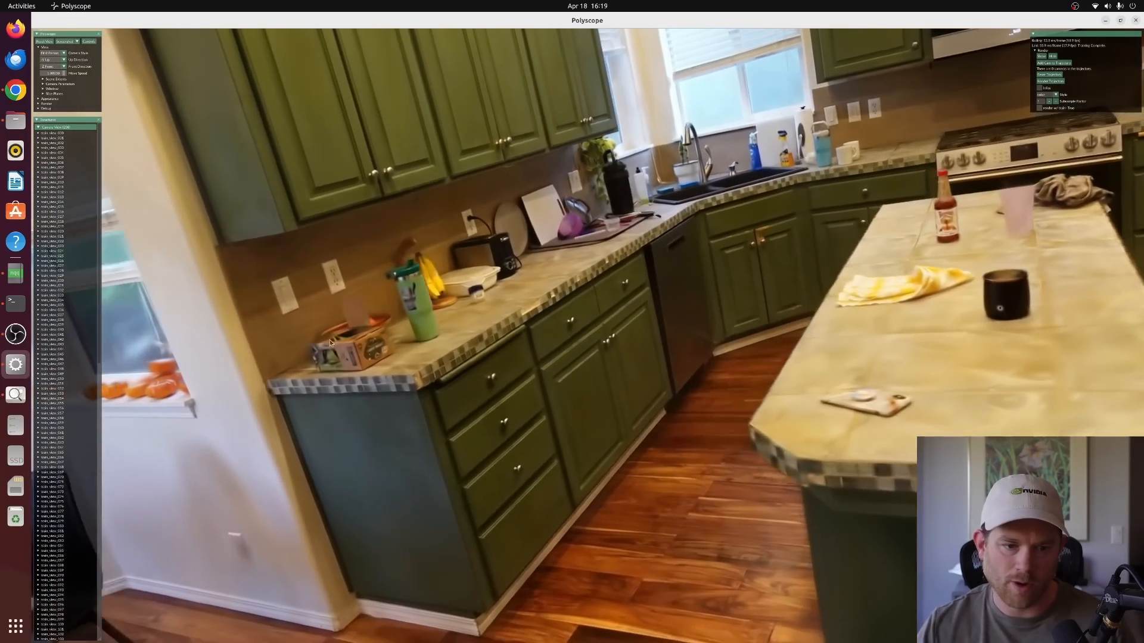
Turn away from the kitchen to examine the patio door, dining table and living room opening.
{"action": "key", "text": "s"}
{"action": "mouse_move", "coordinate": [501, 321]}
{"action": "left_mouse_down"}
{"action": "mouse_move", "coordinate": [410, 335]}
{"action": "mouse_move", "coordinate": [198, 409]}
{"action": "mouse_move", "coordinate": [310, 399]}
{"action": "mouse_move", "coordinate": [426, 444]}
{"action": "mouse_move", "coordinate": [391, 295]}
{"action": "mouse_move", "coordinate": [376, 292]}
{"action": "left_mouse_up"}
{"action": "key", "text": "d"}
{"action": "key", "text": "a"}
{"action": "key", "text": "s"}
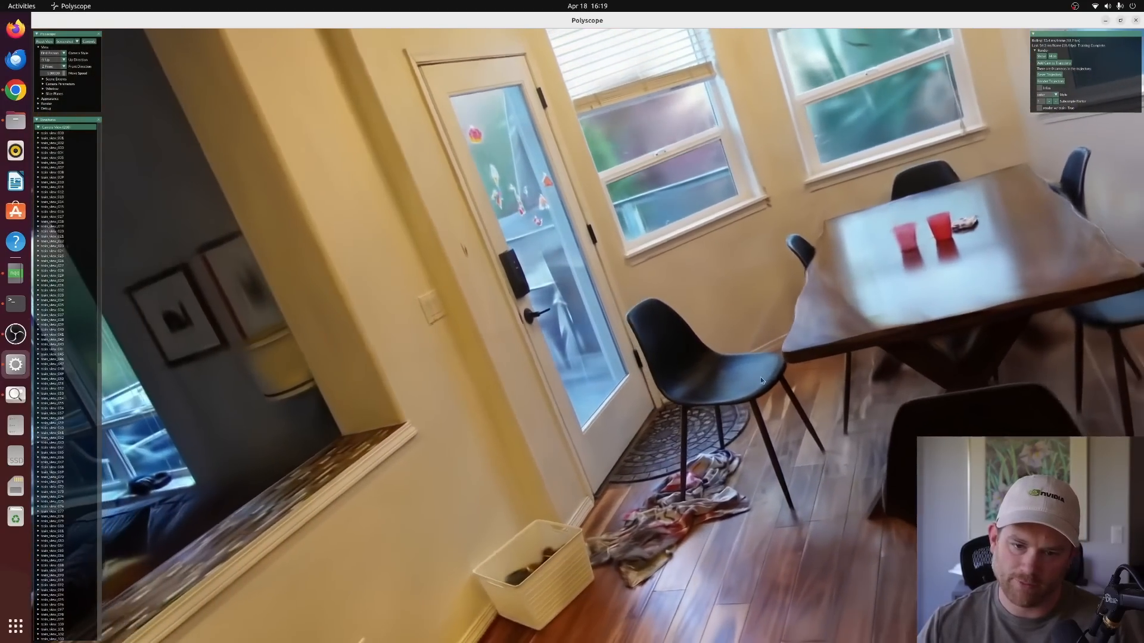
{"action": "key", "text": "s"}
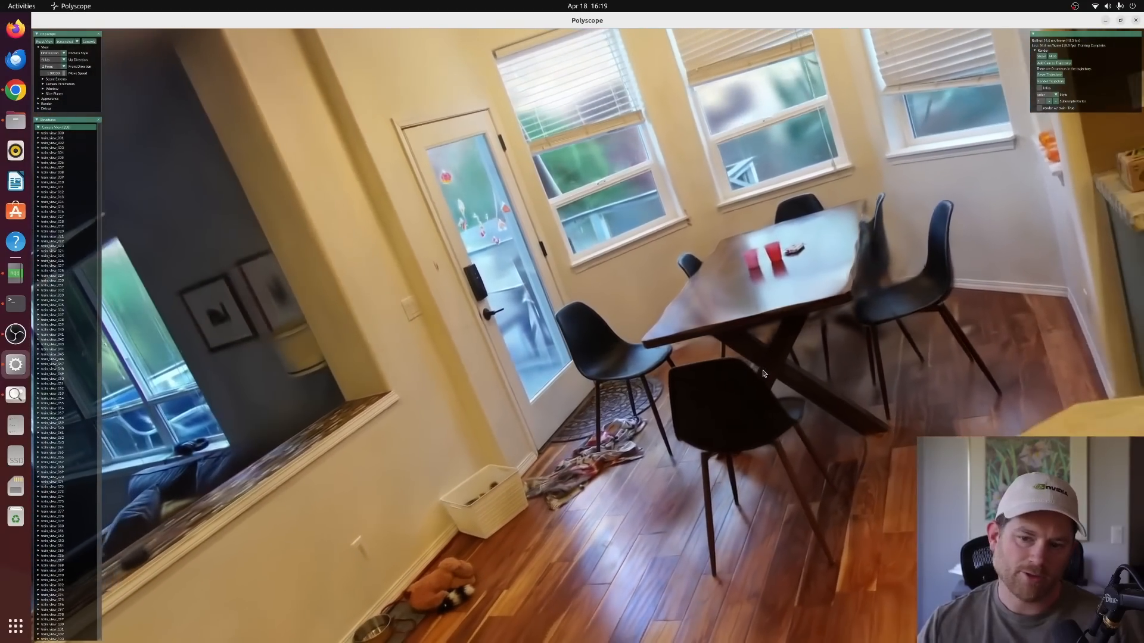
{"action": "key", "text": "s"}
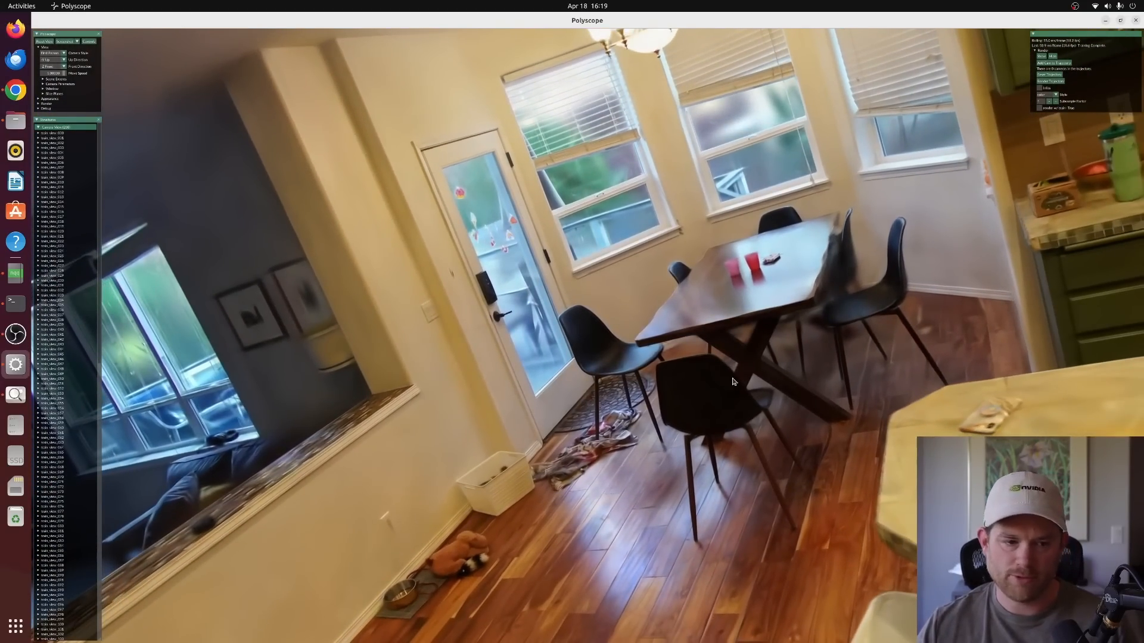
Return to the kitchen and examine the island, refrigerator and ceiling lights from several distances.
{"action": "mouse_move", "coordinate": [733, 382]}
{"action": "left_mouse_down"}
{"action": "mouse_move", "coordinate": [786, 400]}
{"action": "mouse_move", "coordinate": [775, 383]}
{"action": "mouse_move", "coordinate": [792, 349]}
{"action": "mouse_move", "coordinate": [768, 351]}
{"action": "mouse_move", "coordinate": [844, 337]}
{"action": "left_mouse_up"}
{"action": "key", "text": "s"}
{"action": "key", "text": "q"}
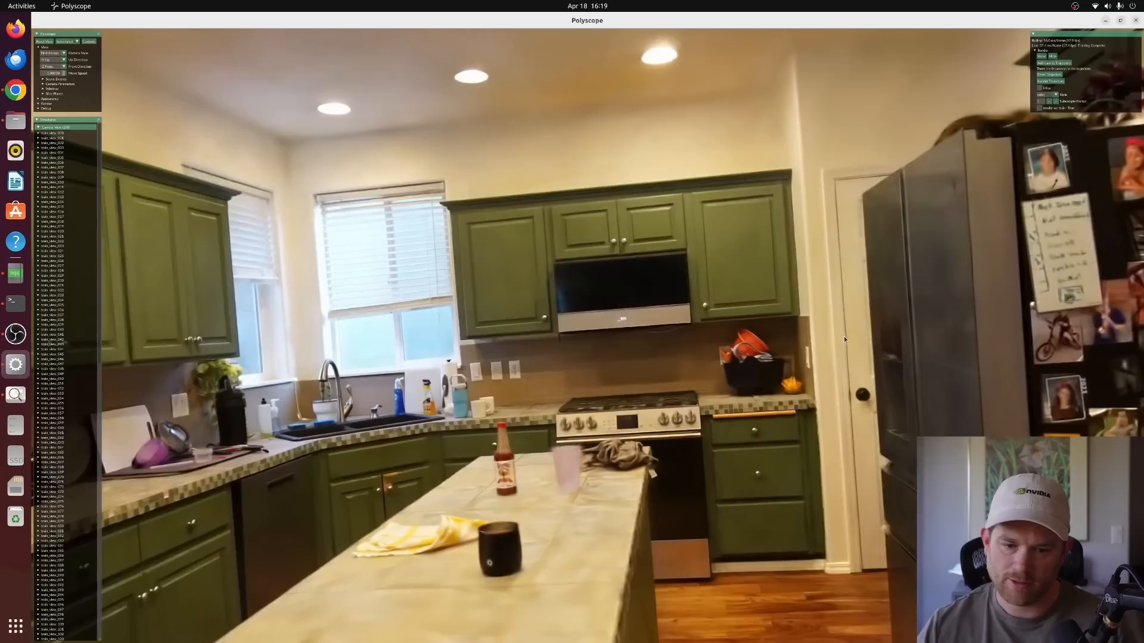
{"action": "key", "text": "s"}
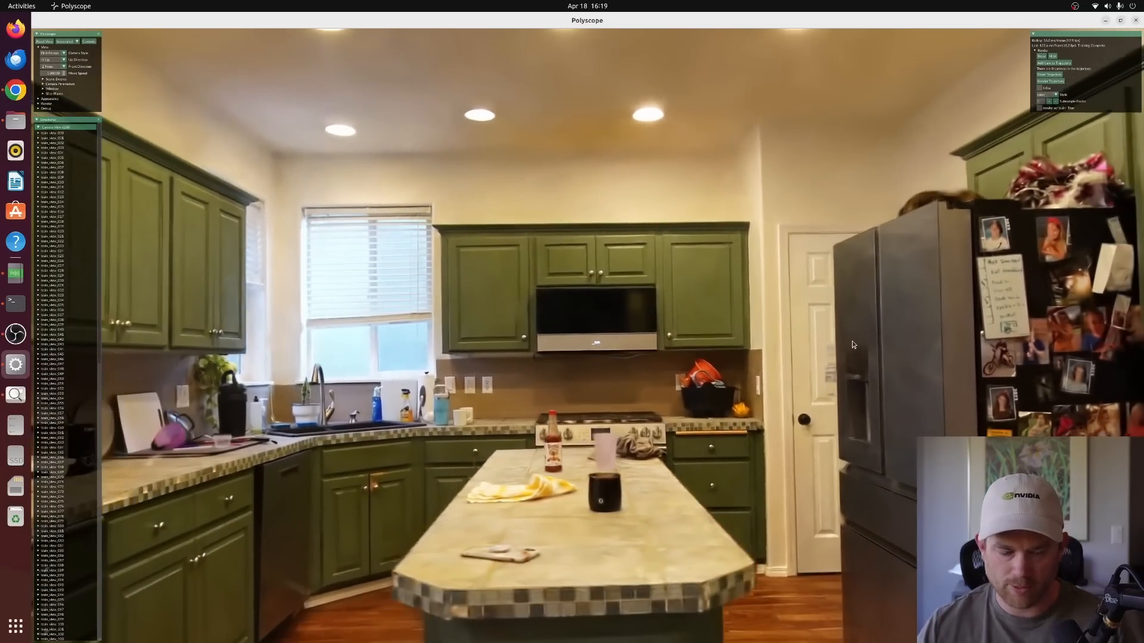
{"action": "key", "text": "a"}
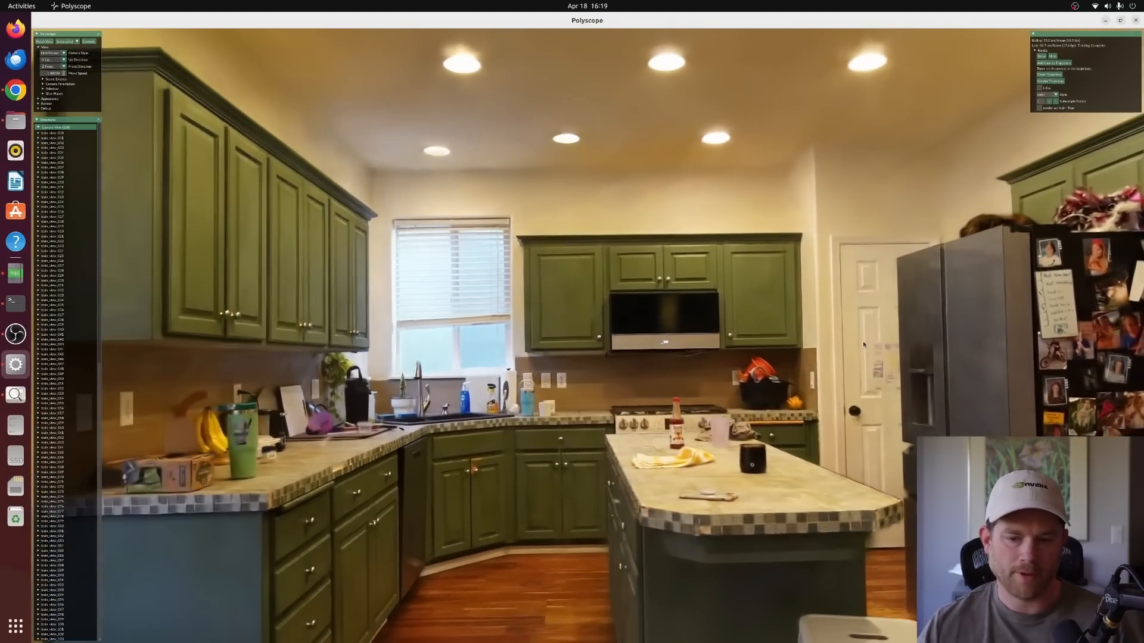
{"action": "mouse_move", "coordinate": [862, 341]}
{"action": "left_mouse_down"}
{"action": "mouse_move", "coordinate": [920, 349]}
{"action": "mouse_move", "coordinate": [867, 347]}
{"action": "mouse_move", "coordinate": [853, 327]}
{"action": "mouse_move", "coordinate": [869, 331]}
{"action": "left_mouse_up"}
{"action": "key", "text": "d"}
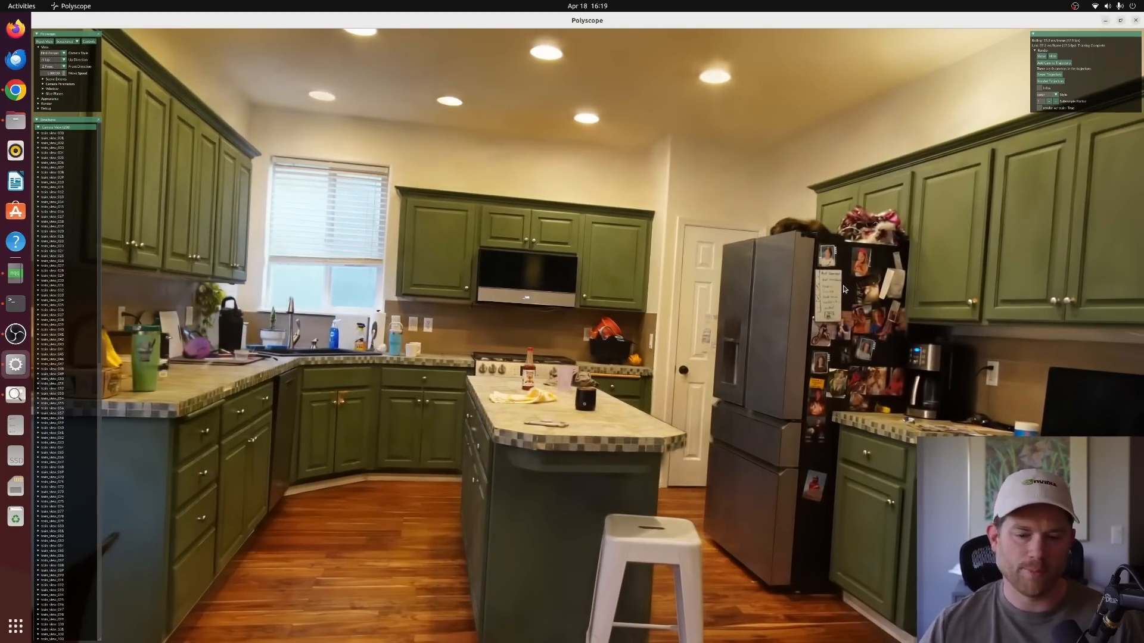
Move close to the island's surface, raising and lowering the viewpoint to examine its edge, then pull back.
{"action": "left_click_drag", "start_coordinate": [629, 282], "coordinate": [720, 272]}
{"action": "key", "text": "w"}
{"action": "key", "text": "w"}
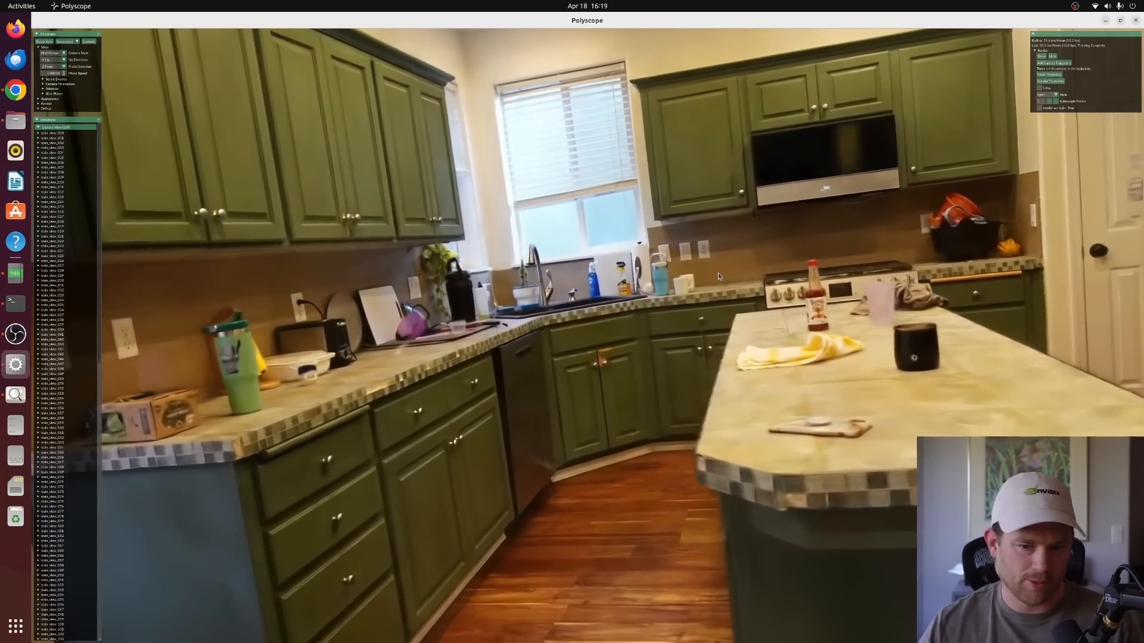
{"action": "key", "text": "s"}
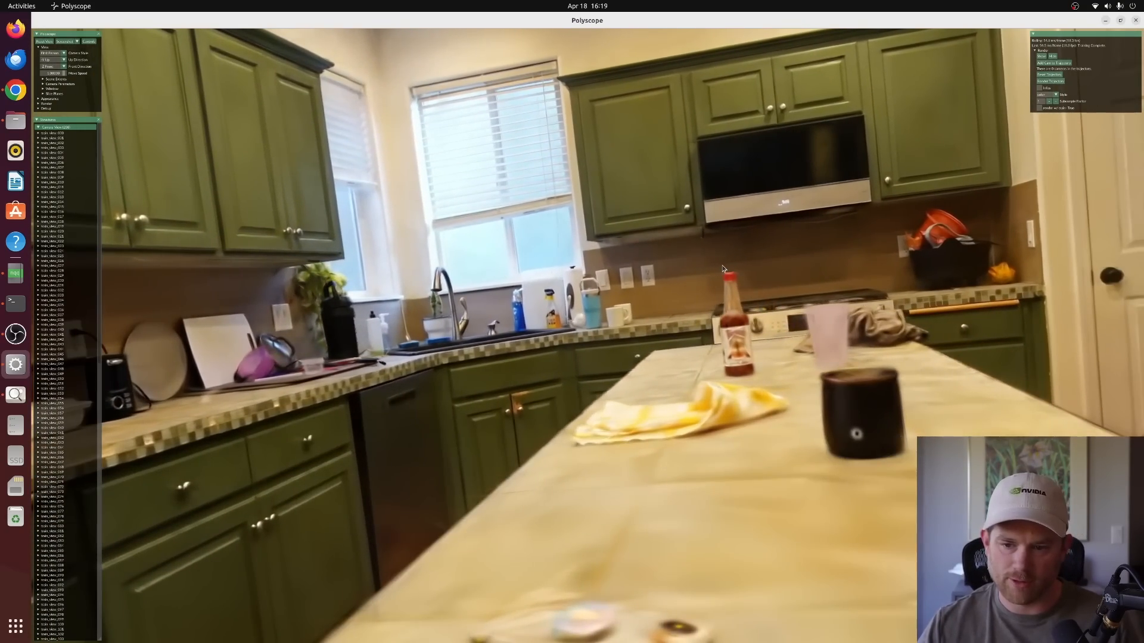
{"action": "key", "text": "q"}
{"action": "key", "text": "e"}
{"action": "key", "text": "s"}
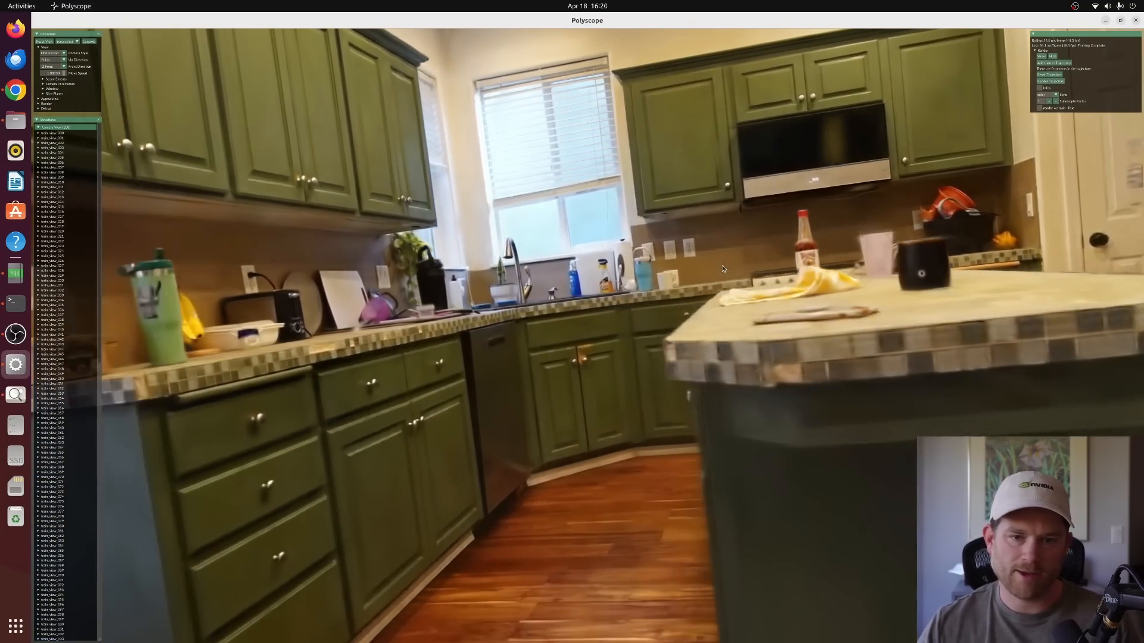
{"action": "key", "text": "s"}
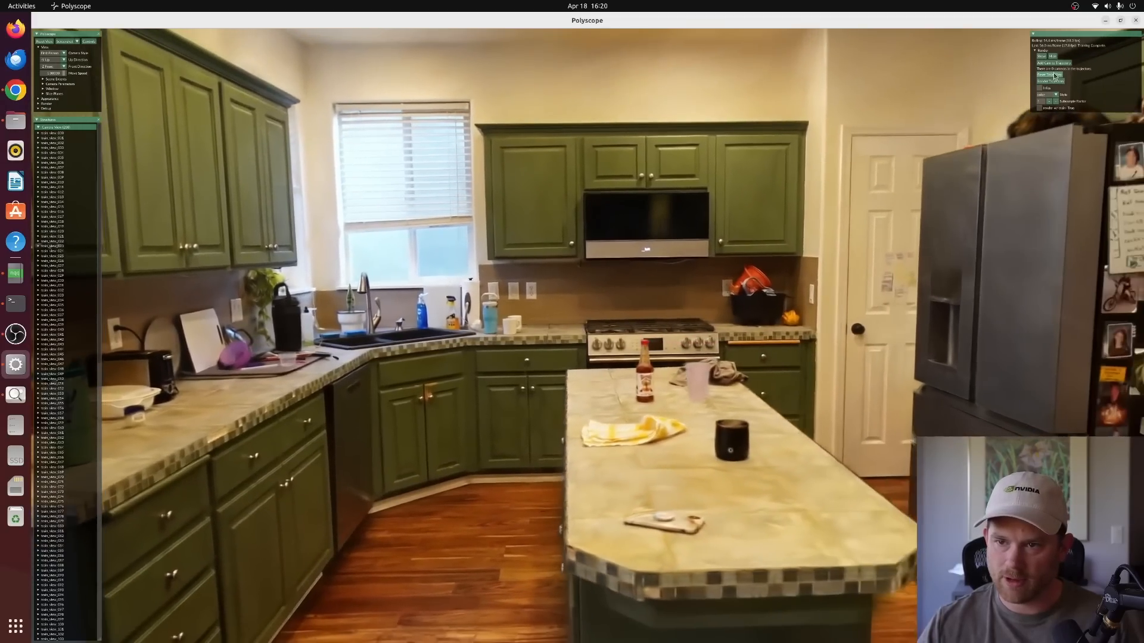
Hide the rendered scene to expose the camera views and point cloud, and enlarge the point cloud's points.
{"action": "left_click", "coordinate": [1054, 57]}
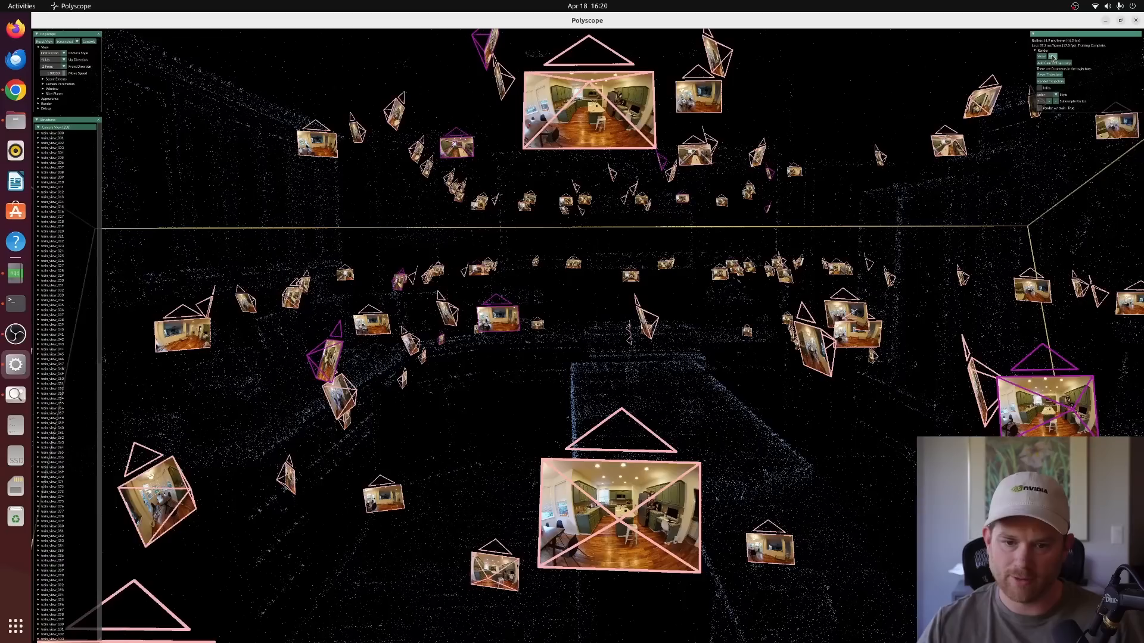
{"action": "key", "text": "s"}
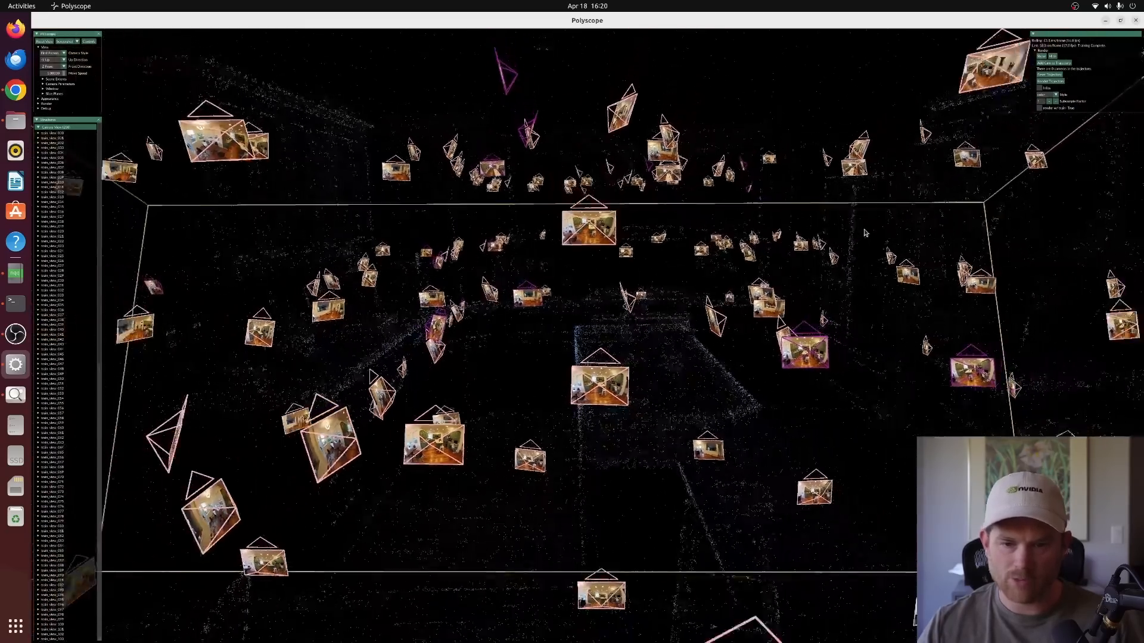
{"action": "scroll", "coordinate": [65, 507], "scroll_direction": "down", "scroll_amount": 4}
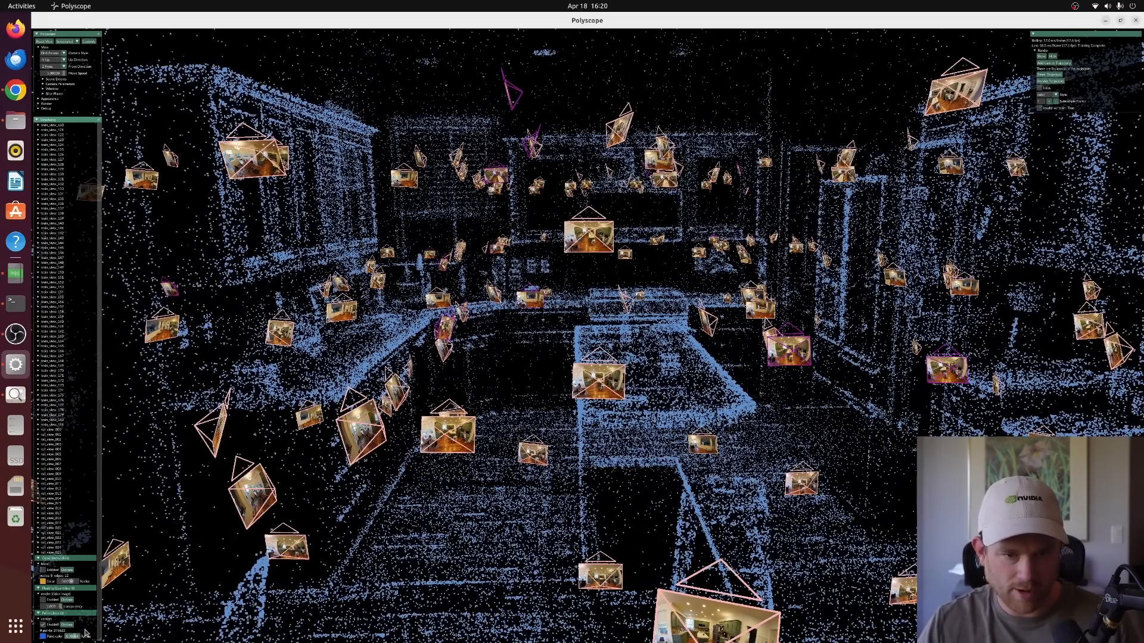
Look over the camera positions in the point cloud and fly to a training camera facing the kitchen island.
{"action": "left_click_drag", "start_coordinate": [706, 420], "coordinate": [654, 430]}
{"action": "key", "text": "a"}
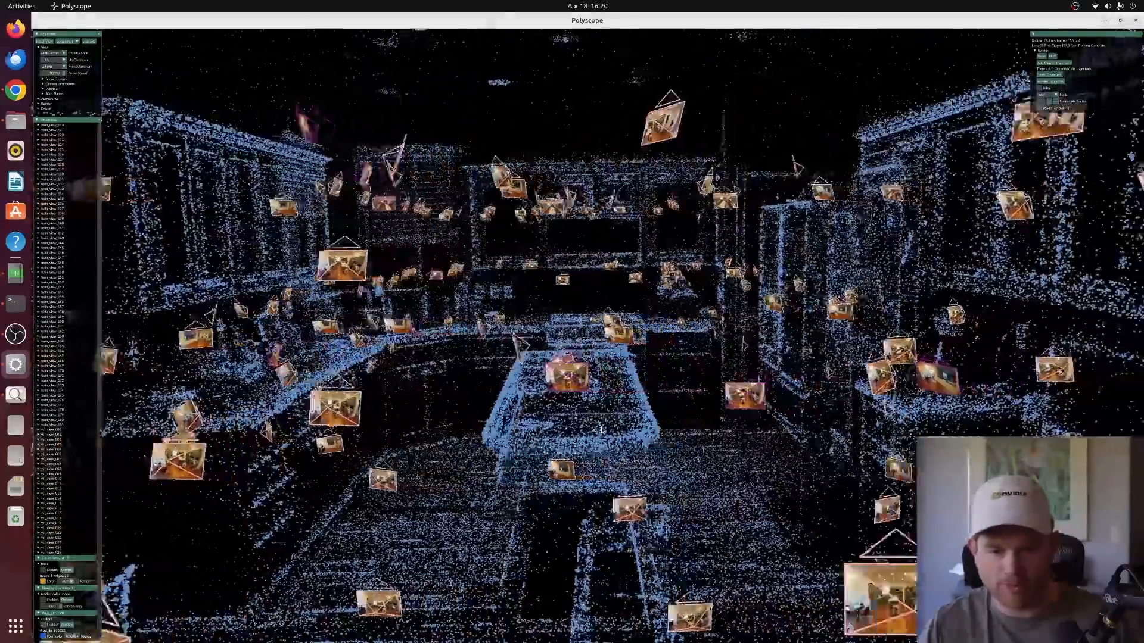
{"action": "key", "text": "d"}
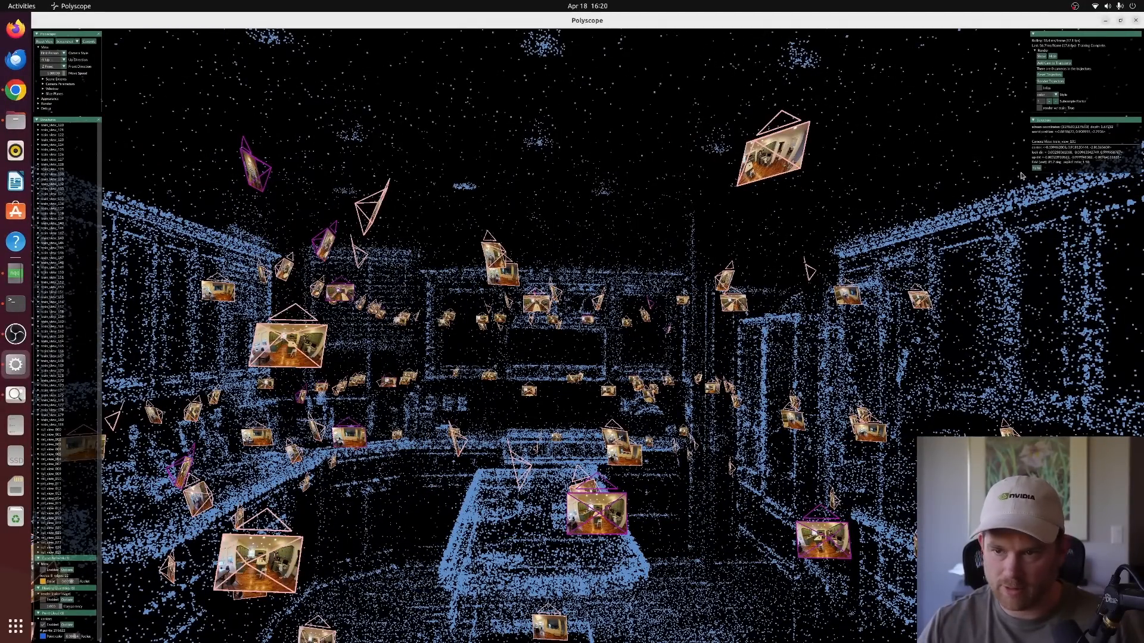
{"action": "left_click", "coordinate": [1035, 169]}
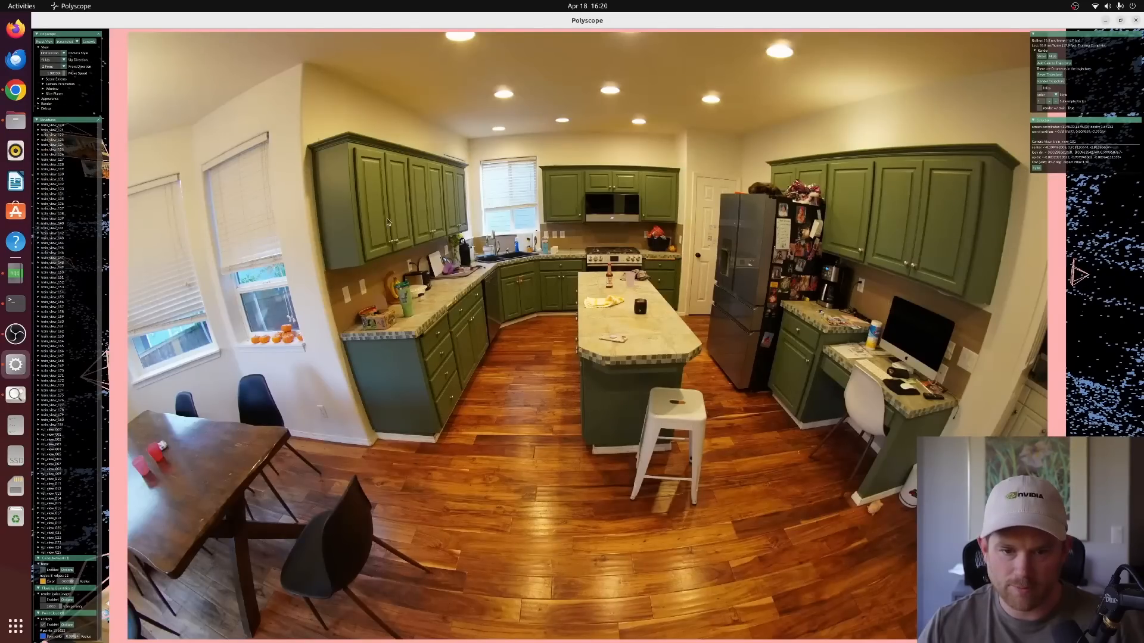
Show the rendered scene again and look around the kitchen from the selected training camera's position.
{"action": "left_click", "coordinate": [1042, 57]}
{"action": "mouse_move", "coordinate": [730, 247]}
{"action": "left_mouse_down"}
{"action": "mouse_move", "coordinate": [709, 247]}
{"action": "mouse_move", "coordinate": [752, 249]}
{"action": "left_mouse_up"}
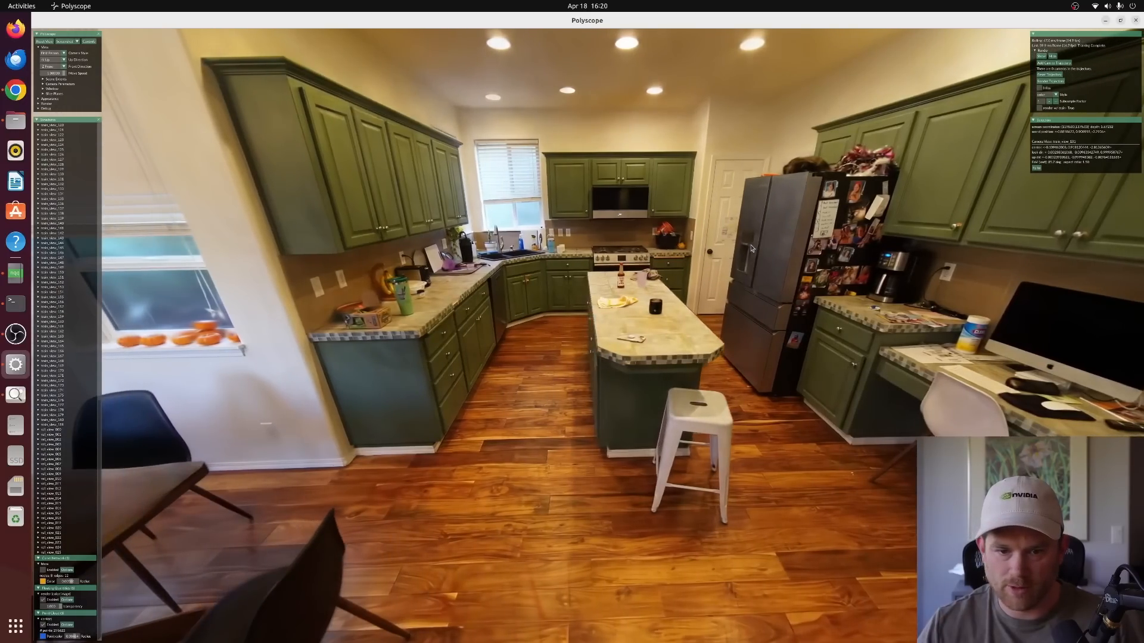
{"action": "key", "text": "s"}
{"action": "key", "text": "w"}
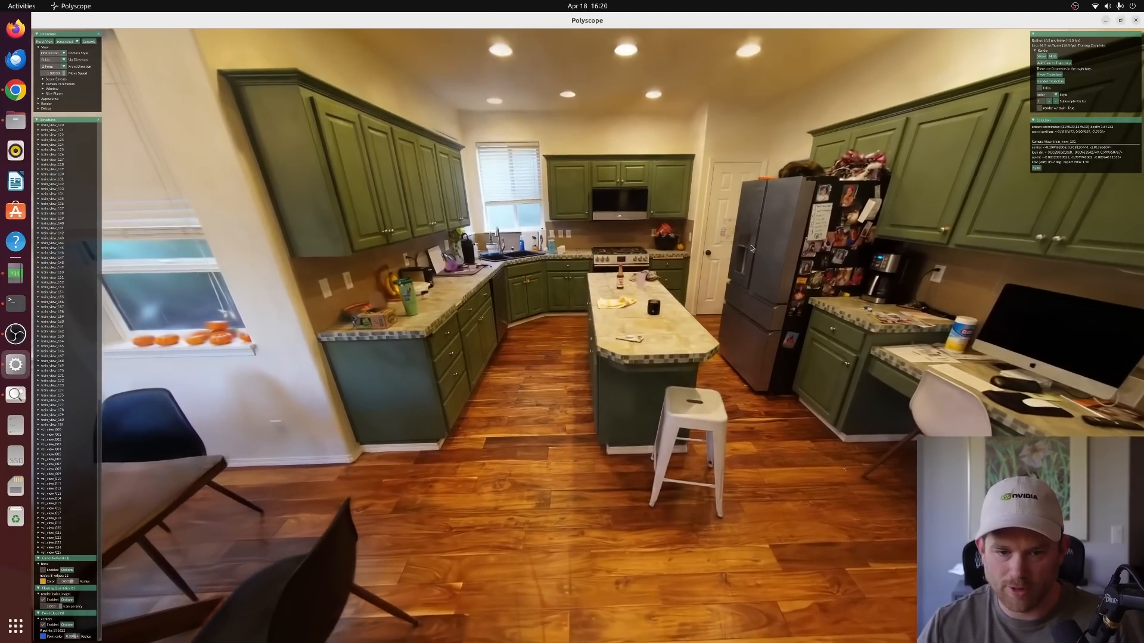
{"action": "left_click_drag", "start_coordinate": [751, 248], "coordinate": [774, 248]}
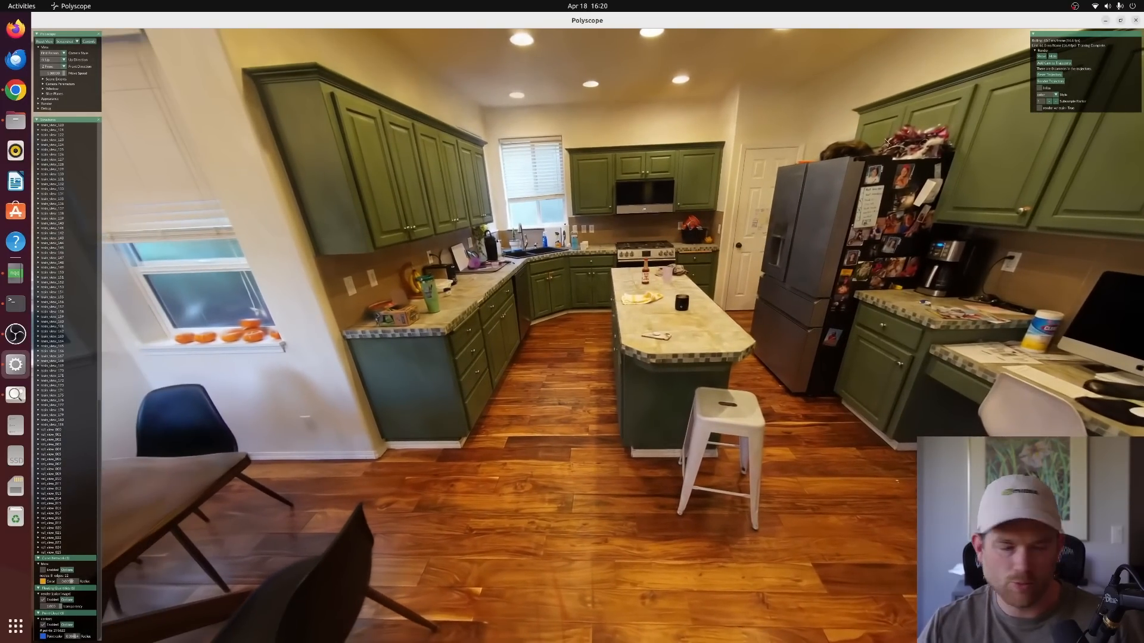
Move the wide-angle view in over the island and back out to examine the cabinets and ceiling.
{"action": "left_click_drag", "start_coordinate": [886, 141], "coordinate": [943, 94]}
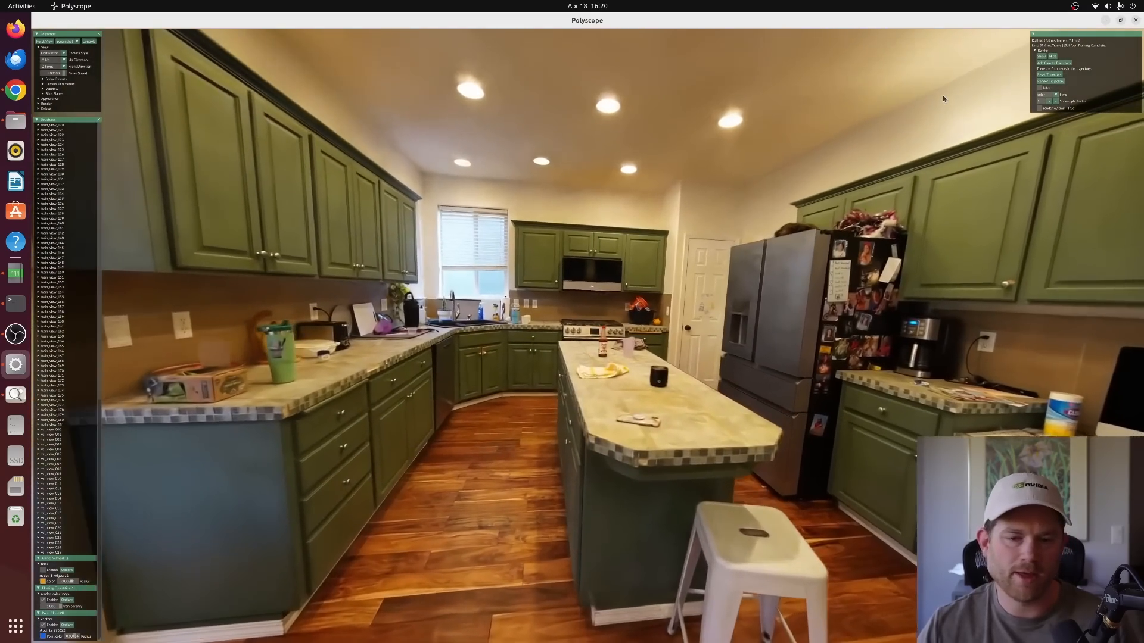
{"action": "key", "text": "w"}
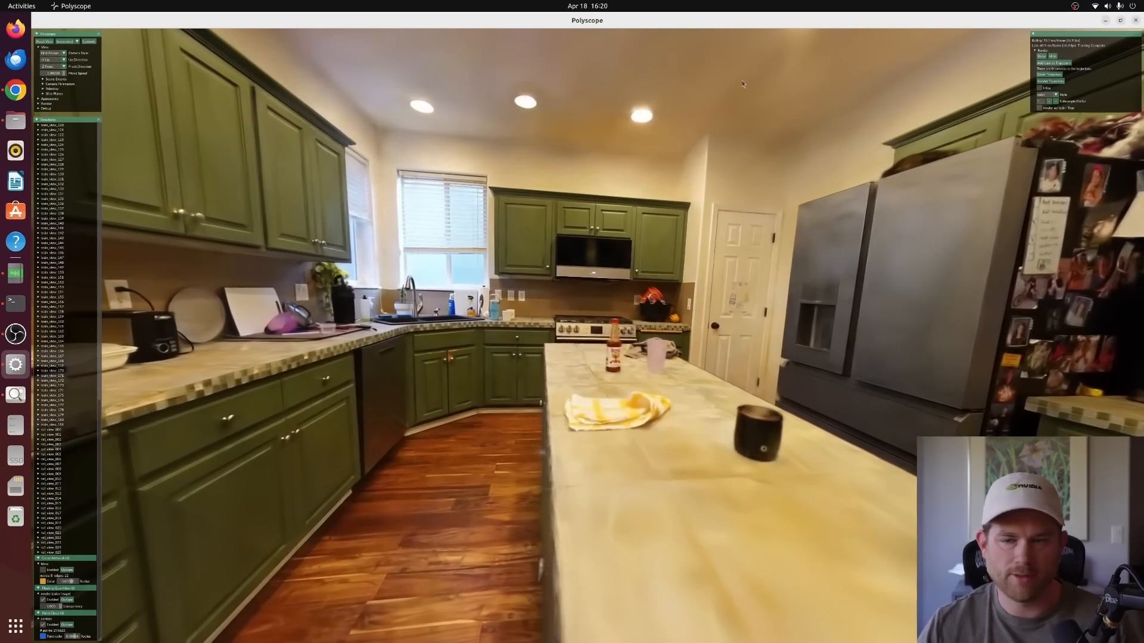
{"action": "key", "text": "s"}
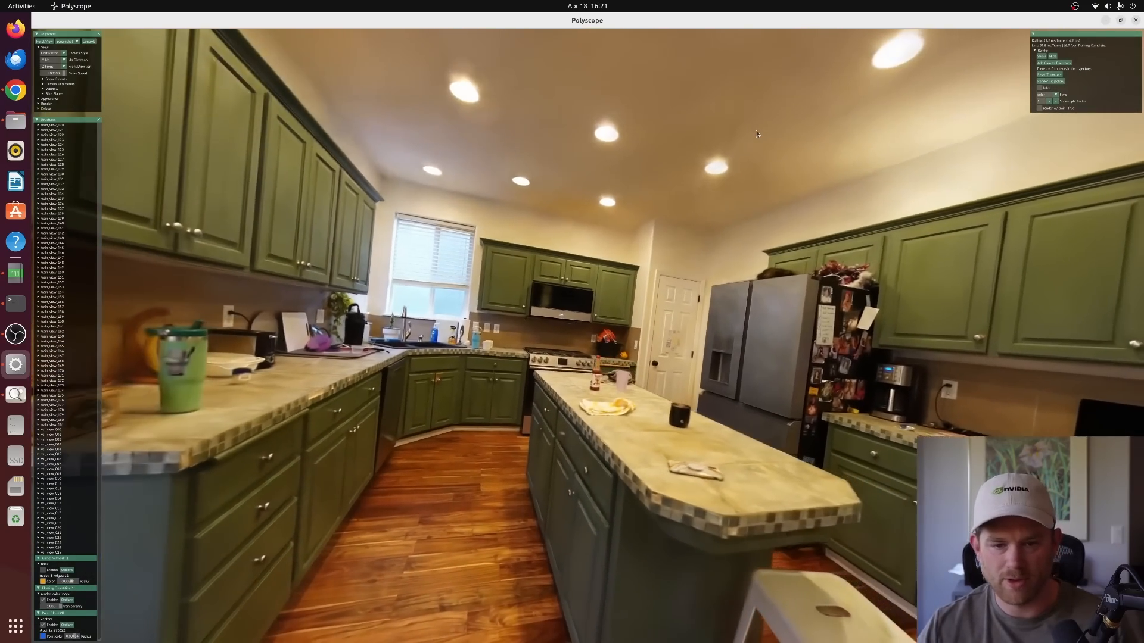
Look around the rest of the rendered house, from the dining area and living room opening to the desk and hallway.
{"action": "left_click_drag", "start_coordinate": [757, 134], "coordinate": [23, 307]}
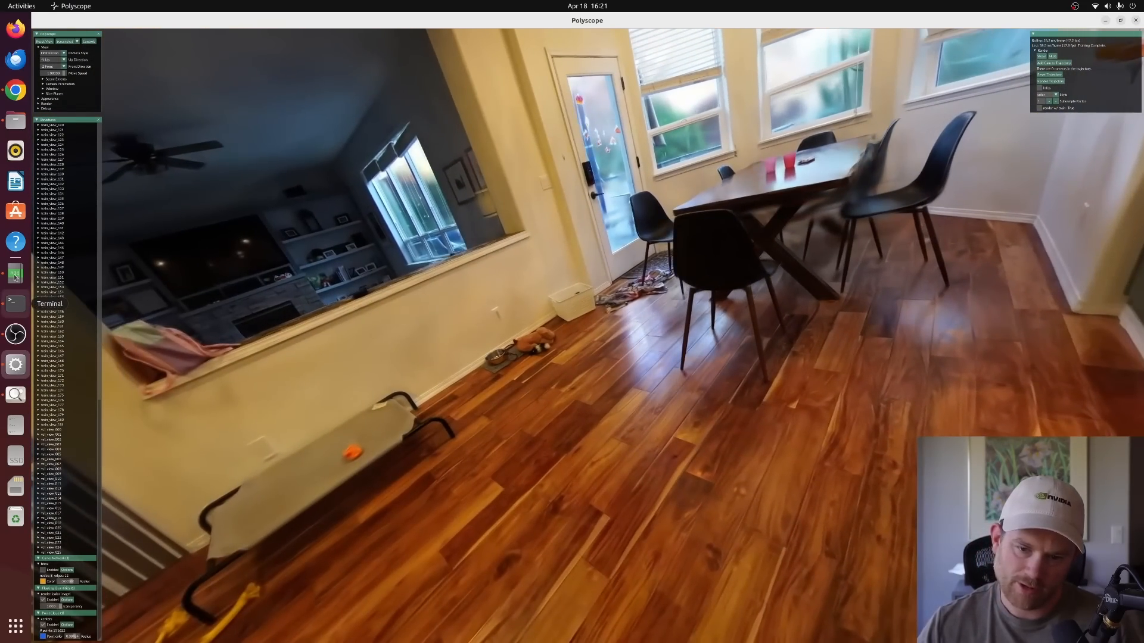
{"action": "left_click_drag", "start_coordinate": [471, 262], "coordinate": [280, 298]}
{"action": "key", "text": "s"}
{"action": "key", "text": "w"}
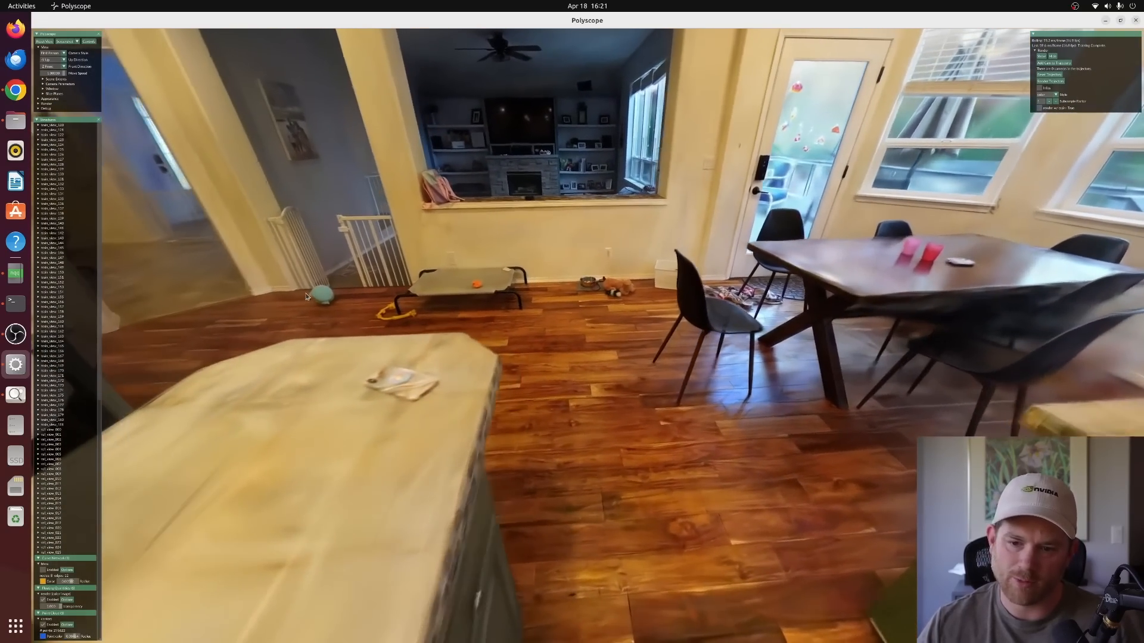
{"action": "key", "text": "a"}
{"action": "key", "text": "w"}
{"action": "left_click_drag", "start_coordinate": [410, 276], "coordinate": [7, 160]}
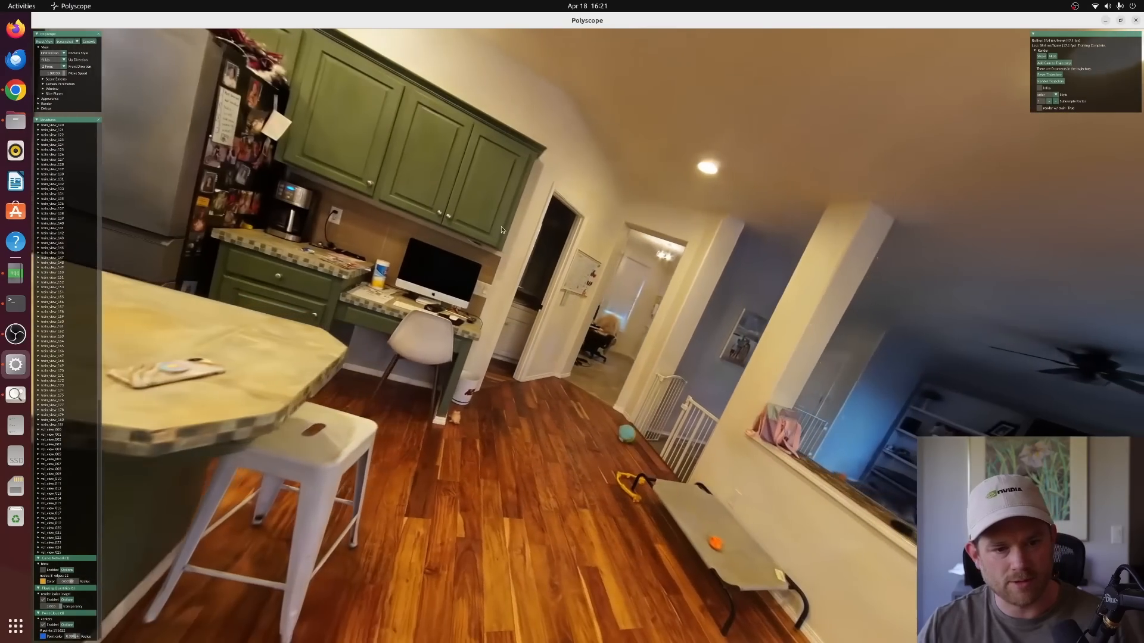
Turn back to the dining area and move the view in and out between the dining table and the kitchen island.
{"action": "left_click_drag", "start_coordinate": [822, 239], "coordinate": [156, 379]}
{"action": "key", "text": "d"}
{"action": "key", "text": "w"}
{"action": "key", "text": "s"}
{"action": "key", "text": "s"}
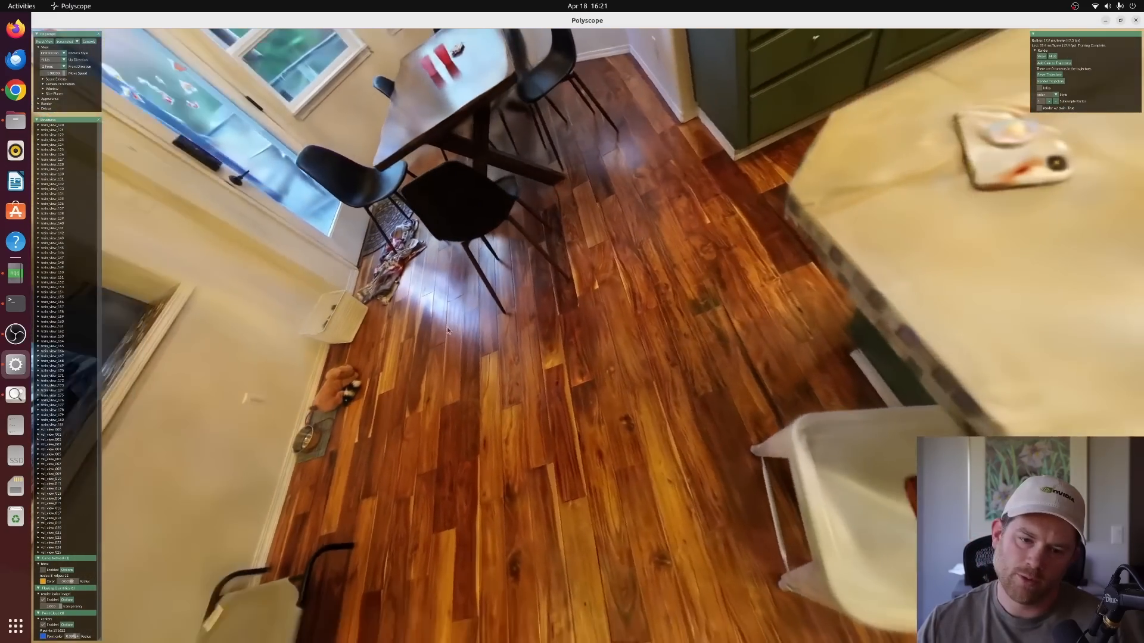
{"action": "key", "text": "s"}
{"action": "left_click_drag", "start_coordinate": [448, 331], "coordinate": [500, 315]}
{"action": "key", "text": "s"}
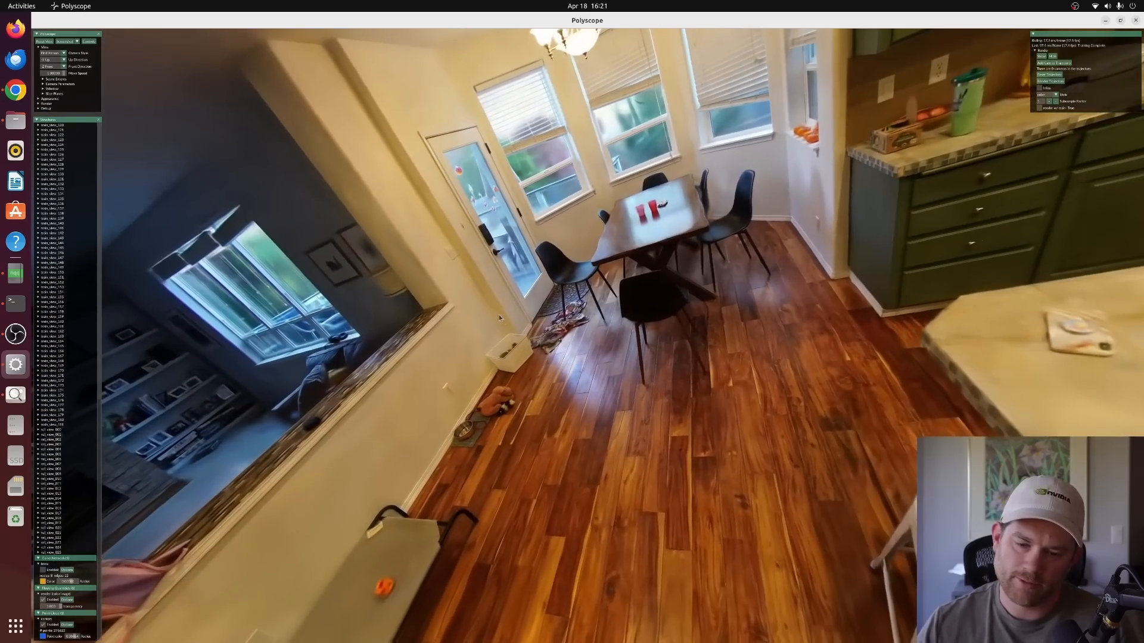
{"action": "key", "text": "w"}
{"action": "key", "text": "s"}
{"action": "key", "text": "d"}
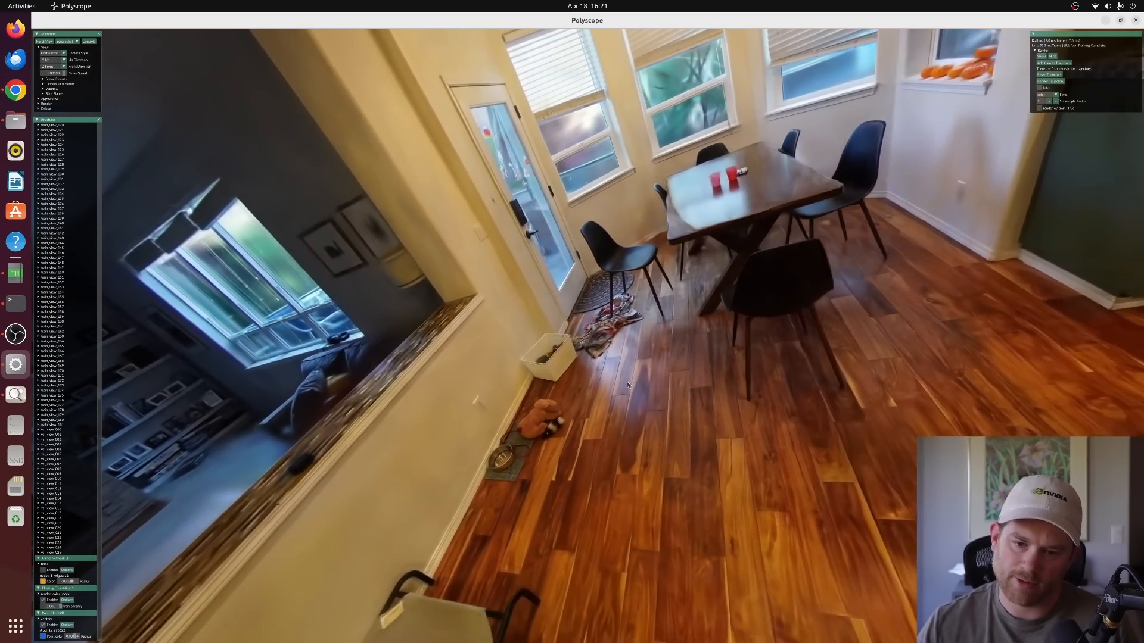
{"action": "key", "text": "s"}
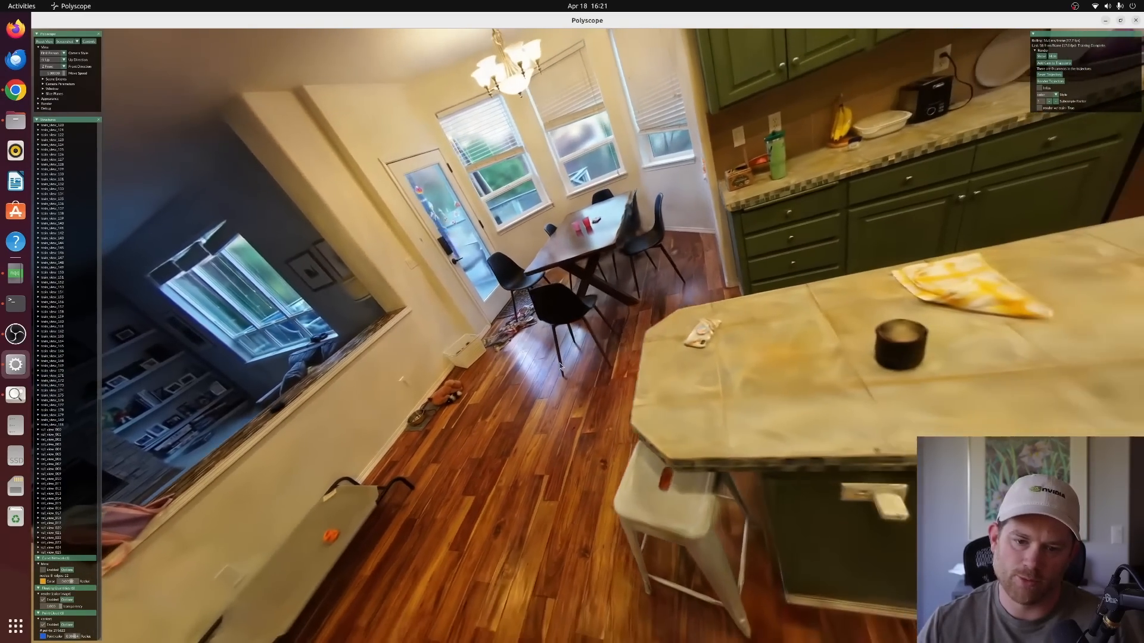
{"action": "key", "text": "a"}
{"action": "key", "text": "w"}
{"action": "key", "text": "w"}
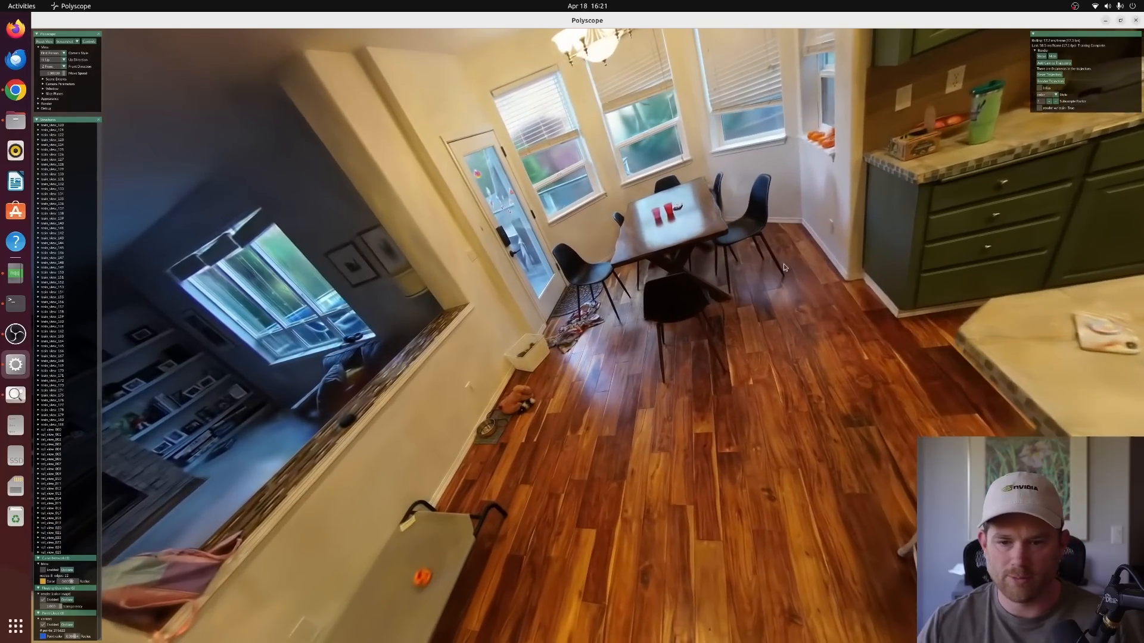
{"action": "key", "text": "a"}
Hide the rendered scene and examine the point cloud and camera positions from several angles around the kitchen.
{"action": "left_click", "coordinate": [1053, 56]}
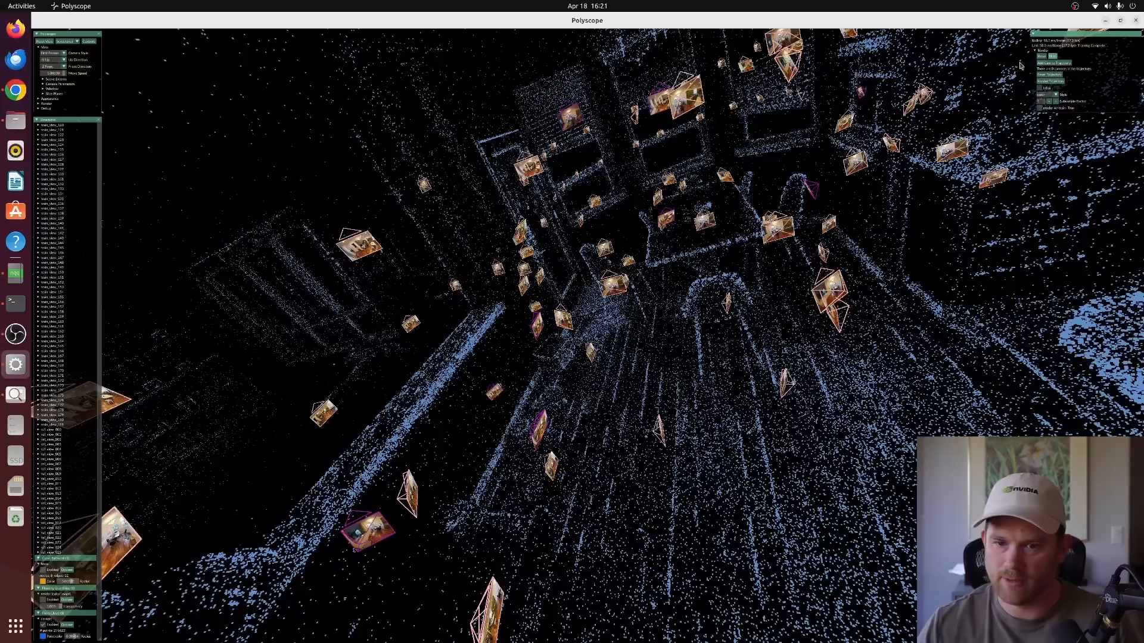
{"action": "key", "text": "s"}
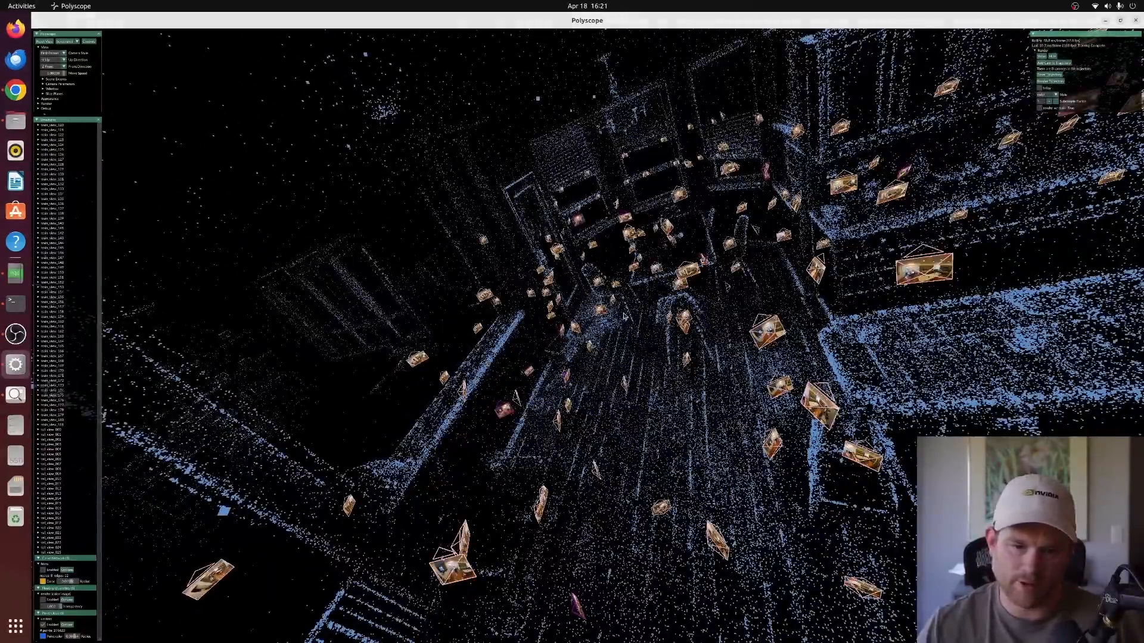
{"action": "left_click_drag", "start_coordinate": [625, 316], "coordinate": [490, 337]}
{"action": "key", "text": "s"}
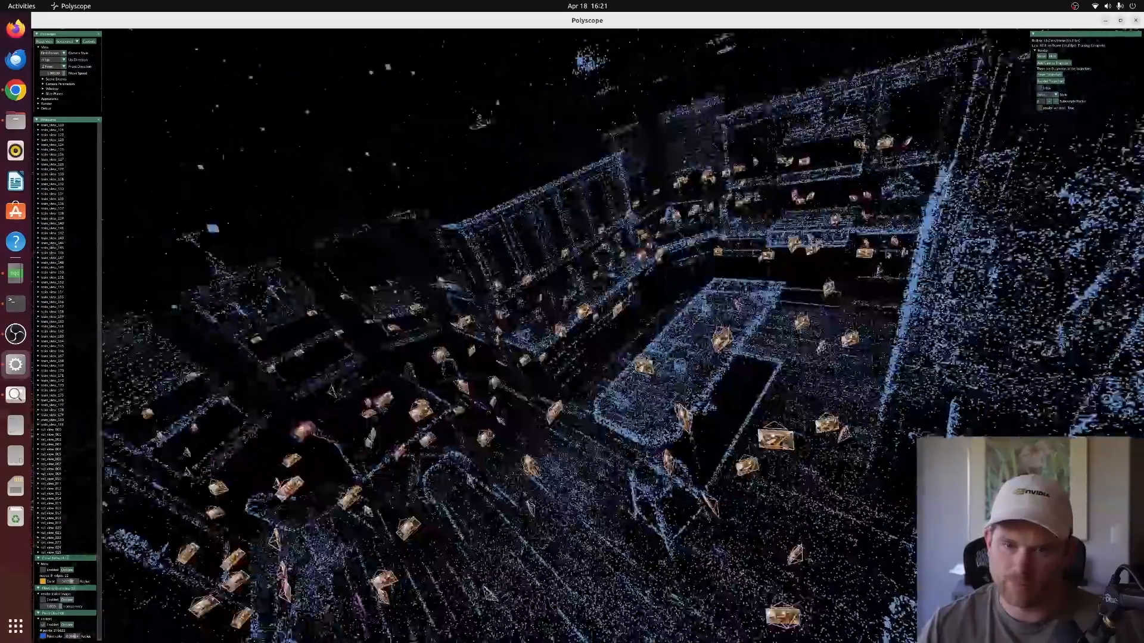
{"action": "left_click_drag", "start_coordinate": [827, 272], "coordinate": [874, 257]}
{"action": "key", "text": "d"}
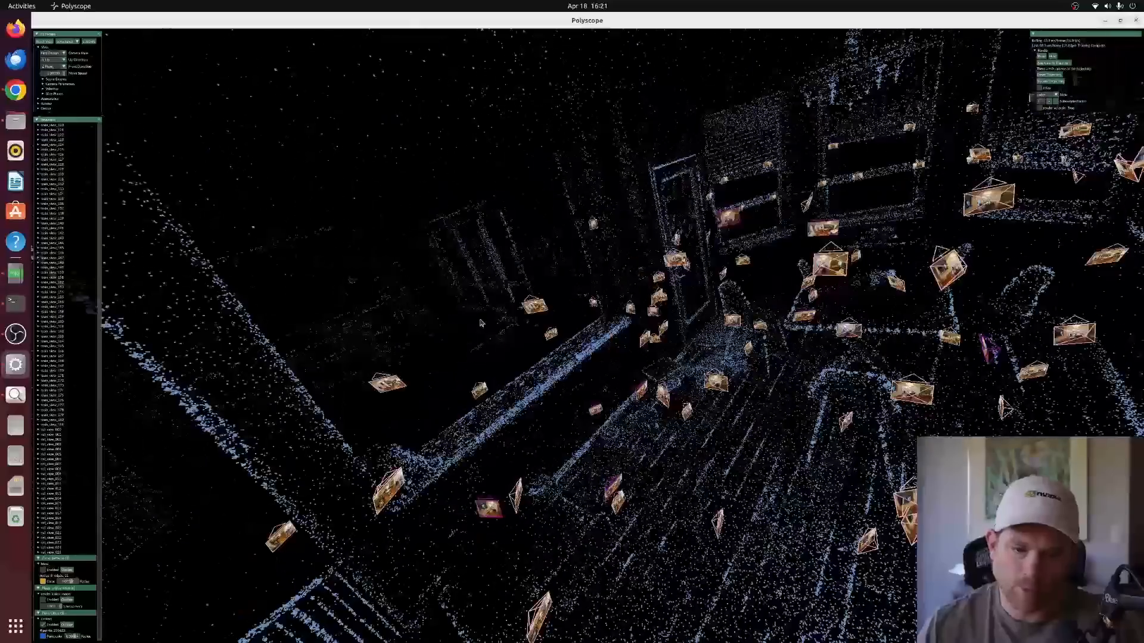
{"action": "left_click_drag", "start_coordinate": [482, 323], "coordinate": [498, 306]}
{"action": "key", "text": "s"}
{"action": "left_click_drag", "start_coordinate": [1007, 205], "coordinate": [886, 233]}
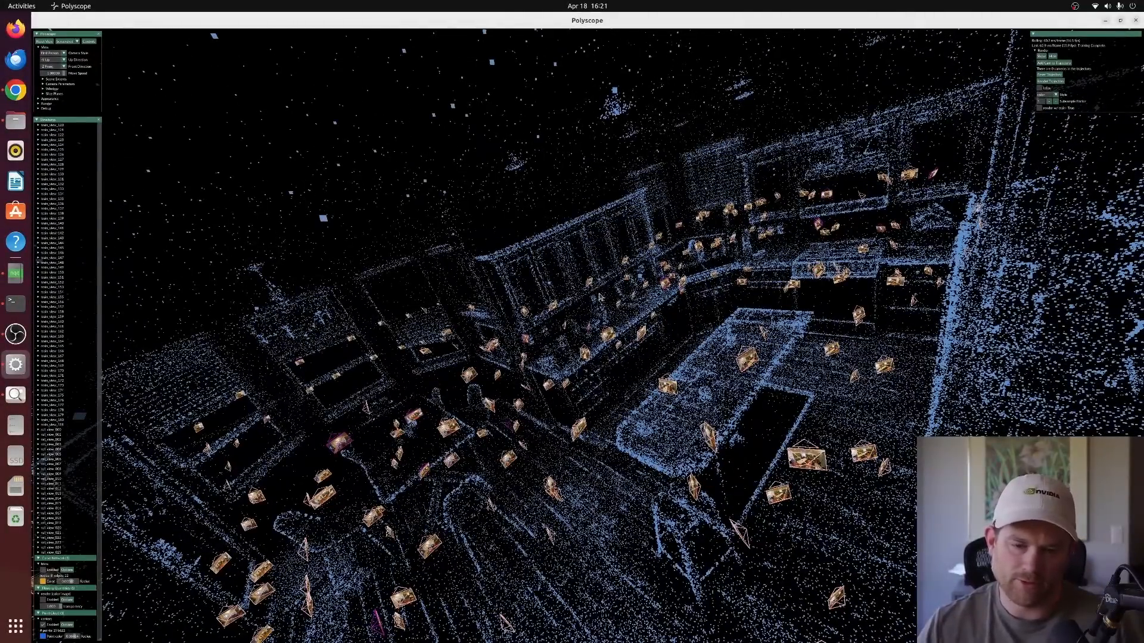
{"action": "key", "text": "s"}
{"action": "left_click_drag", "start_coordinate": [684, 396], "coordinate": [662, 476]}
{"action": "left_click_drag", "start_coordinate": [507, 542], "coordinate": [625, 403]}
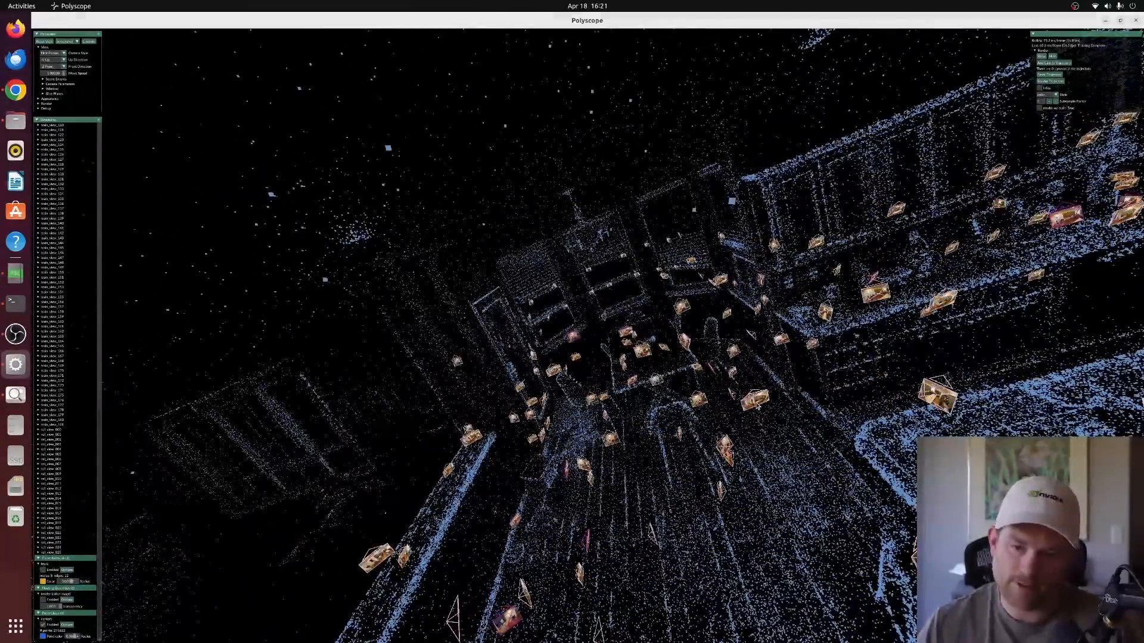
Fly to the training camera facing the desk and refrigerator, and look around the rendered kitchen from above the island.
{"action": "left_click", "coordinate": [1035, 169]}
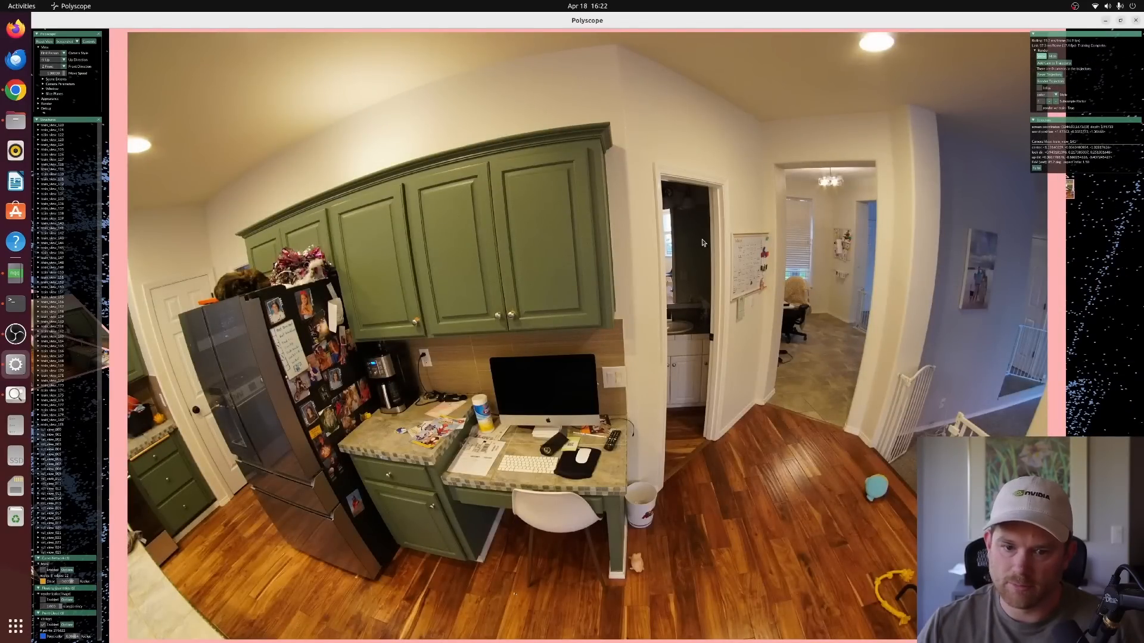
{"action": "left_click_drag", "start_coordinate": [703, 243], "coordinate": [305, 492]}
{"action": "left_click_drag", "start_coordinate": [817, 339], "coordinate": [569, 240]}
{"action": "key", "text": "a"}
{"action": "key", "text": "w"}
{"action": "key", "text": "s"}
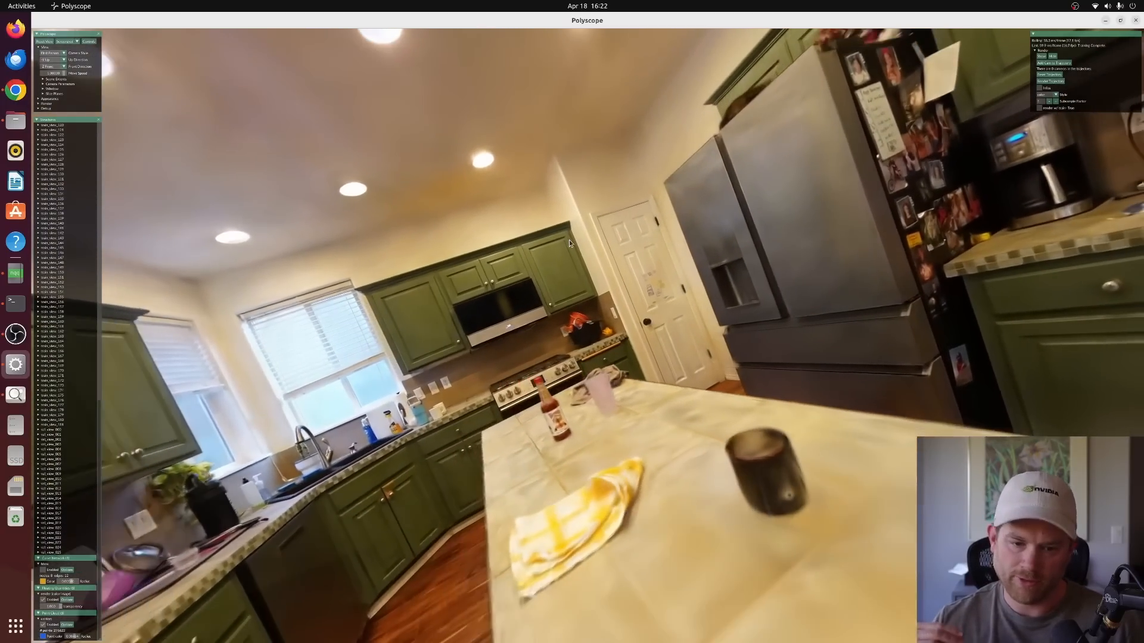
{"action": "key", "text": "a"}
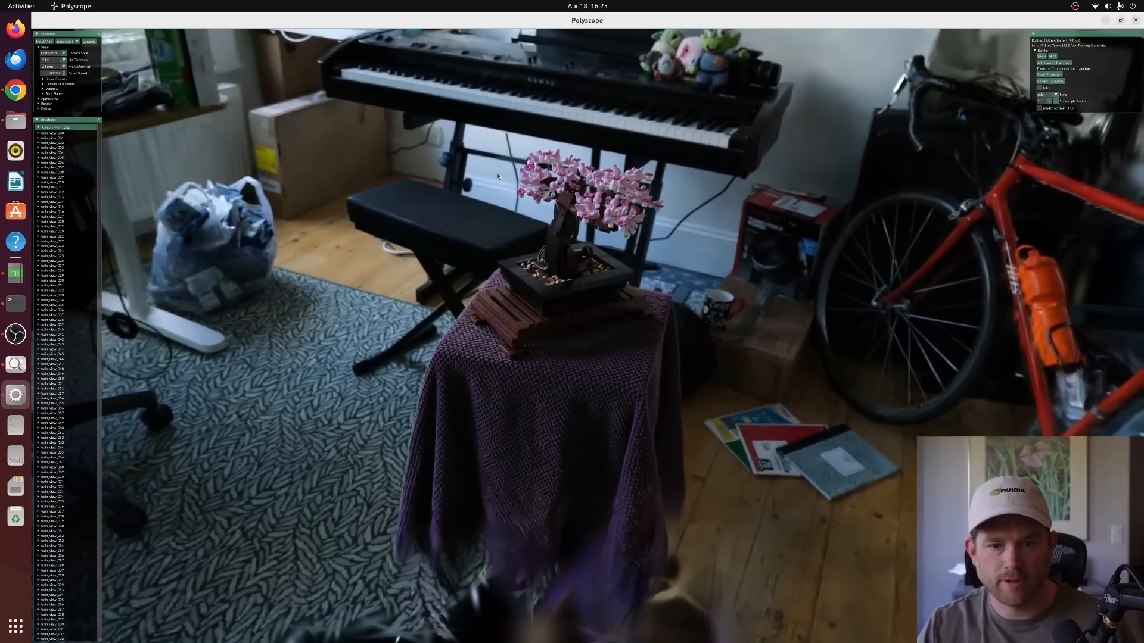
Look around the rendered bonsai scene, moving the view forward, back and sideways near the table and piano.
{"action": "left_click_drag", "start_coordinate": [498, 177], "coordinate": [457, 262]}
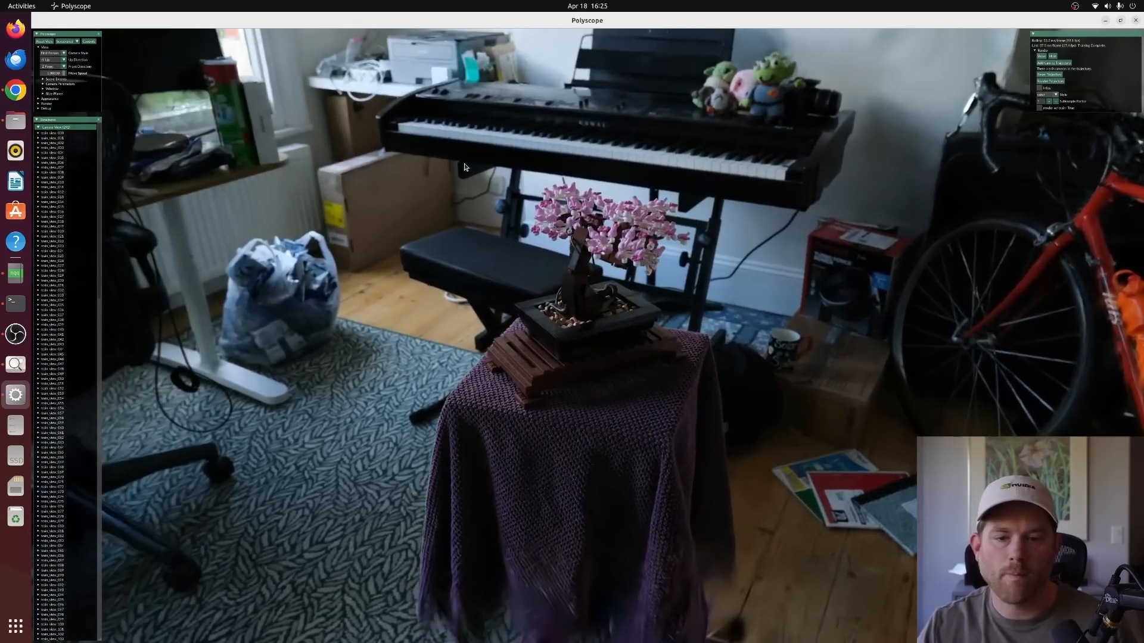
{"action": "key", "text": "d"}
{"action": "key", "text": "w"}
{"action": "key", "text": "a"}
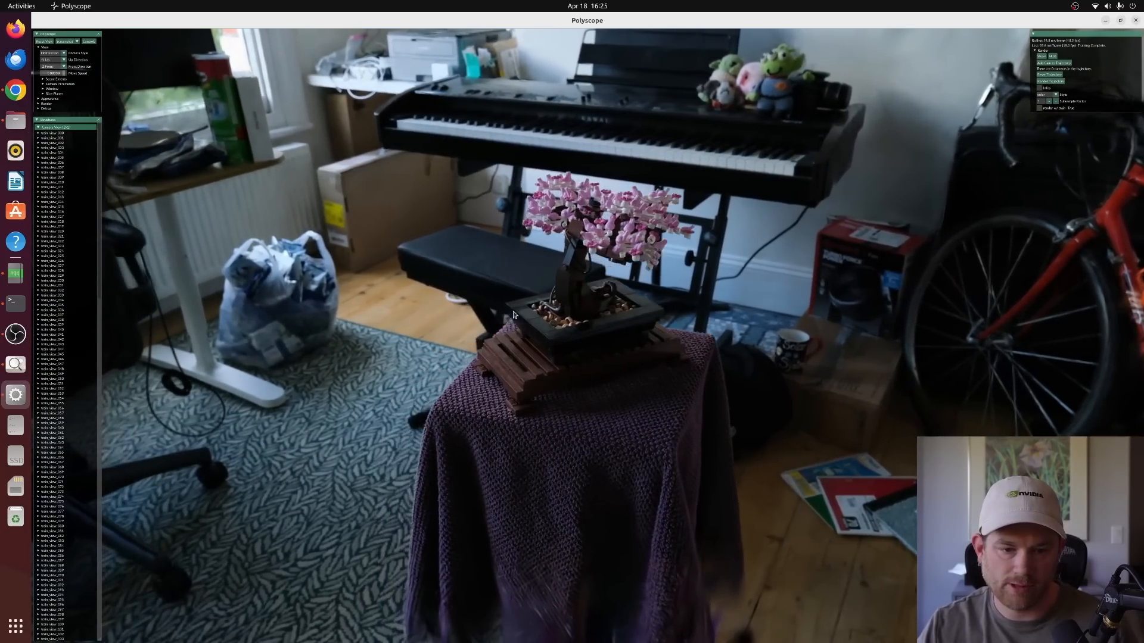
{"action": "left_click_drag", "start_coordinate": [633, 323], "coordinate": [647, 300]}
{"action": "key", "text": "w"}
{"action": "key", "text": "d"}
{"action": "key", "text": "d"}
{"action": "key", "text": "w"}
{"action": "key", "text": "w"}
{"action": "key", "text": "a"}
{"action": "key", "text": "s"}
{"action": "key", "text": "s"}
{"action": "key", "text": "a"}
{"action": "key", "text": "a"}
{"action": "key", "text": "s"}
{"action": "key", "text": "a"}
{"action": "key", "text": "d"}
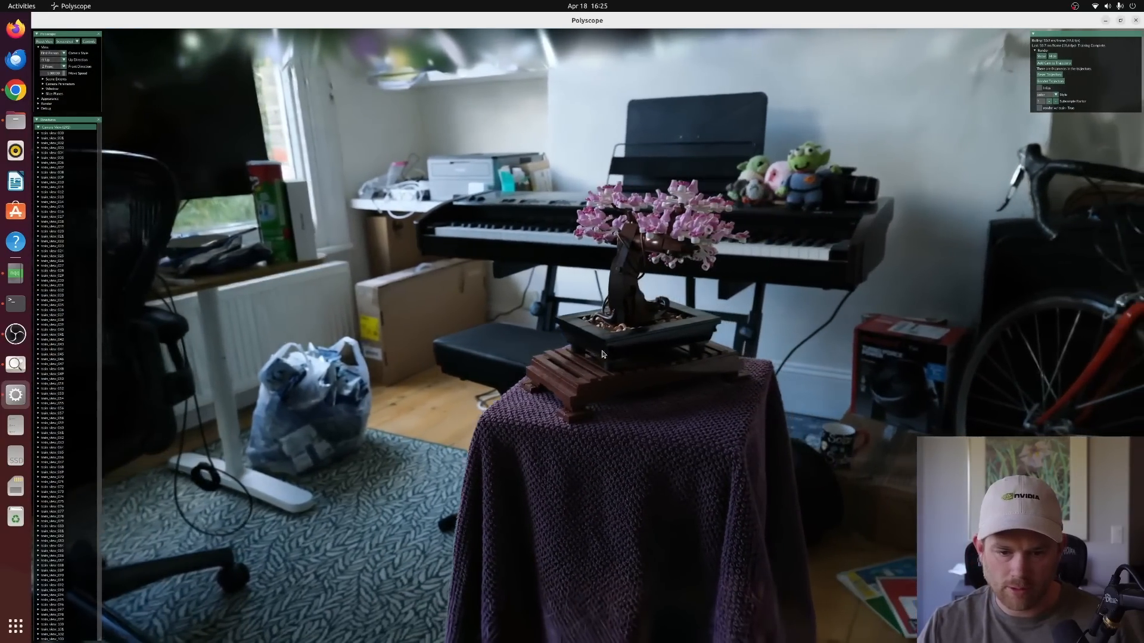
Move the view in close to the bonsai tree to inspect its detail, and back out again.
{"action": "key", "text": "w"}
{"action": "key", "text": "a"}
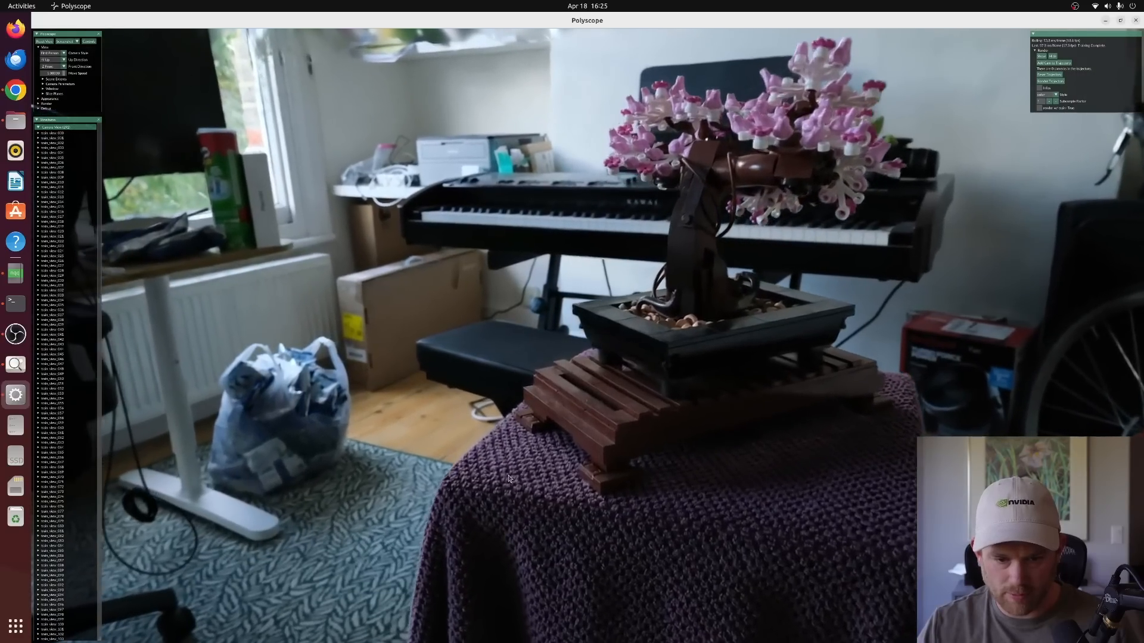
{"action": "key", "text": "w"}
{"action": "key", "text": "s"}
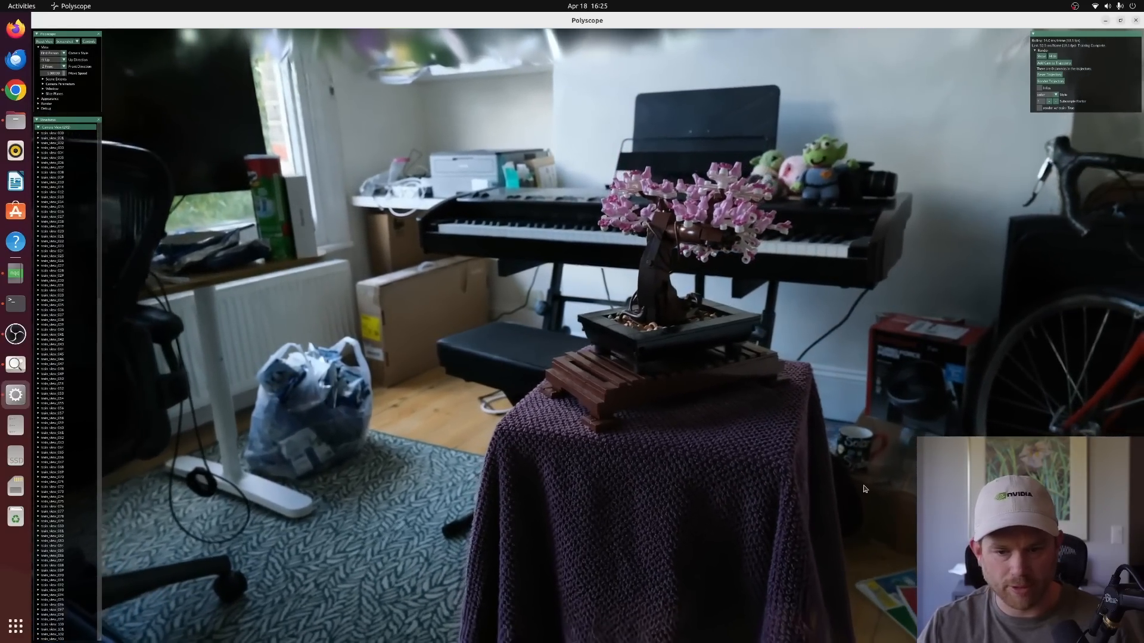
Turn the bonsai scene toward the desk and window, and fly to two training camera views of the tree.
{"action": "left_click_drag", "start_coordinate": [862, 287], "coordinate": [648, 304]}
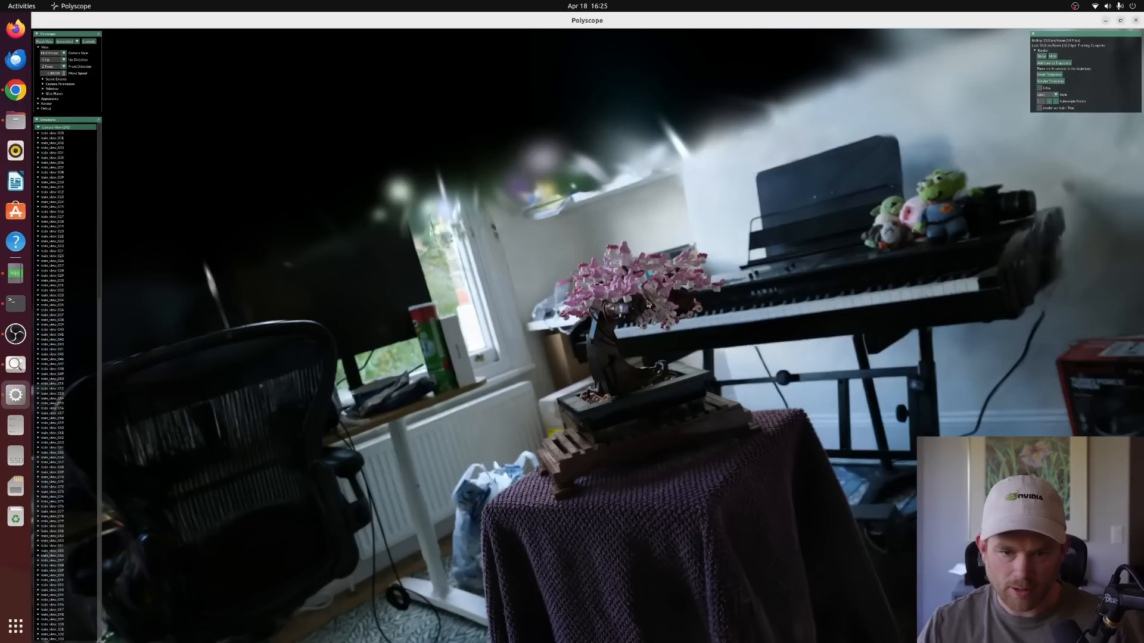
{"action": "key", "text": "d"}
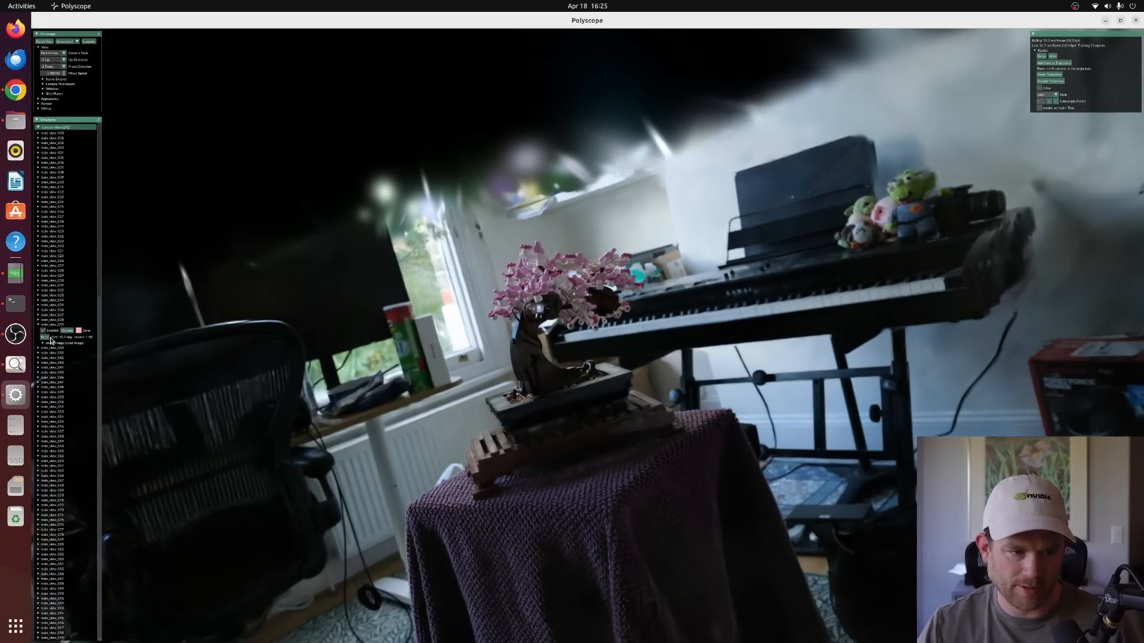
{"action": "left_click", "coordinate": [46, 337]}
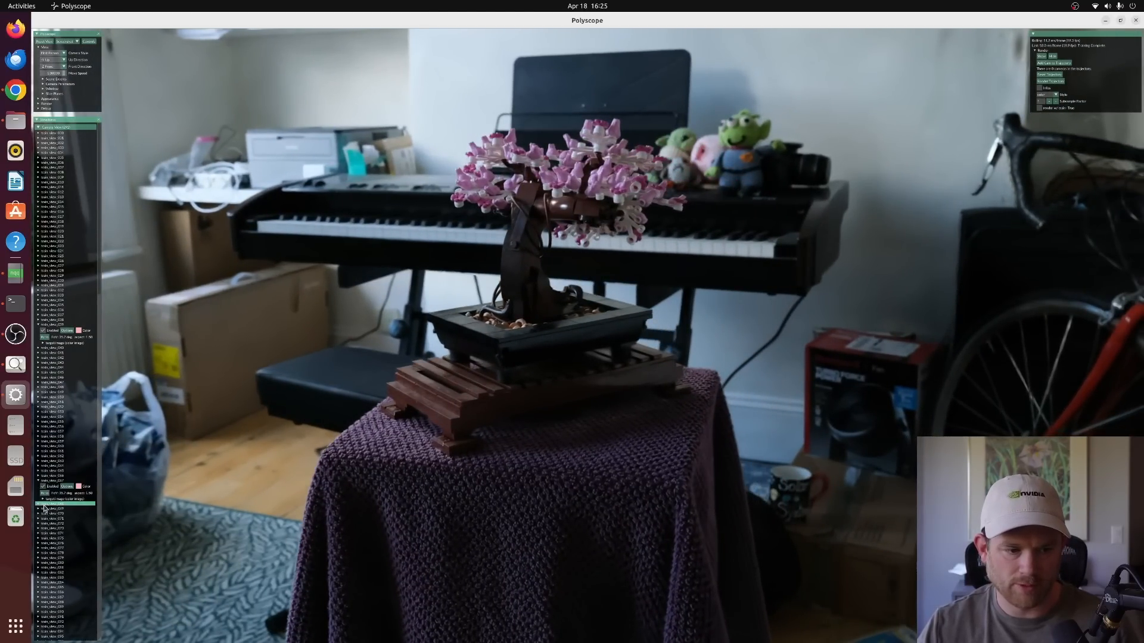
{"action": "left_click", "coordinate": [44, 493]}
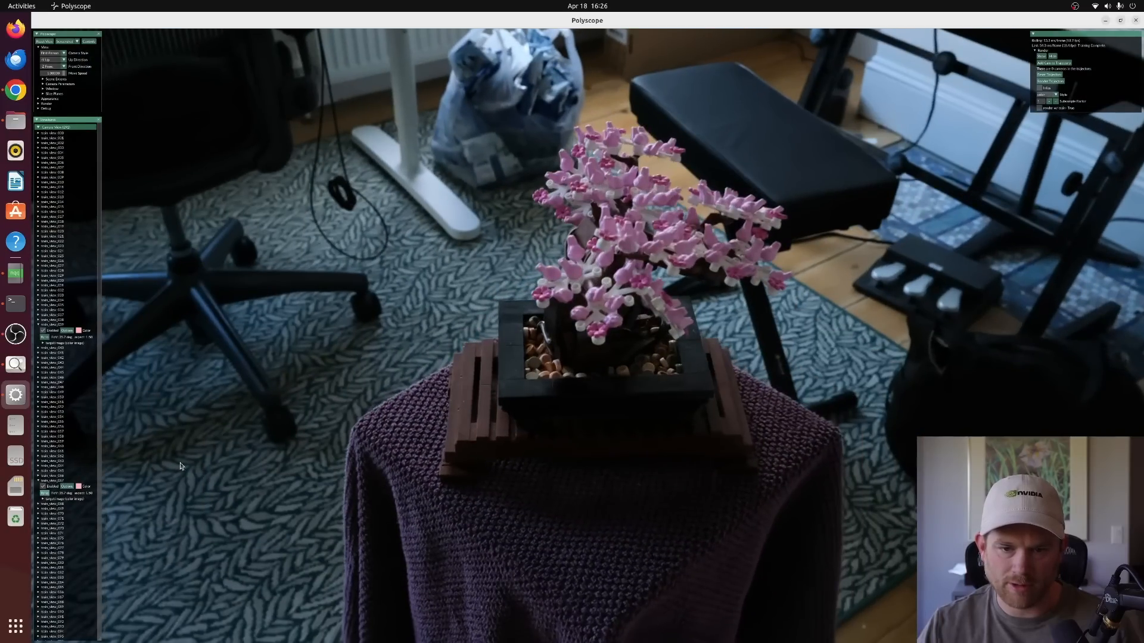
Frame the bonsai together with the office chair and piano, and add this camera to the trajectory.
{"action": "key", "text": "s"}
{"action": "left_click_drag", "start_coordinate": [528, 420], "coordinate": [601, 443]}
{"action": "key", "text": "d"}
{"action": "key", "text": "s"}
{"action": "key", "text": "w"}
{"action": "key", "text": "d"}
{"action": "key", "text": "d"}
{"action": "key", "text": "s"}
{"action": "key", "text": "a"}
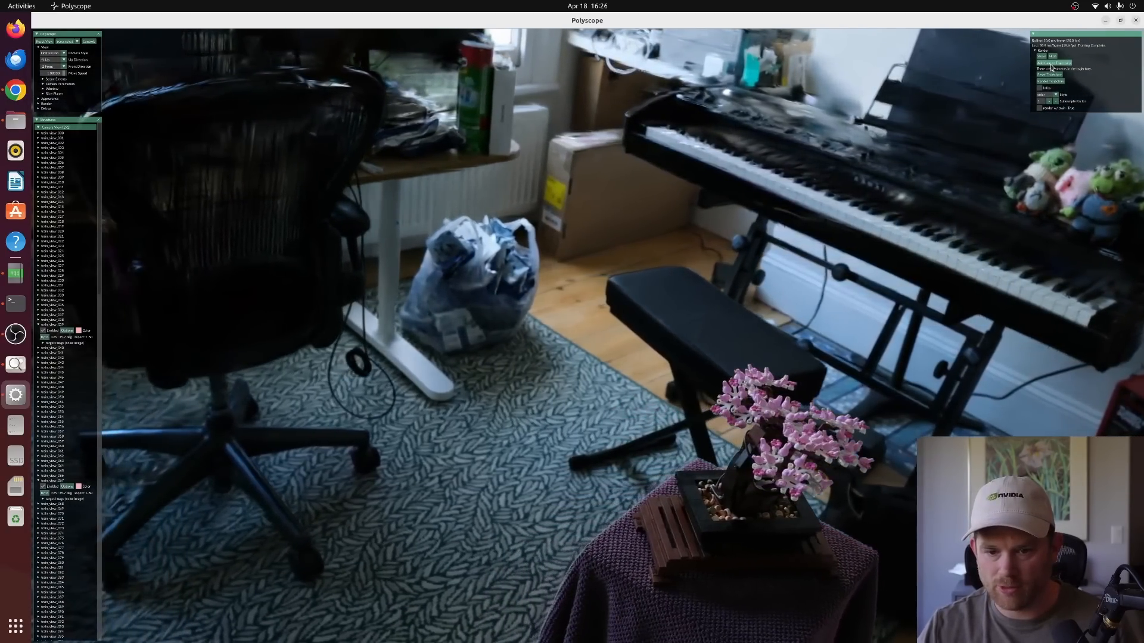
{"action": "left_click", "coordinate": [1048, 65]}
Turn the view toward the piano and red bicycle, and add this camera to the trajectory.
{"action": "left_click_drag", "start_coordinate": [799, 226], "coordinate": [1014, 158]}
{"action": "key", "text": "a"}
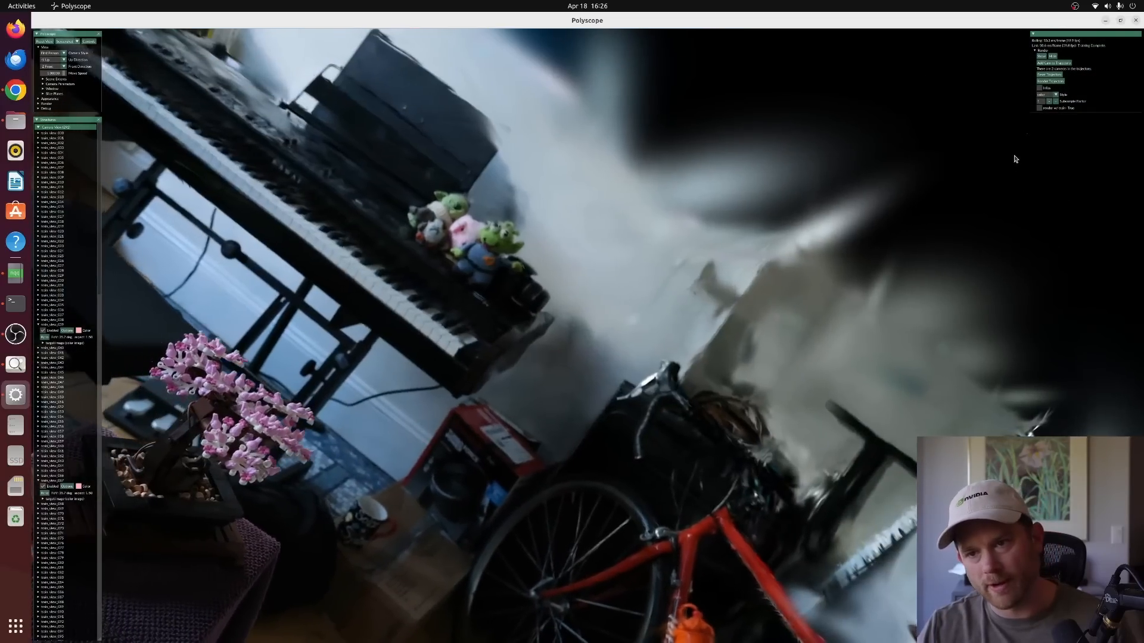
{"action": "left_click", "coordinate": [1049, 63]}
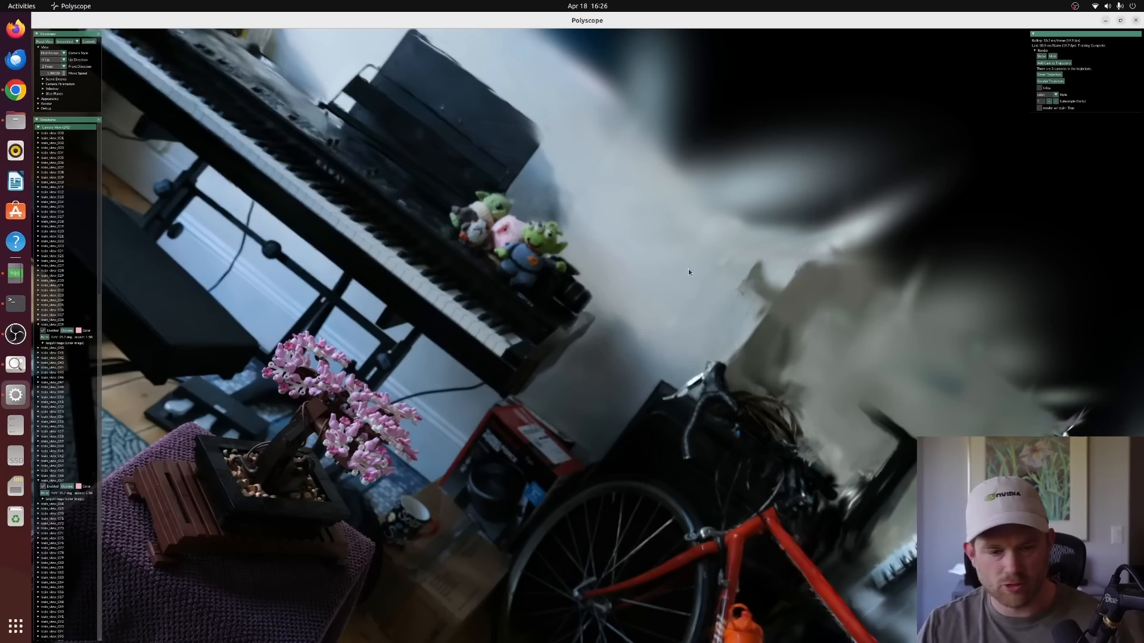
Bring the view back over the bonsai and office chair, and switch the render style to distance, density and finally hits.
{"action": "left_click_drag", "start_coordinate": [688, 270], "coordinate": [251, 254]}
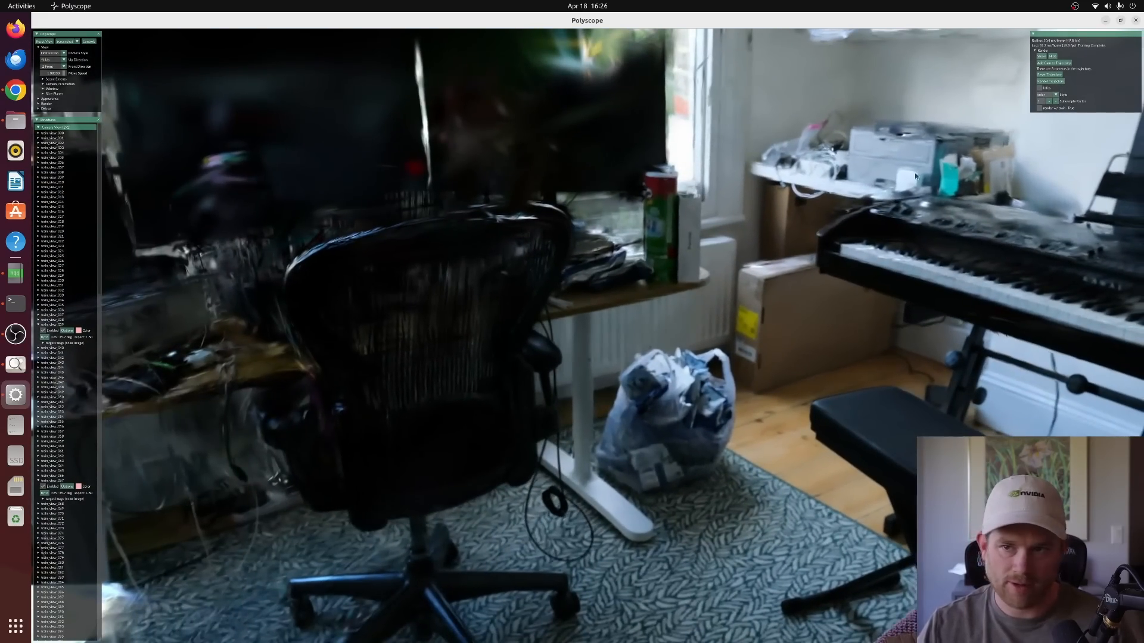
{"action": "left_click_drag", "start_coordinate": [915, 177], "coordinate": [612, 269]}
{"action": "key", "text": "a"}
{"action": "key", "text": "d"}
{"action": "key", "text": "w"}
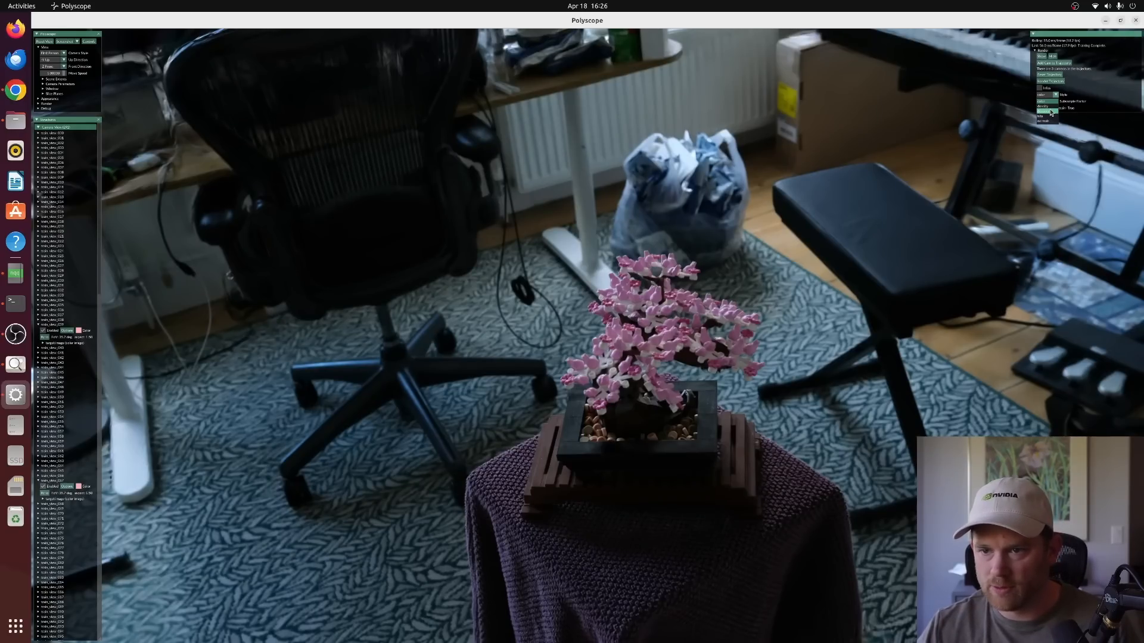
{"action": "left_click", "coordinate": [1049, 112]}
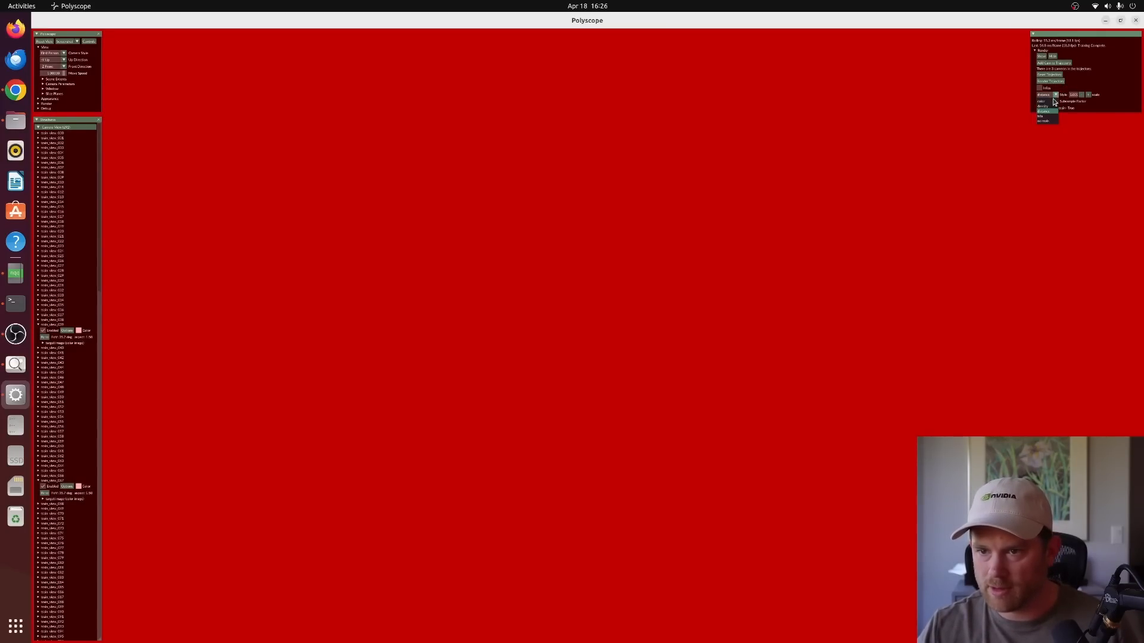
{"action": "left_click", "coordinate": [1048, 108]}
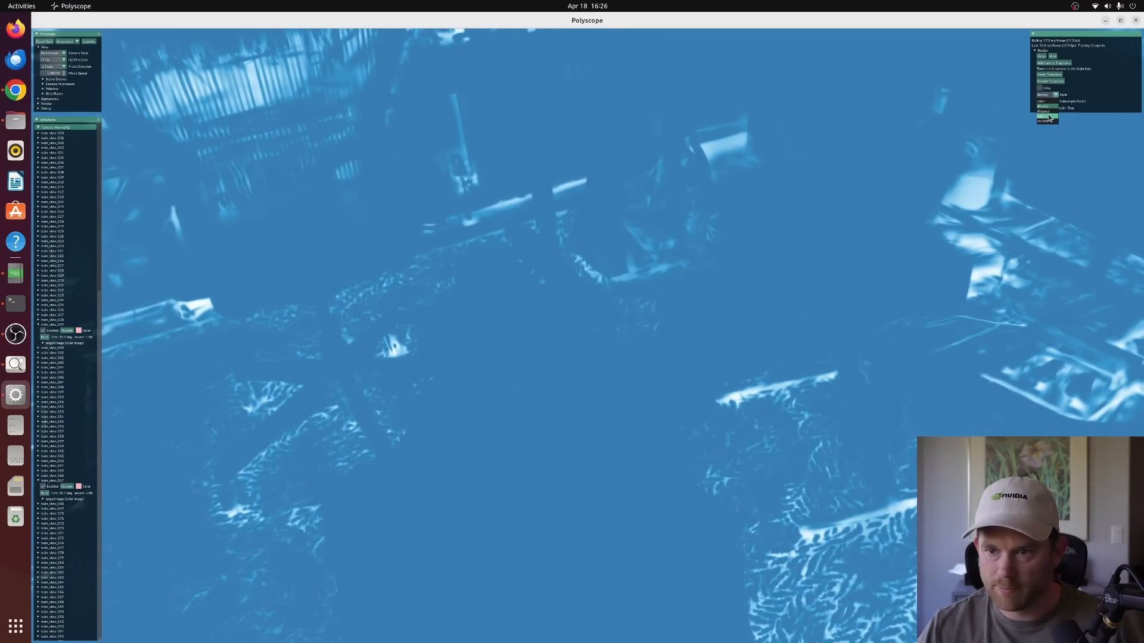
{"action": "left_click", "coordinate": [1048, 117]}
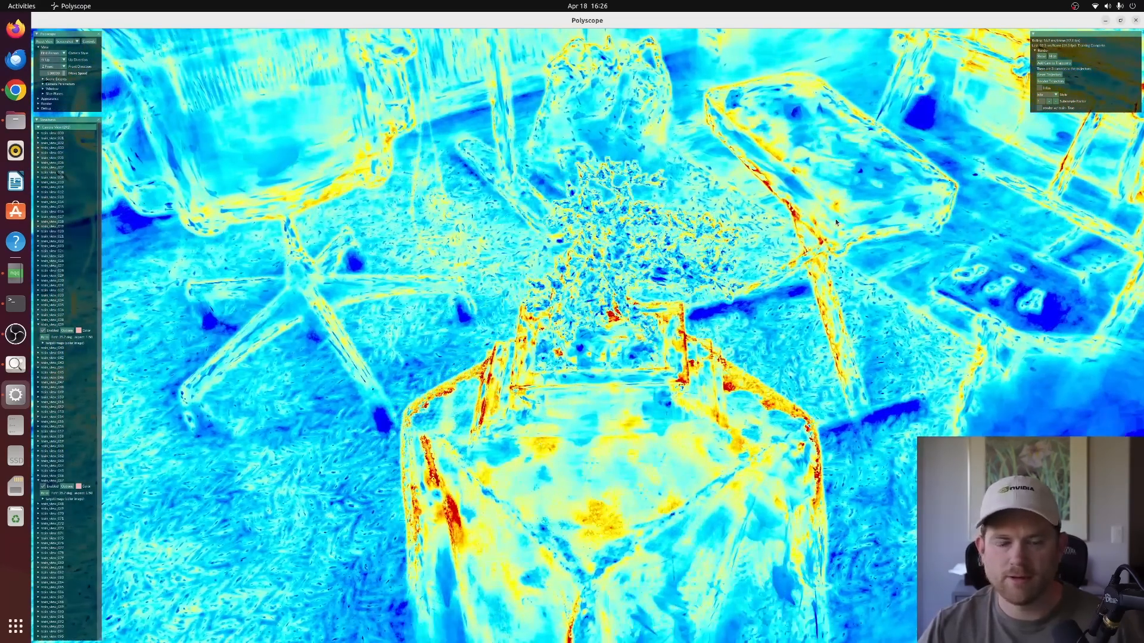
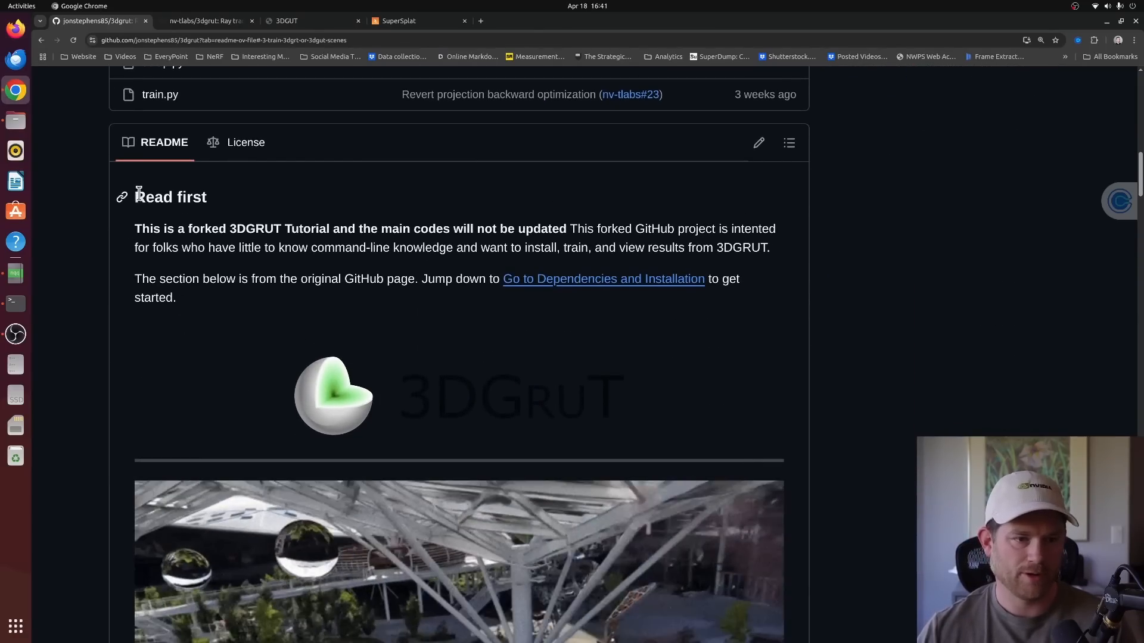
Highlight the README's "Read first" section and go down to the "1 Dependencies and Installation" section.
{"action": "left_click_drag", "start_coordinate": [134, 192], "coordinate": [320, 304]}
{"action": "scroll", "coordinate": [320, 304], "scroll_direction": "down", "scroll_amount": 2}
{"action": "scroll", "coordinate": [334, 305], "scroll_direction": "up", "scroll_amount": 1}
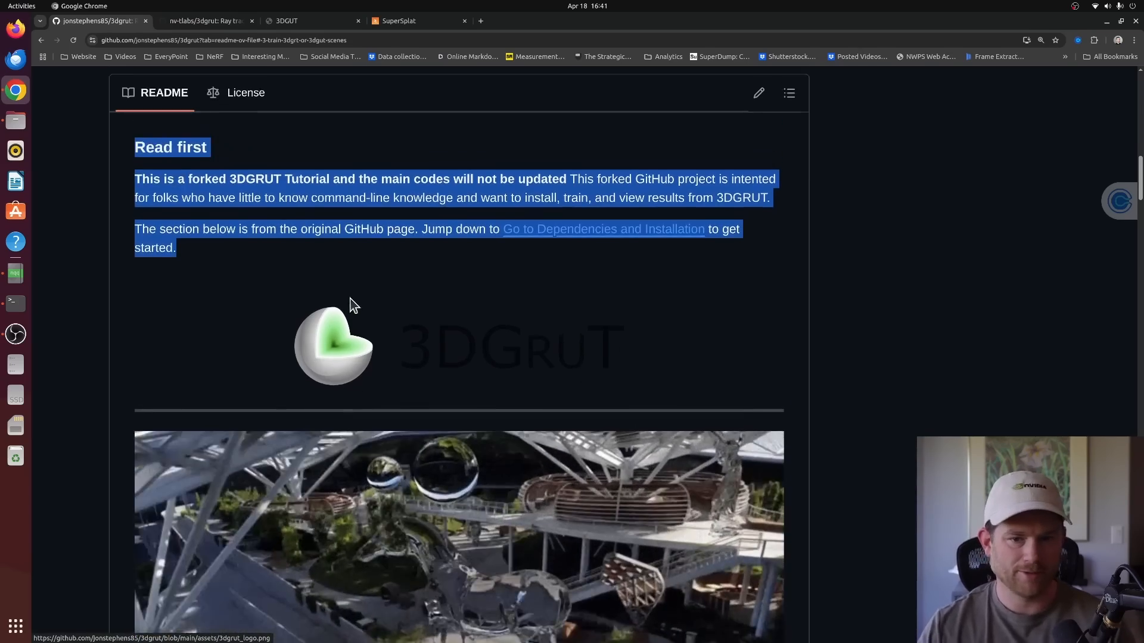
{"action": "scroll", "coordinate": [342, 292], "scroll_direction": "down", "scroll_amount": 2}
{"action": "scroll", "coordinate": [305, 298], "scroll_direction": "down", "scroll_amount": 3}
{"action": "scroll", "coordinate": [304, 294], "scroll_direction": "down", "scroll_amount": 14}
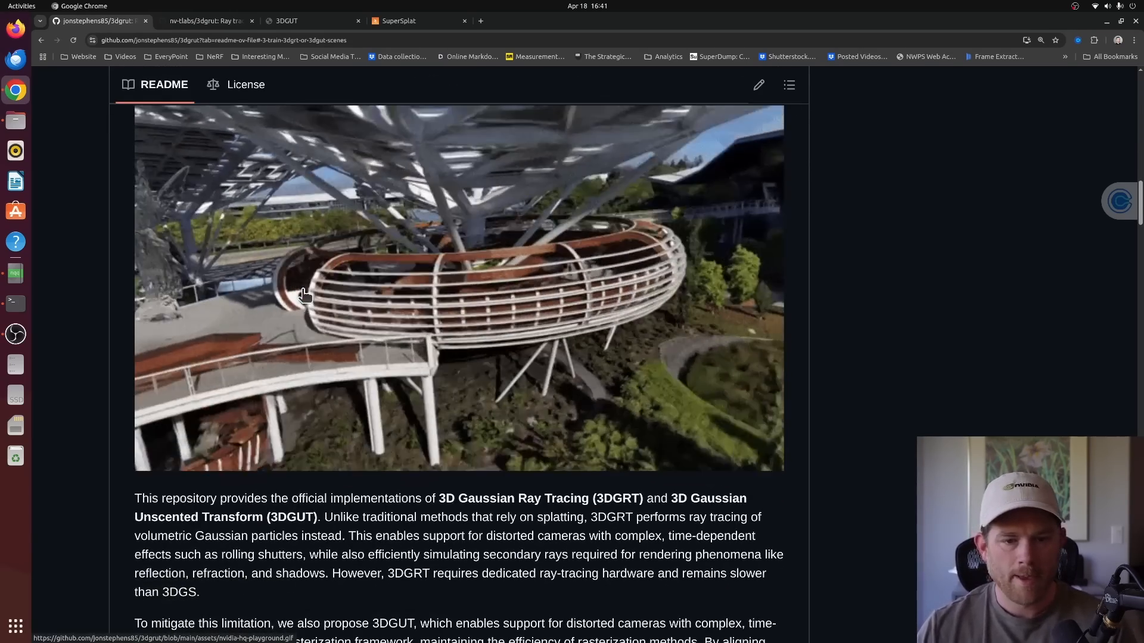
{"action": "scroll", "coordinate": [305, 294], "scroll_direction": "down", "scroll_amount": 16}
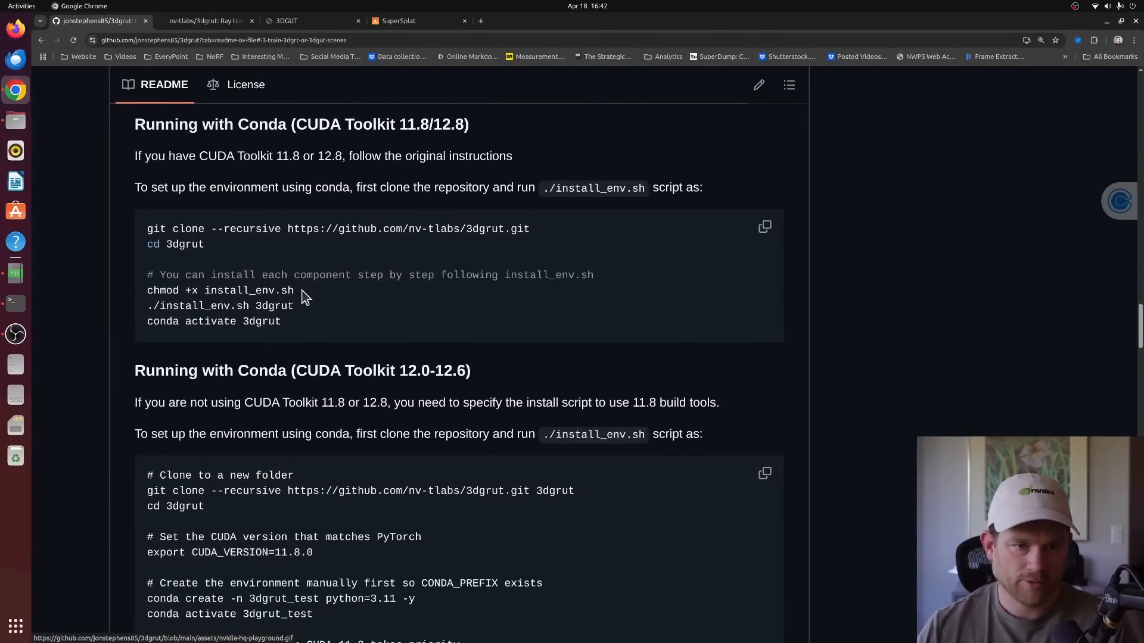
{"action": "scroll", "coordinate": [305, 297], "scroll_direction": "up", "scroll_amount": 5}
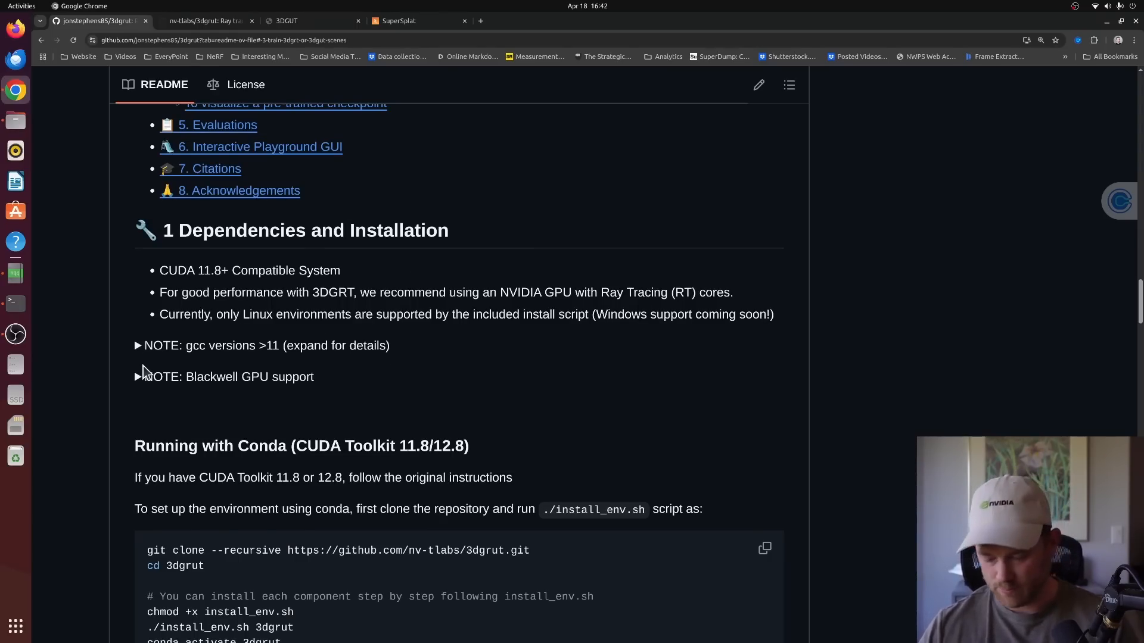
Highlight the "Windows support coming soon" remark in the requirements, enlarge the page and restore its previous size.
{"action": "left_click_drag", "start_coordinate": [597, 314], "coordinate": [757, 314]}
{"action": "key", "text": "ctrl+plus"}
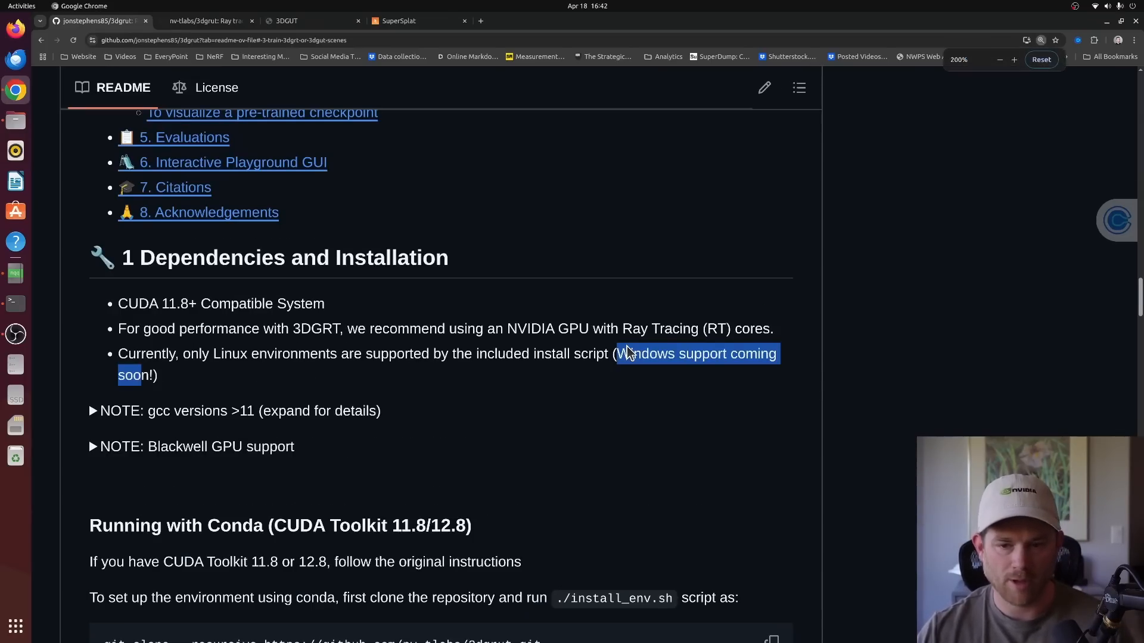
{"action": "key", "text": "ctrl+plus"}
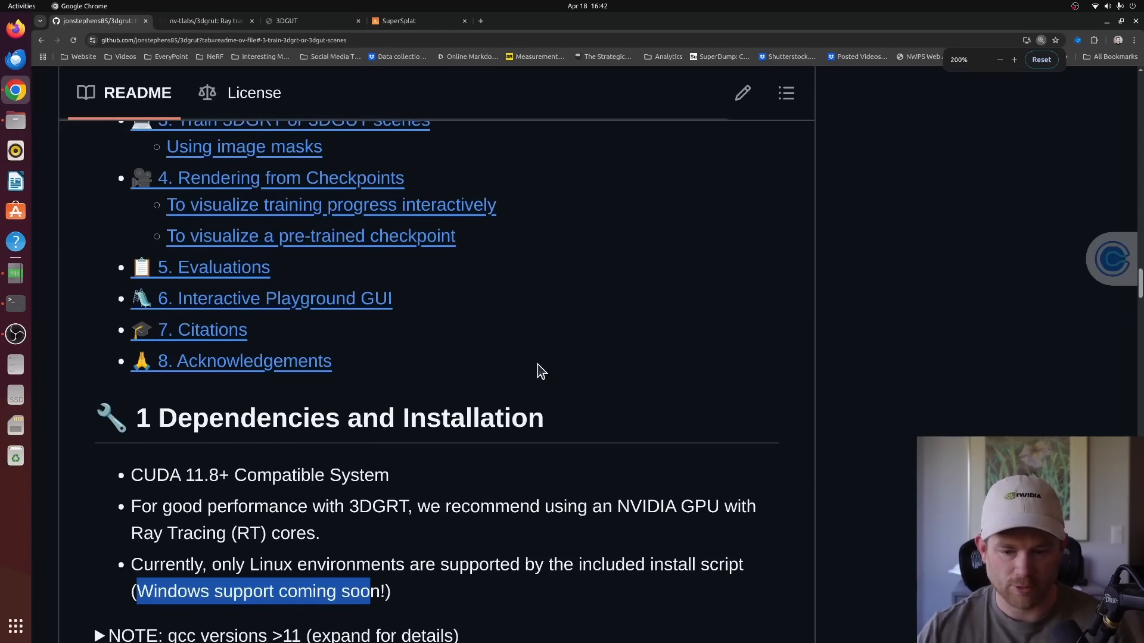
{"action": "key", "text": "ctrl+minus"}
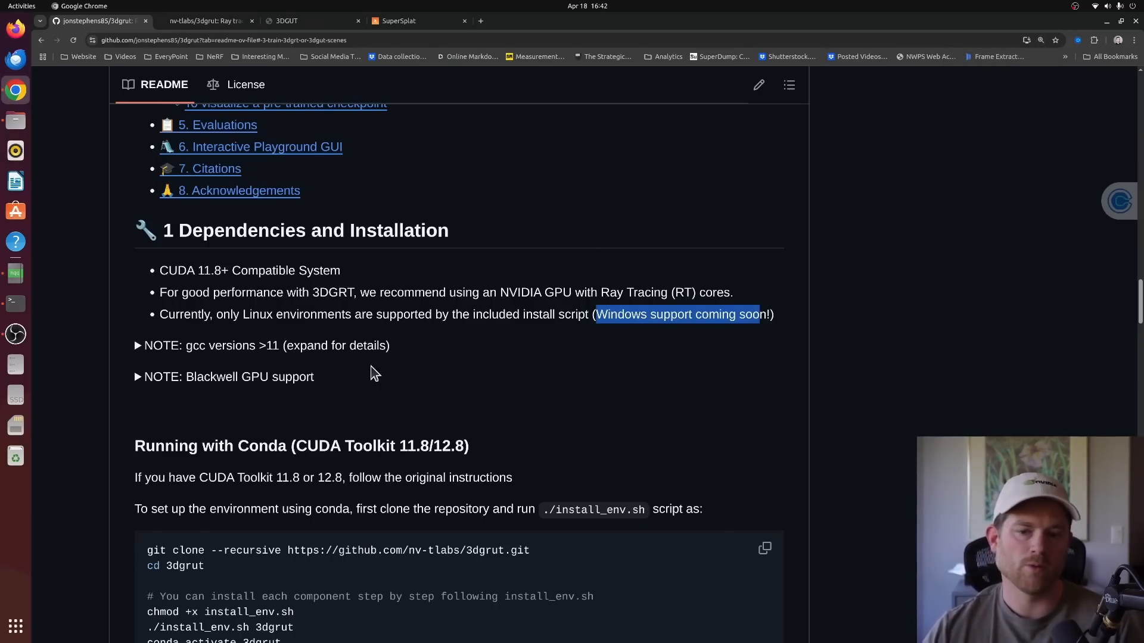
Expand the README note about gcc versions >11 and collapse it again.
{"action": "scroll", "coordinate": [373, 373], "scroll_direction": "down", "scroll_amount": 1}
{"action": "scroll", "coordinate": [375, 374], "scroll_direction": "down", "scroll_amount": 2}
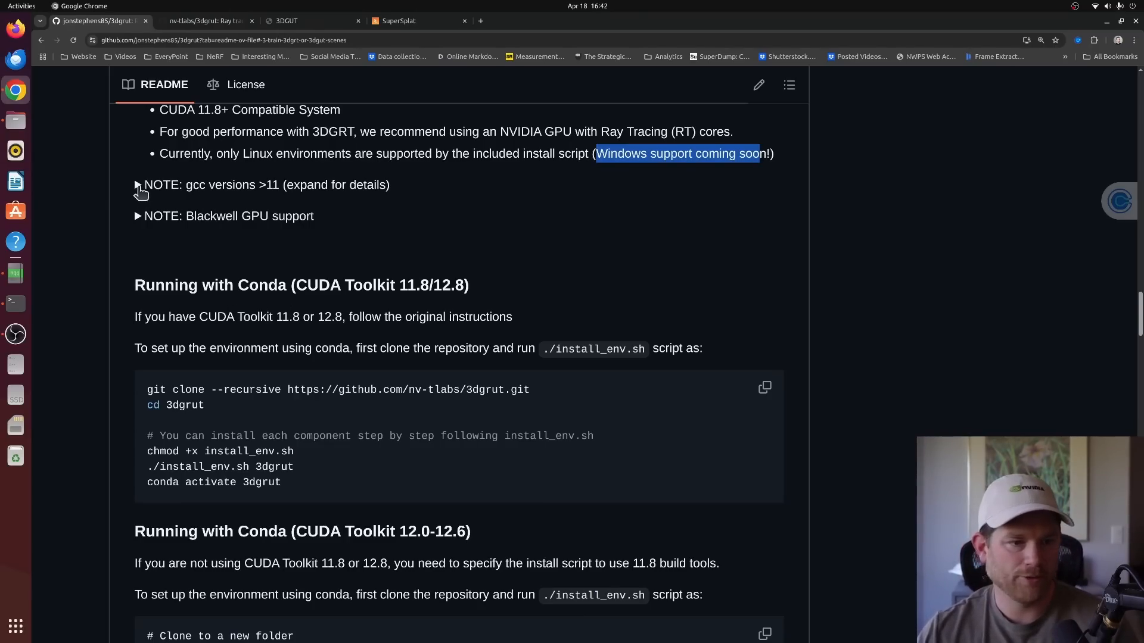
{"action": "left_click", "coordinate": [137, 185]}
{"action": "double_click", "coordinate": [139, 190]}
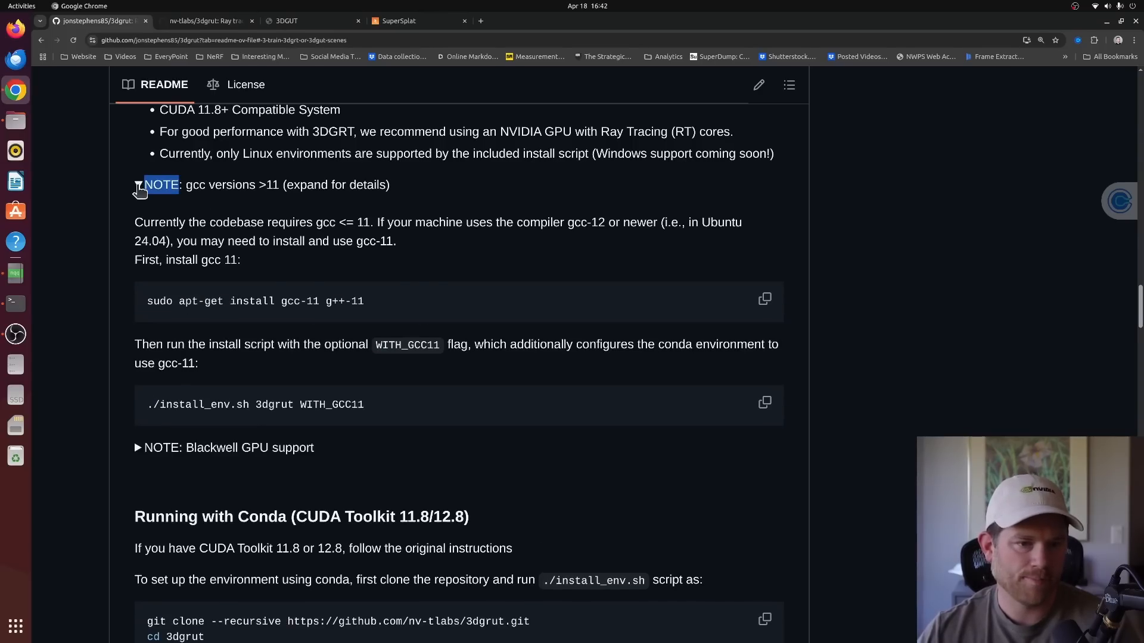
{"action": "left_click", "coordinate": [139, 189]}
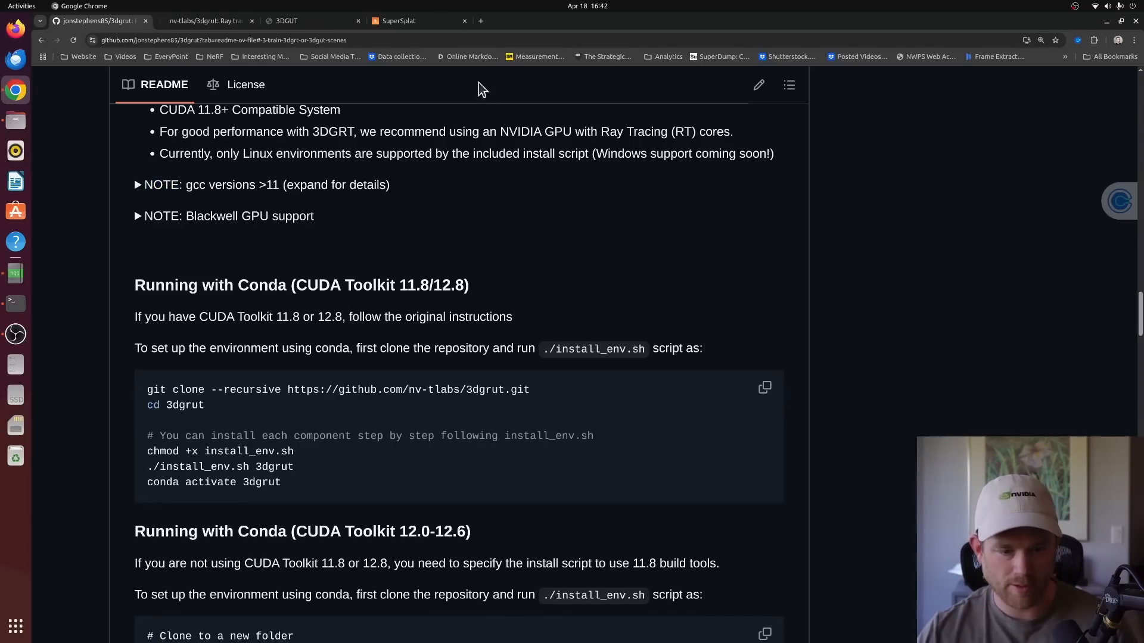
Bring up the existing terminal window in the 3dgrut folder and close it.
{"action": "key", "text": "super"}
{"action": "type", "text": "term"}
{"action": "key", "text": "Return"}
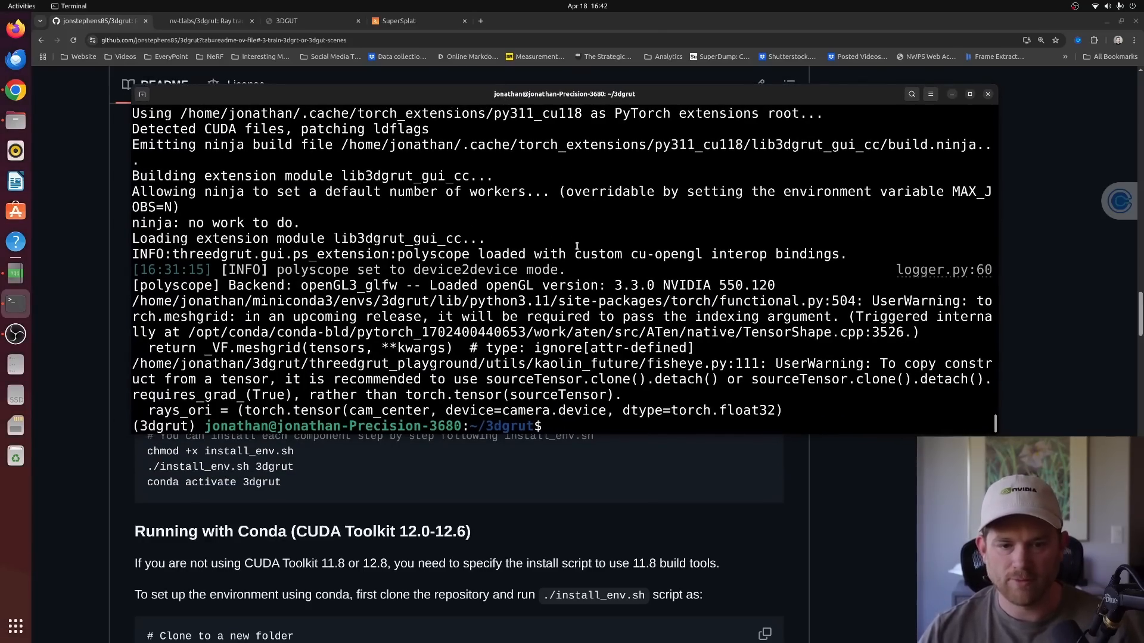
{"action": "left_click", "coordinate": [987, 94]}
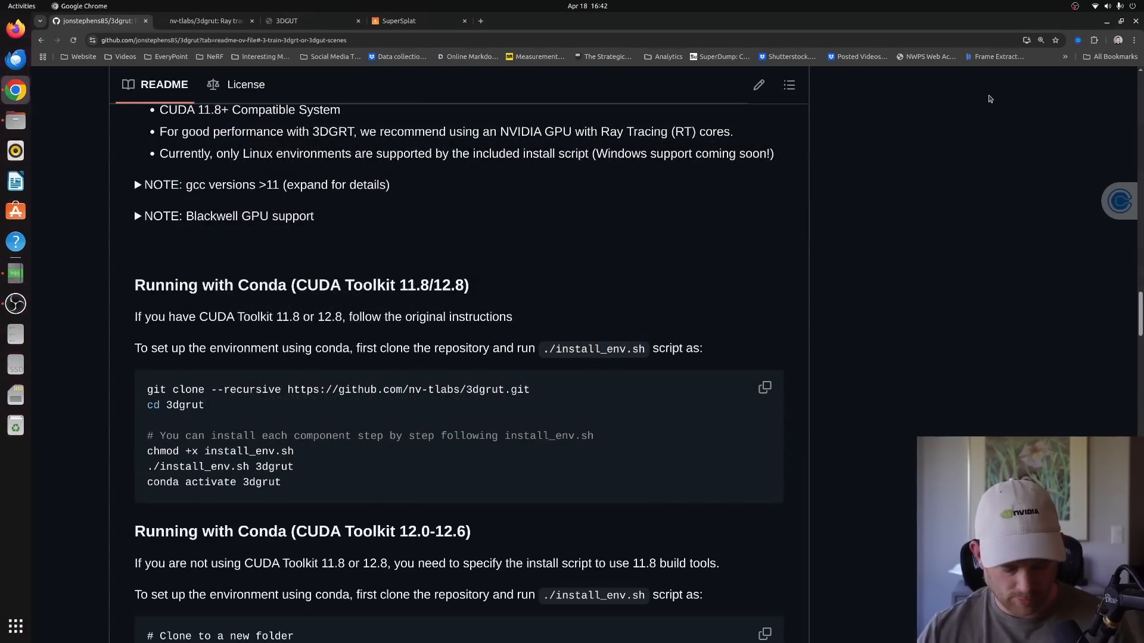
Open a new terminal, run gcc --version and highlight the reported version number.
{"action": "key", "text": "super"}
{"action": "type", "text": "term"}
{"action": "key", "text": "Return"}
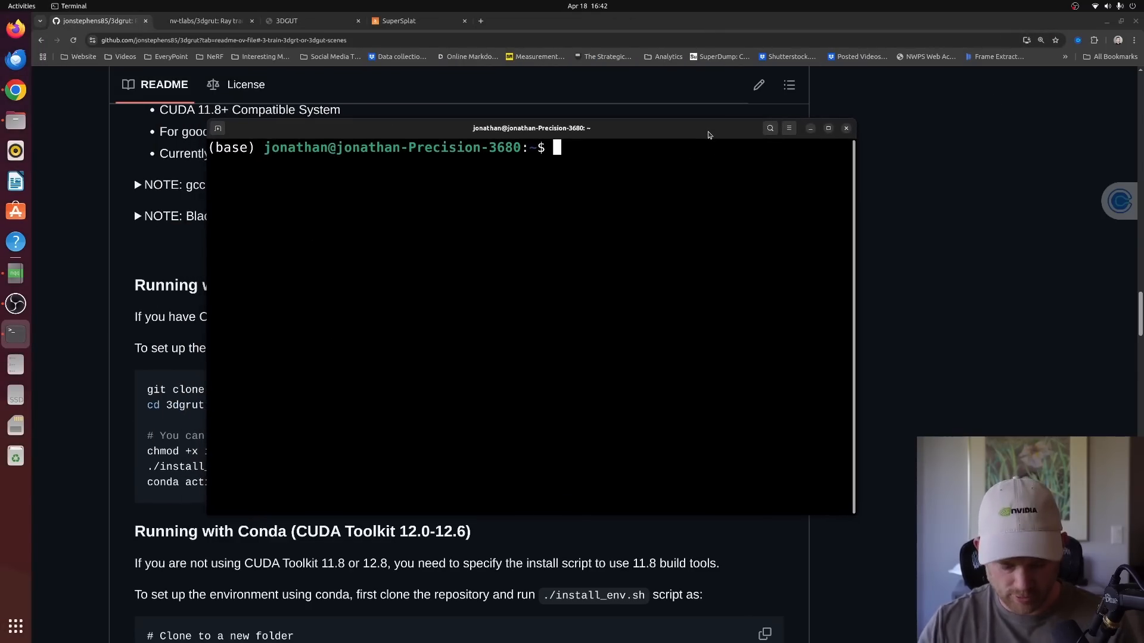
{"action": "type", "text": "gcc --version"}
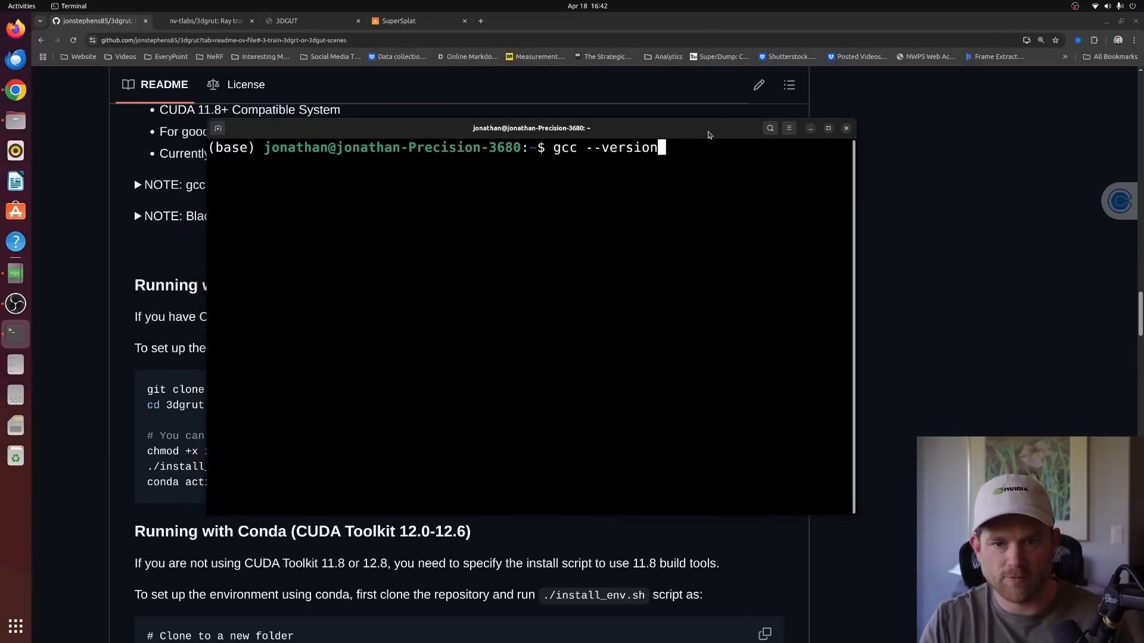
{"action": "key", "text": "Return"}
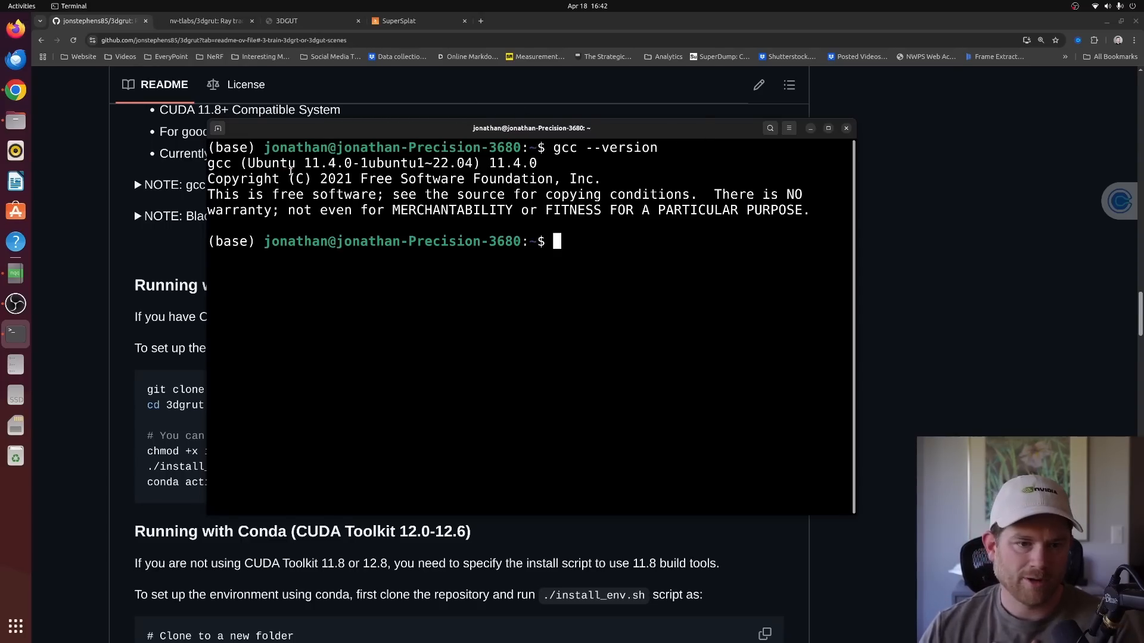
{"action": "left_click_drag", "start_coordinate": [488, 162], "coordinate": [539, 190]}
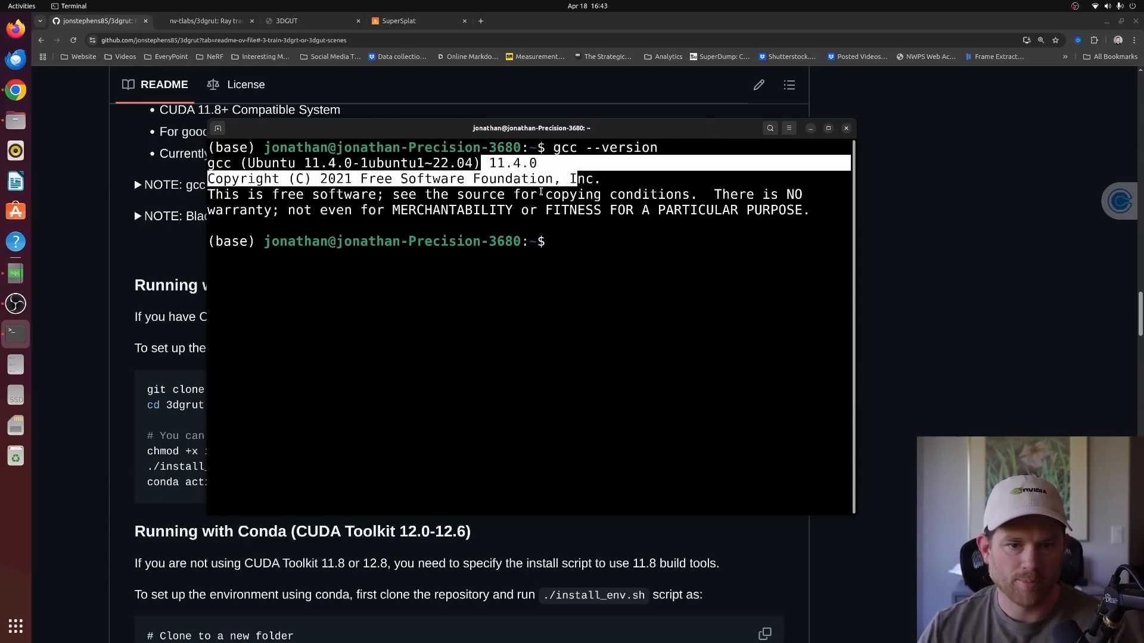
Return to the README in Chrome and review the gcc versions >11 note, highlighting its WITH_GCC11 install command, and the Blackwell GPU support note.
{"action": "key", "text": "alt+Tab"}
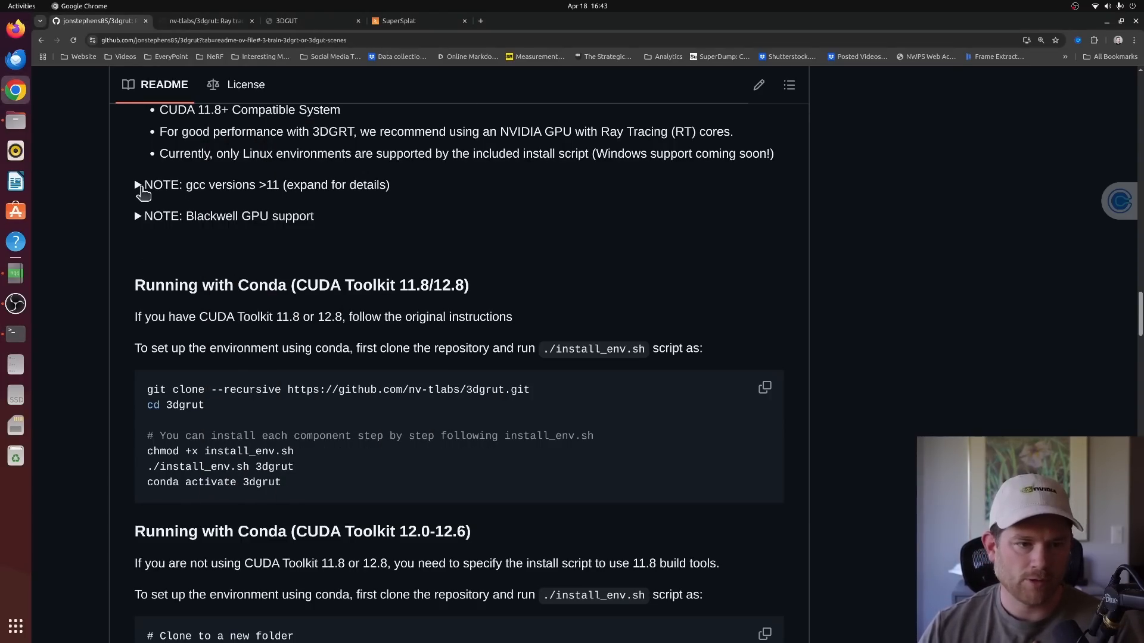
{"action": "left_click", "coordinate": [141, 187]}
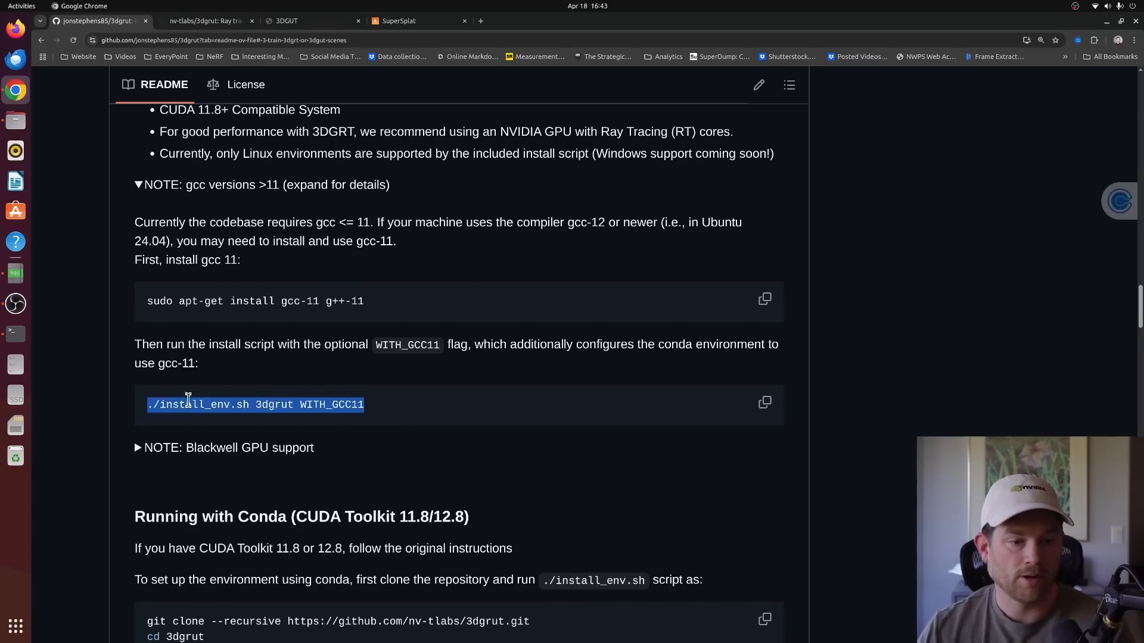
{"action": "triple_click", "coordinate": [393, 410]}
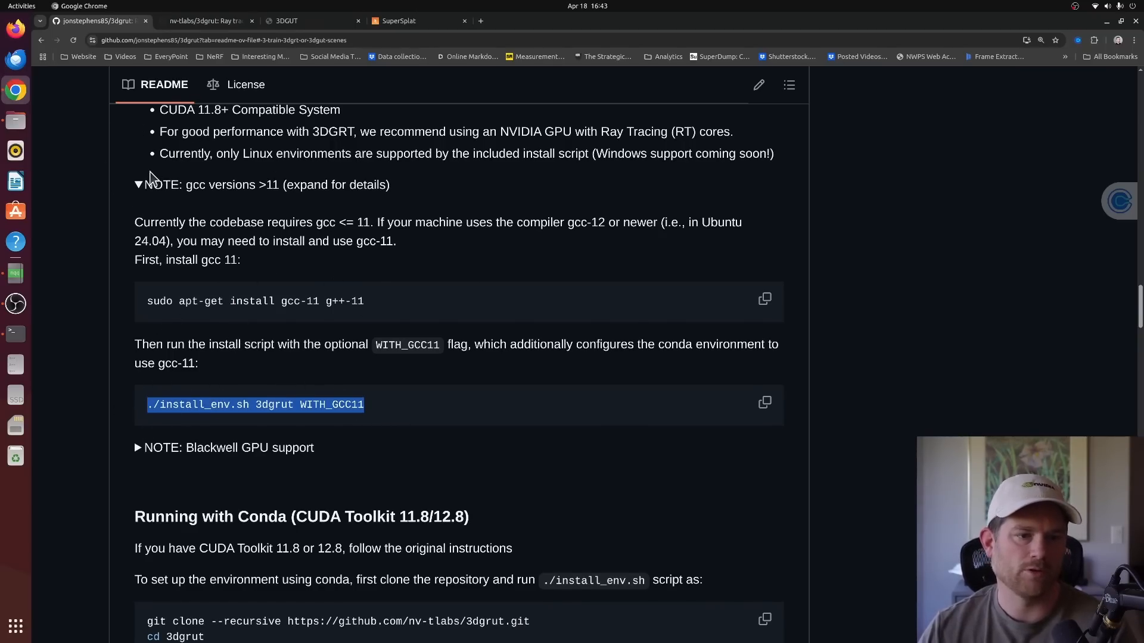
{"action": "left_click", "coordinate": [141, 185]}
{"action": "left_click", "coordinate": [139, 218]}
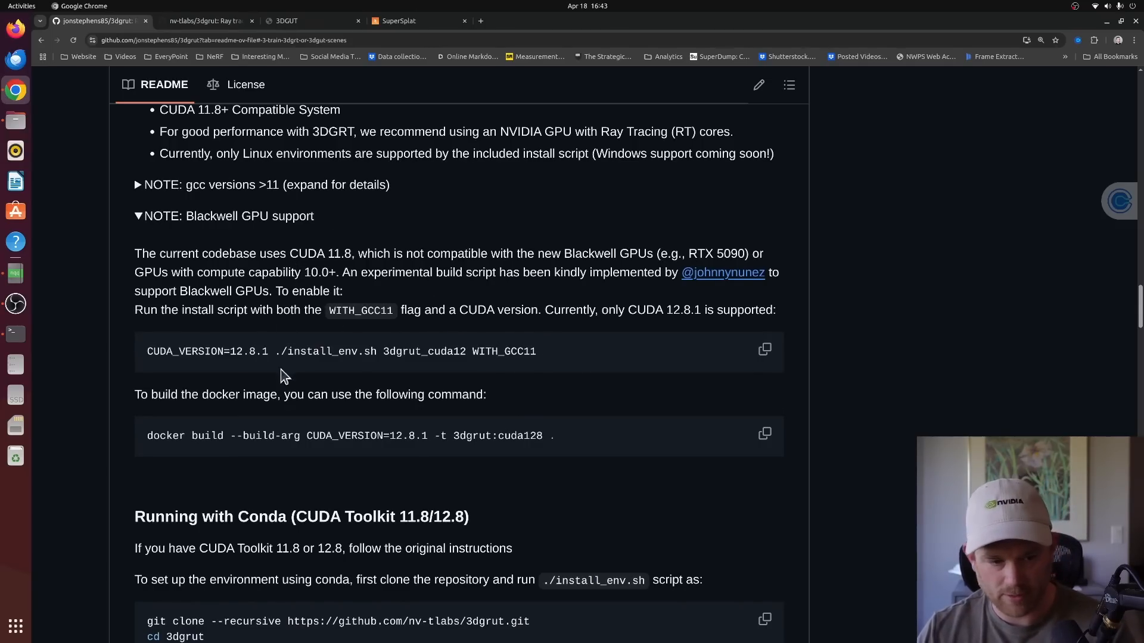
{"action": "left_click", "coordinate": [146, 217]}
Examine the Conda instructions for CUDA Toolkit 11.8/12.8, highlighting the git clone, cd 3dgrut and install_env.sh commands.
{"action": "scroll", "coordinate": [153, 270], "scroll_direction": "down", "scroll_amount": 2}
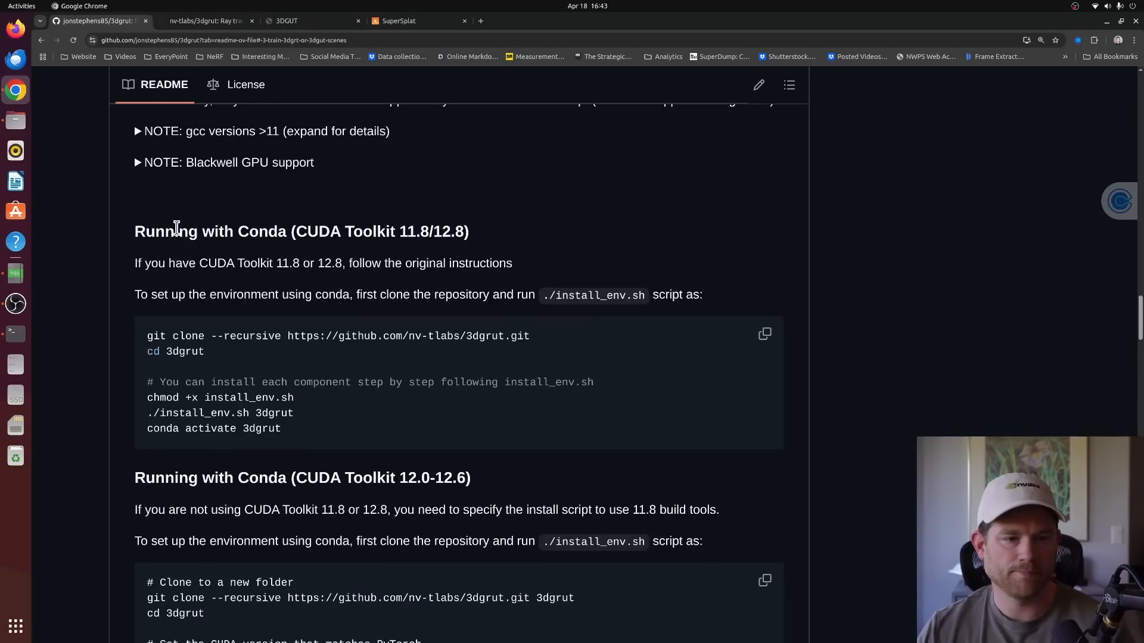
{"action": "scroll", "coordinate": [171, 262], "scroll_direction": "down", "scroll_amount": 2}
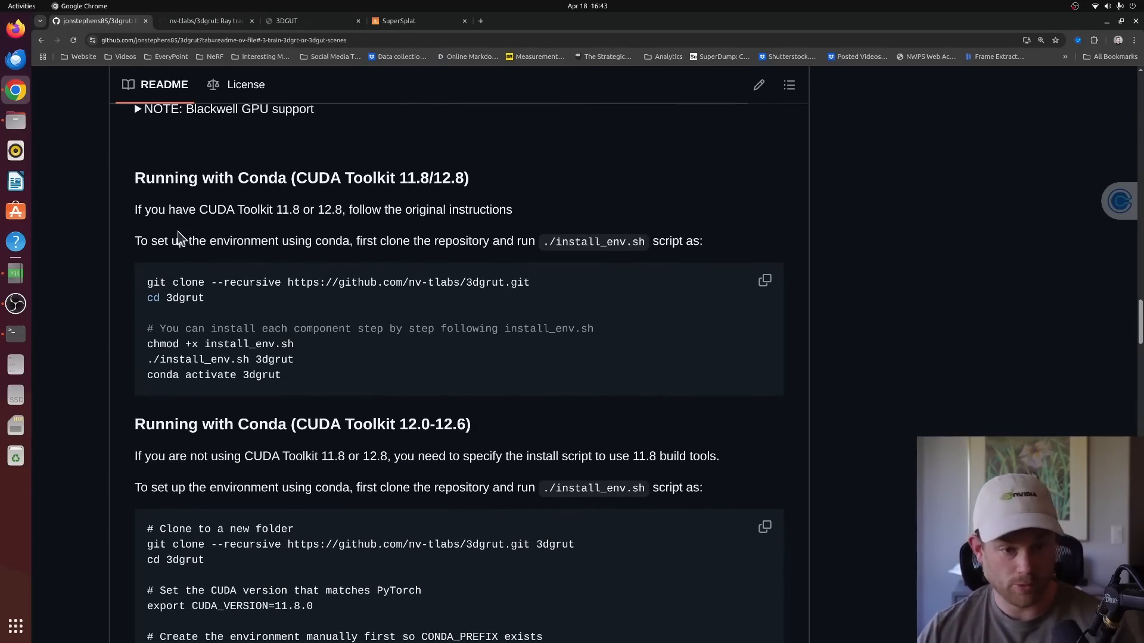
{"action": "scroll", "coordinate": [179, 239], "scroll_direction": "up", "scroll_amount": 10}
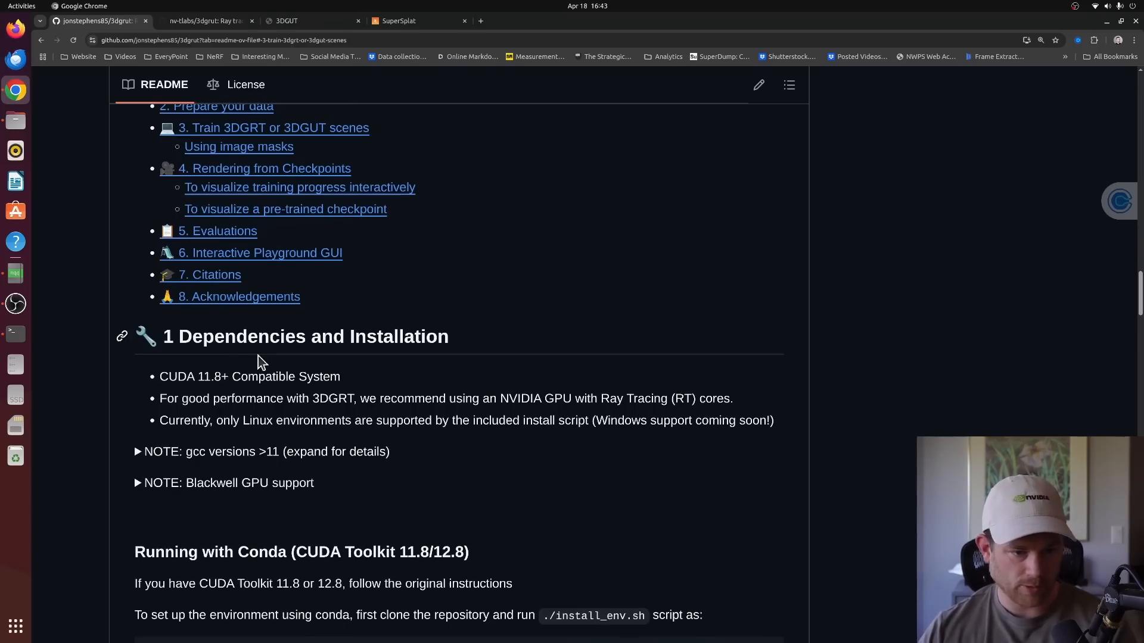
{"action": "scroll", "coordinate": [260, 349], "scroll_direction": "down", "scroll_amount": 10}
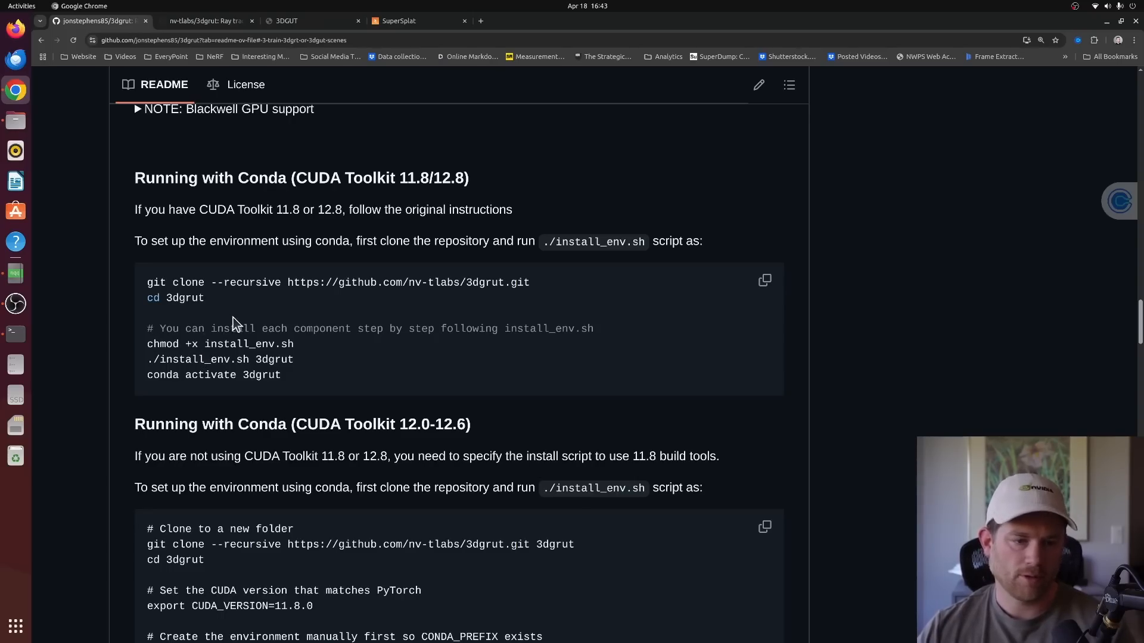
{"action": "left_click_drag", "start_coordinate": [408, 179], "coordinate": [461, 179]}
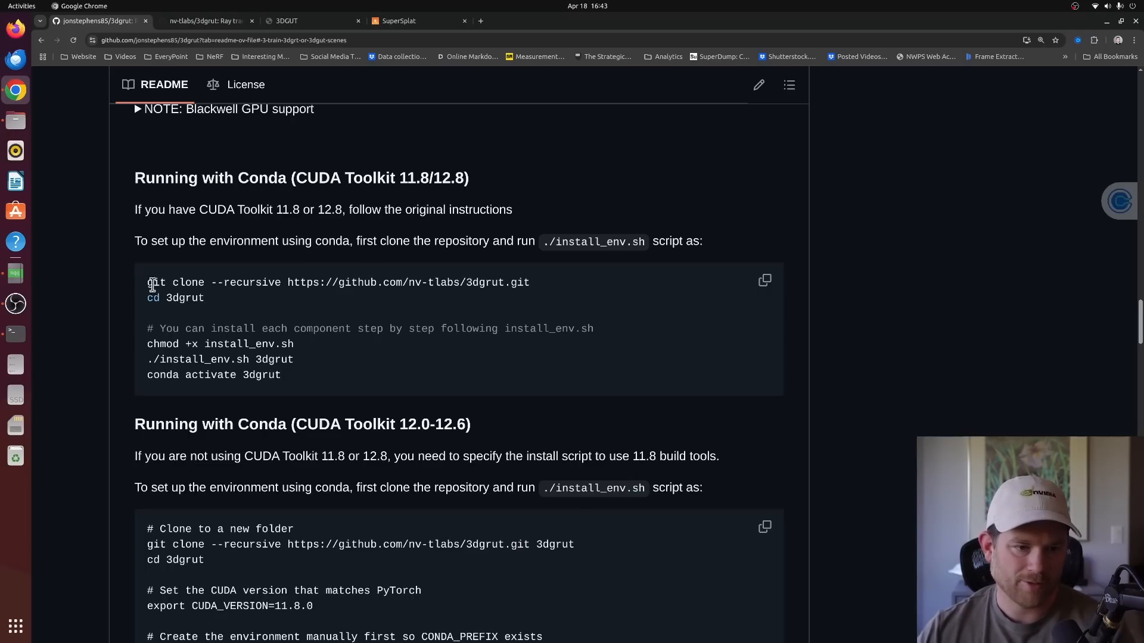
{"action": "left_click_drag", "start_coordinate": [147, 282], "coordinate": [303, 394]}
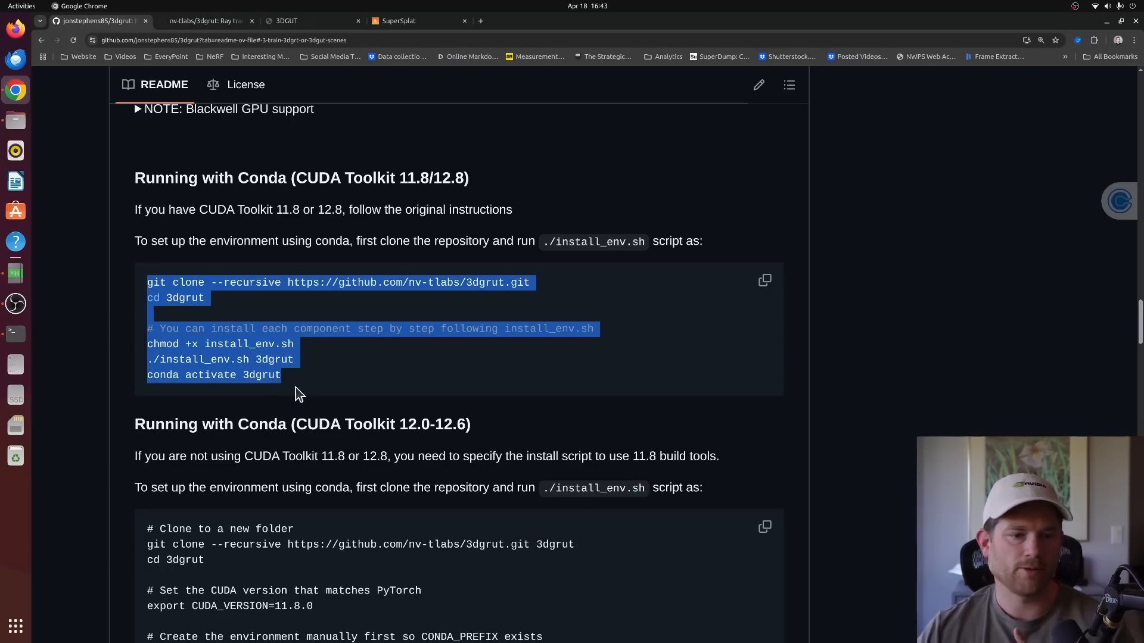
{"action": "left_click", "coordinate": [295, 388]}
{"action": "left_click_drag", "start_coordinate": [147, 282], "coordinate": [591, 293]}
{"action": "left_click_drag", "start_coordinate": [153, 298], "coordinate": [204, 298]}
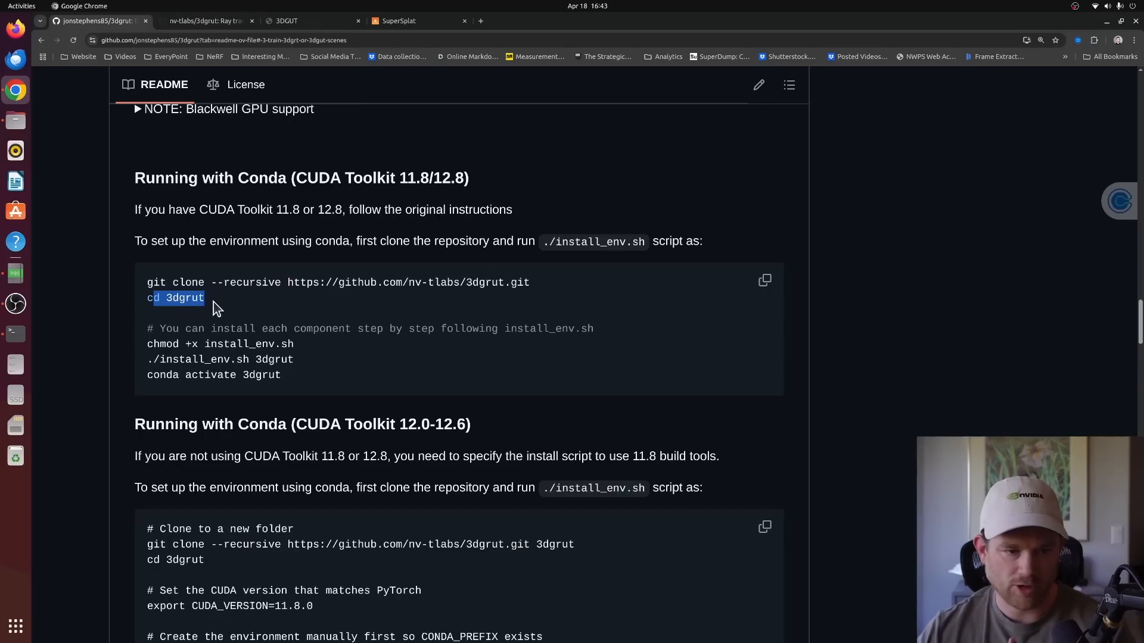
{"action": "left_click_drag", "start_coordinate": [148, 344], "coordinate": [308, 386]}
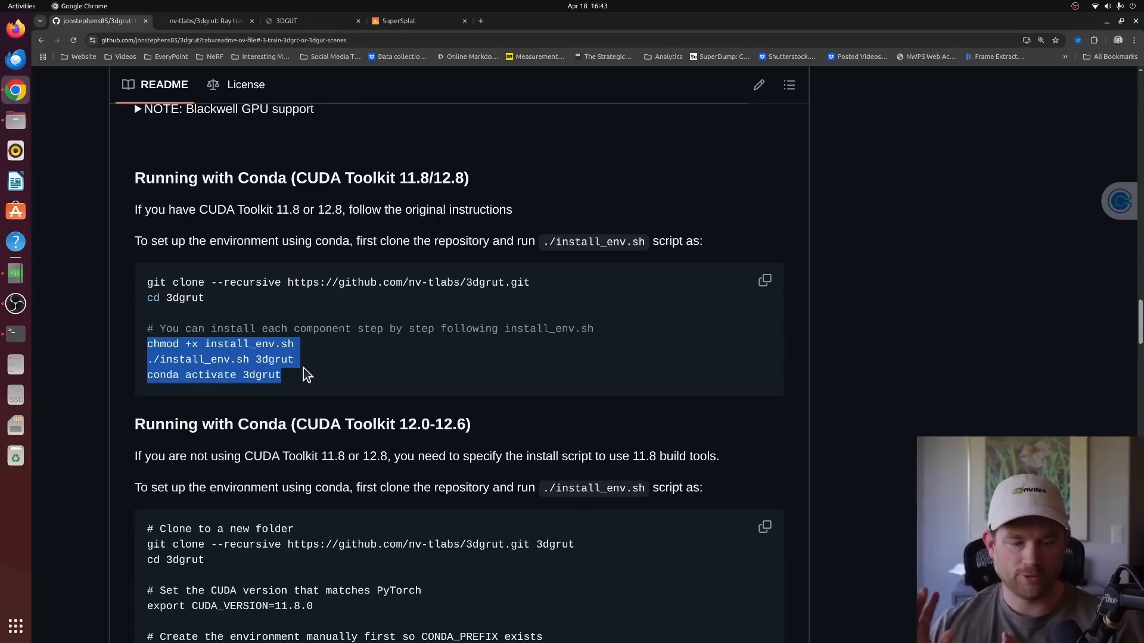
Switch to the terminal, run nvcc --version and highlight the CUDA version in the build line.
{"action": "scroll", "coordinate": [249, 386], "scroll_direction": "down", "scroll_amount": 2}
{"action": "scroll", "coordinate": [249, 391], "scroll_direction": "down", "scroll_amount": 2}
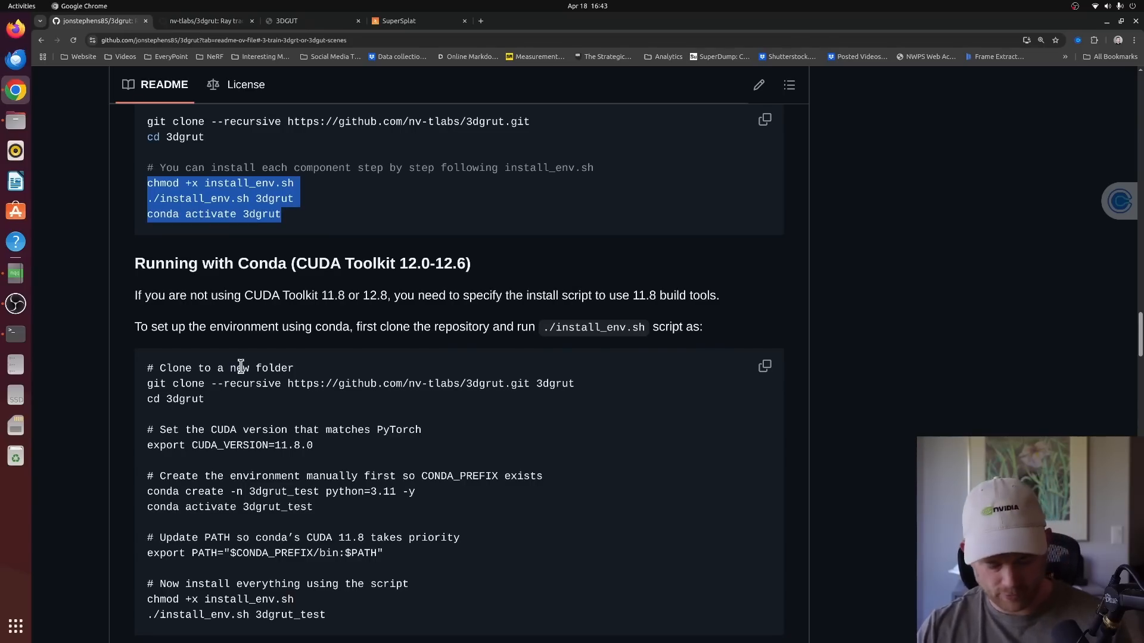
{"action": "key", "text": "alt+Tab"}
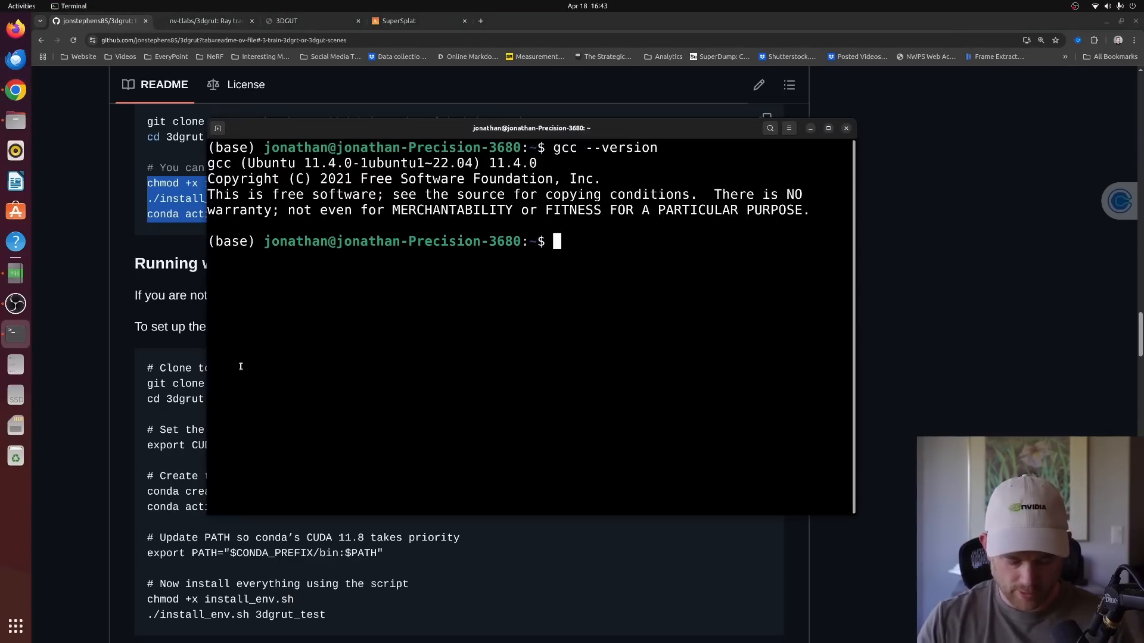
{"action": "type", "text": "nvcc --"}
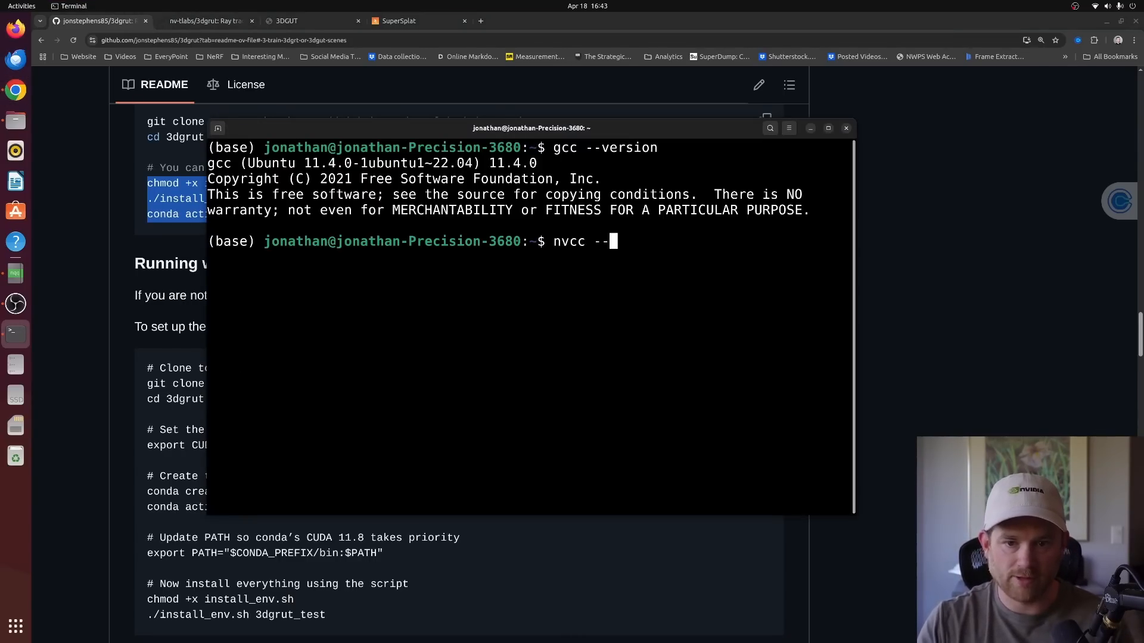
{"action": "type", "text": "version"}
{"action": "key", "text": "Return"}
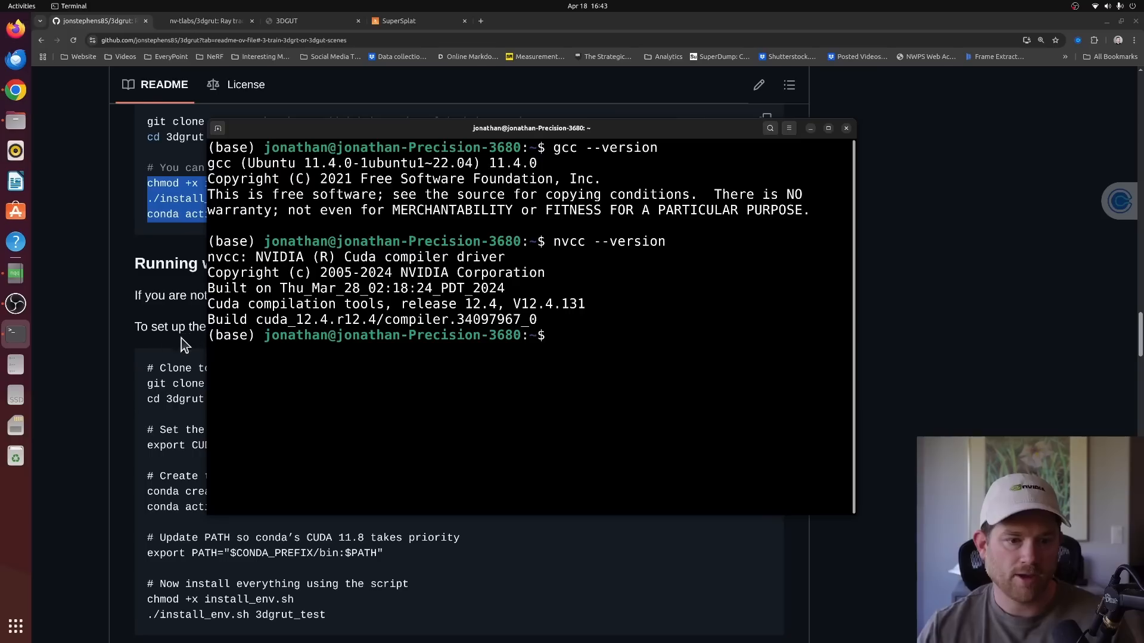
{"action": "left_click_drag", "start_coordinate": [303, 320], "coordinate": [355, 320]}
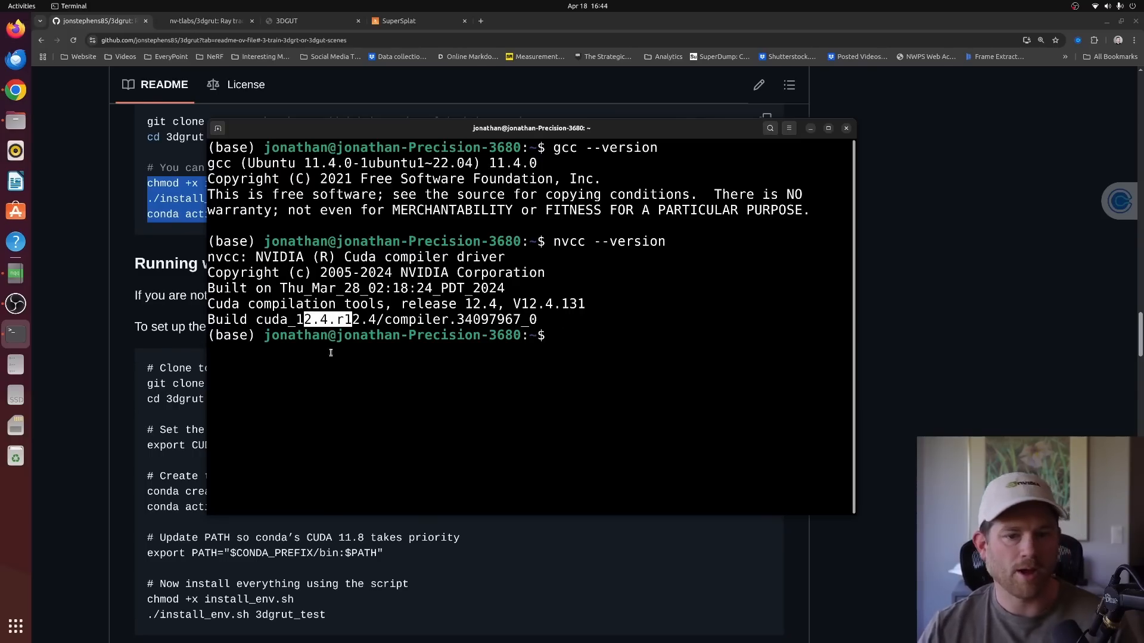
Return to the README in Chrome, highlight the git clone command for CUDA Toolkit 12.0-12.6, and view the Home folder in Files.
{"action": "left_click", "coordinate": [960, 307]}
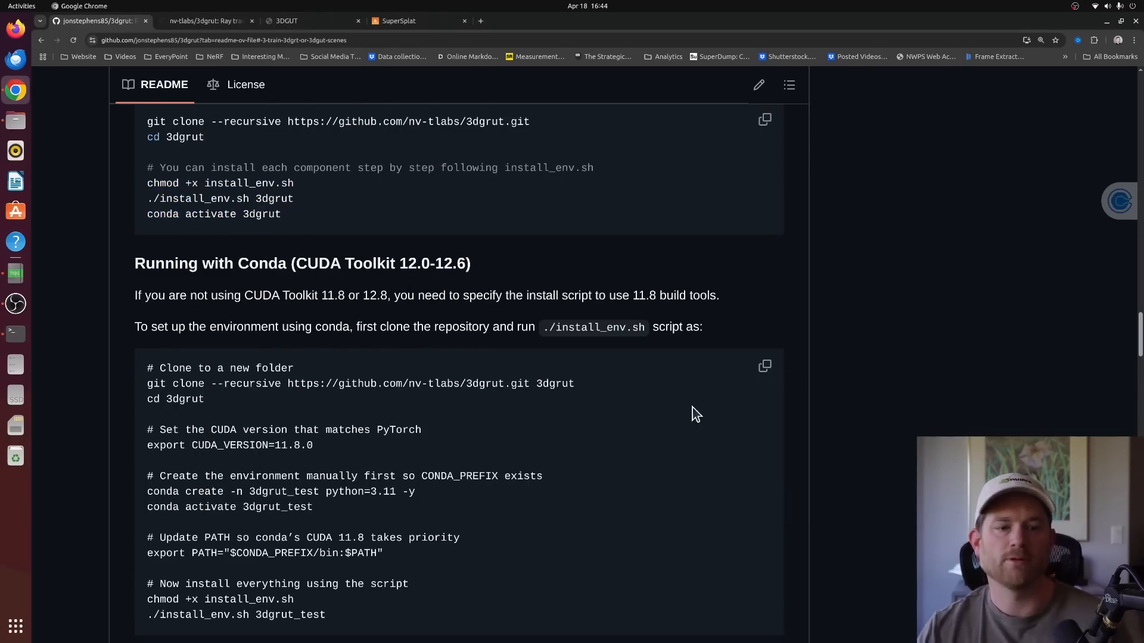
{"action": "scroll", "coordinate": [471, 443], "scroll_direction": "down", "scroll_amount": 5}
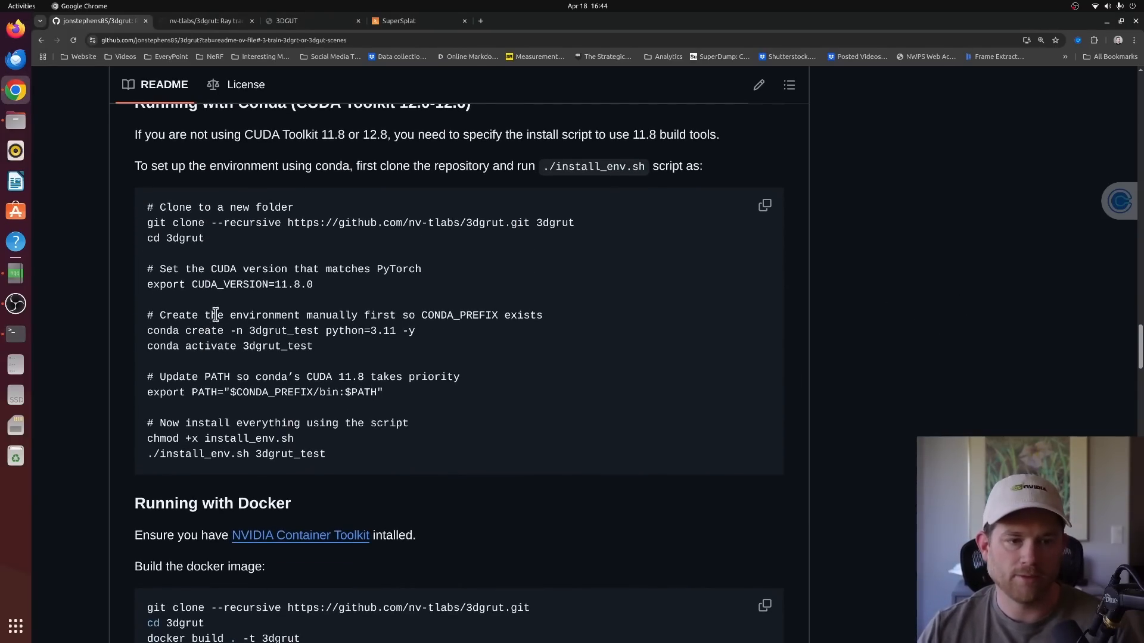
{"action": "scroll", "coordinate": [210, 317], "scroll_direction": "up", "scroll_amount": 2}
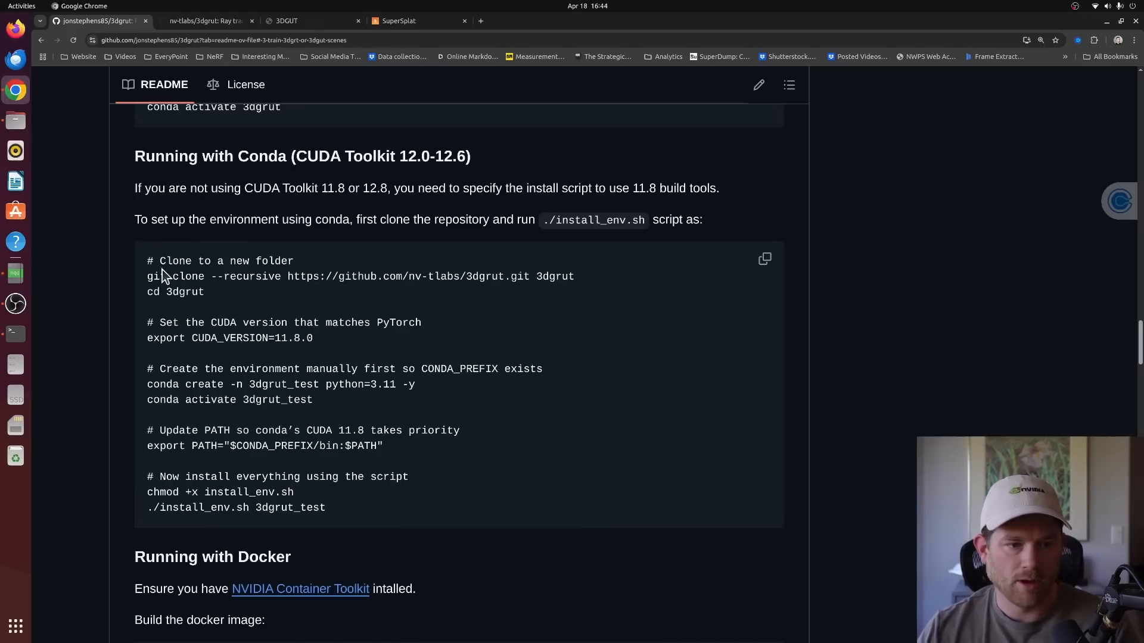
{"action": "mouse_move", "coordinate": [148, 278]}
{"action": "left_mouse_down"}
{"action": "mouse_move", "coordinate": [542, 265]}
{"action": "mouse_move", "coordinate": [584, 285]}
{"action": "left_mouse_up"}
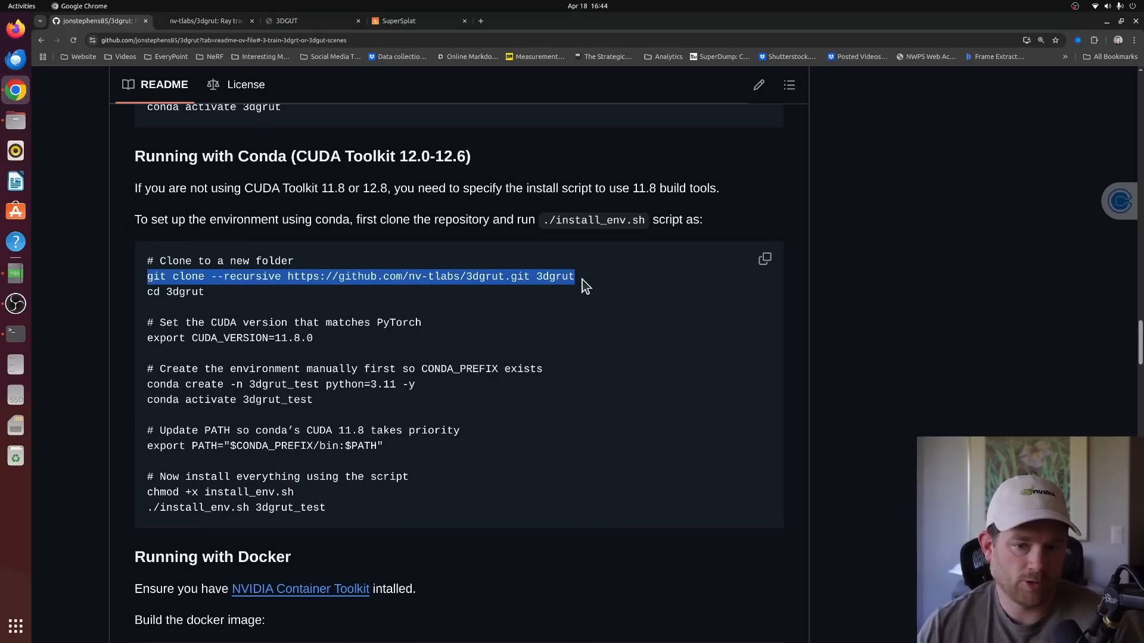
{"action": "left_click", "coordinate": [15, 121]}
{"action": "left_click", "coordinate": [266, 145]}
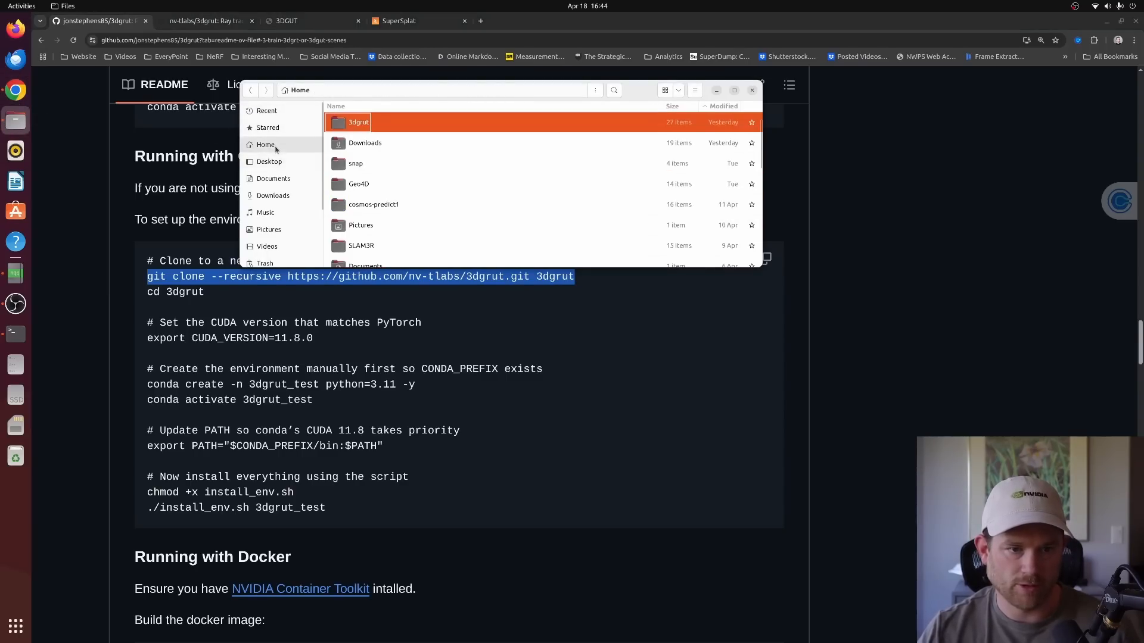
Return to the README in Chrome and highlight the export CUDA_VERSION=11.8.0 line and the 3dgrut_test conda create and activate commands.
{"action": "left_click", "coordinate": [892, 281]}
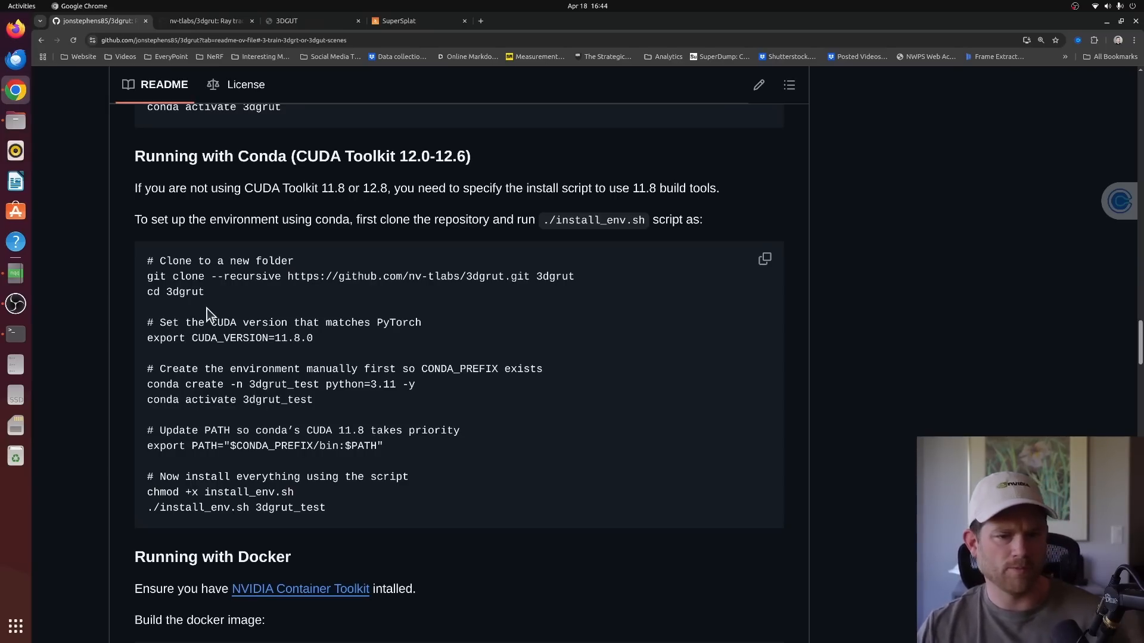
{"action": "left_click_drag", "start_coordinate": [221, 352], "coordinate": [114, 340]}
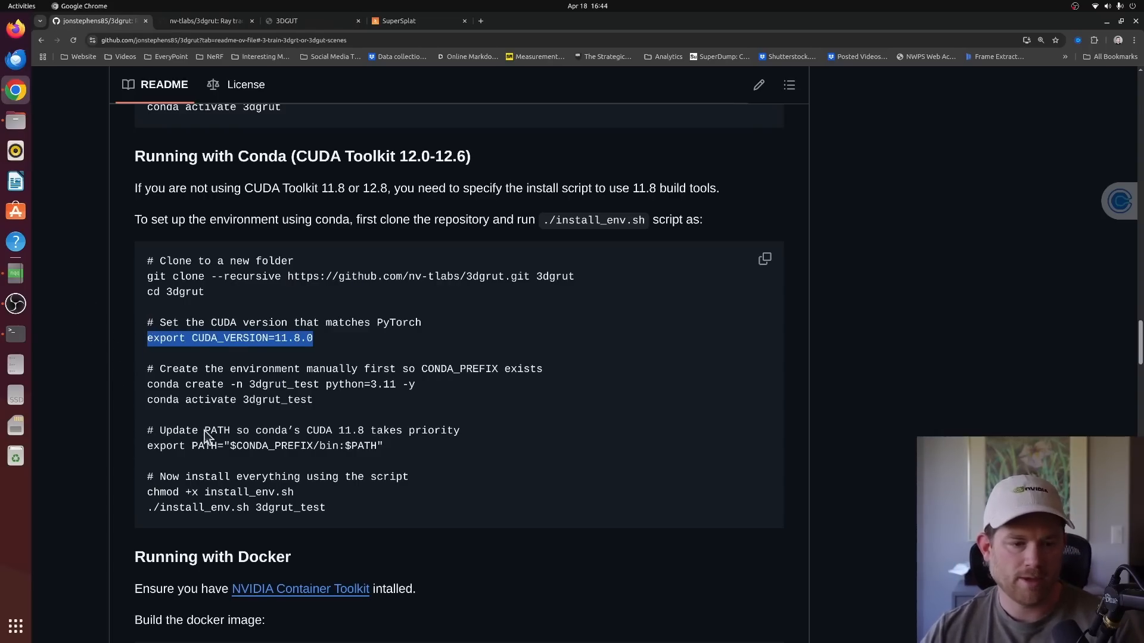
{"action": "left_click_drag", "start_coordinate": [151, 386], "coordinate": [425, 402]}
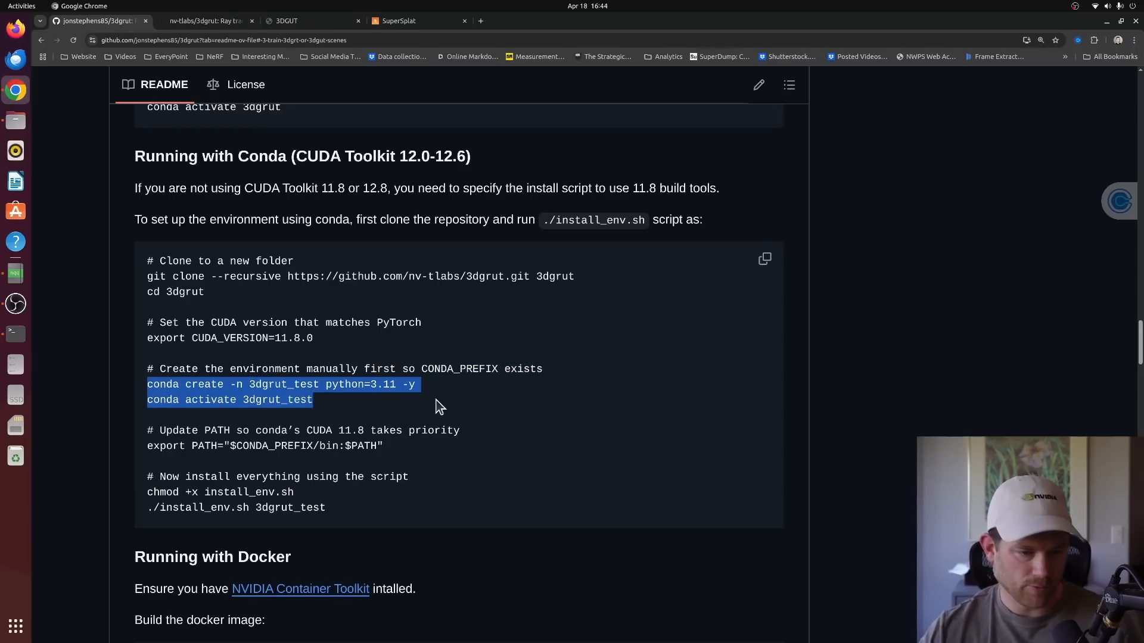
{"action": "key", "text": "alt+Tab"}
{"action": "key", "text": "alt+Tab"}
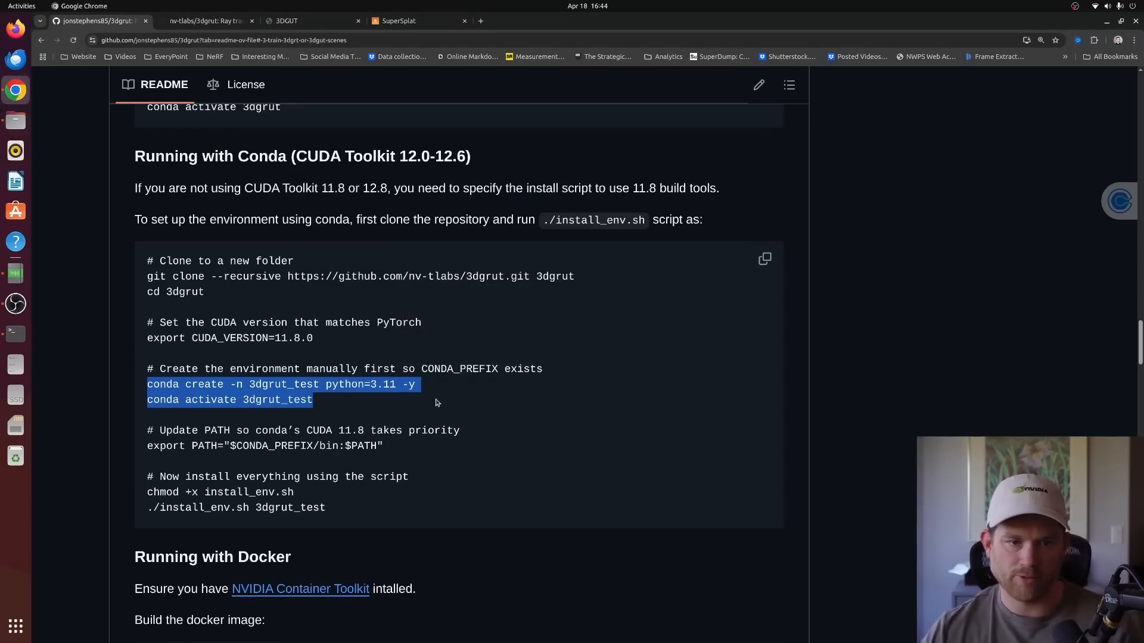
{"action": "key", "text": "super"}
{"action": "left_click", "coordinate": [388, 421]}
{"action": "left_click", "coordinate": [226, 465]}
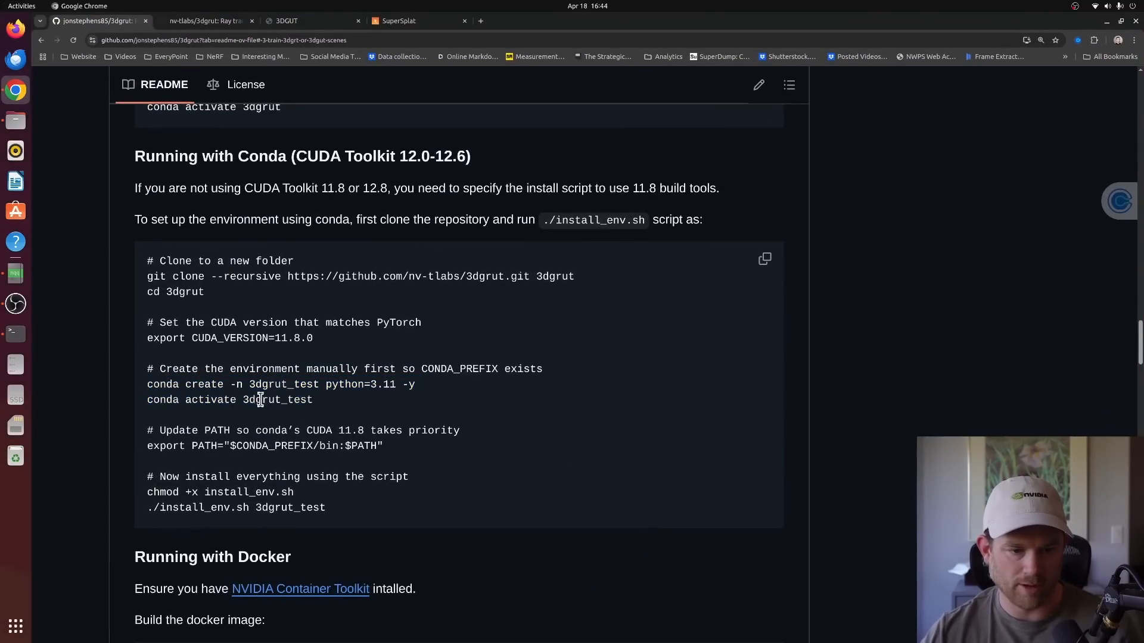
{"action": "key", "text": "alt+Tab"}
{"action": "key", "text": "alt+Tab"}
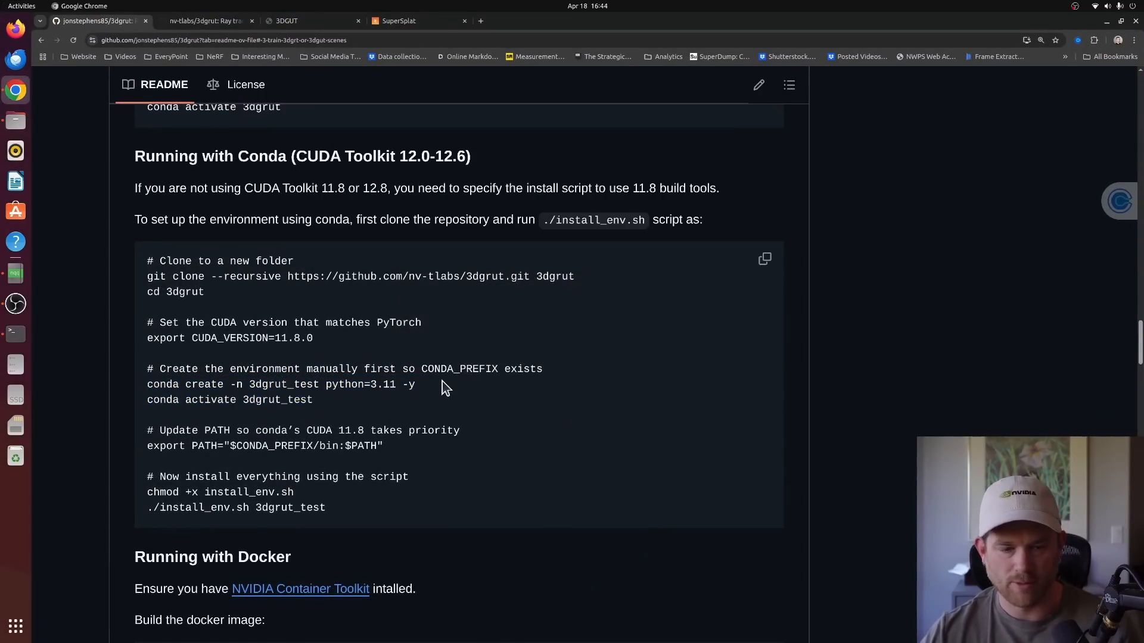
Switch to the terminal and activate the 3dgrut conda environment with conda activate 3dgrut.
{"action": "key", "text": "super"}
{"action": "type", "text": "t"}
{"action": "key", "text": "BackSpace"}
{"action": "type", "text": "ter"}
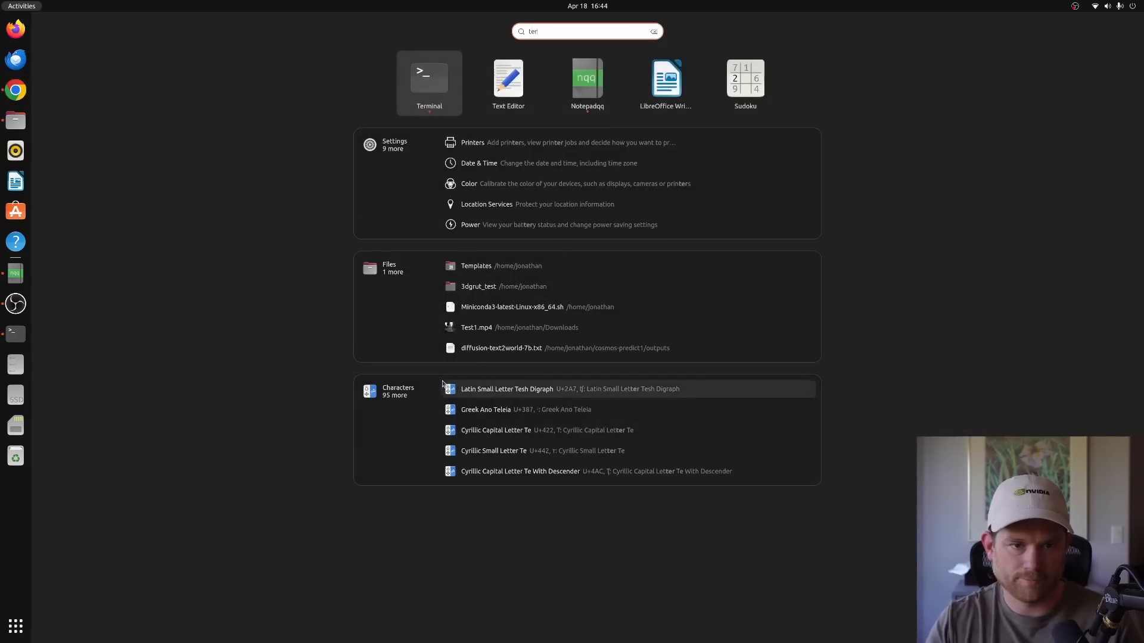
{"action": "type", "text": "m"}
{"action": "key", "text": "Return"}
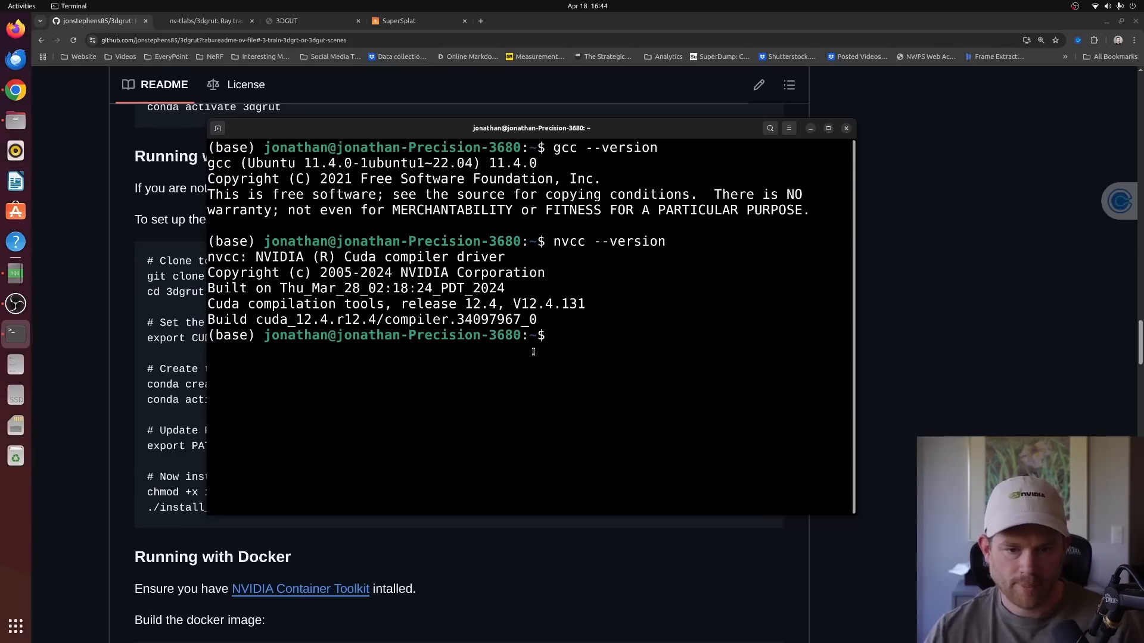
{"action": "type", "text": "conda ac"}
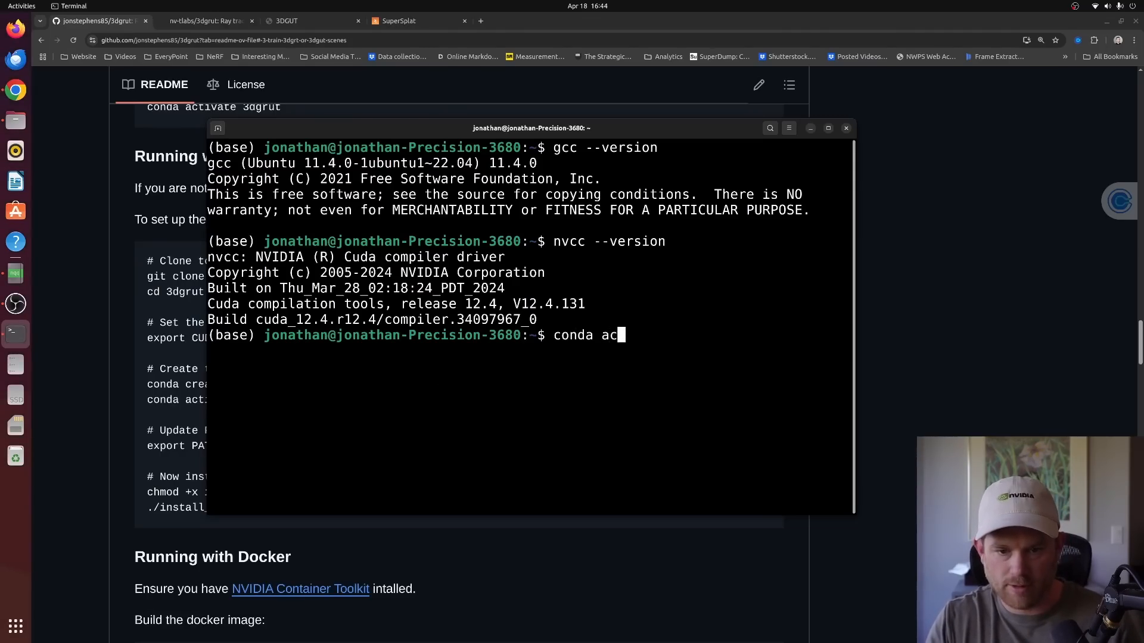
{"action": "type", "text": "tivate 3dgrut"}
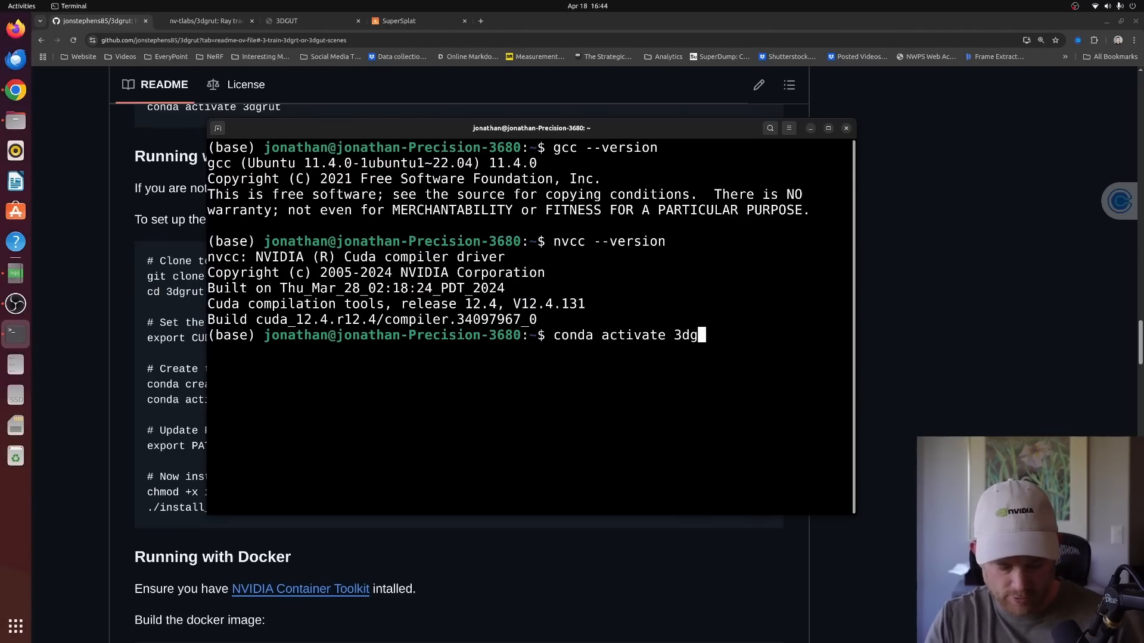
{"action": "key", "text": "Return"}
Change the terminal's working directory to the 3dgrut folder with cd 3dgrut.
{"action": "type", "text": "d"}
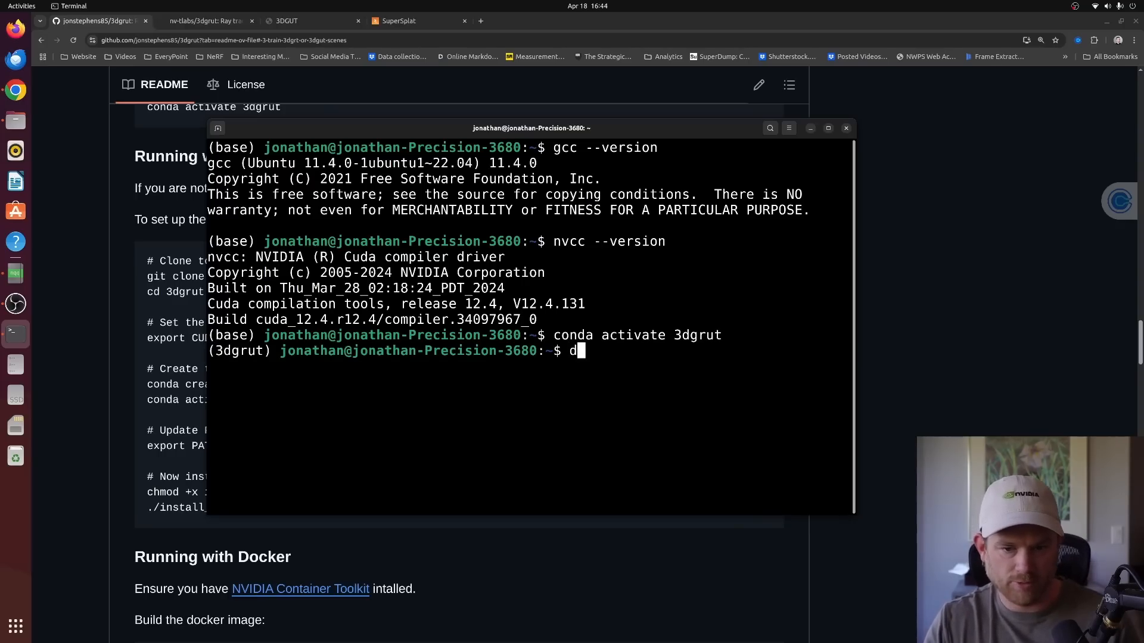
{"action": "type", "text": "d 3dgrut"}
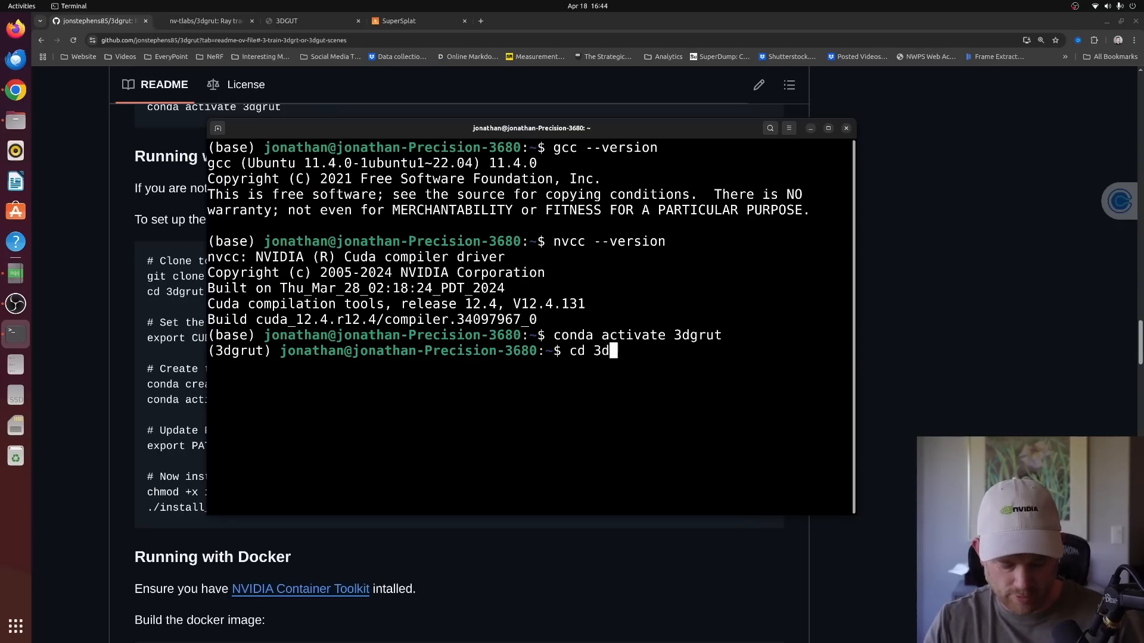
{"action": "key", "text": "Return"}
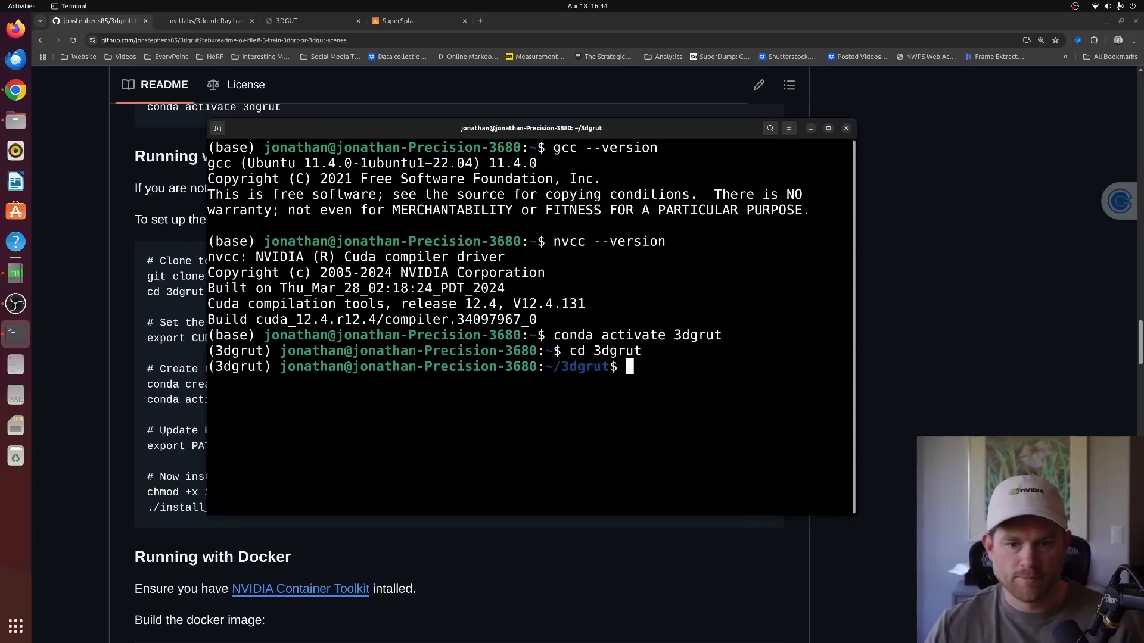
Return to the README in Chrome and highlight the export PATH command and the chmod and install_env.sh 3dgrut_test commands.
{"action": "key", "text": "alt+Tab"}
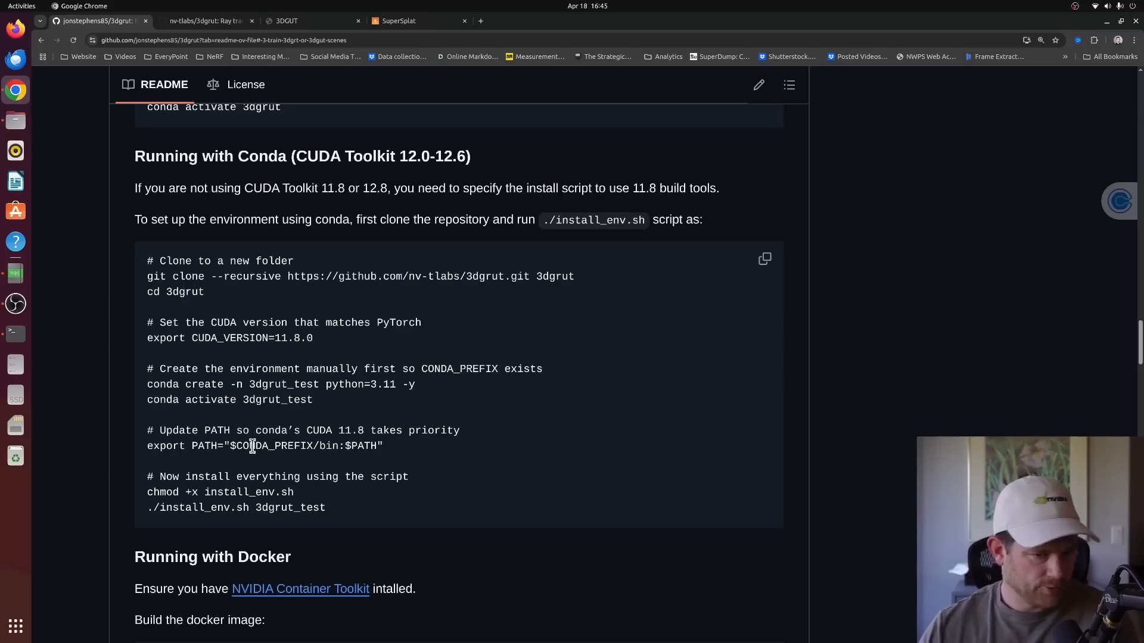
{"action": "scroll", "coordinate": [256, 437], "scroll_direction": "down", "scroll_amount": 3}
{"action": "left_click_drag", "start_coordinate": [147, 339], "coordinate": [396, 335]}
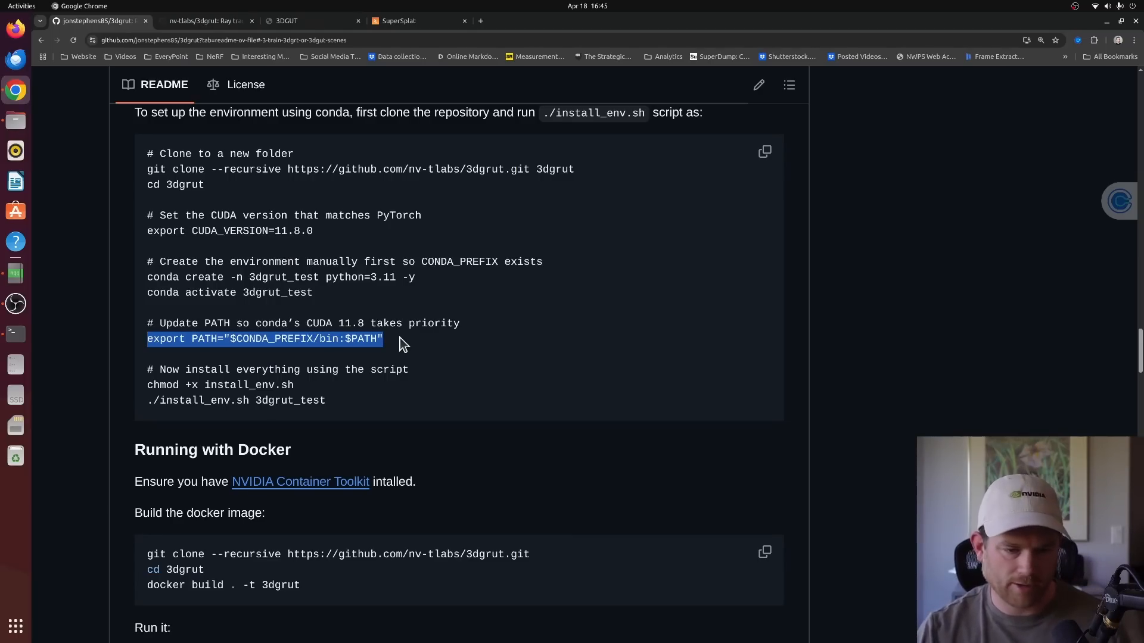
{"action": "scroll", "coordinate": [399, 338], "scroll_direction": "up", "scroll_amount": 2}
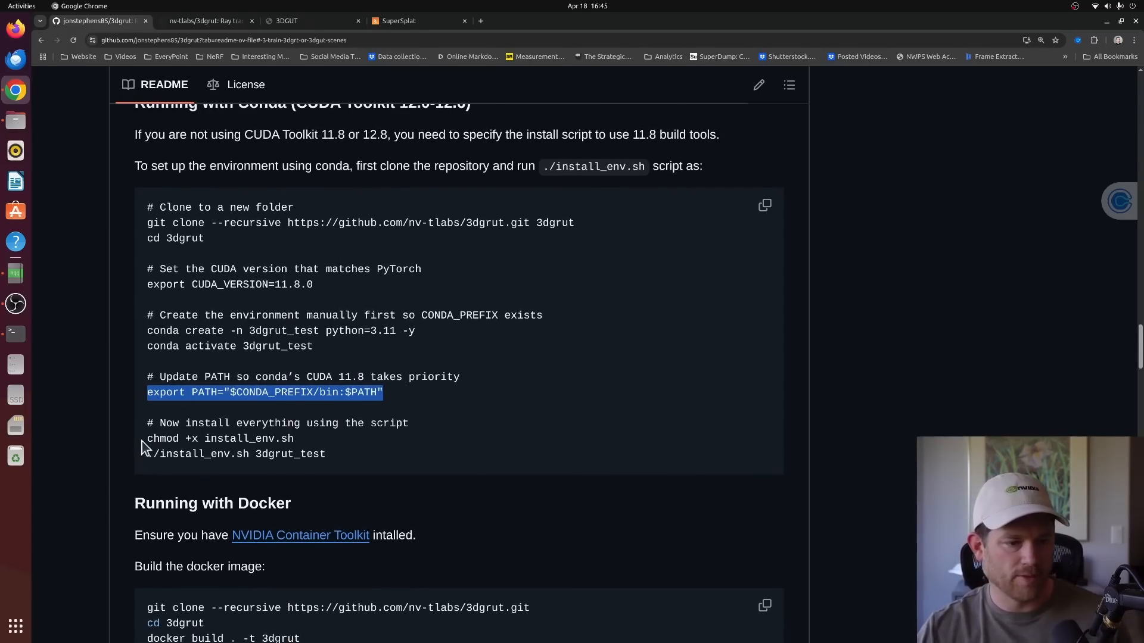
{"action": "left_click_drag", "start_coordinate": [143, 442], "coordinate": [320, 470]}
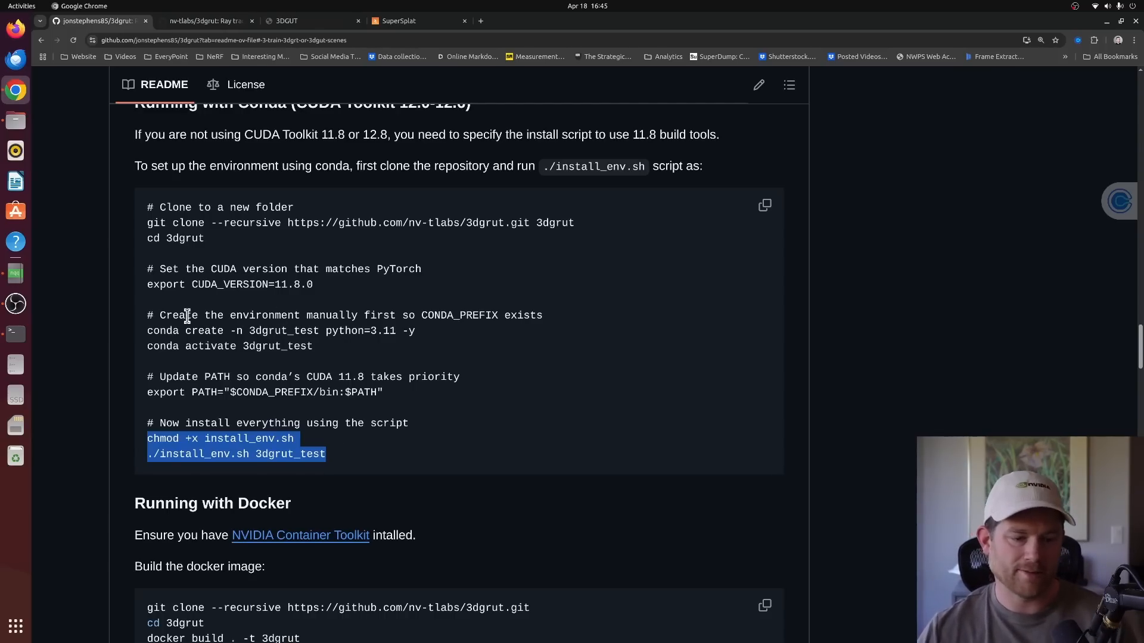
Review the README's Docker section, highlighting its build and run commands, and highlight the Prepare your data heading.
{"action": "scroll", "coordinate": [161, 417], "scroll_direction": "down", "scroll_amount": 4}
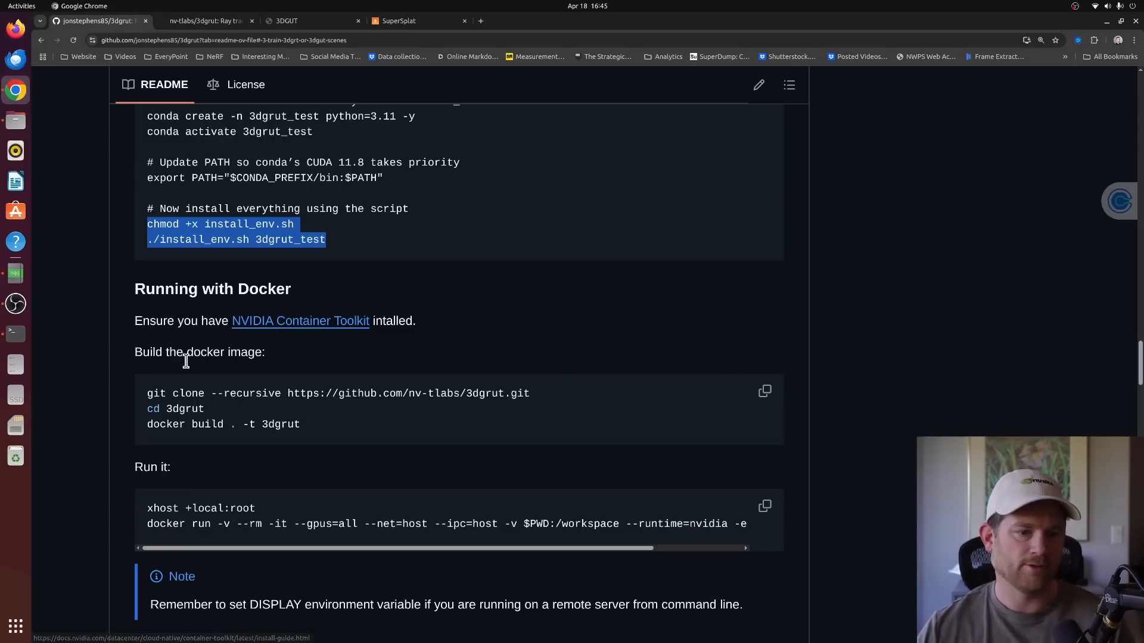
{"action": "left_click_drag", "start_coordinate": [149, 391], "coordinate": [346, 438]}
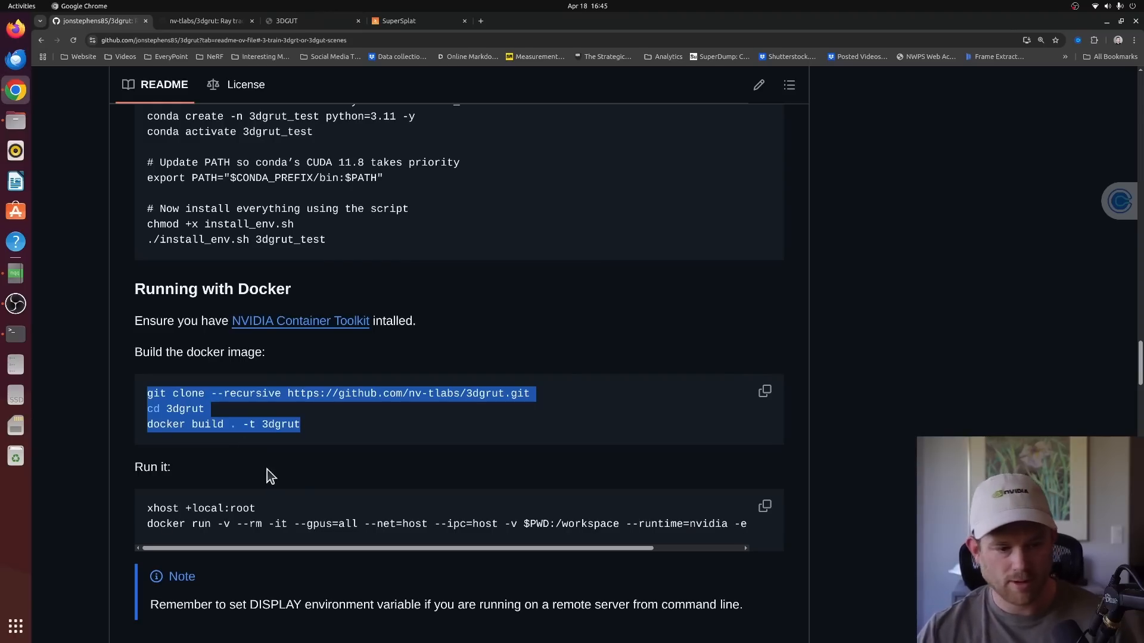
{"action": "left_click_drag", "start_coordinate": [267, 469], "coordinate": [197, 524]}
{"action": "left_click", "coordinate": [174, 508]}
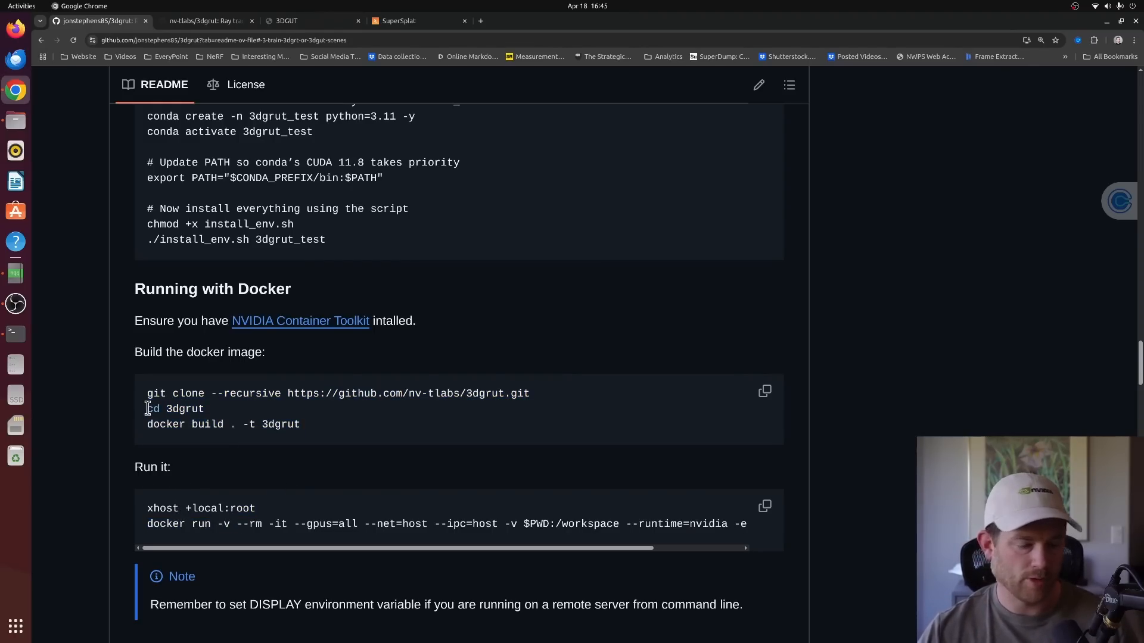
{"action": "left_click_drag", "start_coordinate": [148, 509], "coordinate": [784, 521]}
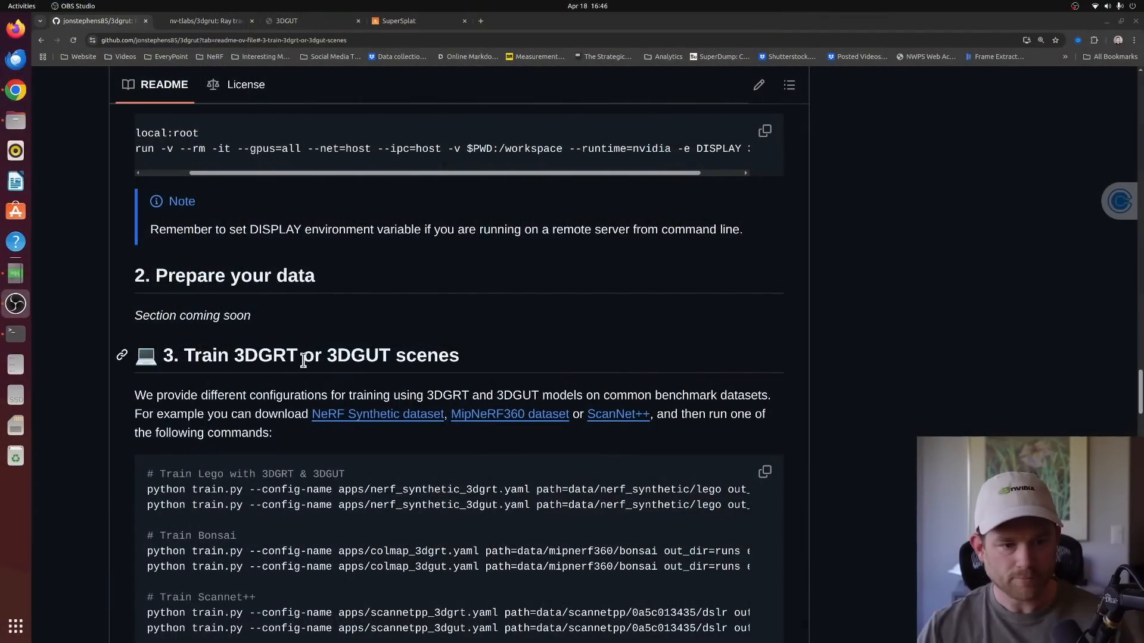
{"action": "scroll", "coordinate": [123, 360], "scroll_direction": "down", "scroll_amount": 2}
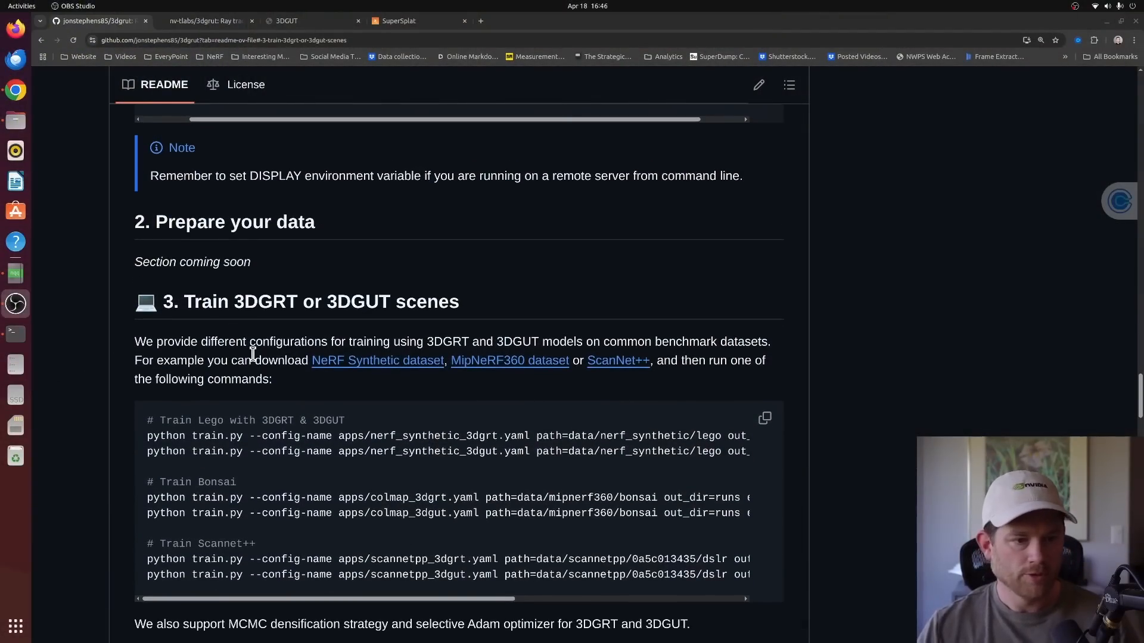
{"action": "left_click_drag", "start_coordinate": [167, 228], "coordinate": [394, 236]}
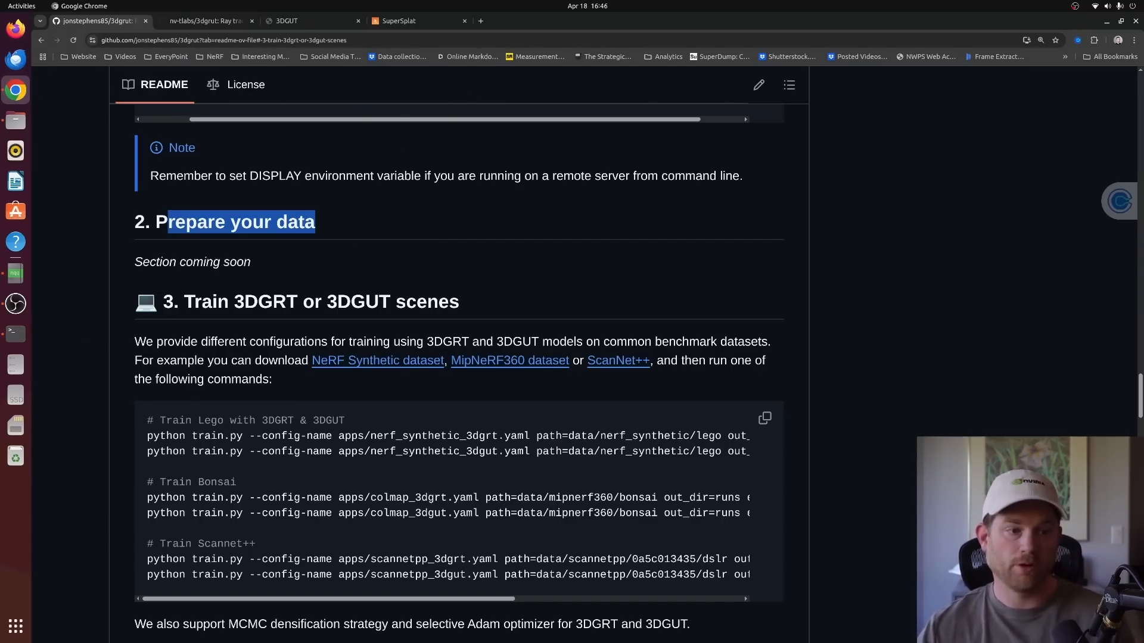
Switch to Files, open the data folder inside 3dgrut, and look over its dataset folders, including Porch and mipnerf360.
{"action": "left_click", "coordinate": [15, 120]}
{"action": "left_click", "coordinate": [358, 123]}
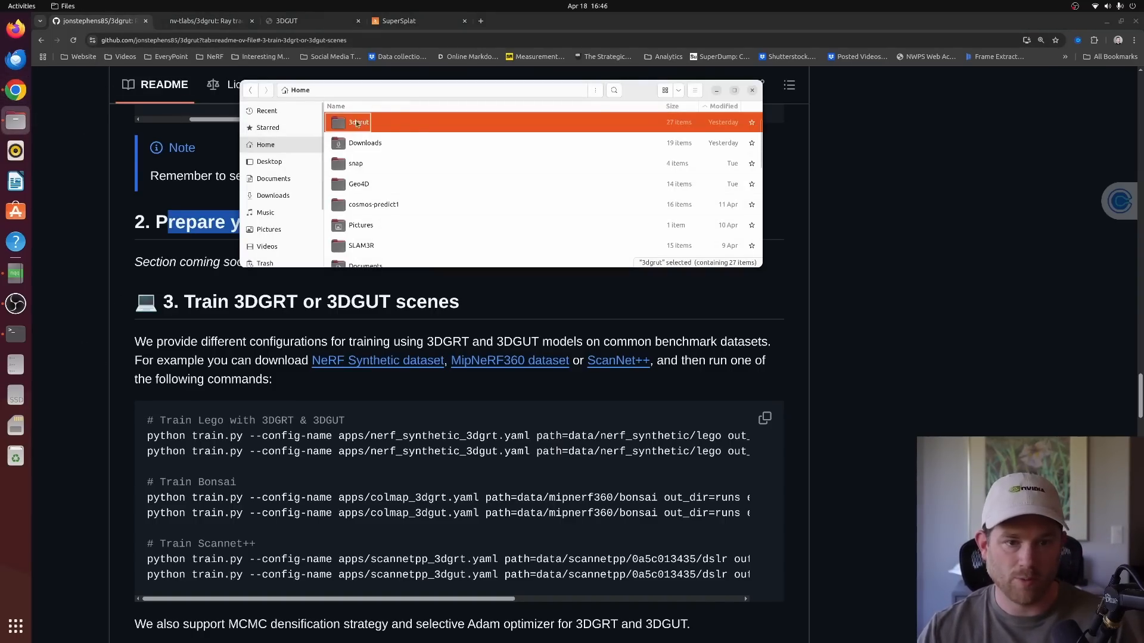
{"action": "double_click", "coordinate": [357, 123]}
{"action": "left_click", "coordinate": [356, 163]}
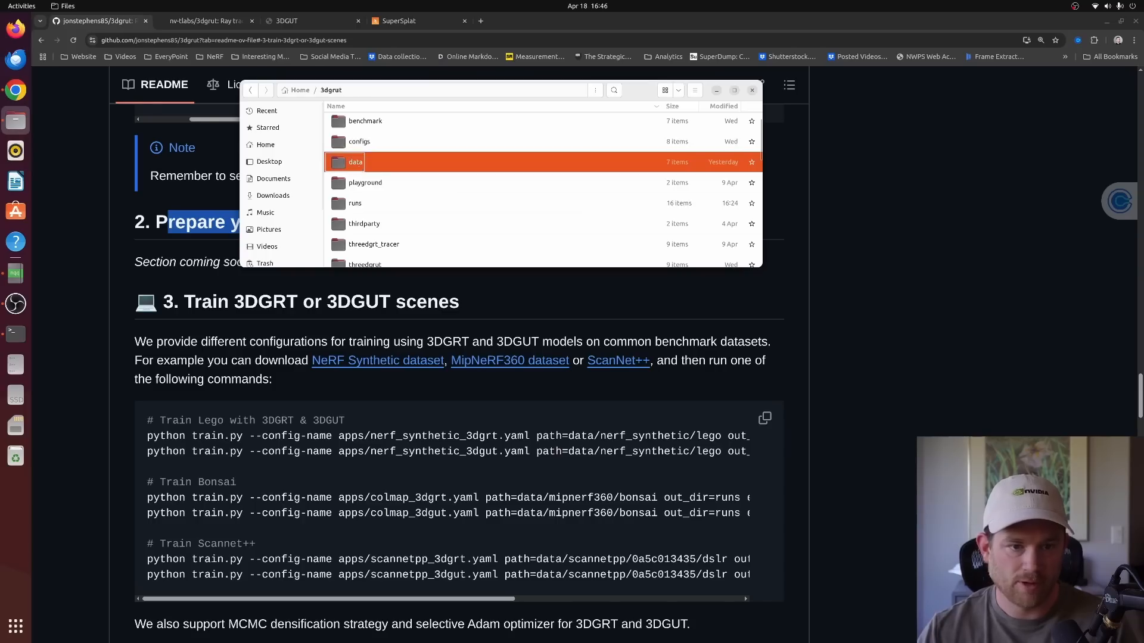
{"action": "double_click", "coordinate": [355, 162]}
{"action": "left_click", "coordinate": [343, 228]}
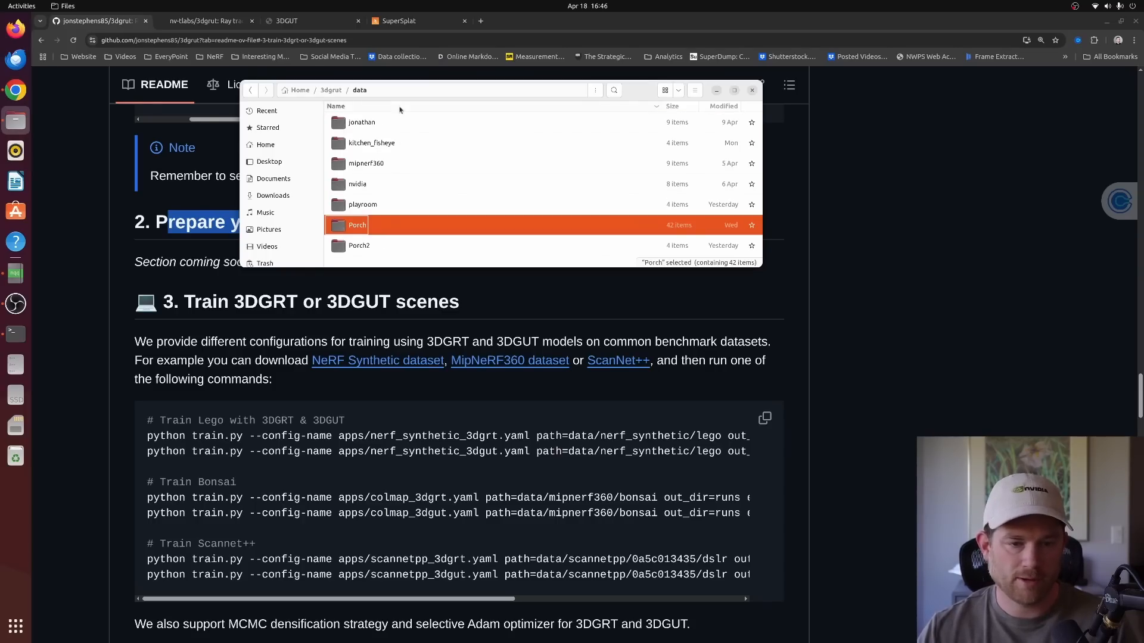
{"action": "left_click", "coordinate": [365, 123]}
{"action": "left_click", "coordinate": [369, 166]}
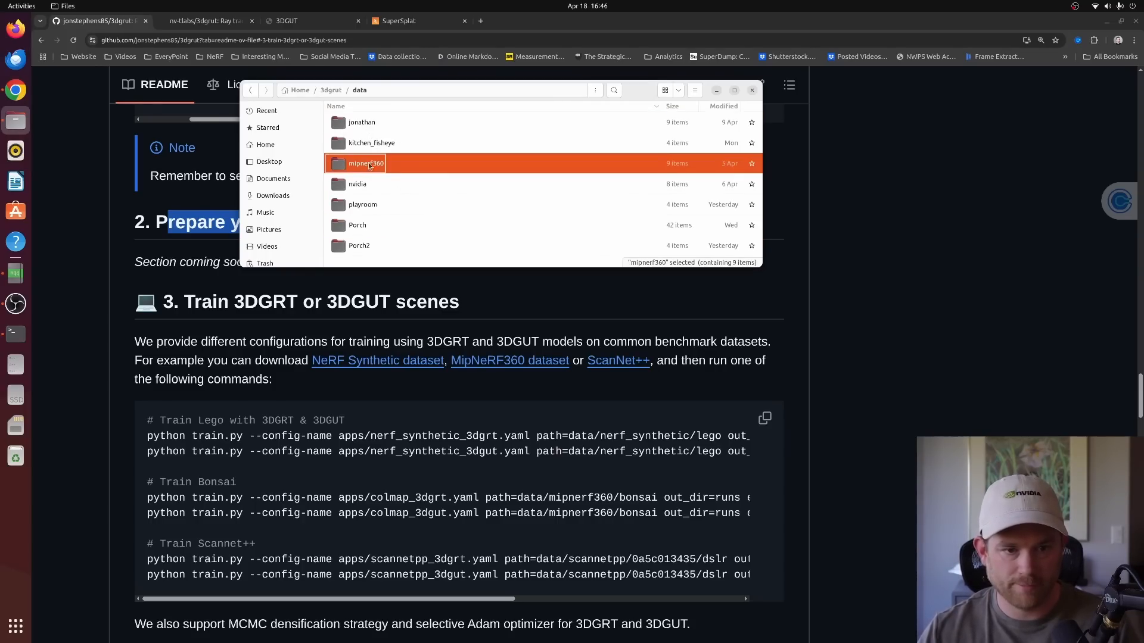
Duplicate the playroom folder inside data and rename the copy playroom_test.
{"action": "left_click", "coordinate": [360, 206]}
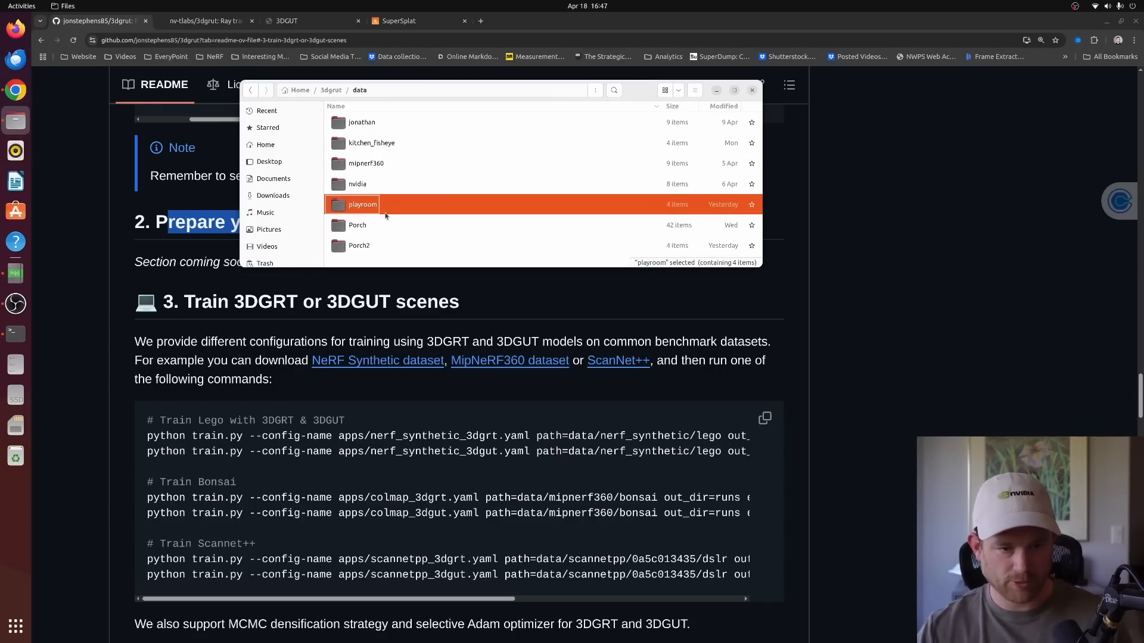
{"action": "key", "text": "ctrl+c"}
{"action": "key", "text": "ctrl+v"}
{"action": "right_click", "coordinate": [382, 219]}
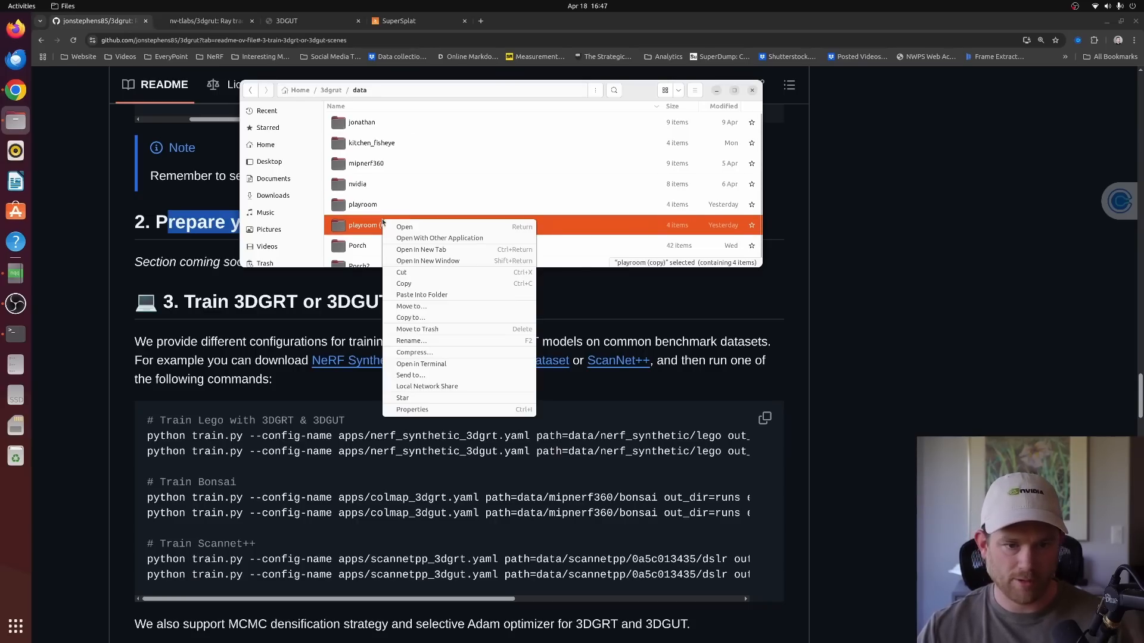
{"action": "left_click", "coordinate": [411, 341]}
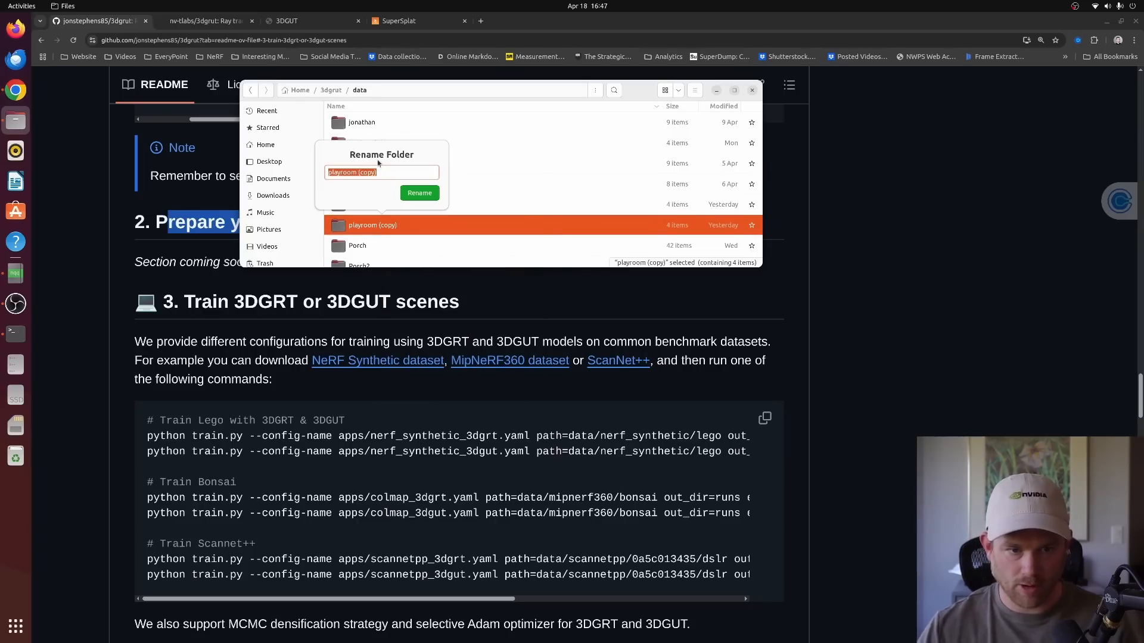
{"action": "key", "text": "End"}
{"action": "key", "text": "BackSpace"}
{"action": "key", "text": "BackSpace"}
{"action": "key", "text": "BackSpace"}
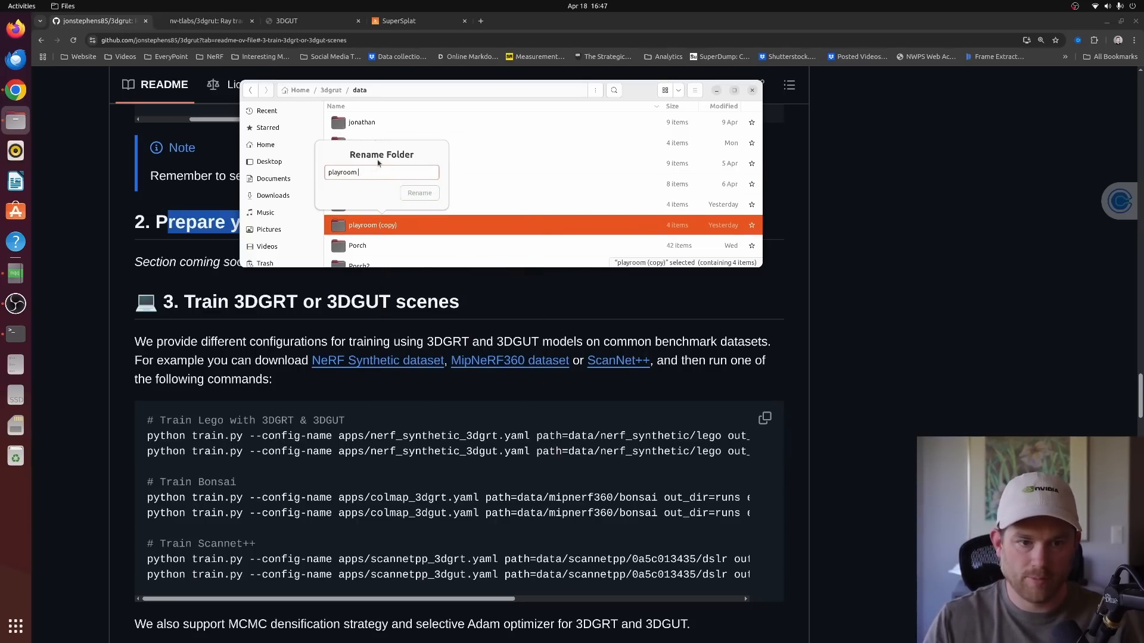
{"action": "type", "text": "_test"}
{"action": "key", "text": "Return"}
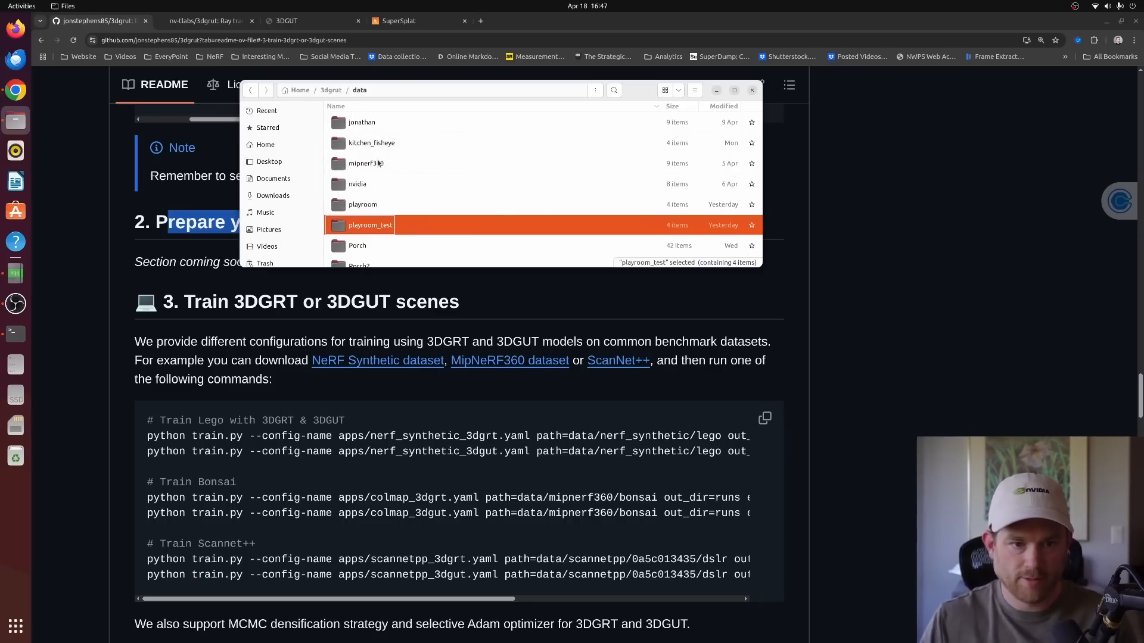
Open the playroom_test folder and delete its sparse folder and database.db file.
{"action": "key", "text": "Return"}
{"action": "left_click", "coordinate": [359, 122]}
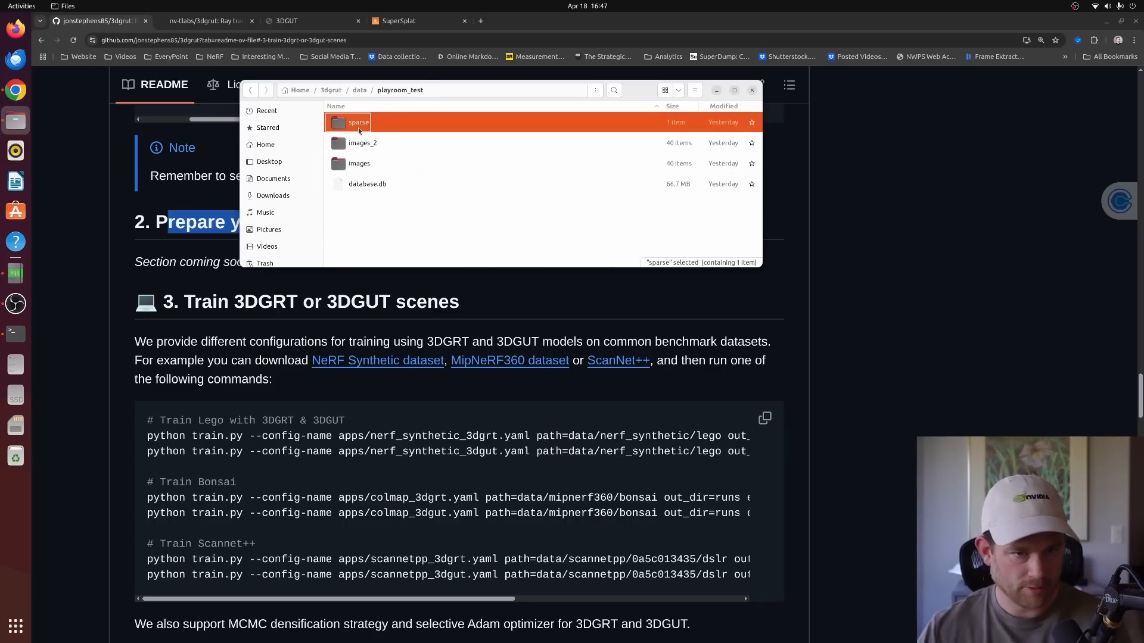
{"action": "key", "text": "Delete"}
{"action": "left_click", "coordinate": [371, 162]}
{"action": "key", "text": "Delete"}
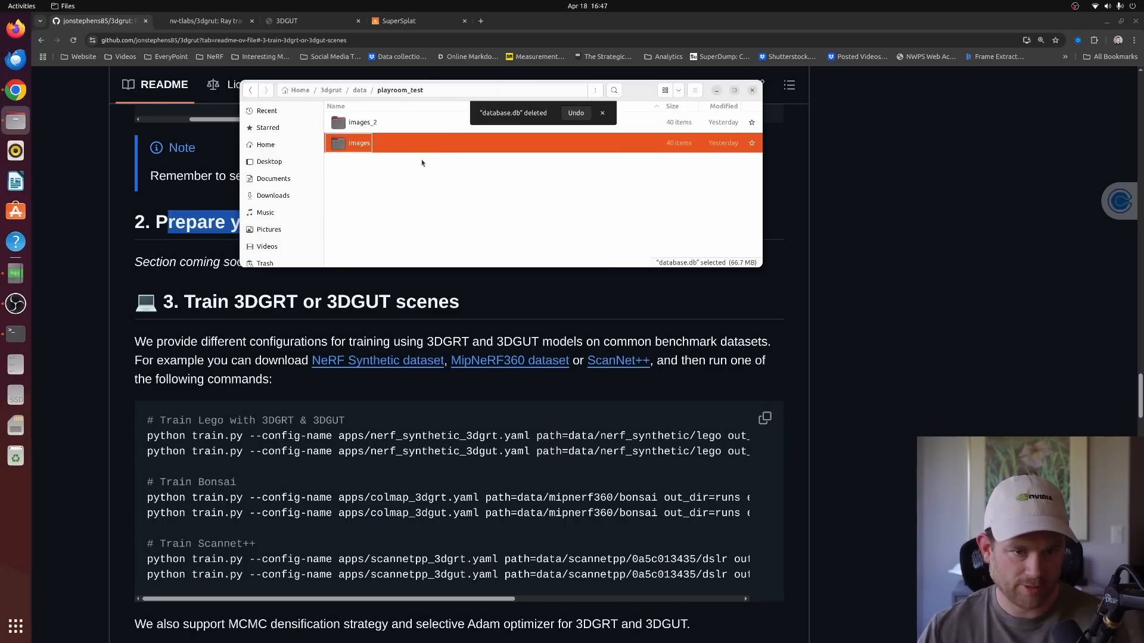
{"action": "left_click", "coordinate": [405, 183]}
Open the images folder in playroom_test, look through the room photos starting from DSC00438.JPG, and close the image viewer.
{"action": "double_click", "coordinate": [379, 144]}
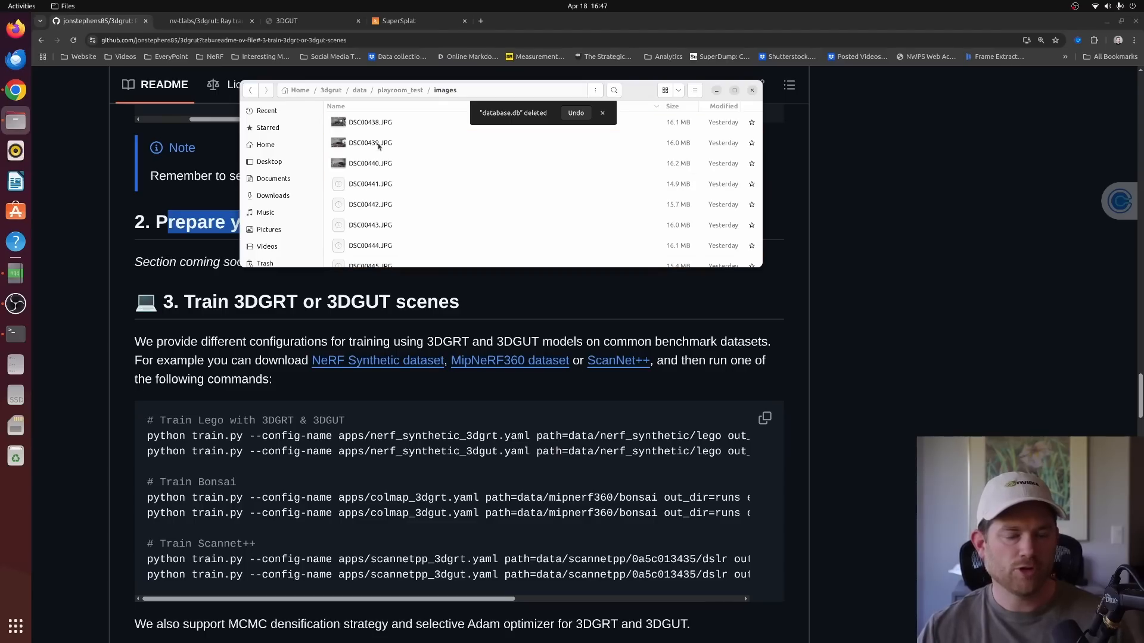
{"action": "left_click", "coordinate": [383, 128]}
{"action": "double_click", "coordinate": [382, 126]}
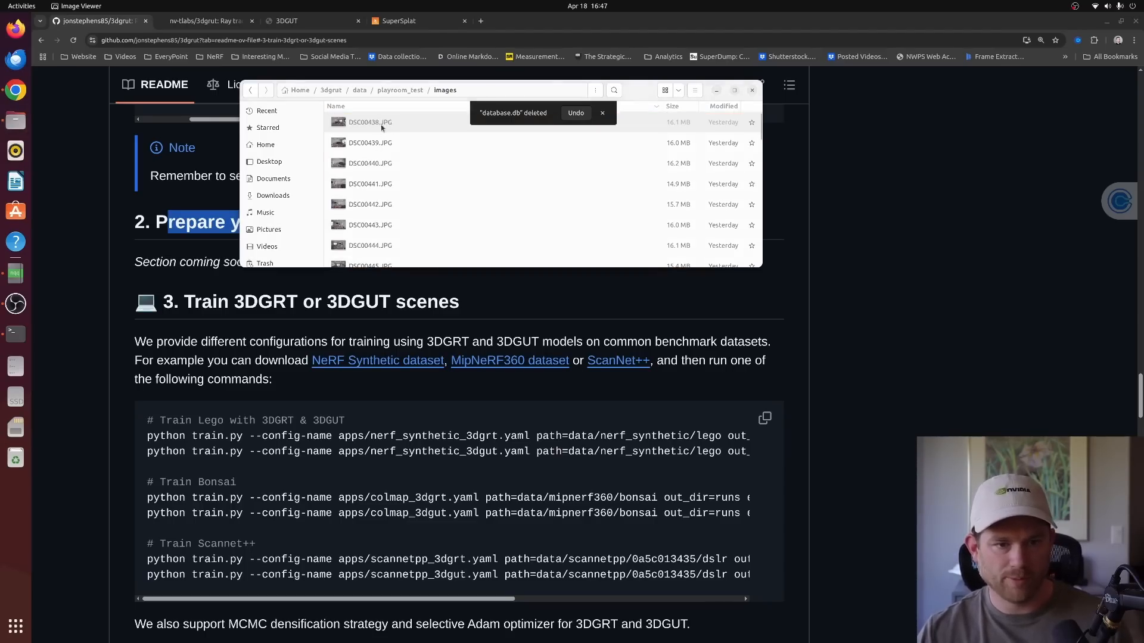
{"action": "key", "text": "Right"}
{"action": "key", "text": "Right"}
{"action": "key", "text": "Right"}
{"action": "key", "text": "Right"}
{"action": "key", "text": "Right"}
{"action": "key", "text": "Right"}
{"action": "key", "text": "Right"}
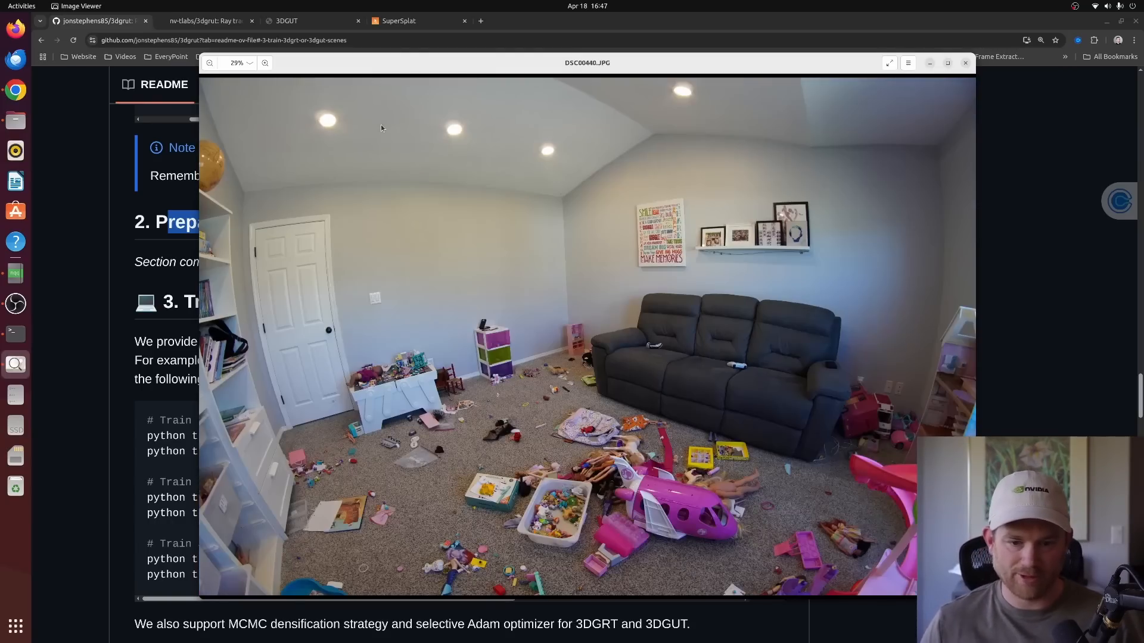
{"action": "key", "text": "Right"}
{"action": "key", "text": "Right"}
{"action": "key", "text": "Right"}
{"action": "key", "text": "Right"}
{"action": "key", "text": "Right"}
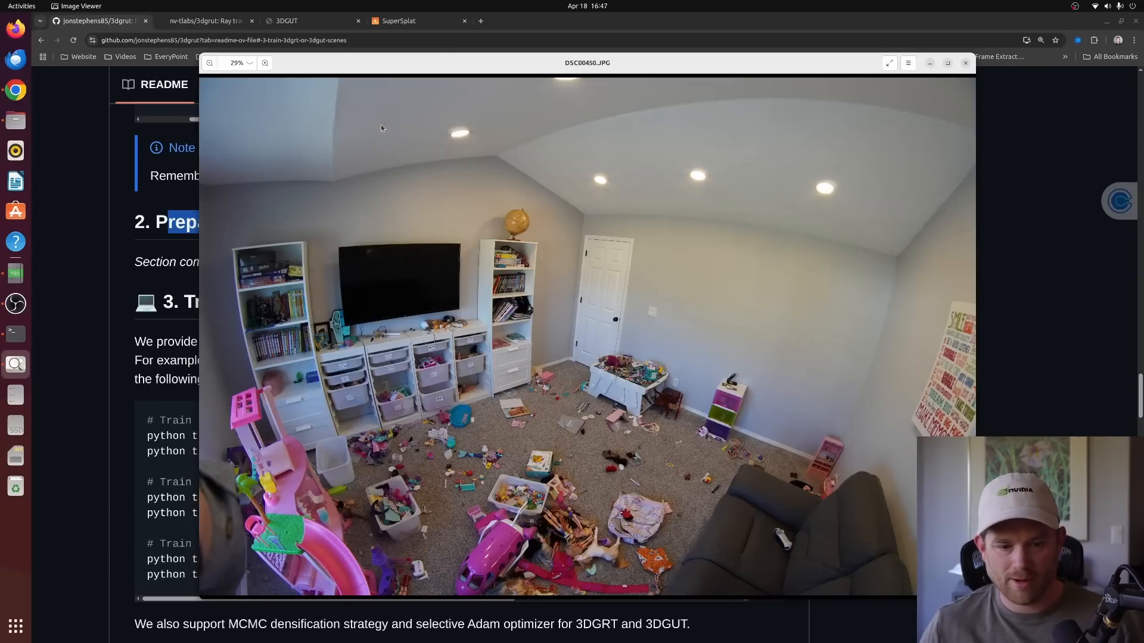
{"action": "key", "text": "Right"}
{"action": "key", "text": "Right"}
{"action": "key", "text": "Right"}
{"action": "key", "text": "Right"}
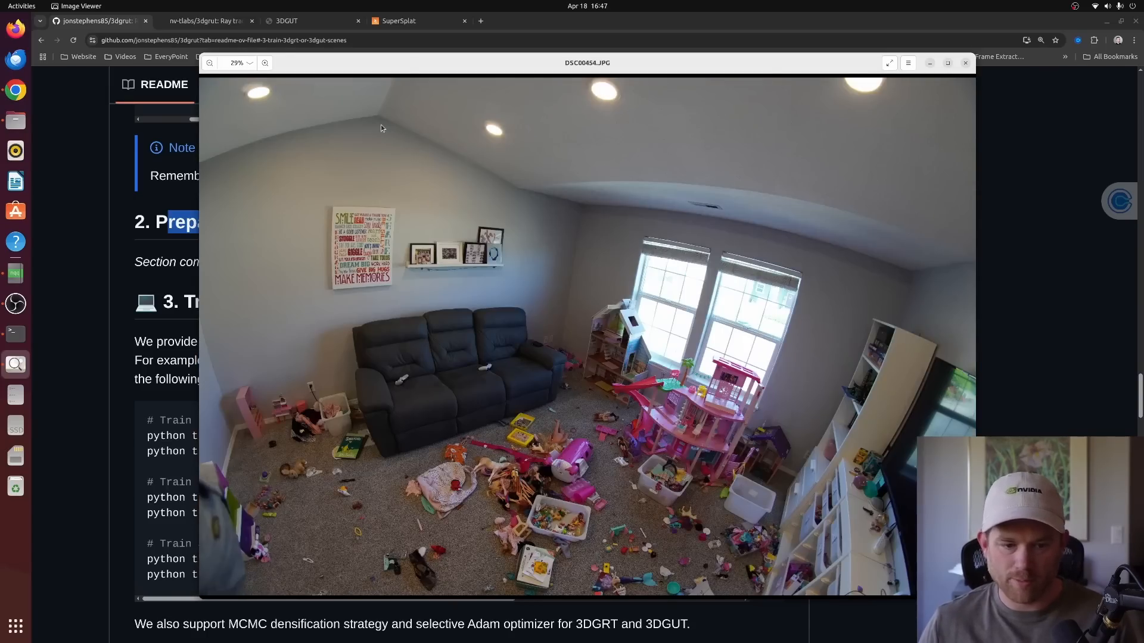
{"action": "key", "text": "Right"}
{"action": "key", "text": "Right"}
{"action": "key", "text": "Right"}
{"action": "key", "text": "Right"}
{"action": "key", "text": "Right"}
{"action": "key", "text": "Right"}
{"action": "key", "text": "Right"}
{"action": "key", "text": "Right"}
{"action": "key", "text": "Right"}
{"action": "key", "text": "Right"}
{"action": "key", "text": "Right"}
{"action": "key", "text": "Right"}
{"action": "key", "text": "Left"}
{"action": "key", "text": "Left"}
{"action": "key", "text": "Left"}
{"action": "key", "text": "Left"}
{"action": "key", "text": "Left"}
{"action": "key", "text": "Left"}
{"action": "key", "text": "Left"}
{"action": "key", "text": "Left"}
{"action": "key", "text": "Left"}
{"action": "key", "text": "Left"}
{"action": "key", "text": "Left"}
{"action": "key", "text": "Left"}
{"action": "key", "text": "Left"}
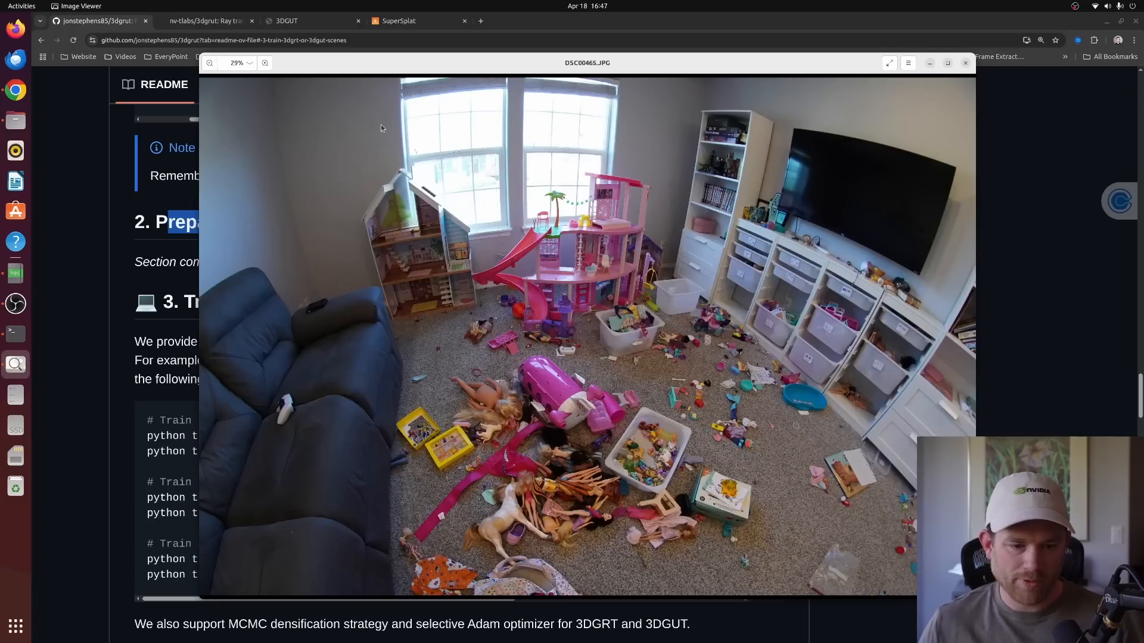
{"action": "key", "text": "Right"}
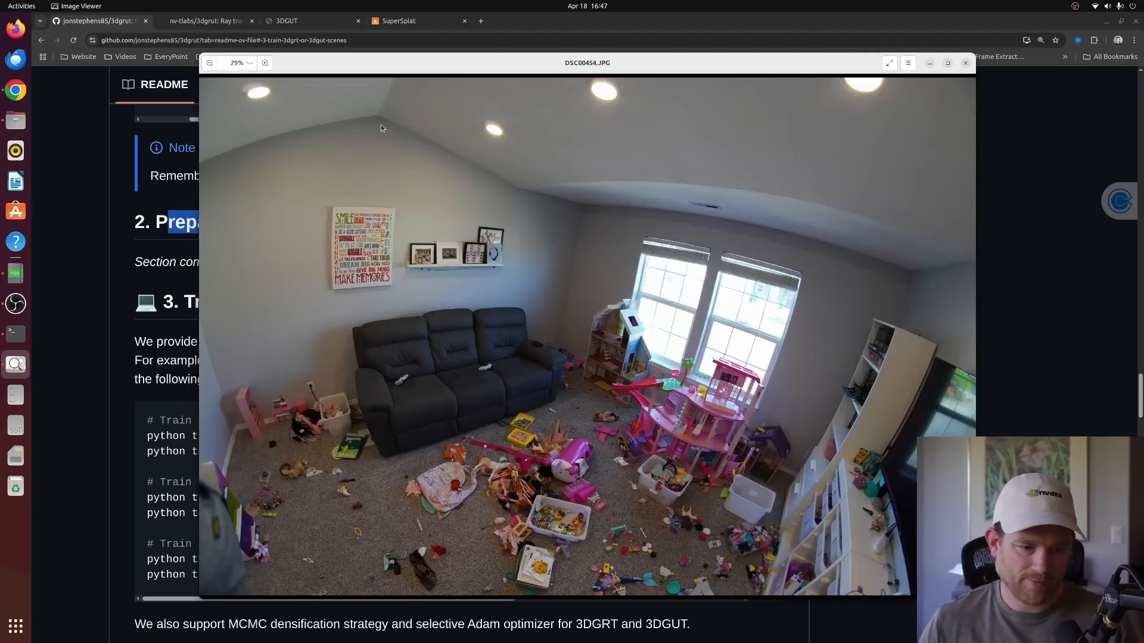
{"action": "left_click", "coordinate": [965, 64]}
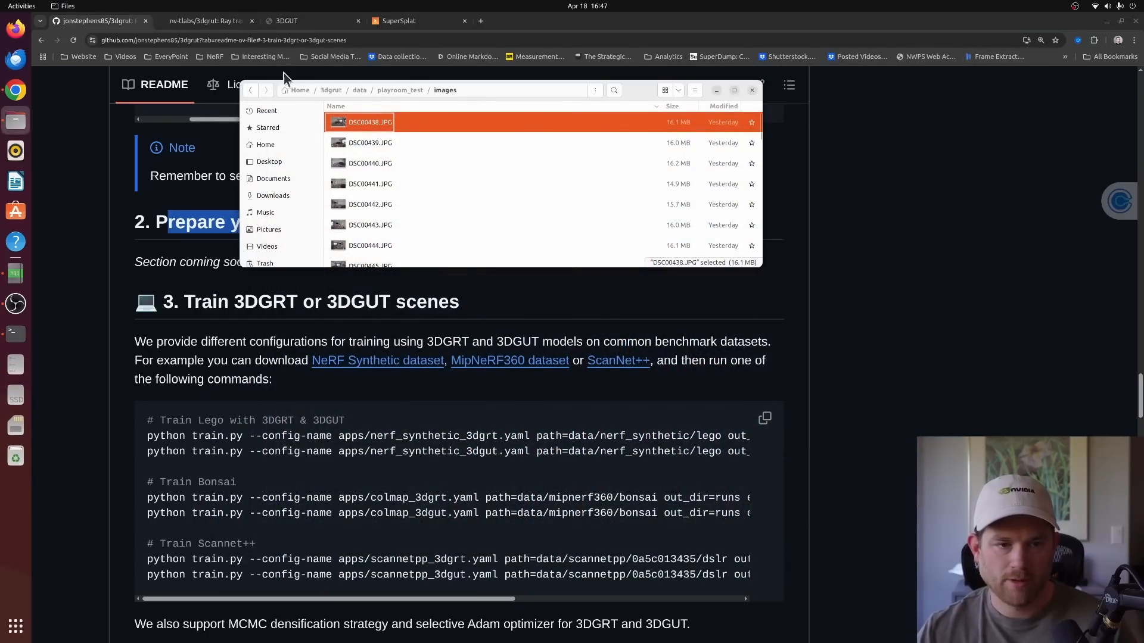
Look into the images_2 folder to check its image files, and return to the playroom_test folder.
{"action": "left_click", "coordinate": [251, 90]}
{"action": "double_click", "coordinate": [357, 127]}
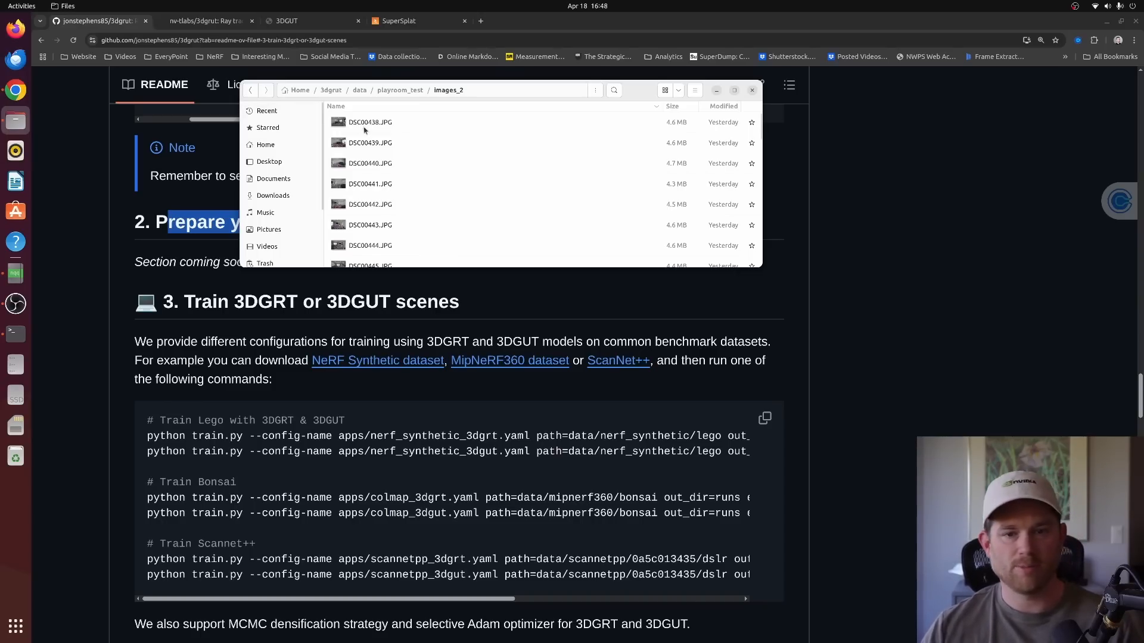
{"action": "left_click", "coordinate": [250, 90]}
{"action": "key", "text": "alt+Tab"}
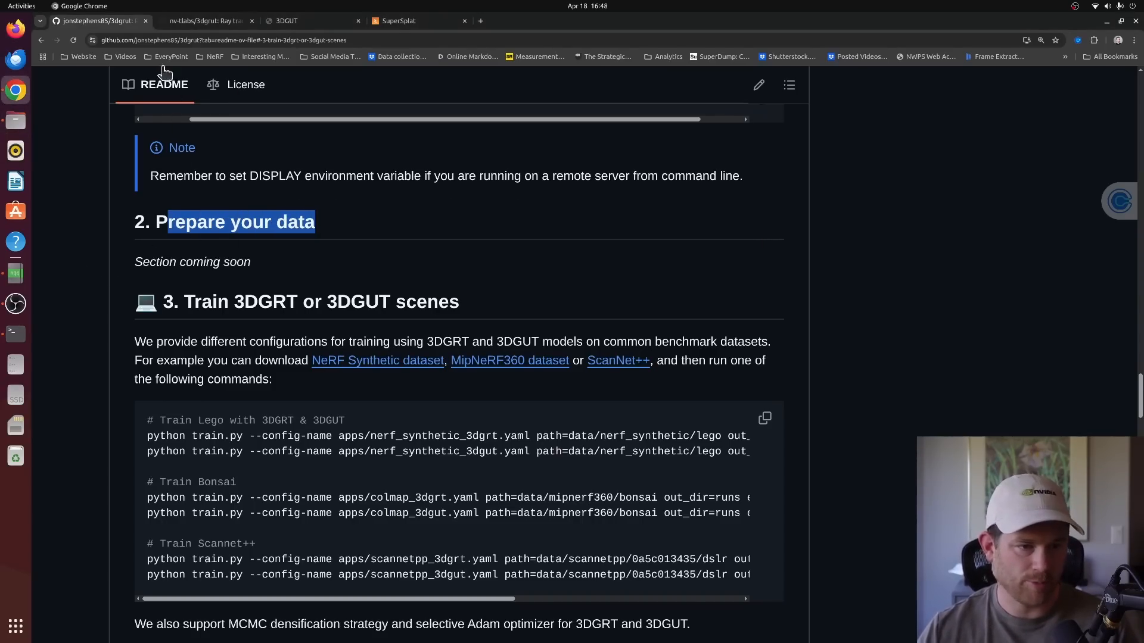
{"action": "key", "text": "alt+Tab"}
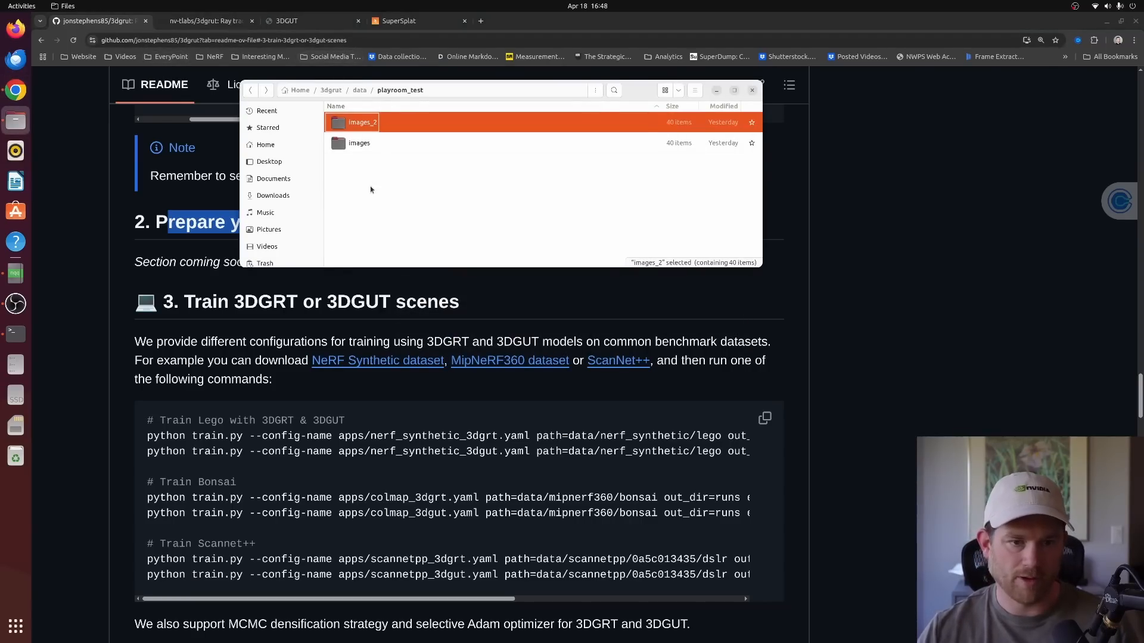
{"action": "left_click", "coordinate": [350, 179]}
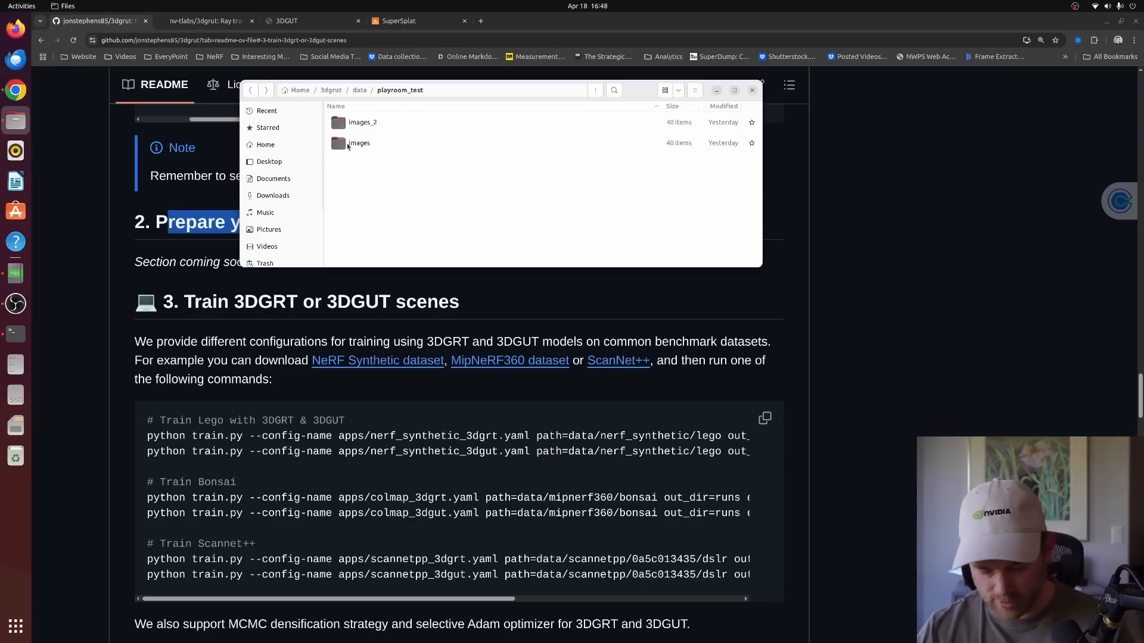
Review the README's training commands in Chrome, highlighting part of the Bonsai command's --config-name option, and return to Files.
{"action": "left_click", "coordinate": [244, 411]}
{"action": "scroll", "coordinate": [238, 453], "scroll_direction": "down", "scroll_amount": 3}
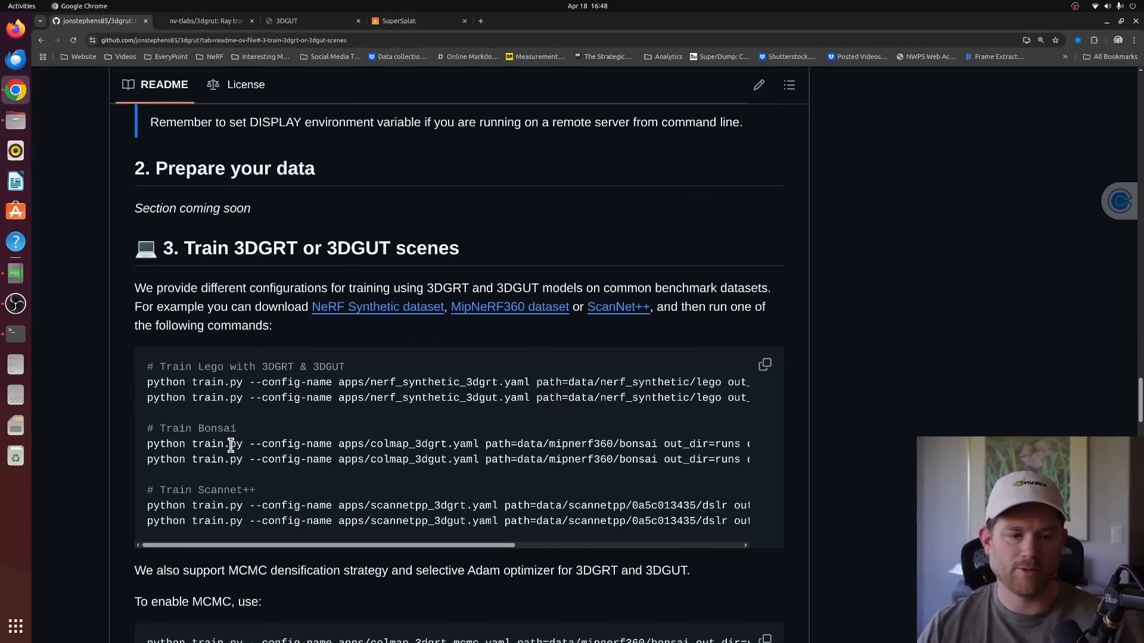
{"action": "left_click_drag", "start_coordinate": [275, 390], "coordinate": [249, 390]}
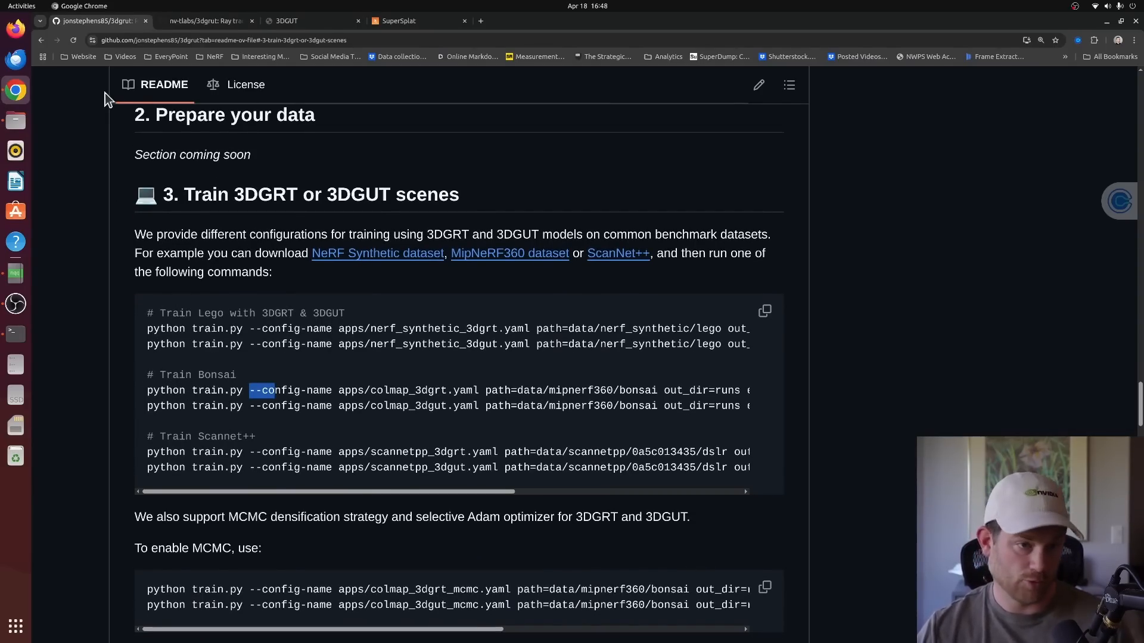
{"action": "key", "text": "alt+Tab"}
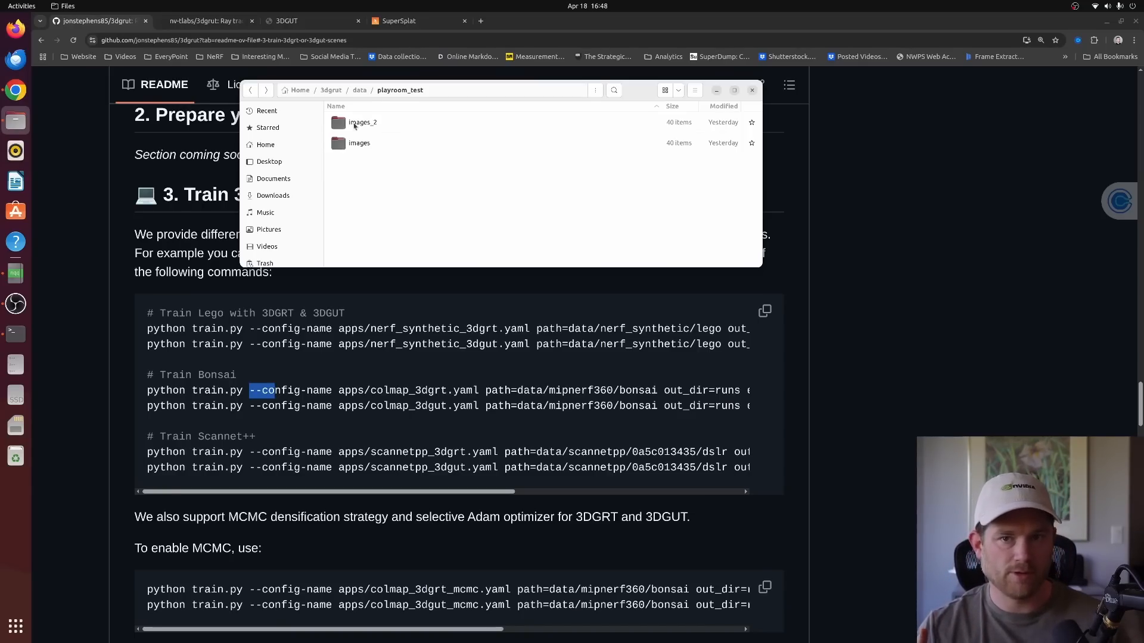
Switch to the terminal, launch COLMAP with colmap gui, and move its window over the terminal.
{"action": "key", "text": "super"}
{"action": "left_click", "coordinate": [670, 223]}
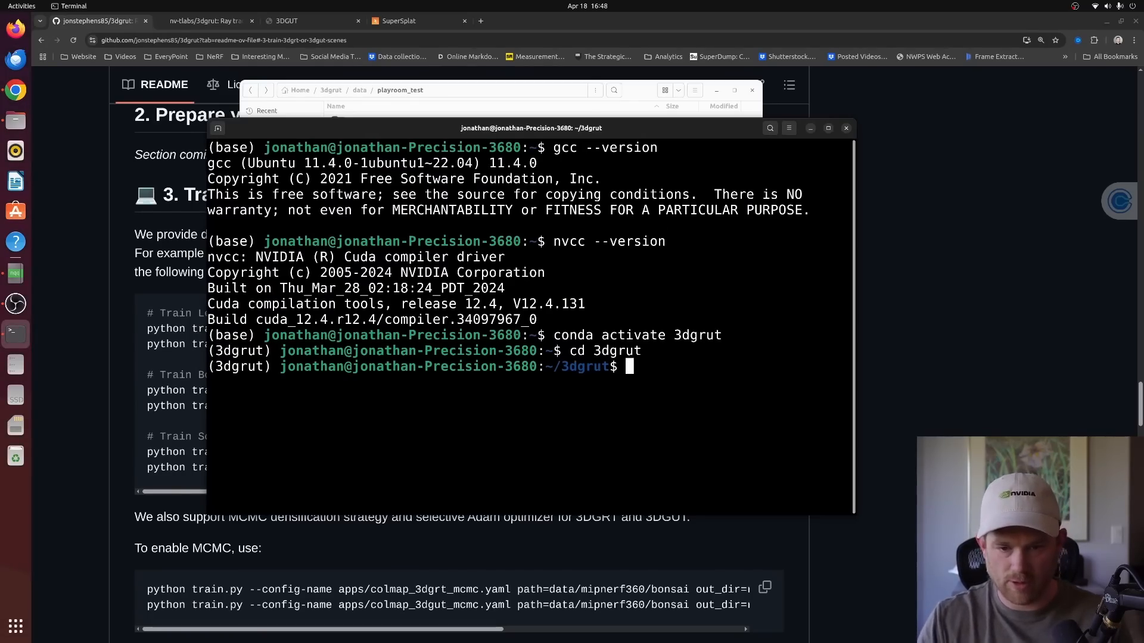
{"action": "type", "text": "coldma"}
{"action": "key", "text": "BackSpace"}
{"action": "key", "text": "BackSpace"}
{"action": "key", "text": "BackSpace"}
{"action": "type", "text": "map -"}
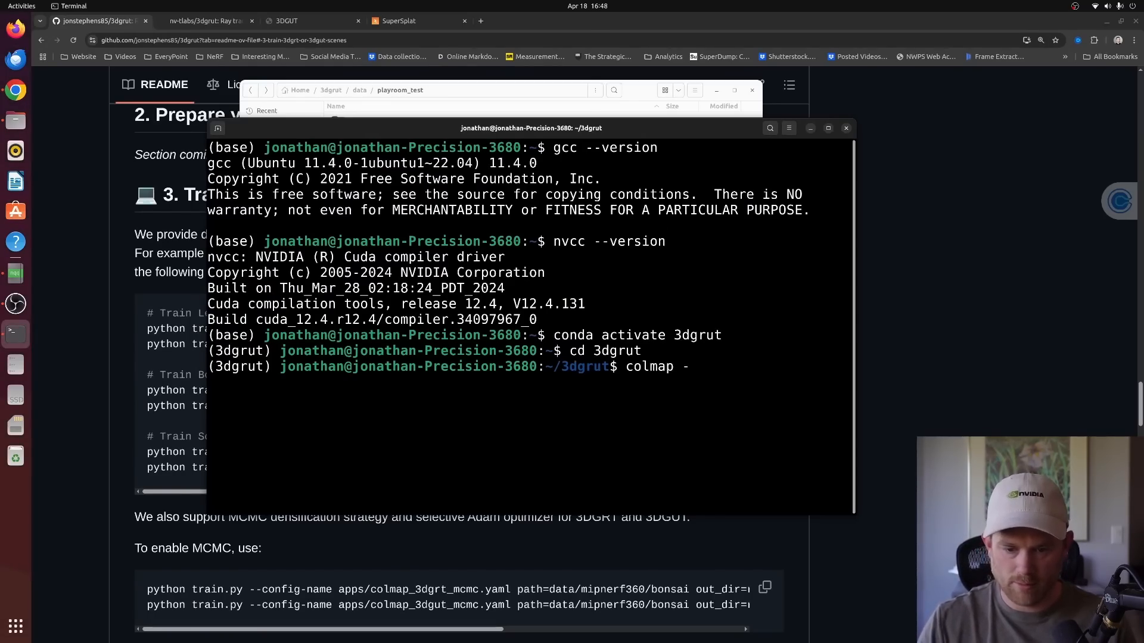
{"action": "key", "text": "BackSpace"}
{"action": "type", "text": "gu"}
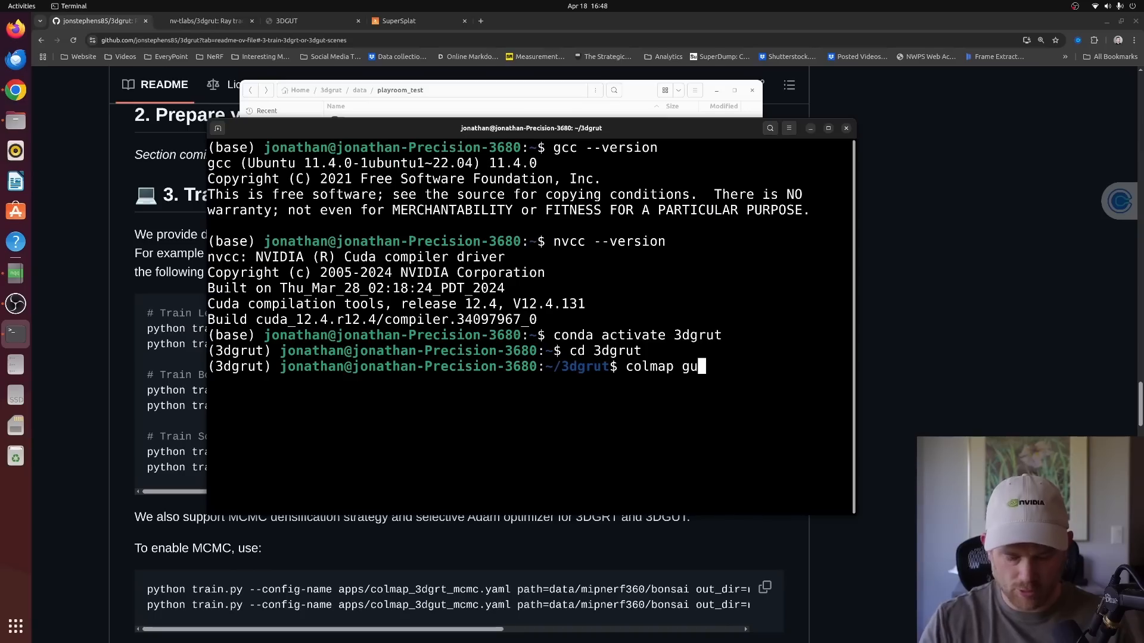
{"action": "type", "text": "i"}
{"action": "key", "text": "Return"}
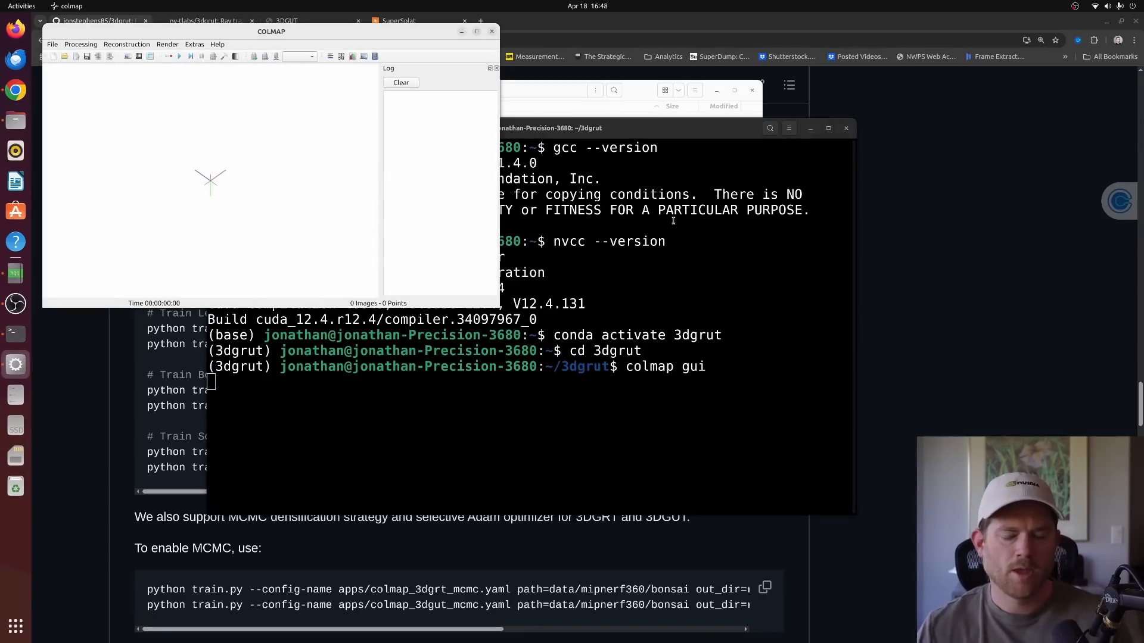
{"action": "left_click_drag", "start_coordinate": [356, 33], "coordinate": [562, 141]}
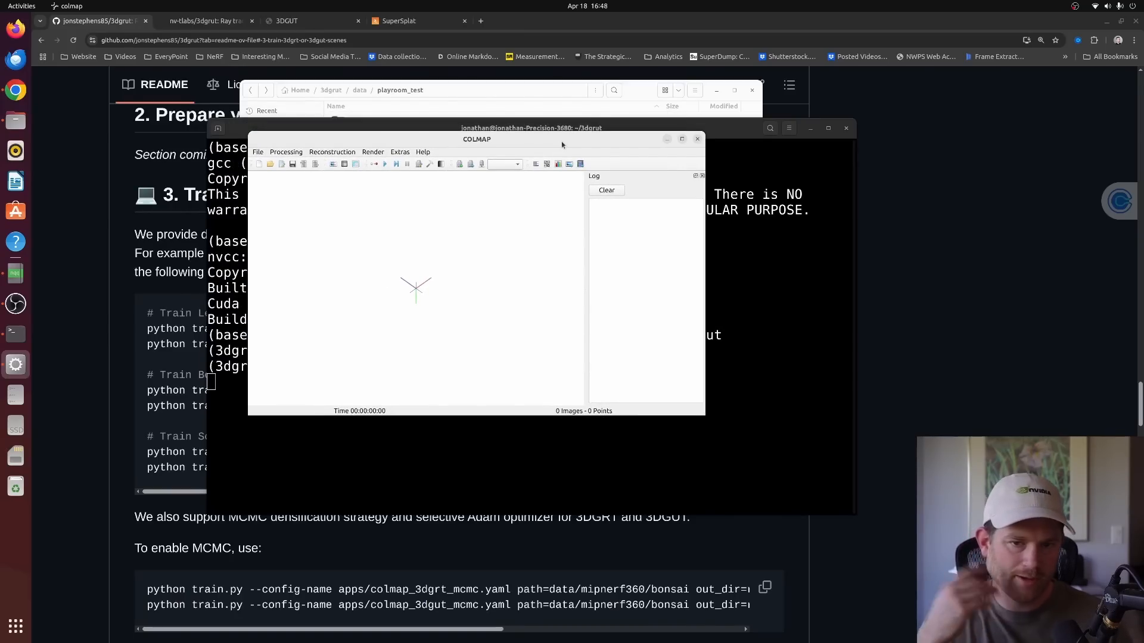
Start a new COLMAP project and create its database as database.db in the 3dgrut/data/playroom_test folder.
{"action": "left_click", "coordinate": [263, 152]}
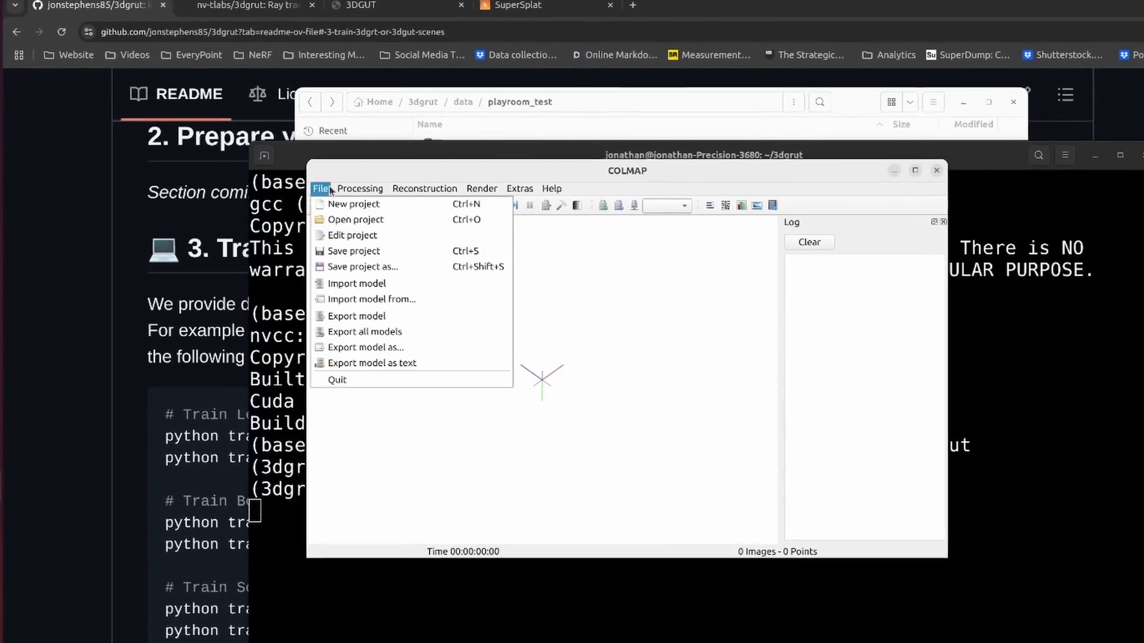
{"action": "left_click", "coordinate": [353, 204]}
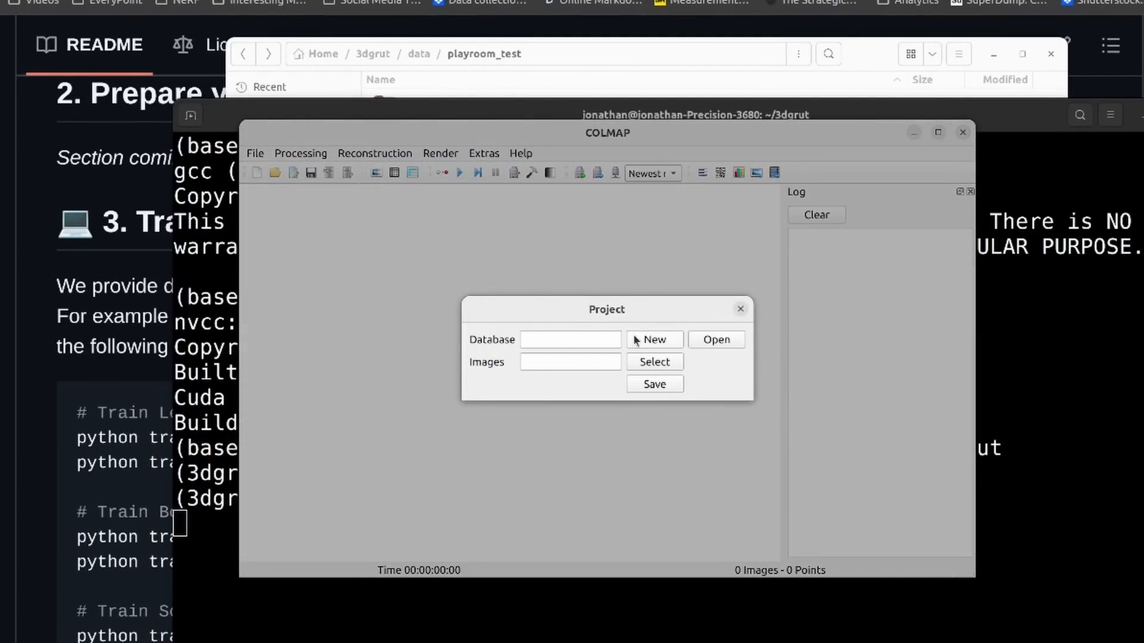
{"action": "left_click", "coordinate": [641, 340]}
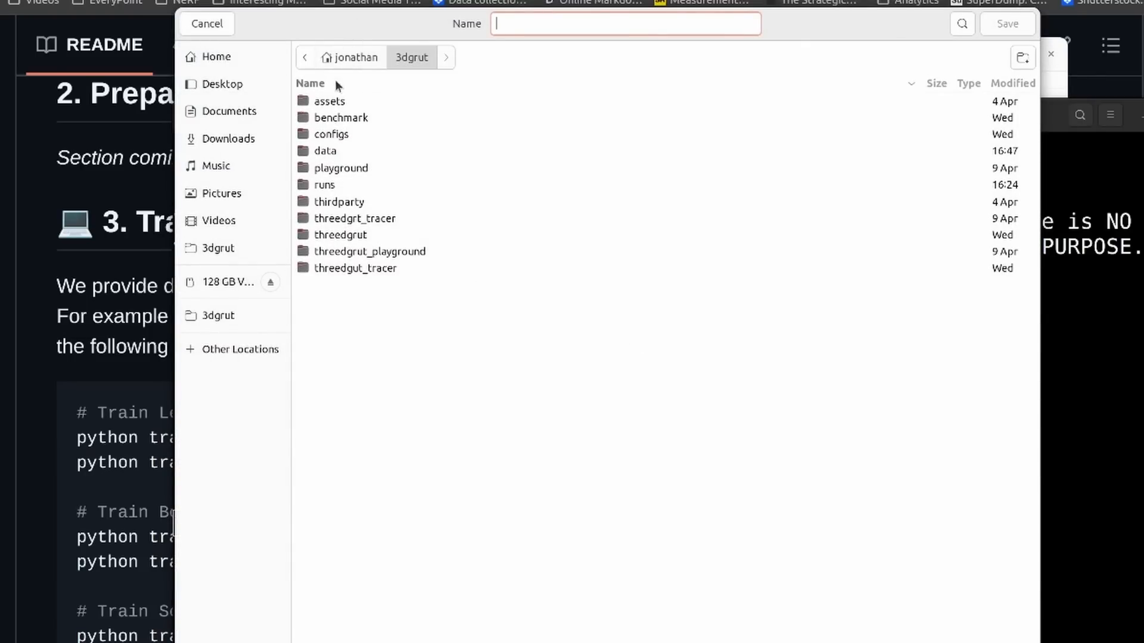
{"action": "double_click", "coordinate": [325, 151]}
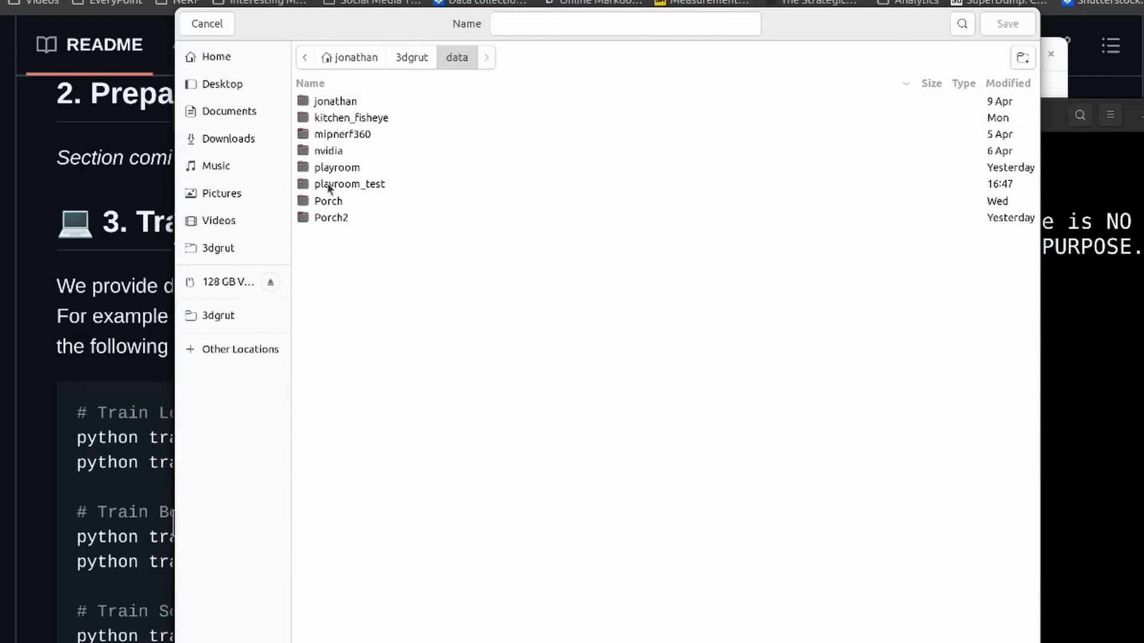
{"action": "double_click", "coordinate": [329, 184]}
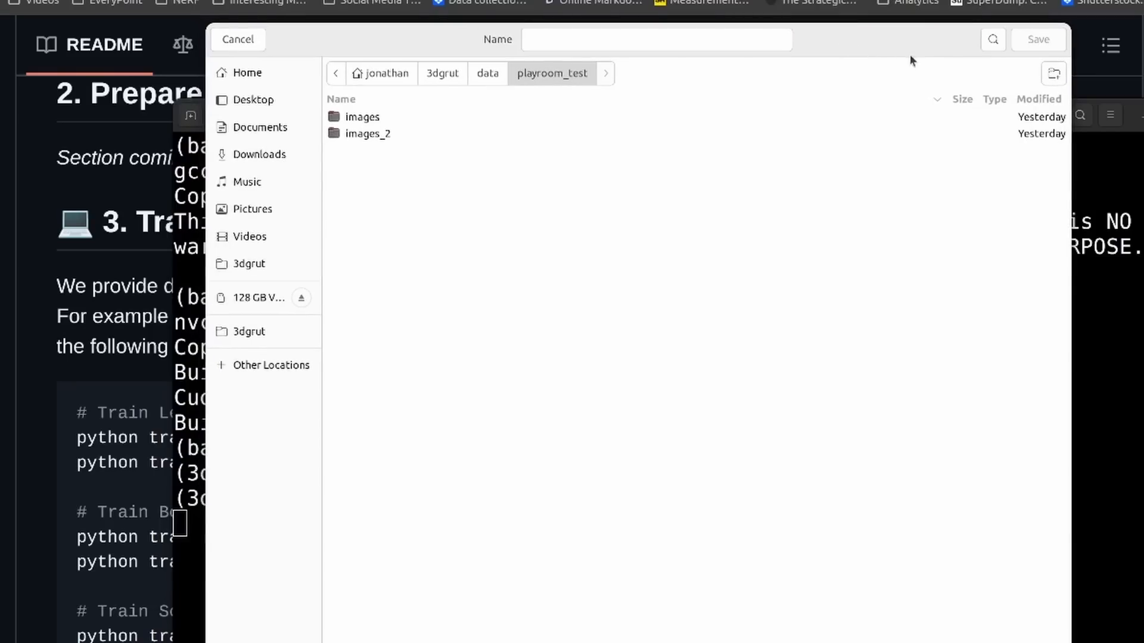
{"action": "left_click", "coordinate": [580, 45]}
{"action": "type", "text": "data"}
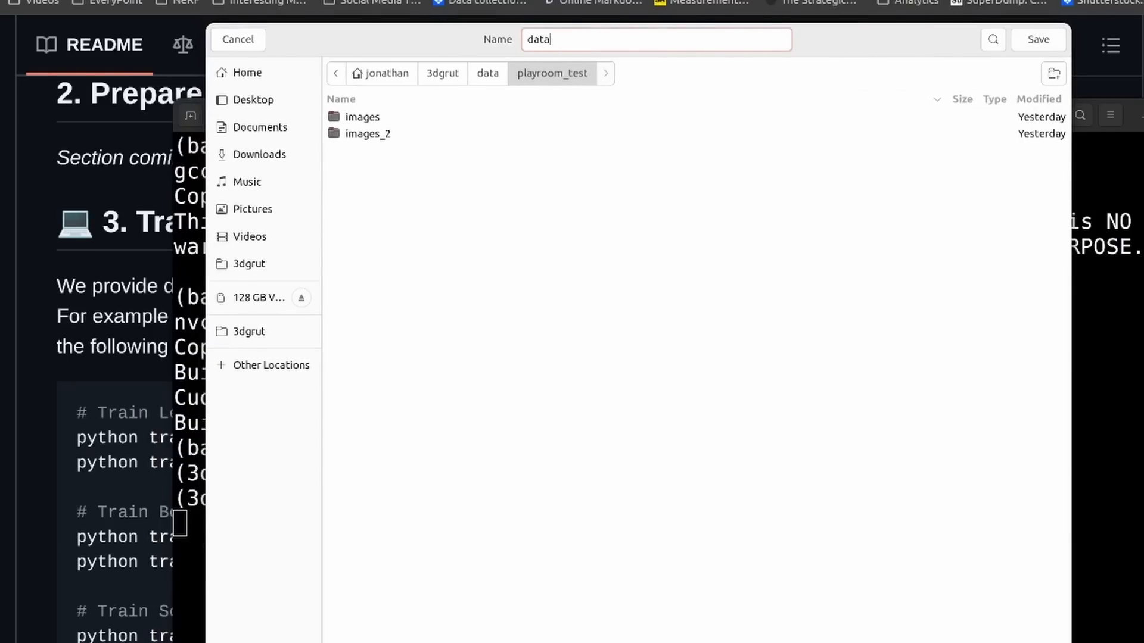
{"action": "type", "text": "base.db"}
{"action": "left_click", "coordinate": [1023, 41]}
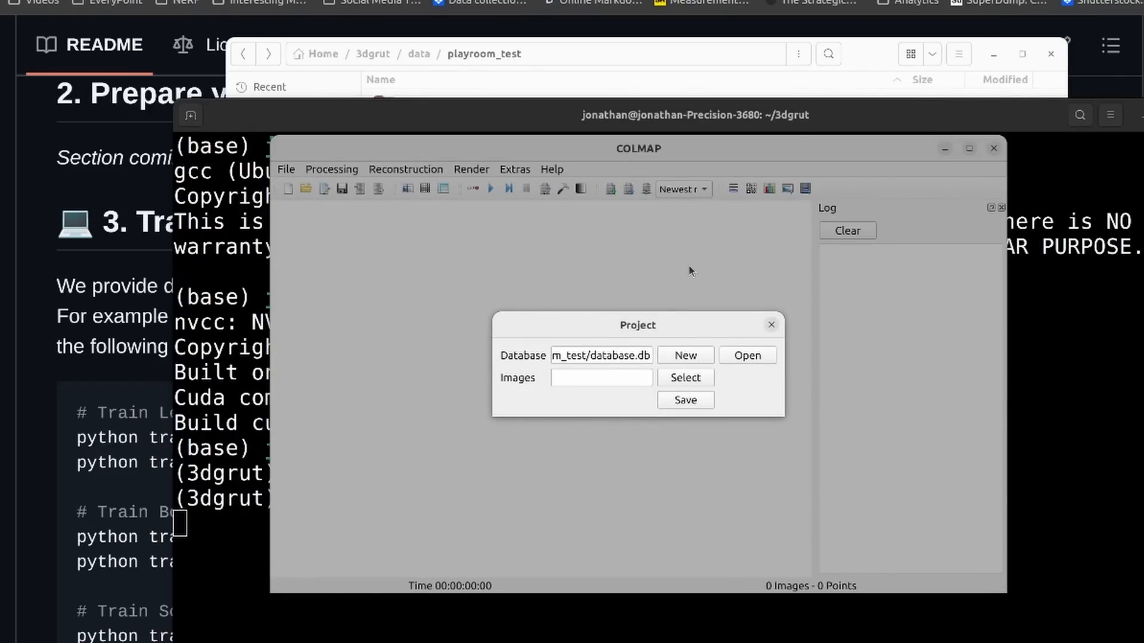
Set the project's image path to the images folder in 3dgrut/data/playroom_test and save the project settings.
{"action": "left_click", "coordinate": [701, 384]}
{"action": "left_click", "coordinate": [379, 122]}
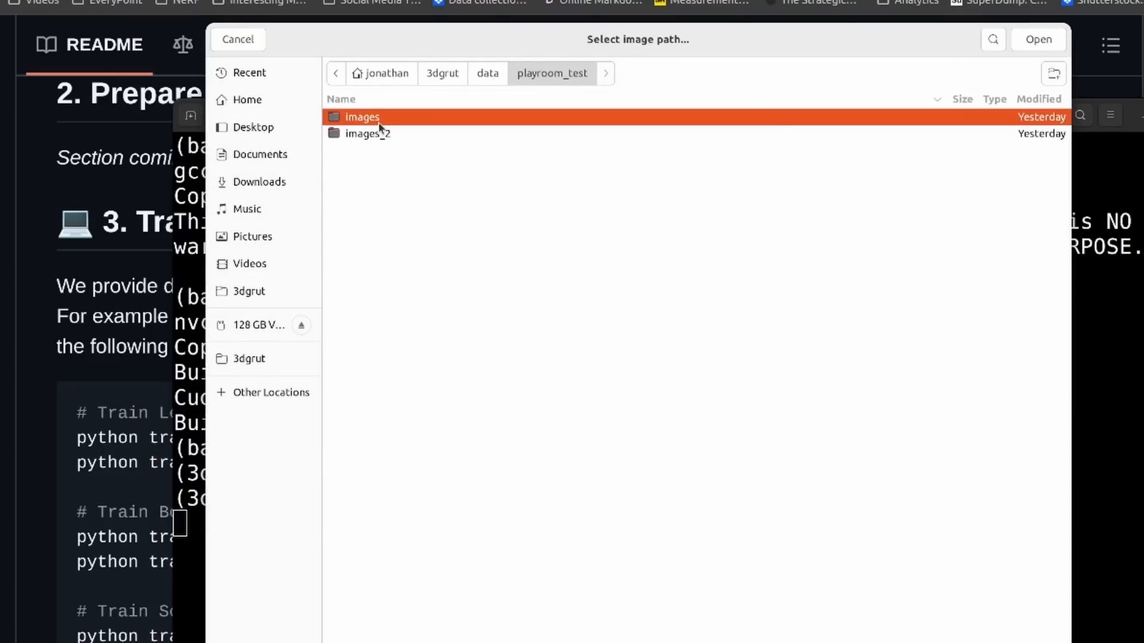
{"action": "double_click", "coordinate": [379, 118]}
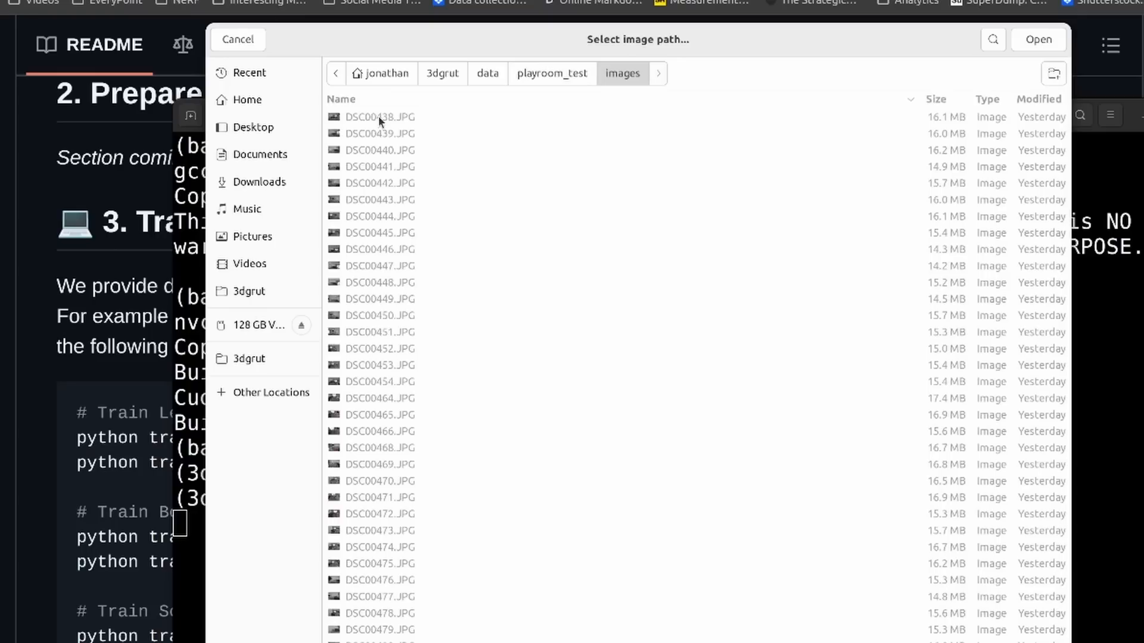
{"action": "left_click", "coordinate": [1038, 39]}
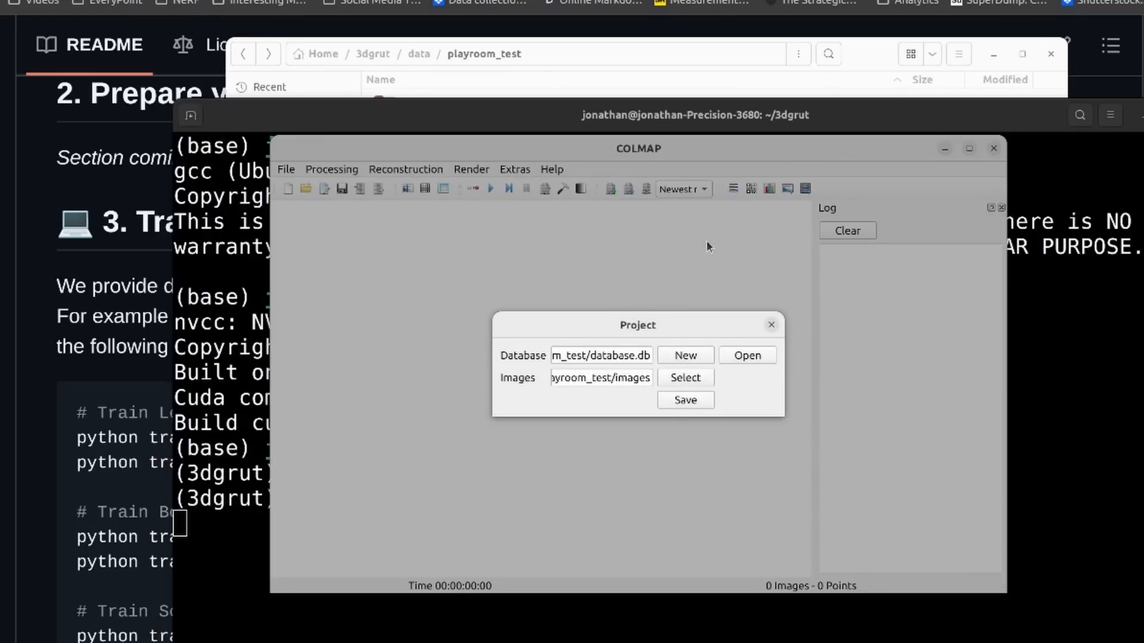
{"action": "left_click", "coordinate": [694, 399]}
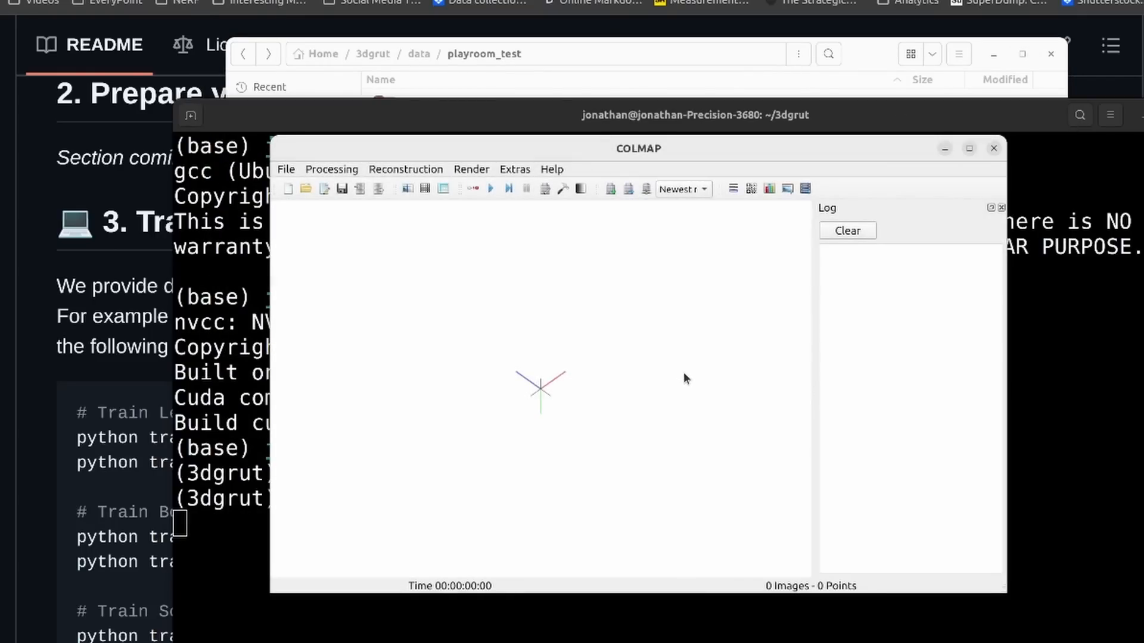
Open the feature extraction settings and set the camera model to OPENCV_FISHEYE.
{"action": "left_click", "coordinate": [331, 170]}
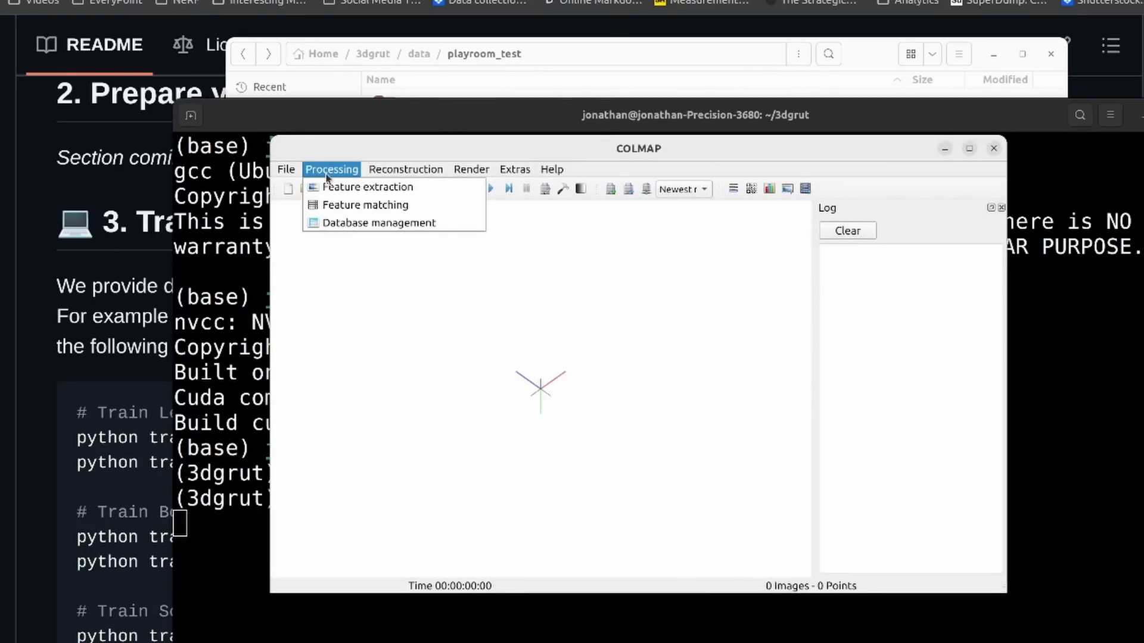
{"action": "left_click", "coordinate": [334, 184]}
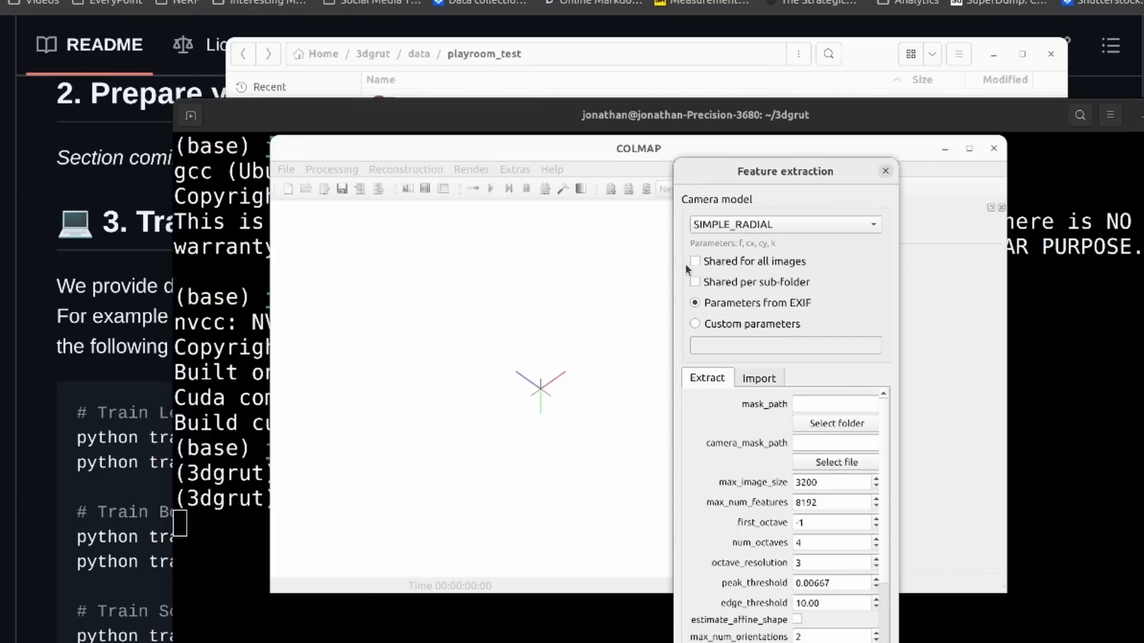
{"action": "left_click", "coordinate": [805, 233]}
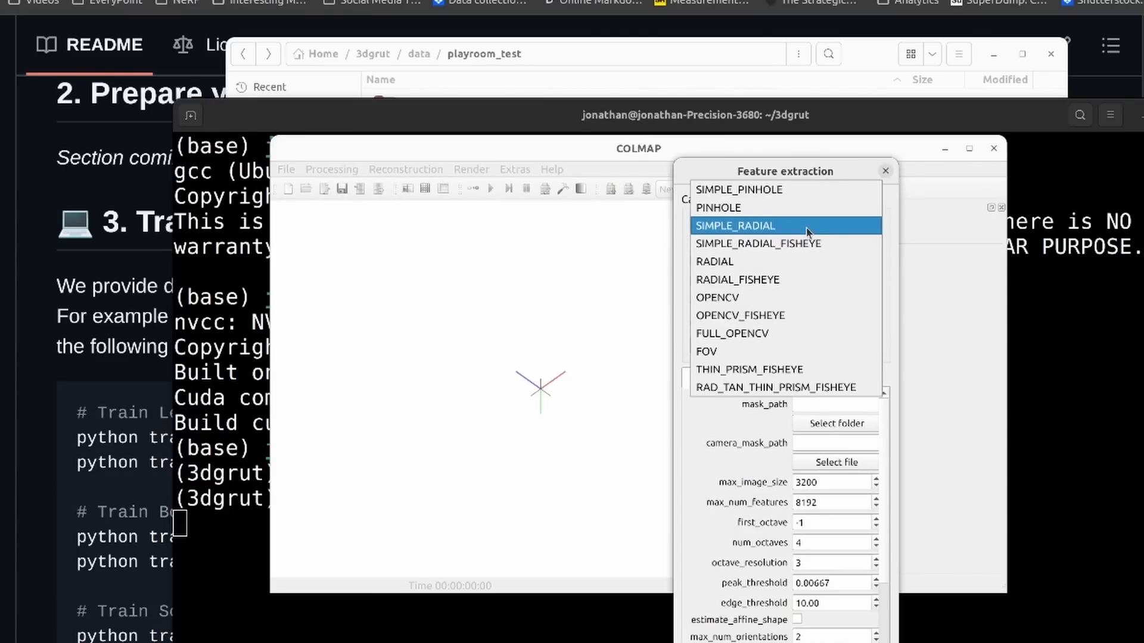
{"action": "left_click", "coordinate": [790, 316]}
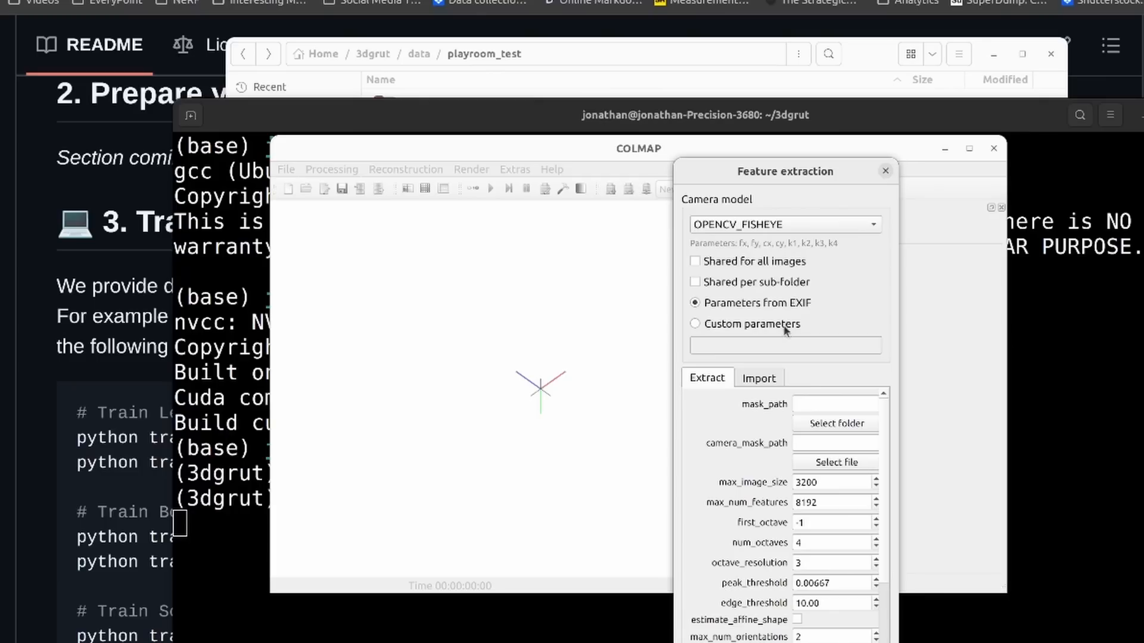
Try the PINHOLE and FULL_OPENCV camera models for feature extraction.
{"action": "left_click", "coordinate": [810, 224]}
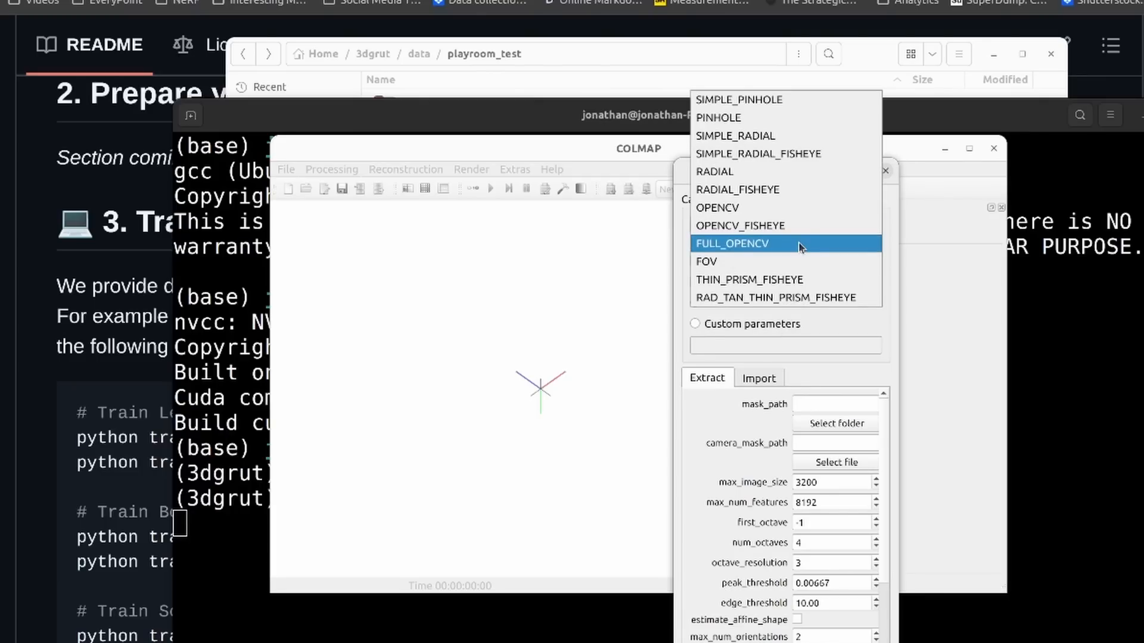
{"action": "left_click", "coordinate": [830, 118]}
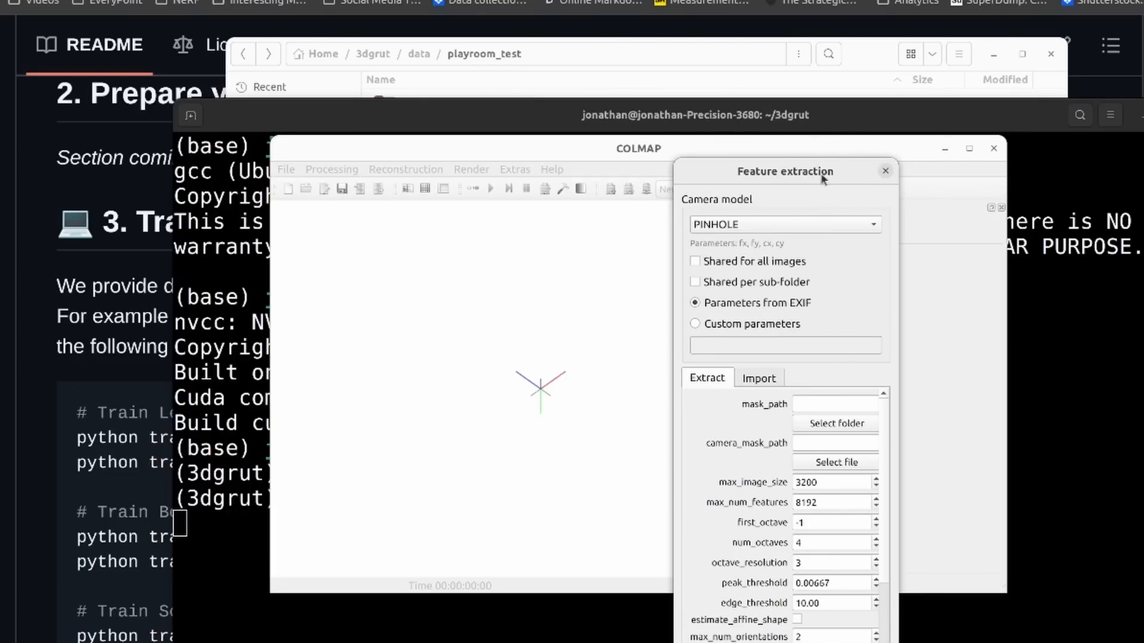
{"action": "left_click", "coordinate": [797, 221]}
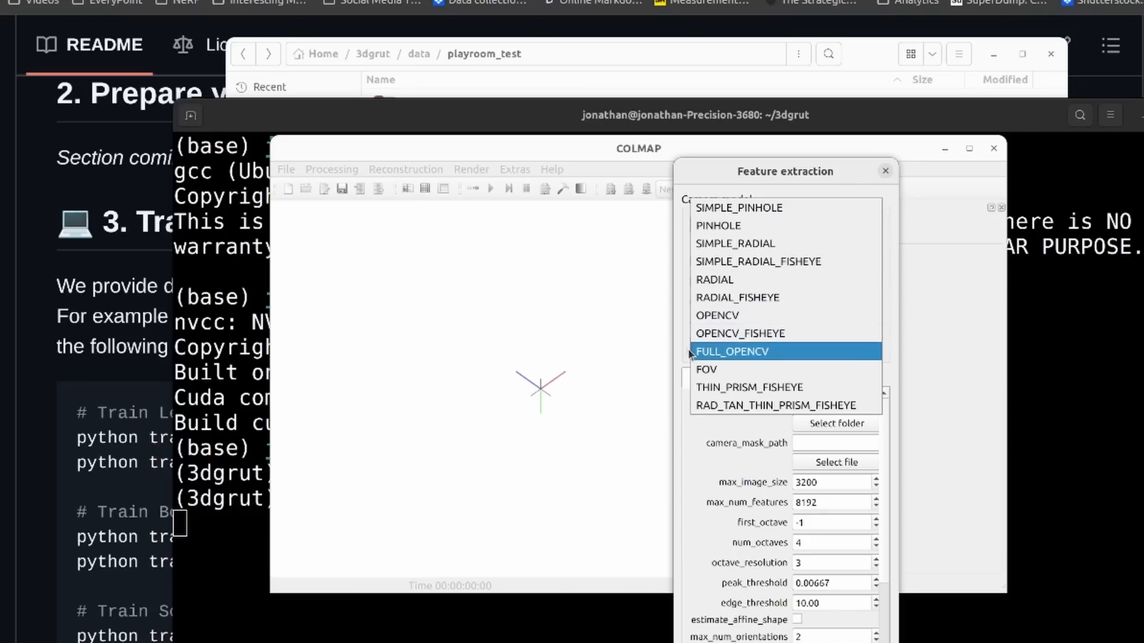
{"action": "left_click", "coordinate": [704, 353]}
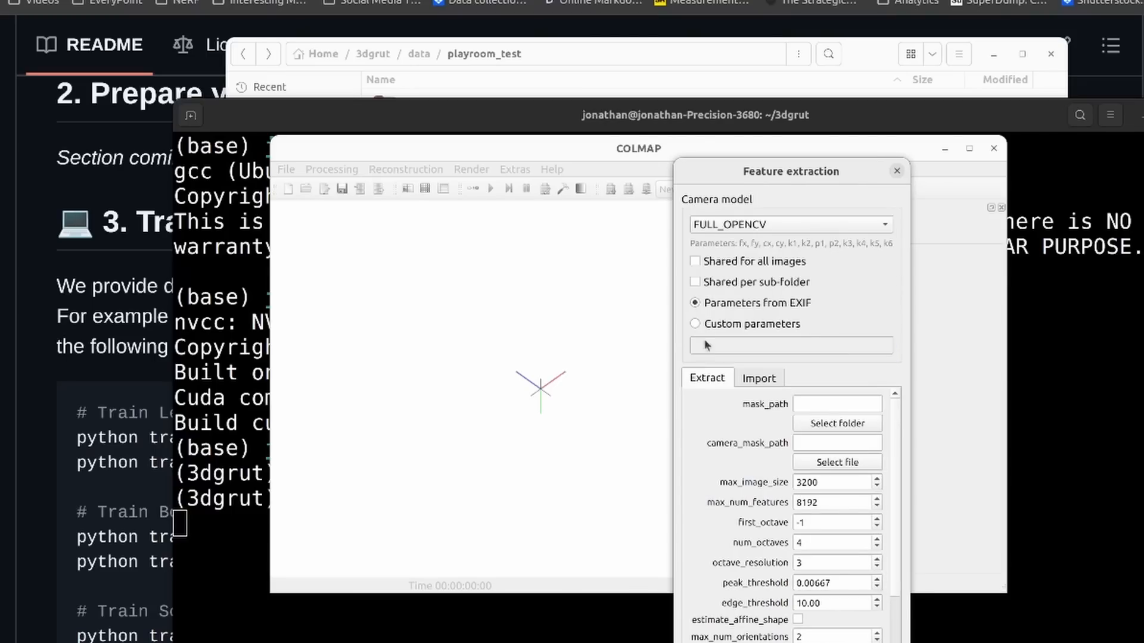
Set the camera model back to OPENCV_FISHEYE, share it for all images, and run feature extraction, closing the dialog when finished.
{"action": "left_click", "coordinate": [732, 203]}
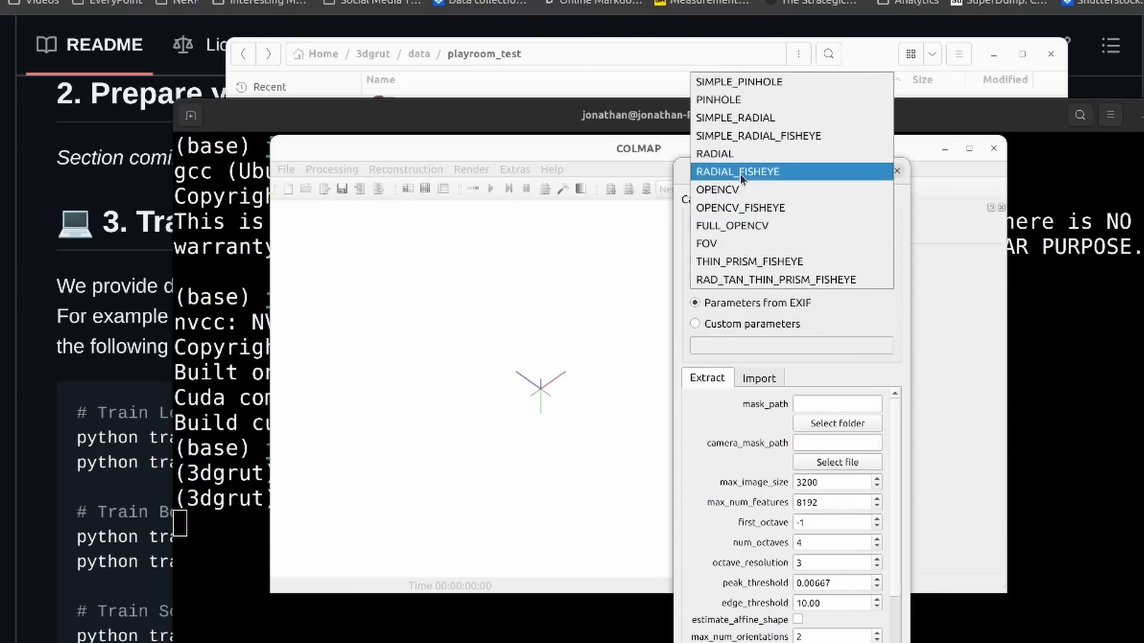
{"action": "left_click", "coordinate": [734, 209]}
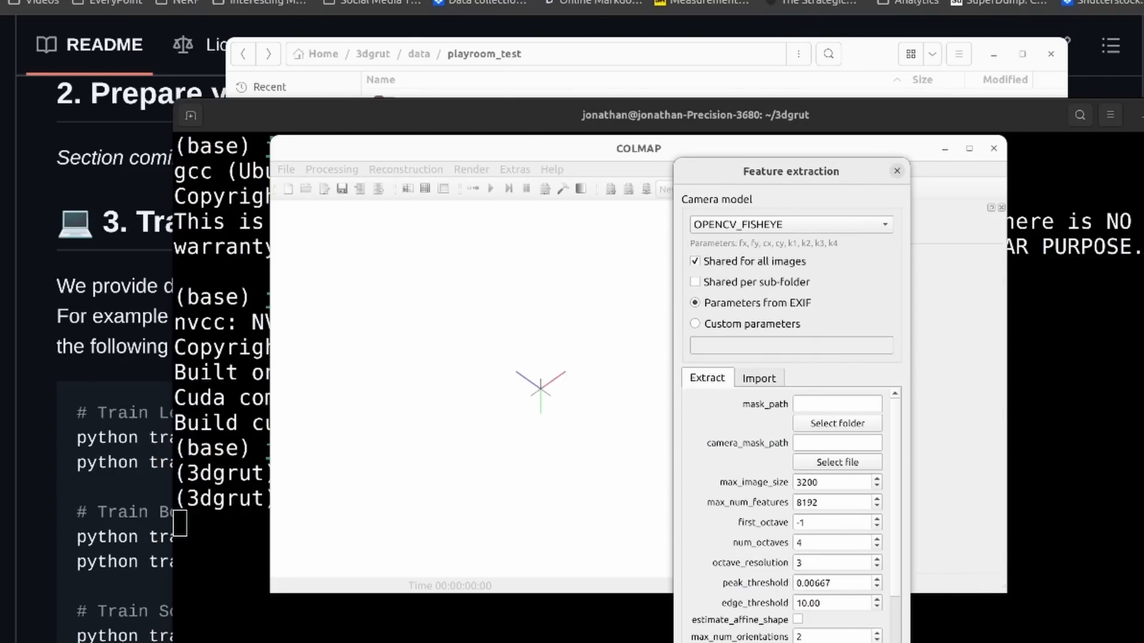
{"action": "left_click", "coordinate": [737, 641]}
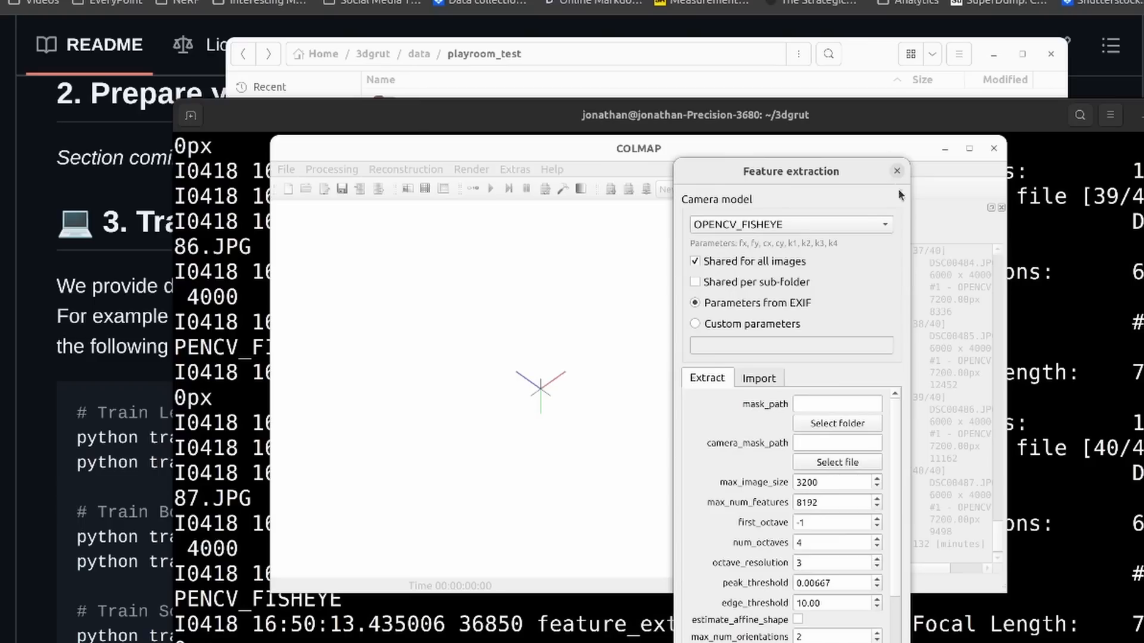
{"action": "left_click", "coordinate": [896, 171]}
Run exhaustive feature matching with a block_size of 50 after comparing the sequential options, and close the dialog.
{"action": "left_click", "coordinate": [332, 170]}
{"action": "left_click", "coordinate": [341, 203]}
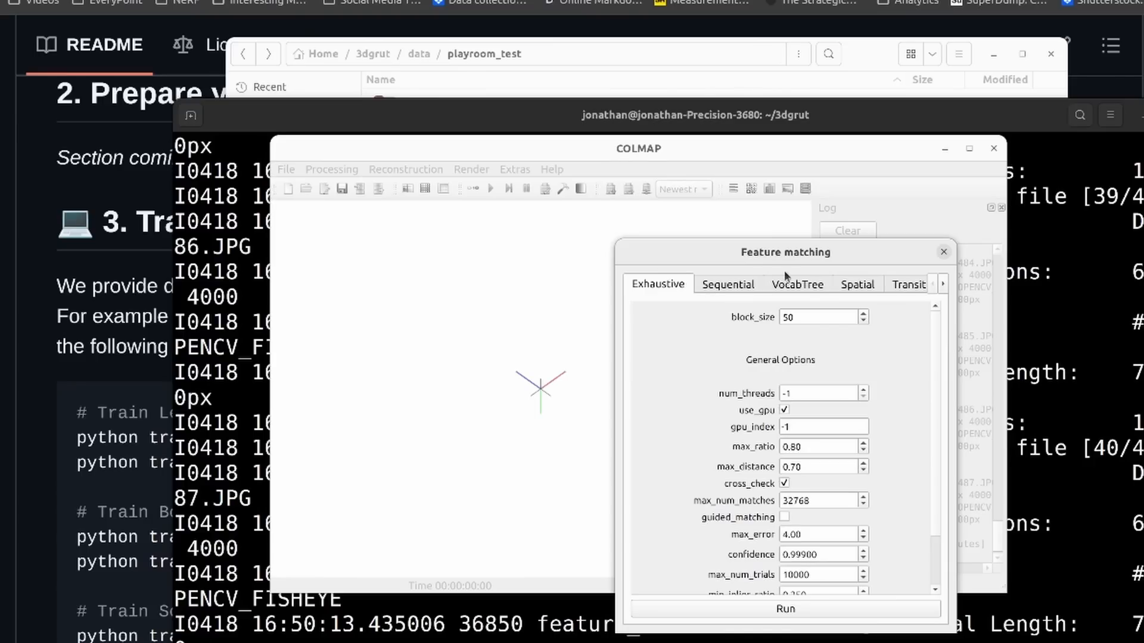
{"action": "left_click", "coordinate": [711, 289]}
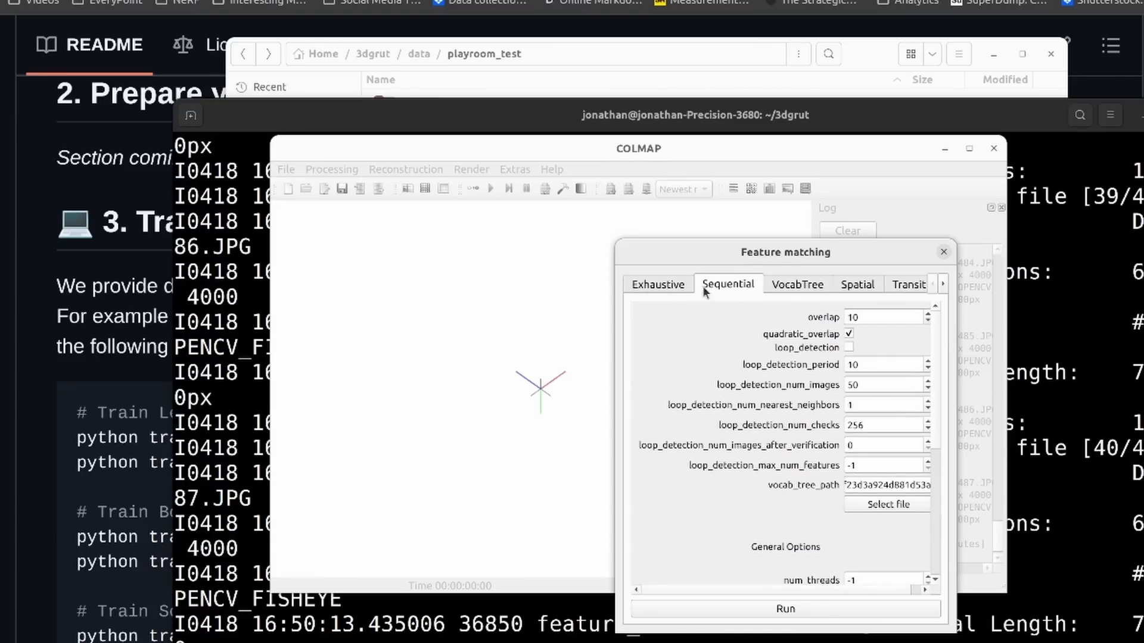
{"action": "left_click", "coordinate": [637, 285]}
{"action": "left_click", "coordinate": [724, 609]}
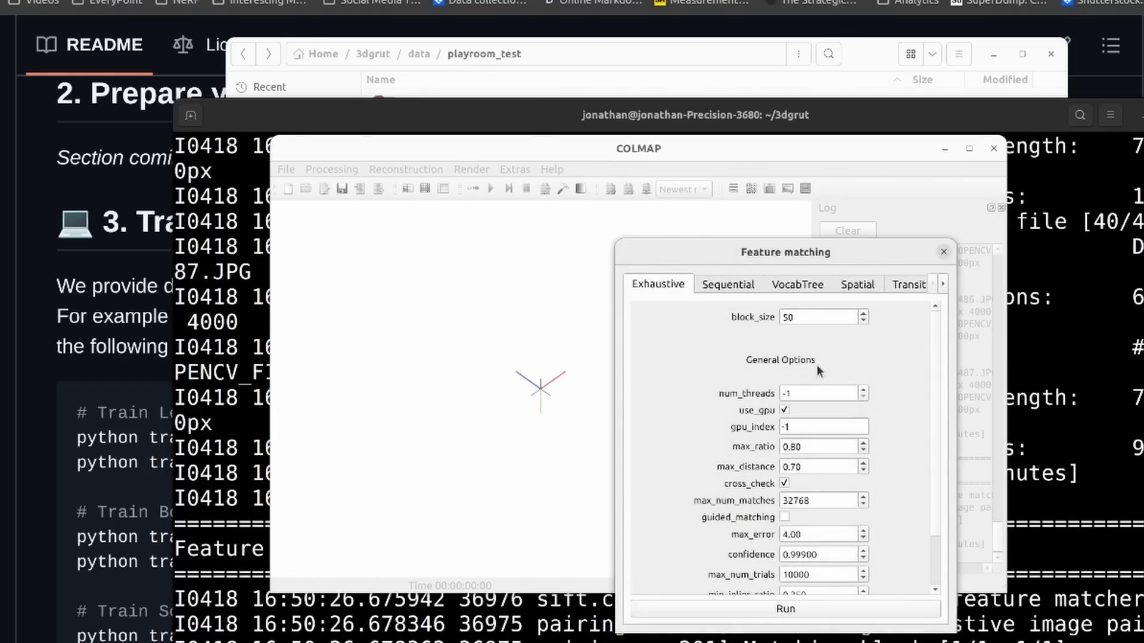
{"action": "left_click", "coordinate": [944, 253]}
Check the feature extraction and matching output in the terminal, and return to COLMAP.
{"action": "left_click", "coordinate": [1128, 261]}
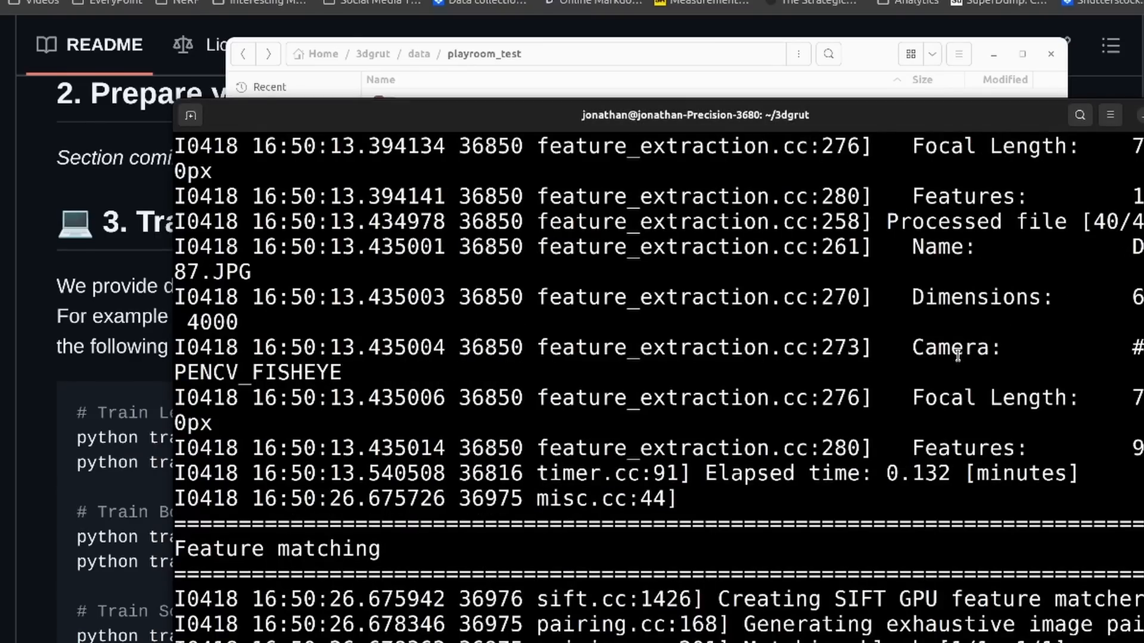
{"action": "scroll", "coordinate": [862, 362], "scroll_direction": "up", "scroll_amount": 1}
{"action": "scroll", "coordinate": [856, 554], "scroll_direction": "down", "scroll_amount": 1}
{"action": "key", "text": "alt+Tab"}
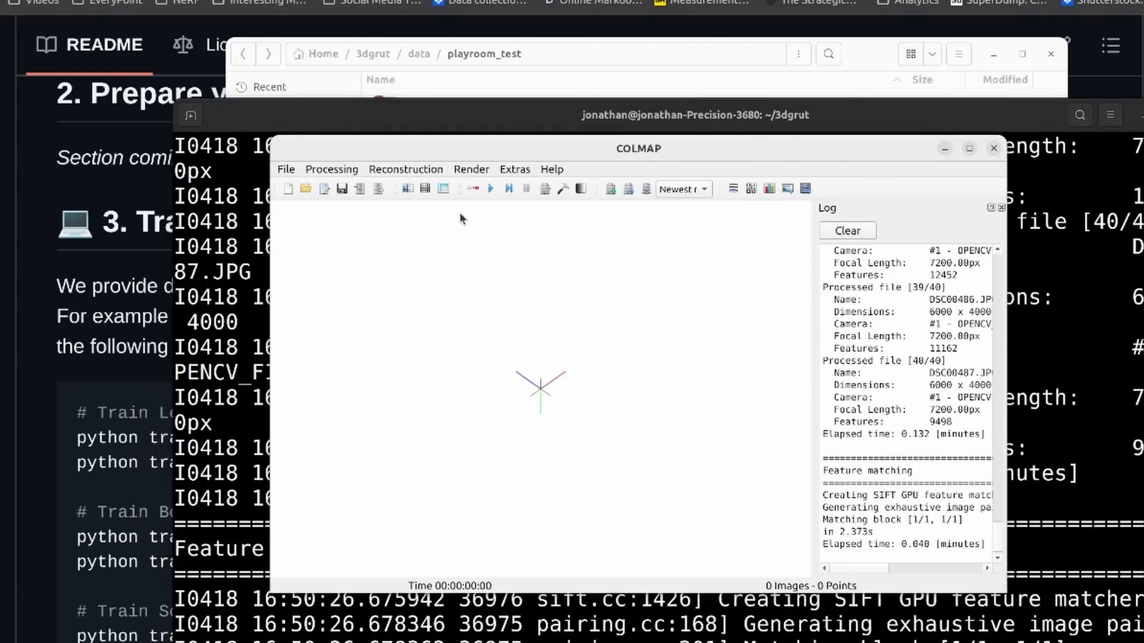
Start the reconstruction and maximize the COLMAP window to examine the point cloud and camera poses from several angles.
{"action": "left_click", "coordinate": [405, 169]}
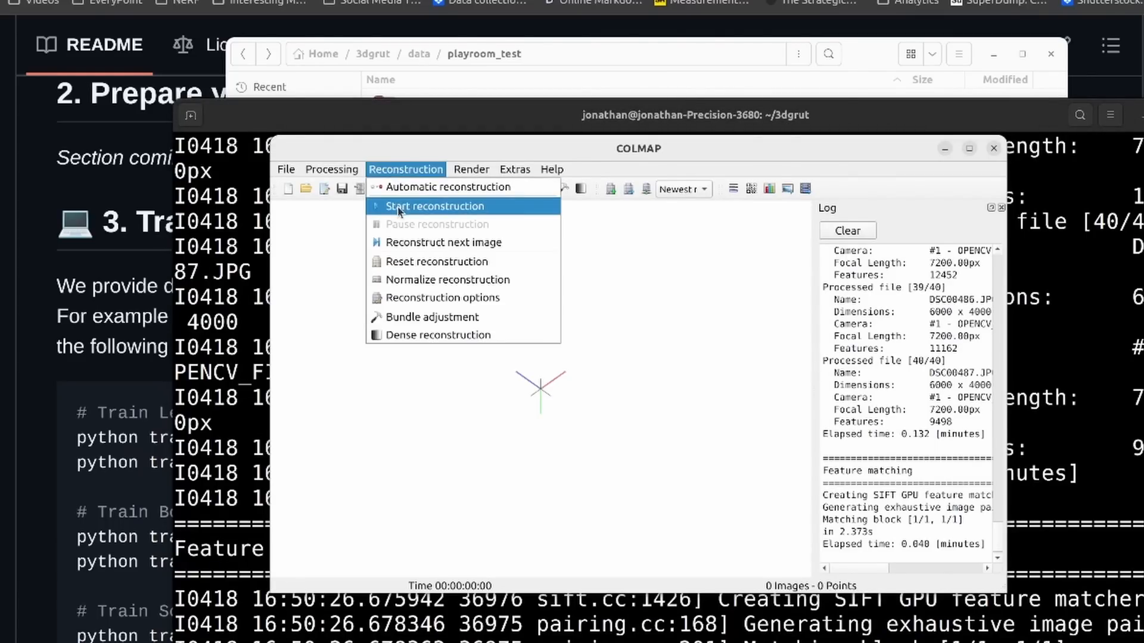
{"action": "left_click", "coordinate": [398, 209]}
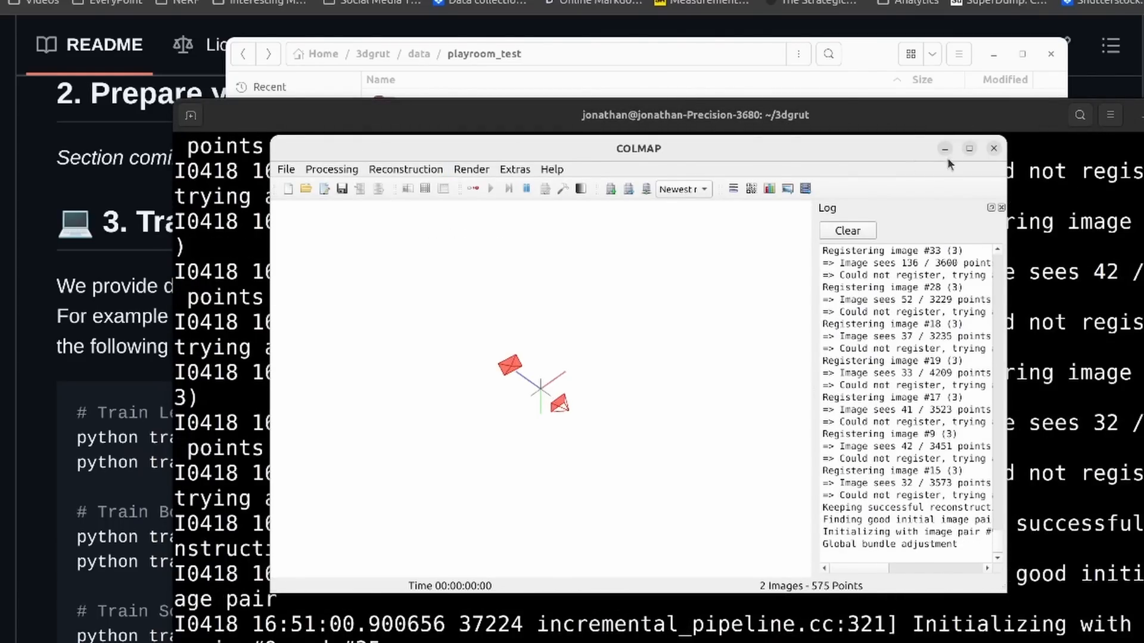
{"action": "left_click", "coordinate": [968, 148]}
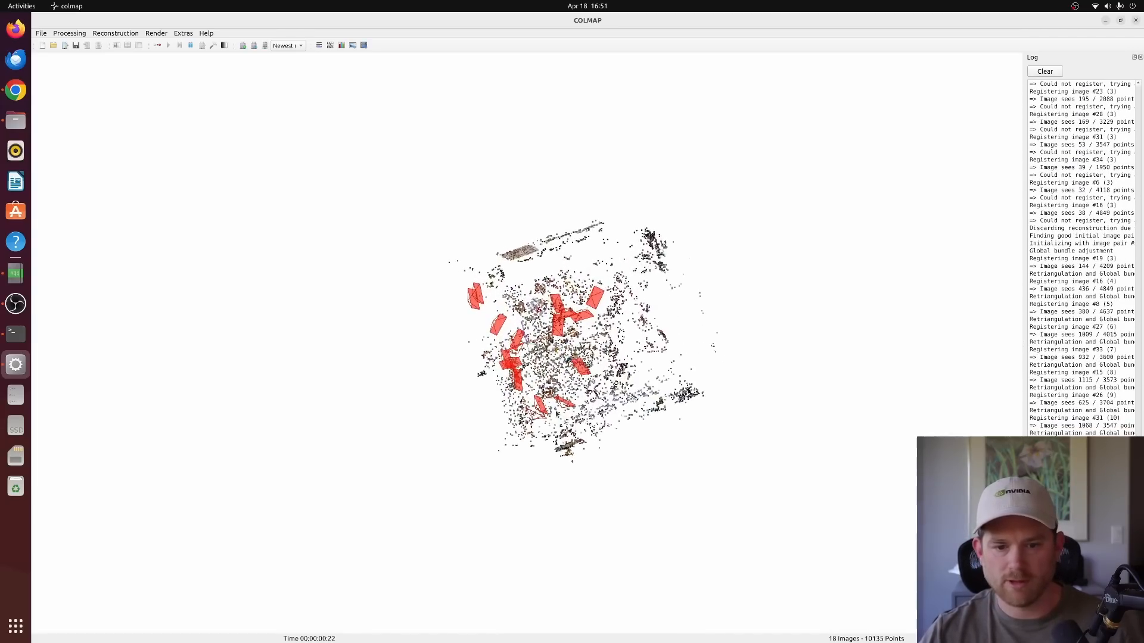
{"action": "left_click_drag", "start_coordinate": [596, 513], "coordinate": [336, 380]}
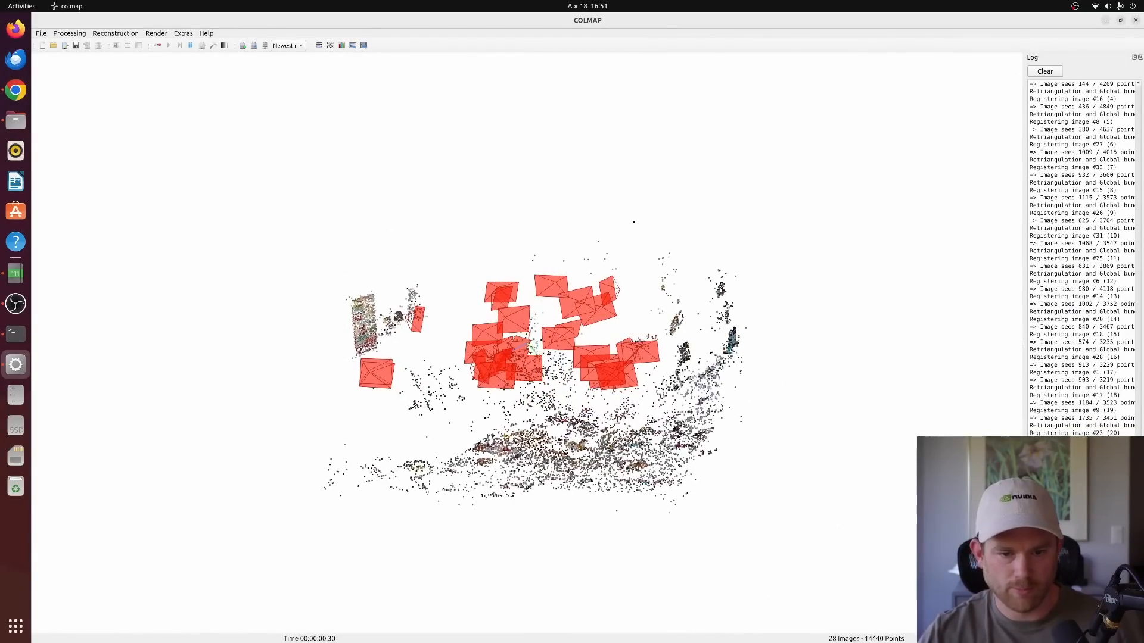
{"action": "left_click_drag", "start_coordinate": [396, 328], "coordinate": [535, 355]}
{"action": "scroll", "coordinate": [565, 366], "scroll_direction": "down", "scroll_amount": 6, "text": "alt"}
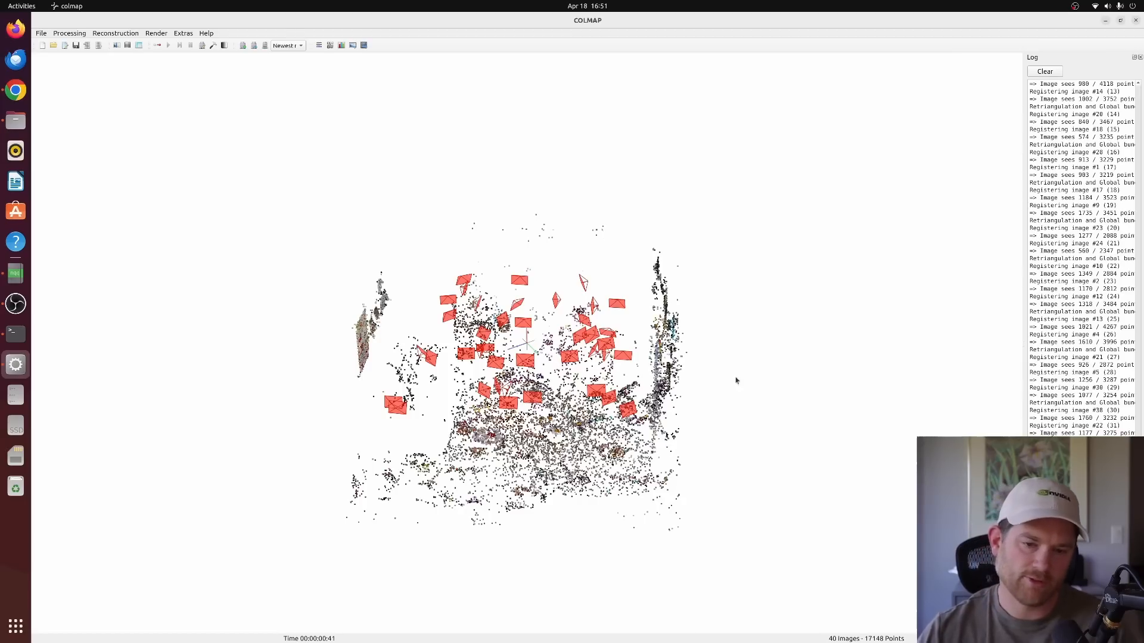
{"action": "left_click_drag", "start_coordinate": [736, 380], "coordinate": [854, 372]}
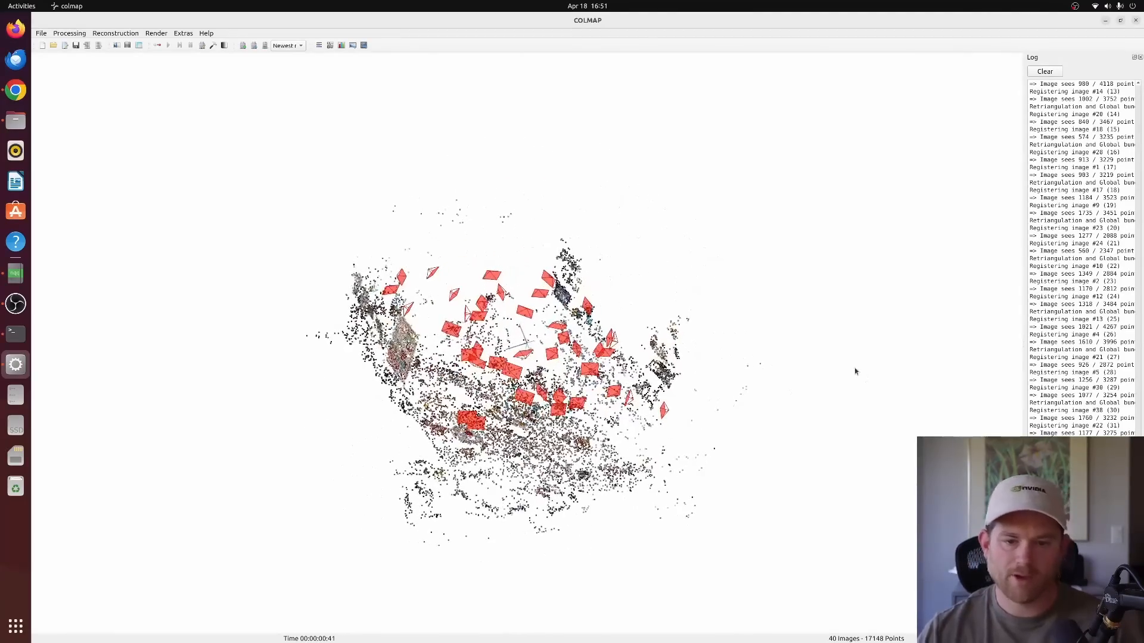
Run bundle adjustment on the reconstruction with the preset options, including 100 max_num_iterations, and close the dialog.
{"action": "left_click", "coordinate": [115, 33]}
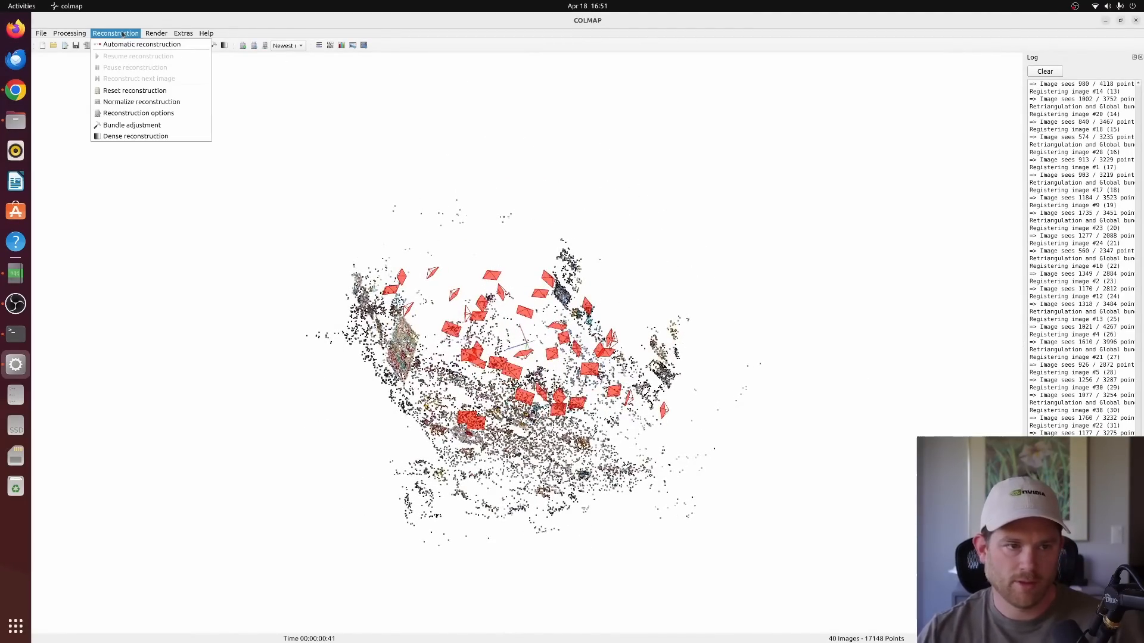
{"action": "left_click", "coordinate": [111, 125]}
{"action": "left_click", "coordinate": [626, 384]}
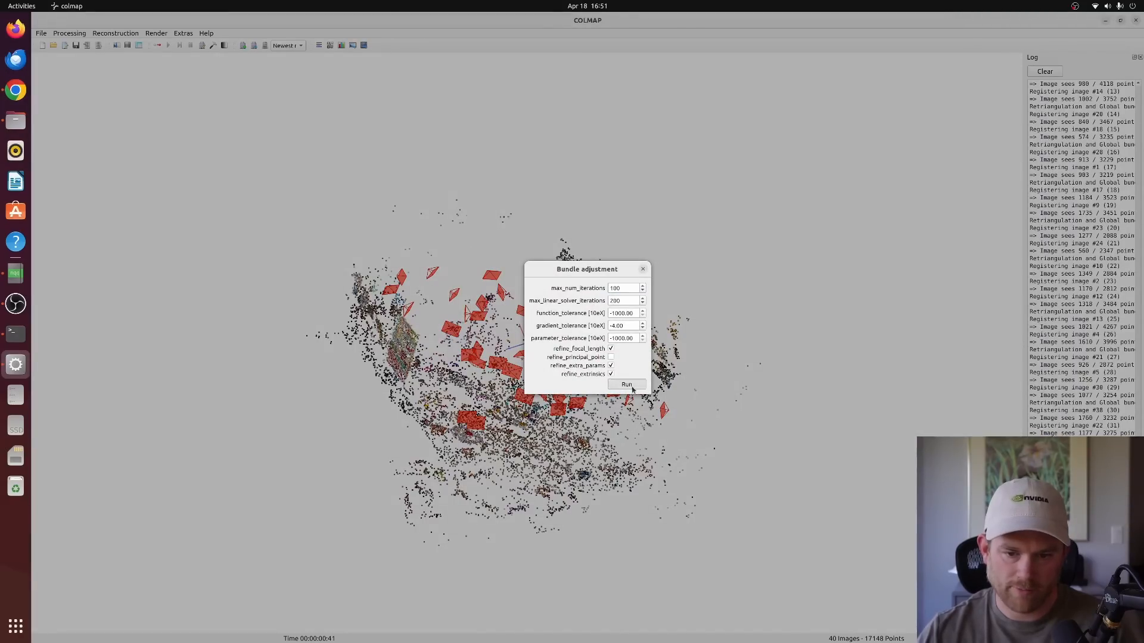
{"action": "left_click", "coordinate": [643, 270]}
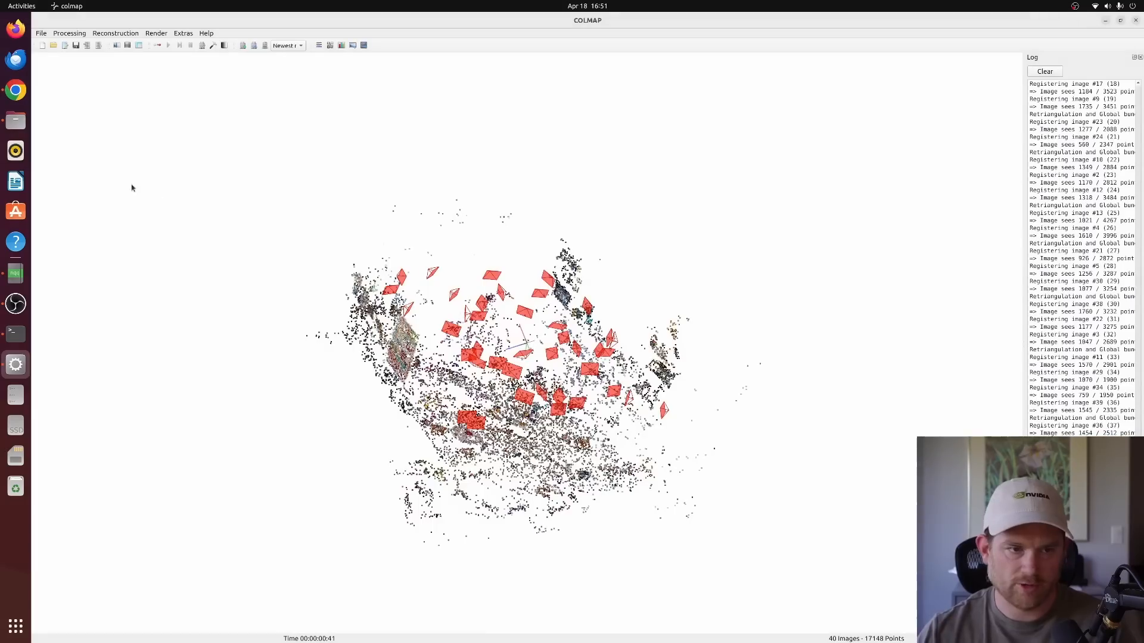
Export the reconstructed model into a new folder named 0 inside a new sparse folder in playroom_test.
{"action": "left_click", "coordinate": [120, 33]}
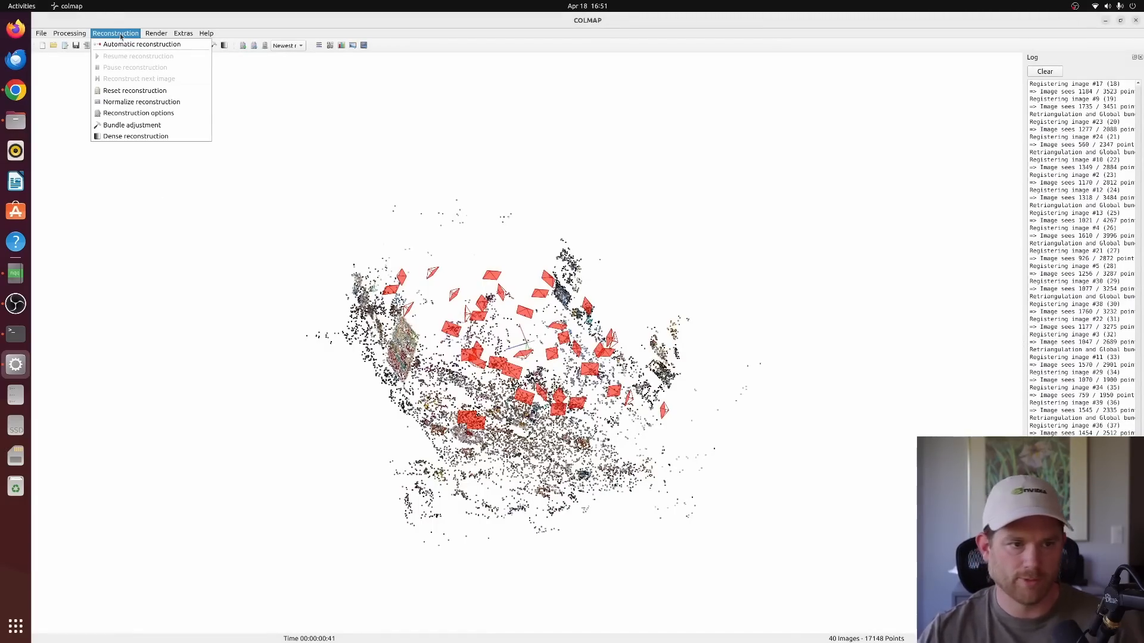
{"action": "mouse_move", "coordinate": [41, 34]}
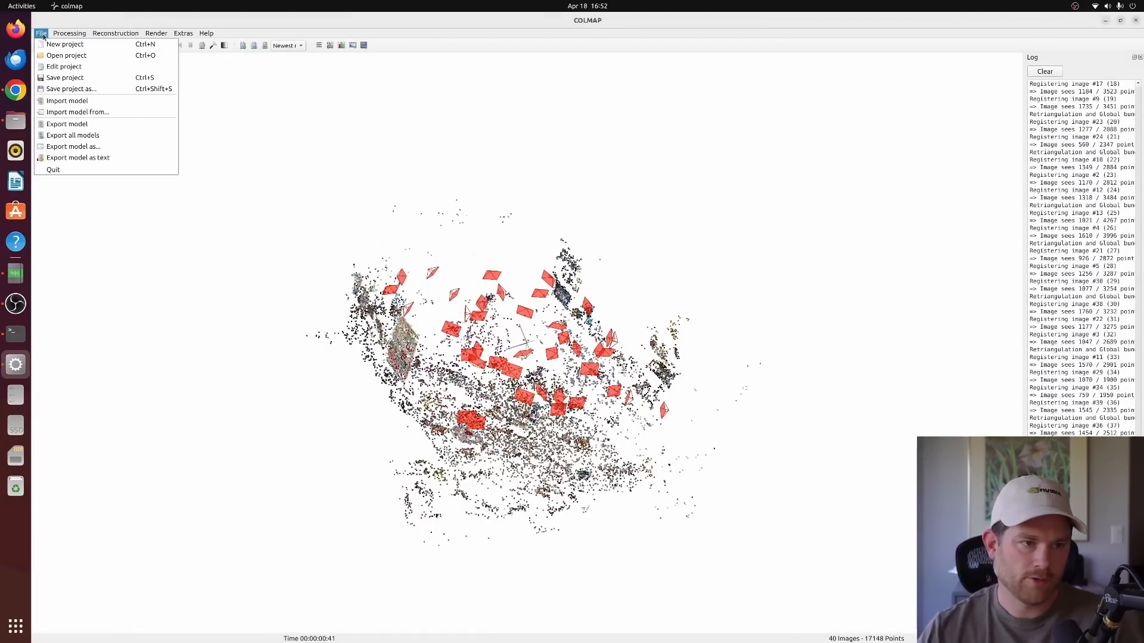
{"action": "left_click", "coordinate": [80, 124]}
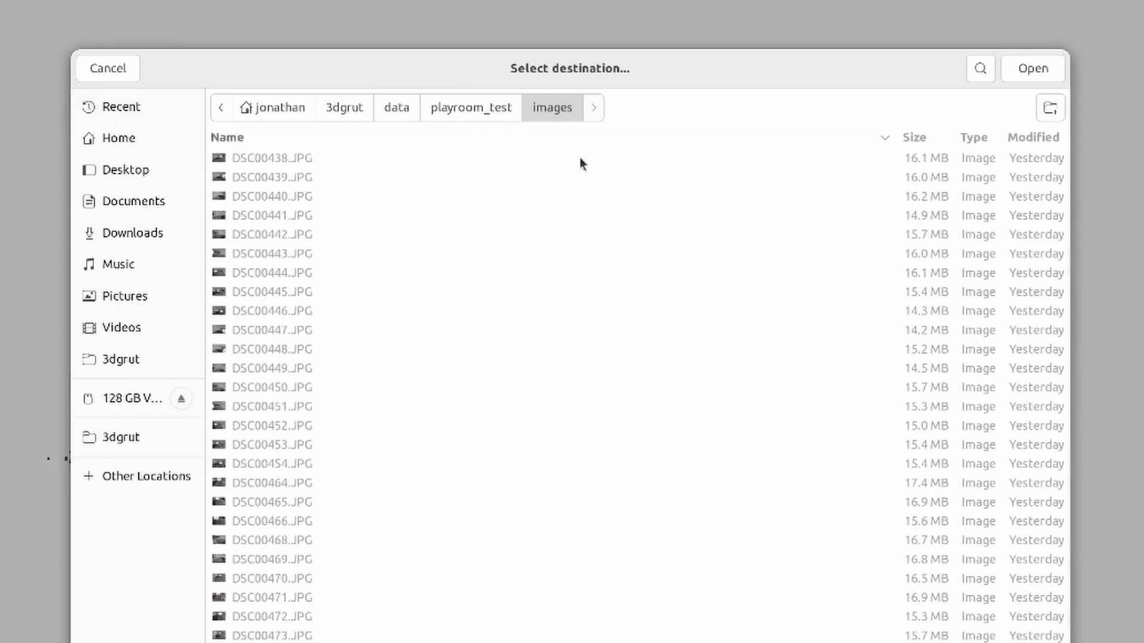
{"action": "left_click", "coordinate": [468, 109]}
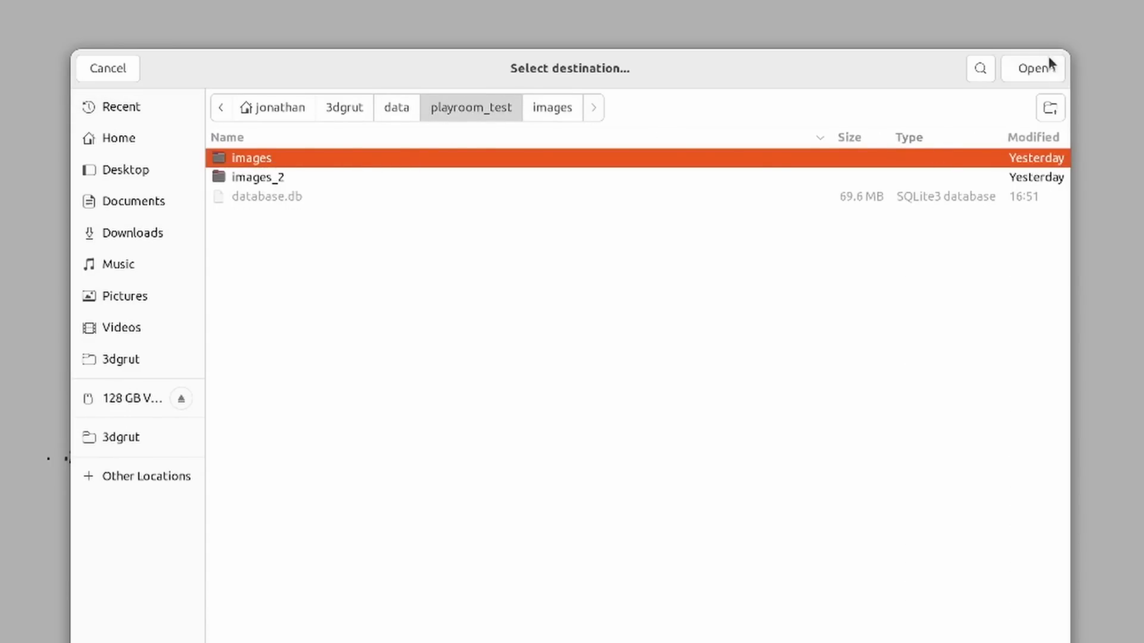
{"action": "left_click", "coordinate": [1051, 108]}
{"action": "type", "text": "sparse"}
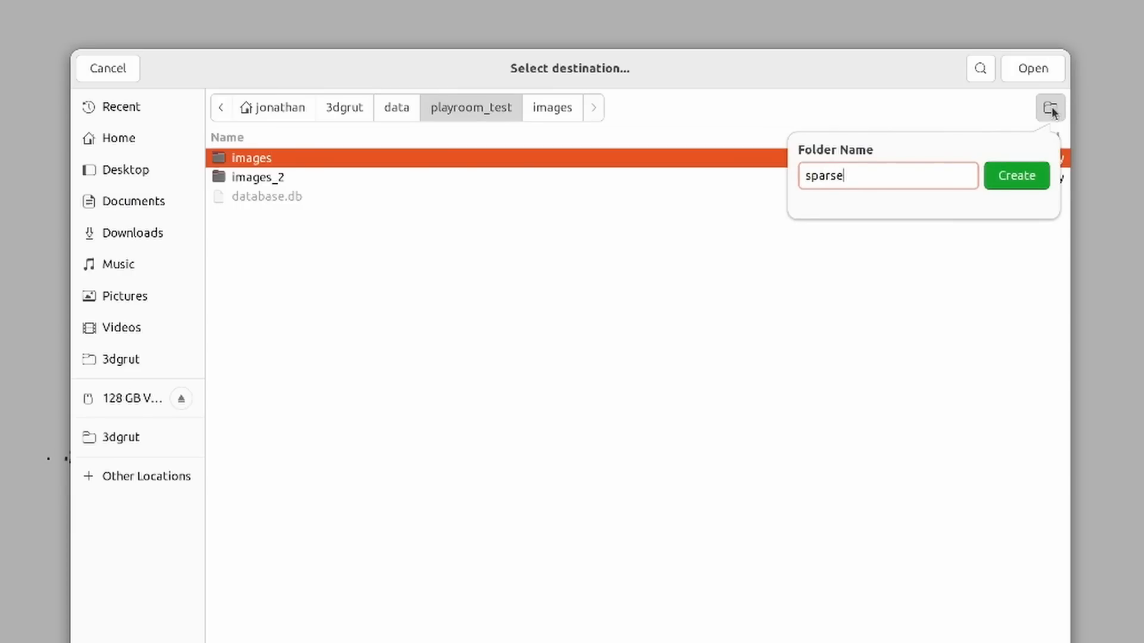
{"action": "key", "text": "Return"}
{"action": "left_click", "coordinate": [1062, 106]}
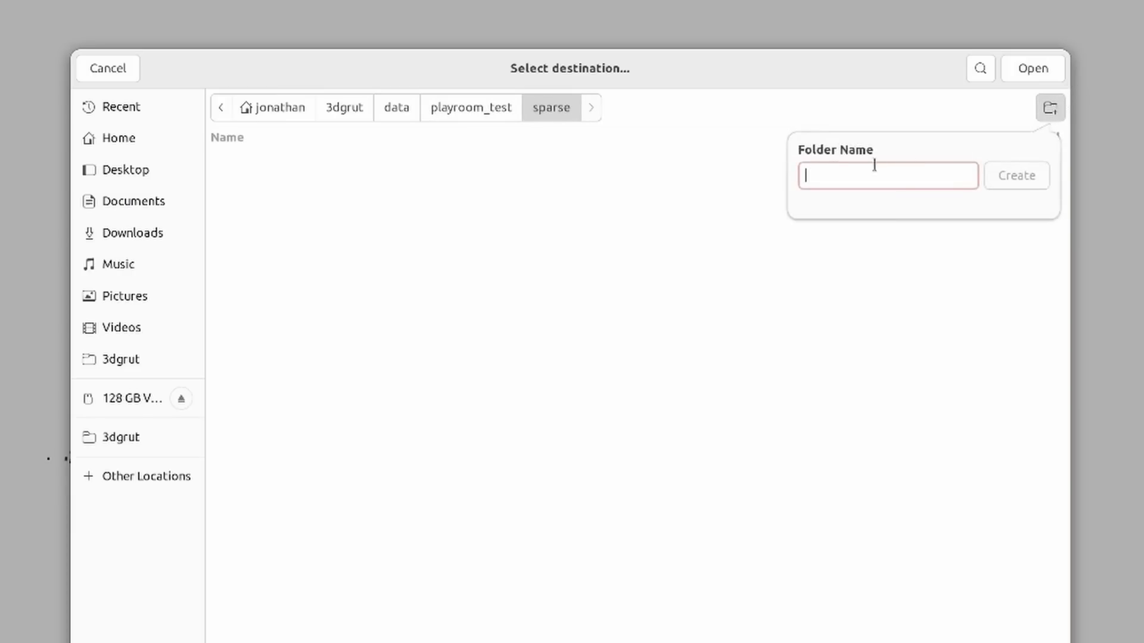
{"action": "type", "text": "0"}
{"action": "left_click", "coordinate": [1016, 175]}
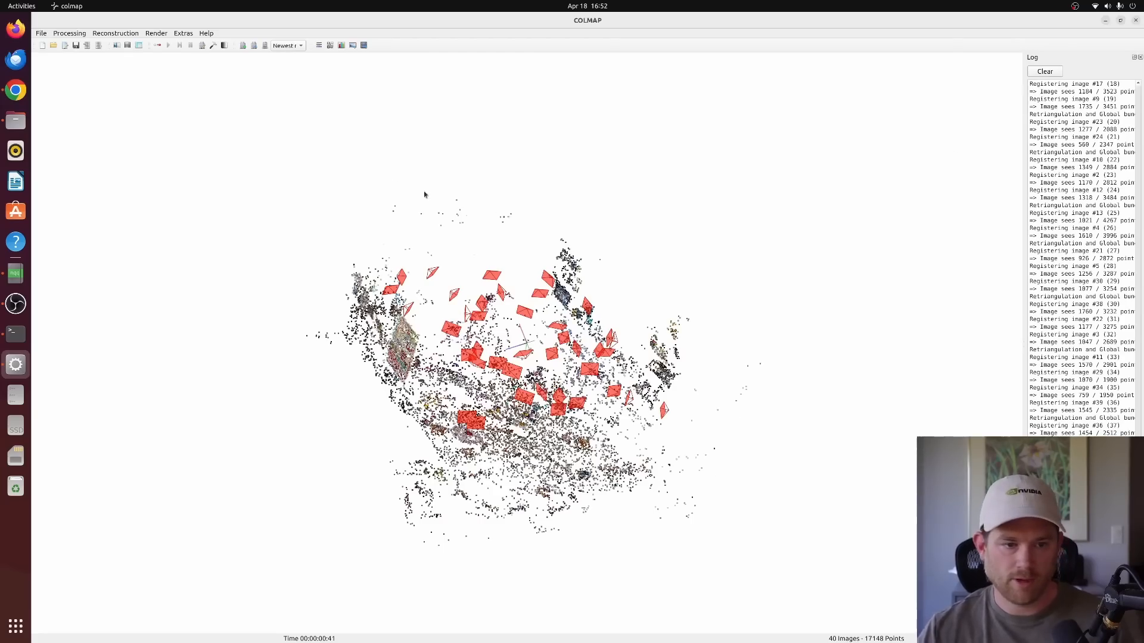
Check the exported model files in playroom_test/sparse/0 with the file manager.
{"action": "key", "text": "alt+Tab"}
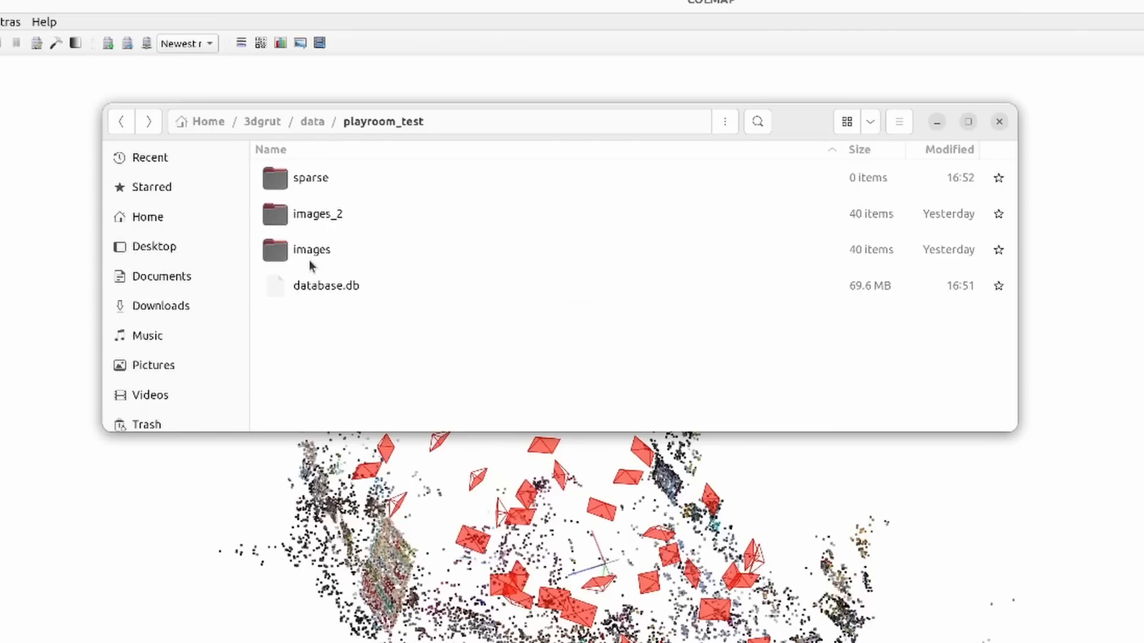
{"action": "double_click", "coordinate": [303, 177]}
{"action": "double_click", "coordinate": [313, 184]}
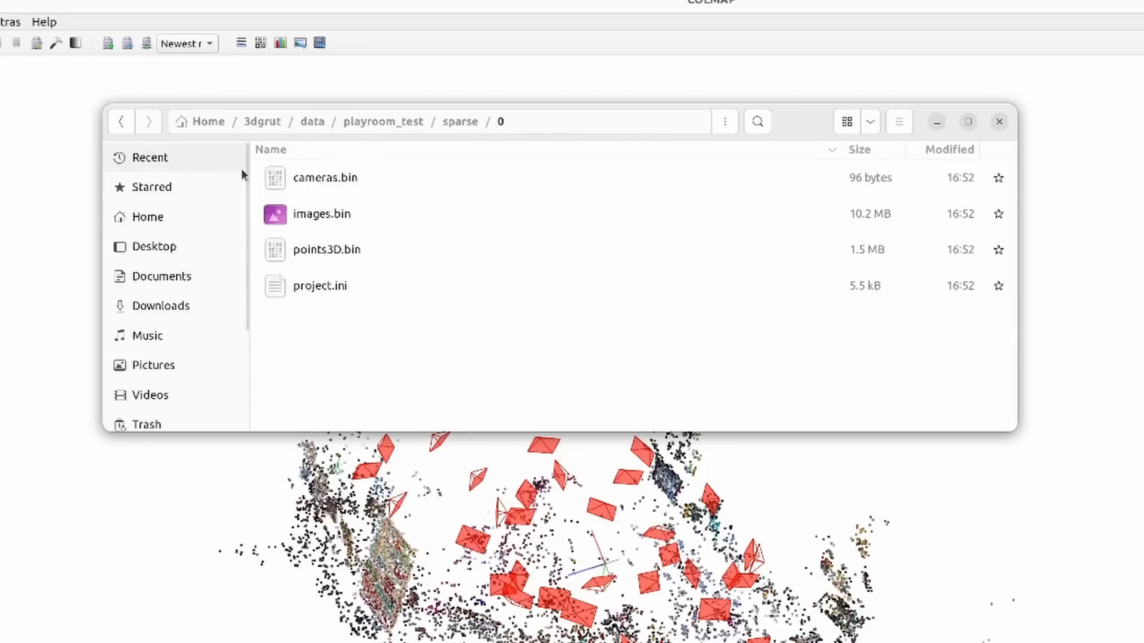
Close COLMAP, choosing to save the project at the prompt.
{"action": "left_click", "coordinate": [524, 224]}
{"action": "left_click", "coordinate": [1135, 21]}
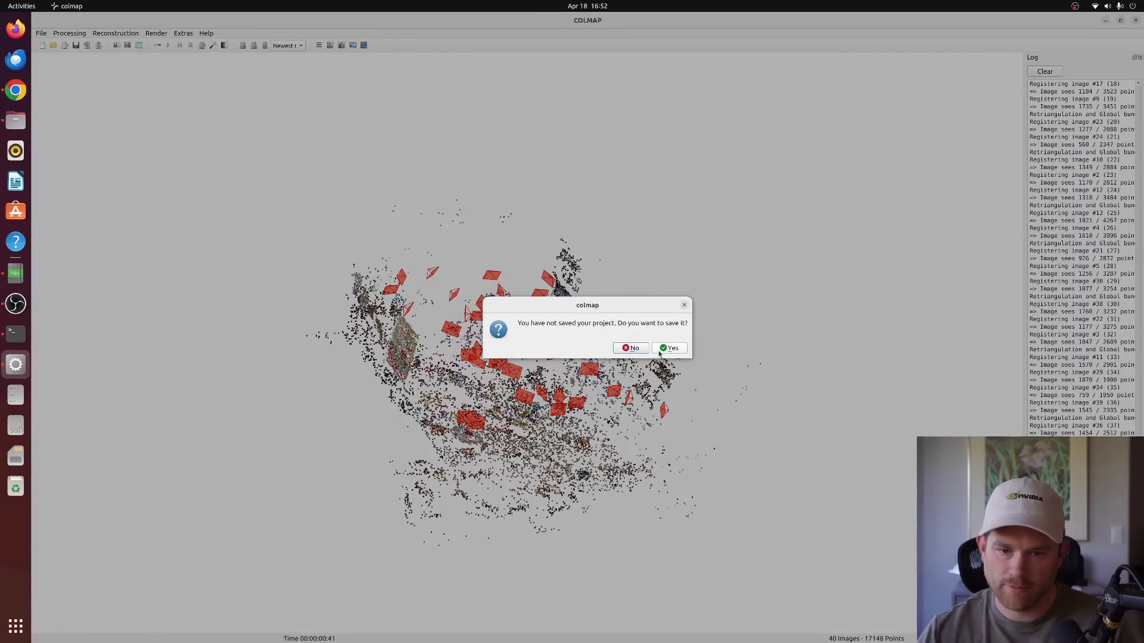
{"action": "left_click", "coordinate": [660, 351]}
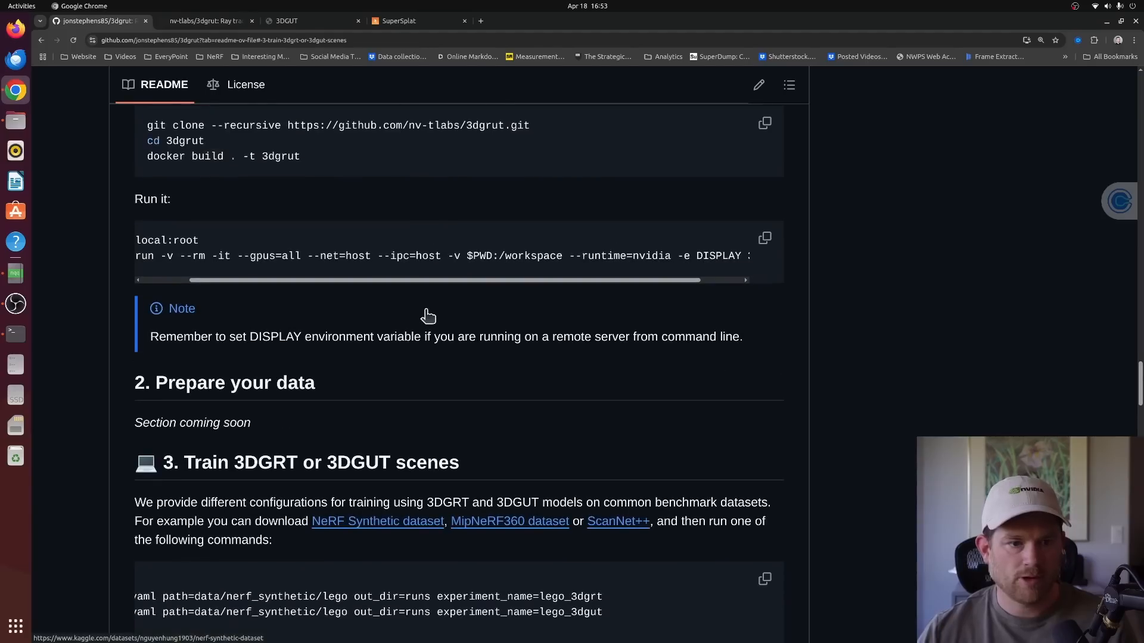
Review the README's section on training 3DGRT or 3DGUT scenes and select the full Train Bonsai command that uses apps/colmap_3dgut.yaml.
{"action": "scroll", "coordinate": [428, 317], "scroll_direction": "down", "scroll_amount": 5}
{"action": "left_click_drag", "start_coordinate": [184, 196], "coordinate": [471, 201]}
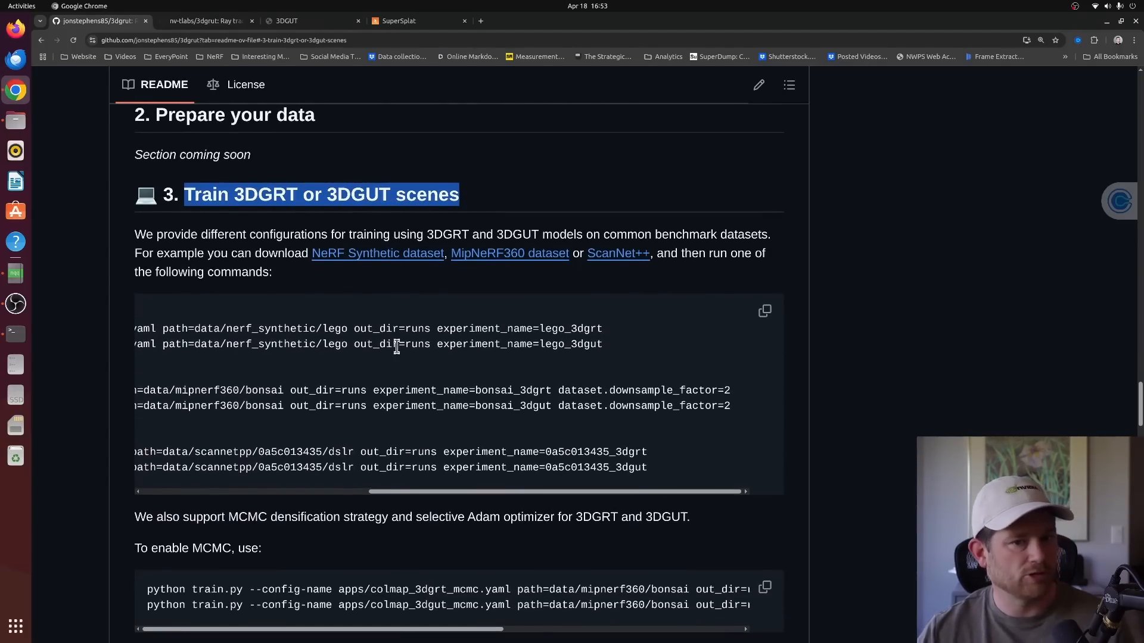
{"action": "left_click_drag", "start_coordinate": [369, 491], "coordinate": [103, 481]}
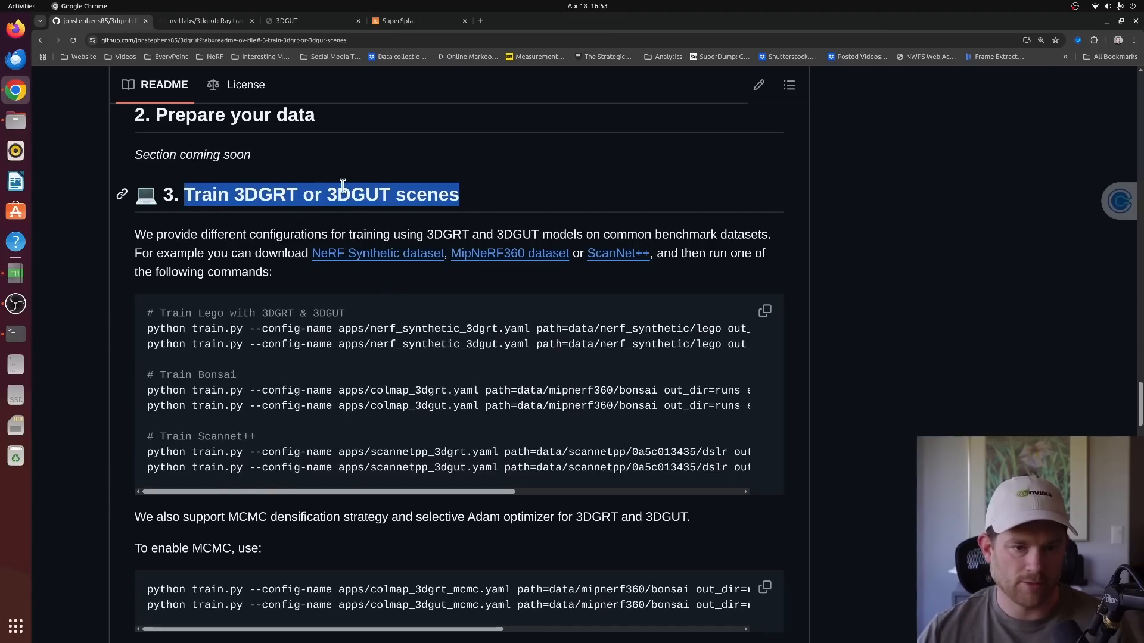
{"action": "left_click_drag", "start_coordinate": [340, 183], "coordinate": [263, 349]}
{"action": "left_click", "coordinate": [170, 390]}
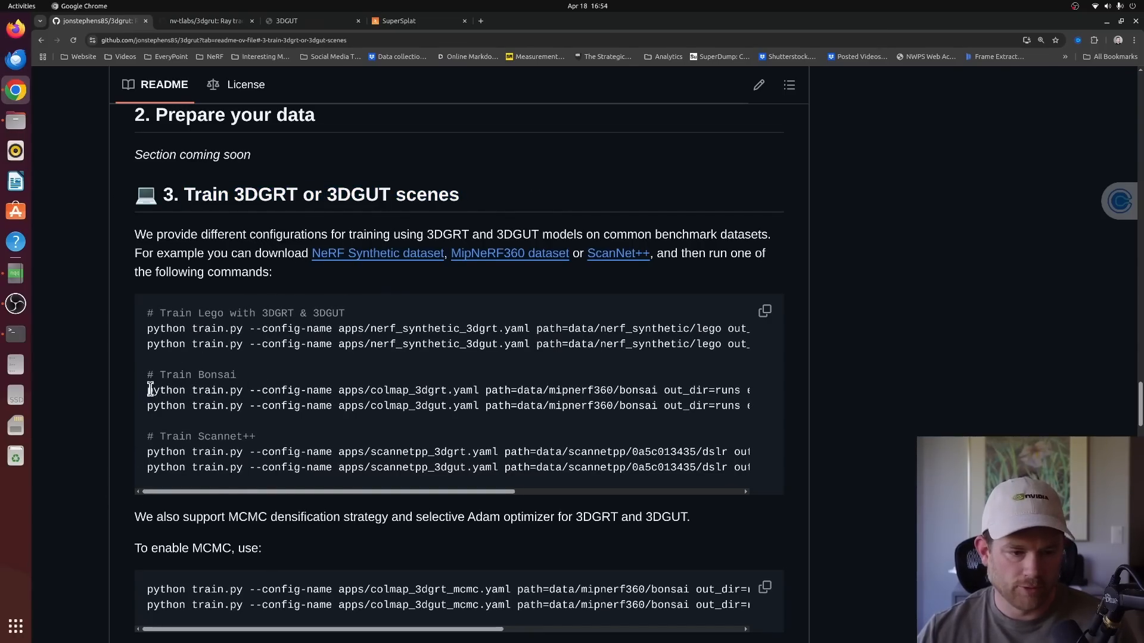
{"action": "left_click_drag", "start_coordinate": [147, 407], "coordinate": [337, 405]}
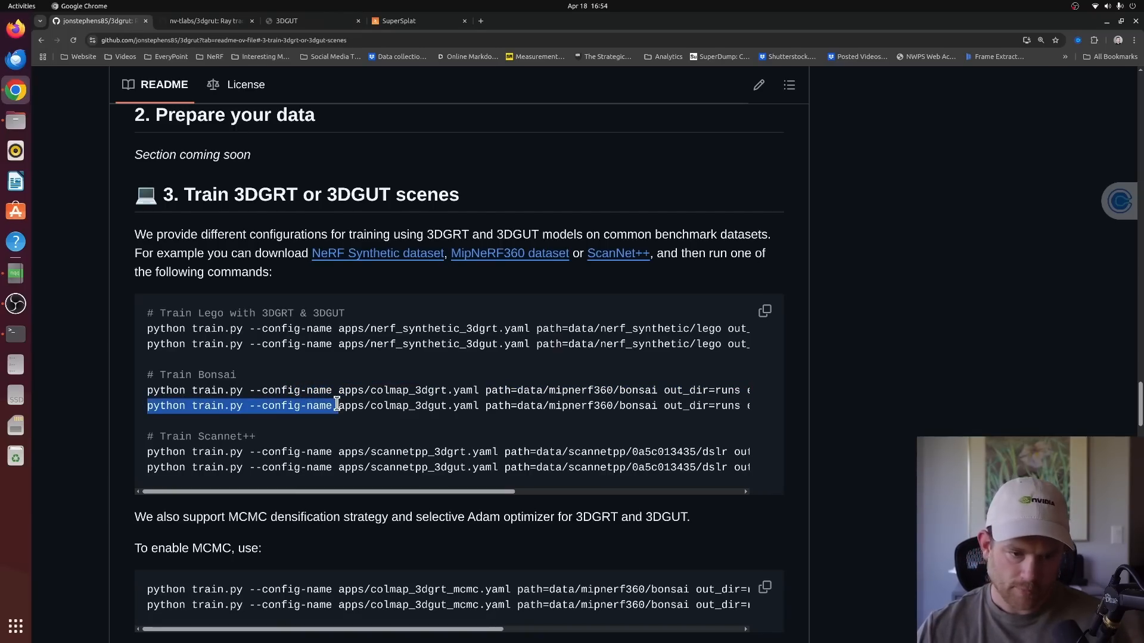
{"action": "left_click_drag", "start_coordinate": [148, 407], "coordinate": [738, 422]}
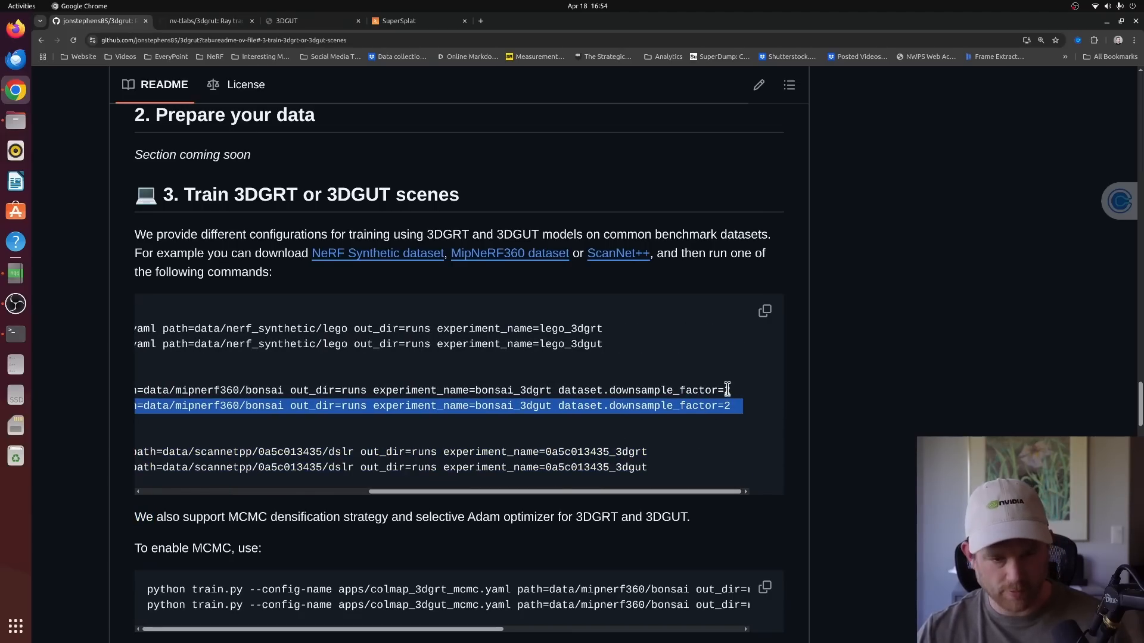
Open Notepadqq and add several blank lines below the last saved training command.
{"action": "key", "text": "super"}
{"action": "type", "text": "note"}
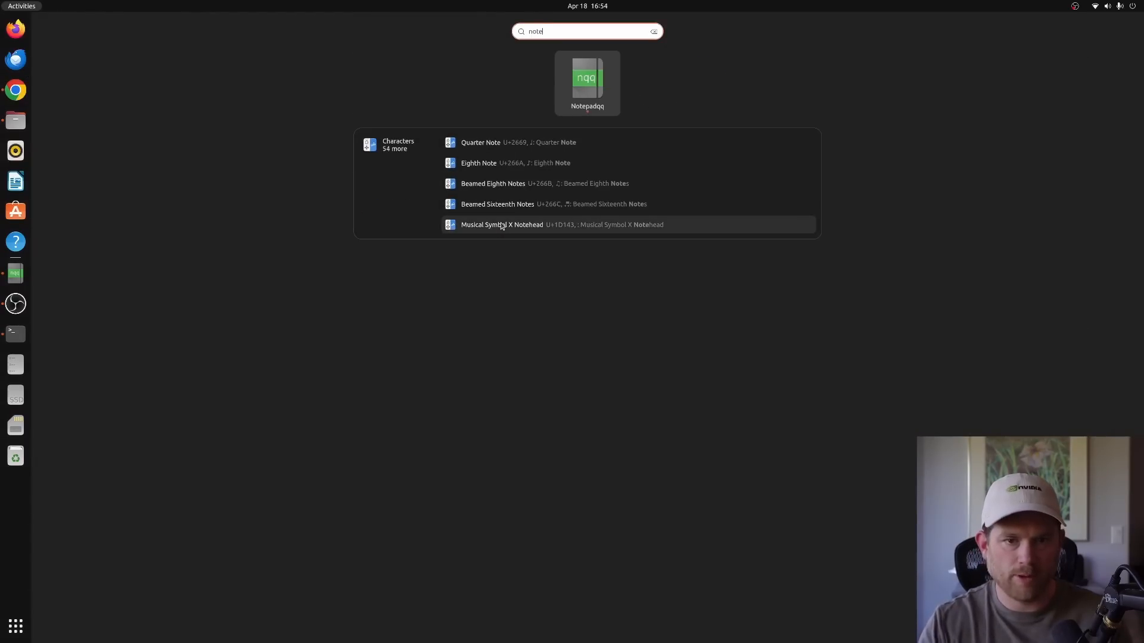
{"action": "key", "text": "Return"}
{"action": "left_click", "coordinate": [801, 167]}
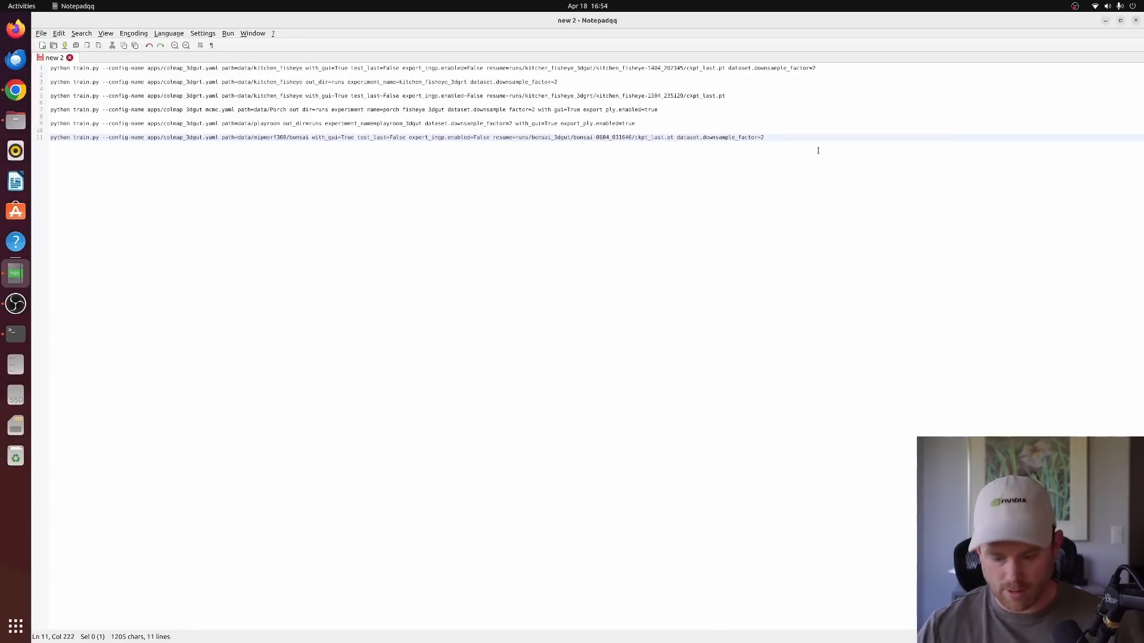
{"action": "key", "text": "Return"}
{"action": "key", "text": "Return"}
{"action": "key", "text": "Return"}
{"action": "key", "text": "Return"}
{"action": "key", "text": "Return"}
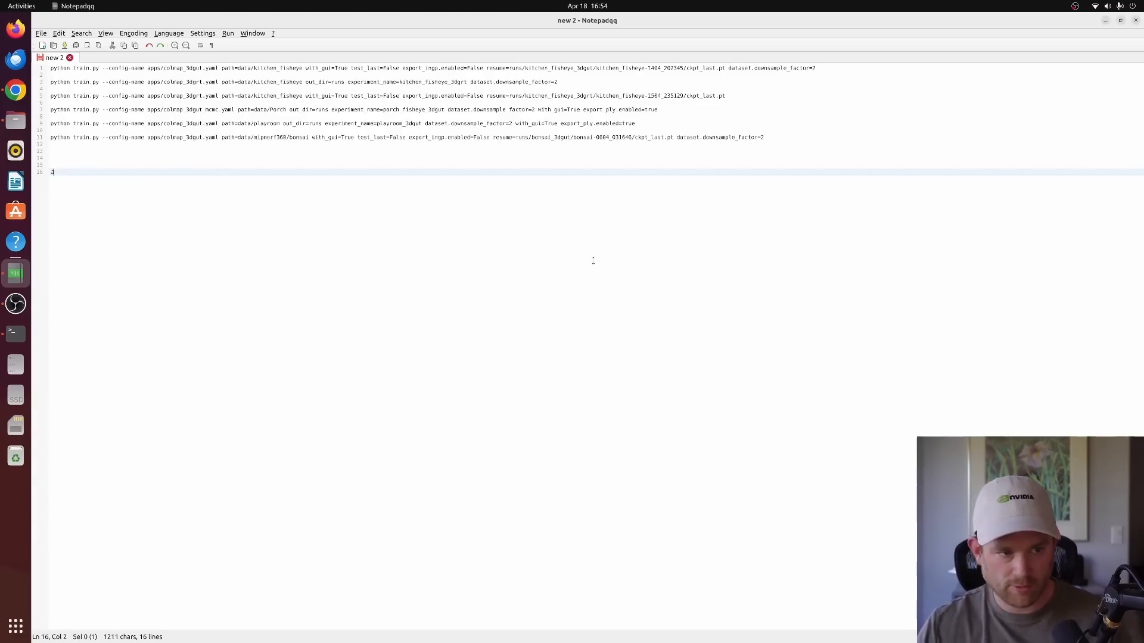
Copy the selected Bonsai 3DGUT training command from the README in Chrome and paste it below the existing commands in Notepadqq.
{"action": "key", "text": "alt+Tab"}
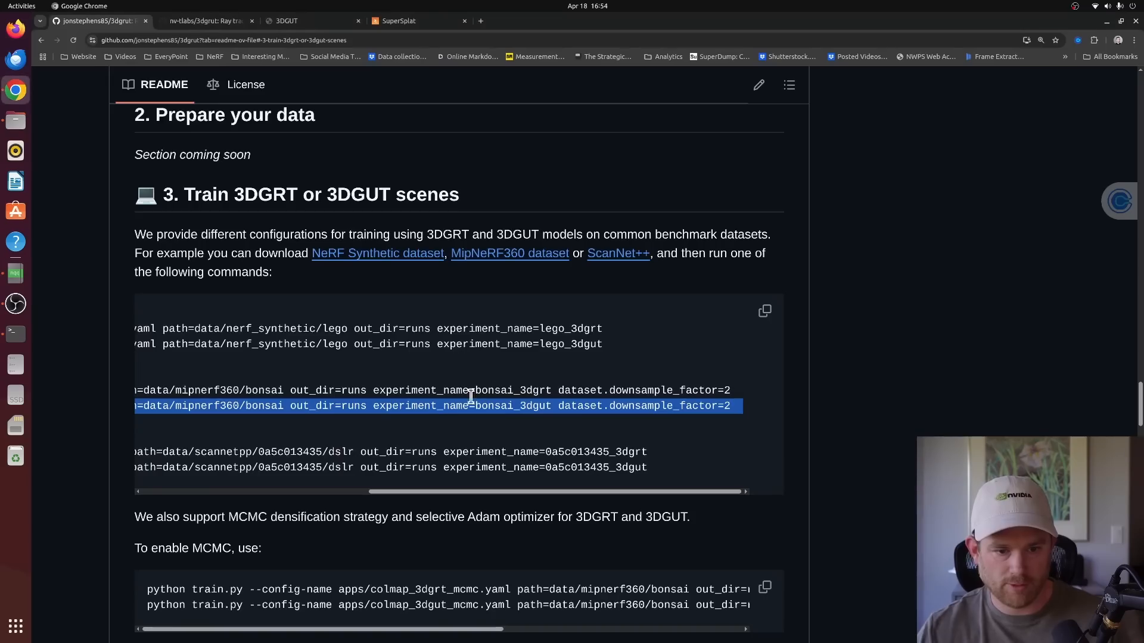
{"action": "right_click", "coordinate": [464, 406]}
{"action": "left_click", "coordinate": [477, 417]}
{"action": "key", "text": "alt+Tab"}
{"action": "key", "text": "ctrl+v"}
{"action": "key", "text": "Return"}
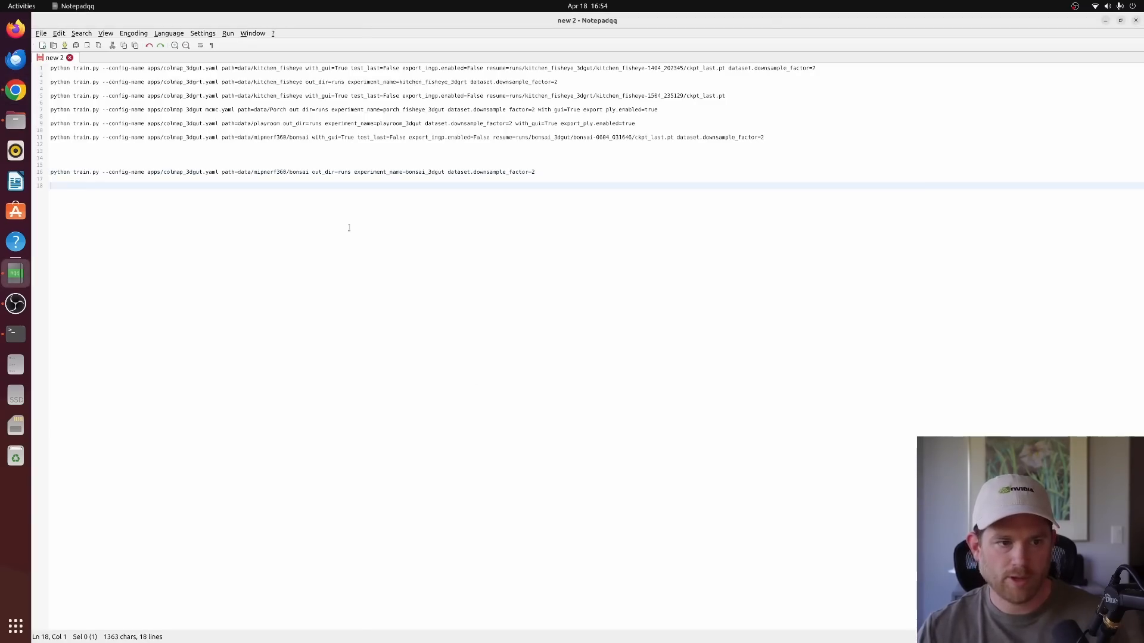
Enlarge the text and change the pasted command's dataset path to data/playroom_test.
{"action": "scroll", "coordinate": [391, 215], "scroll_direction": "up", "scroll_amount": 5, "text": "ctrl"}
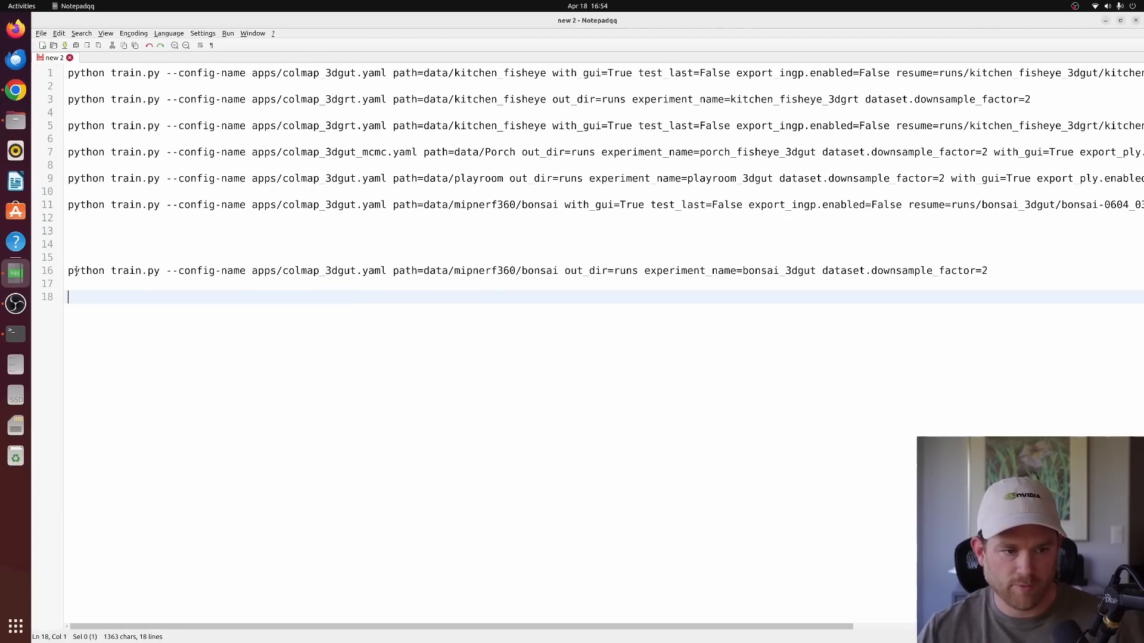
{"action": "left_click_drag", "start_coordinate": [76, 270], "coordinate": [569, 271]}
{"action": "left_click", "coordinate": [467, 270]}
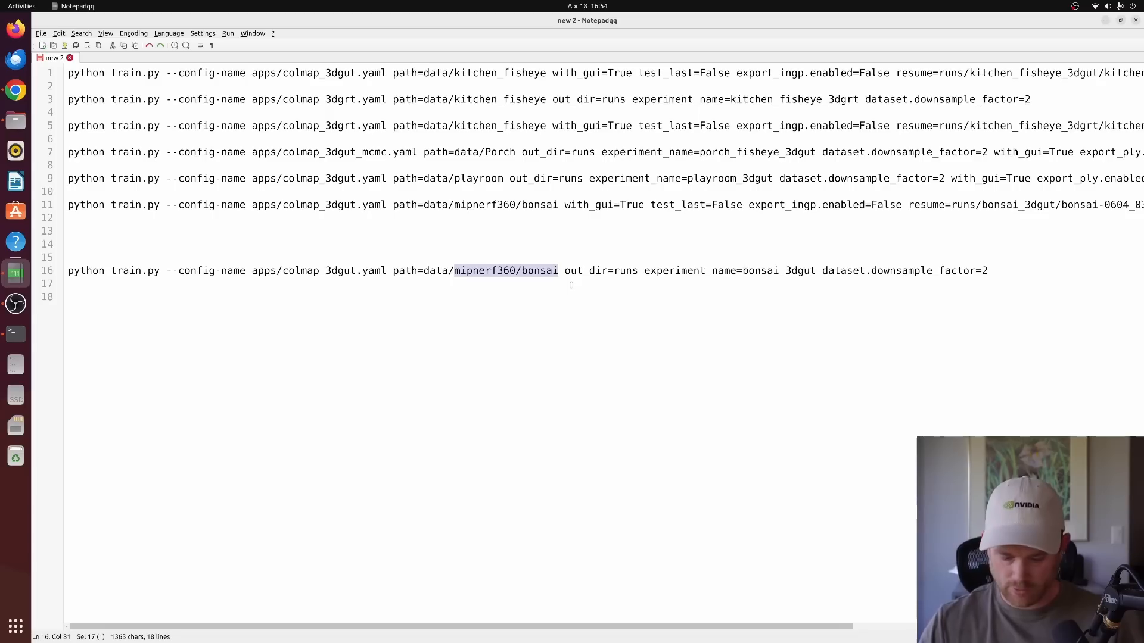
{"action": "key", "text": "BackSpace"}
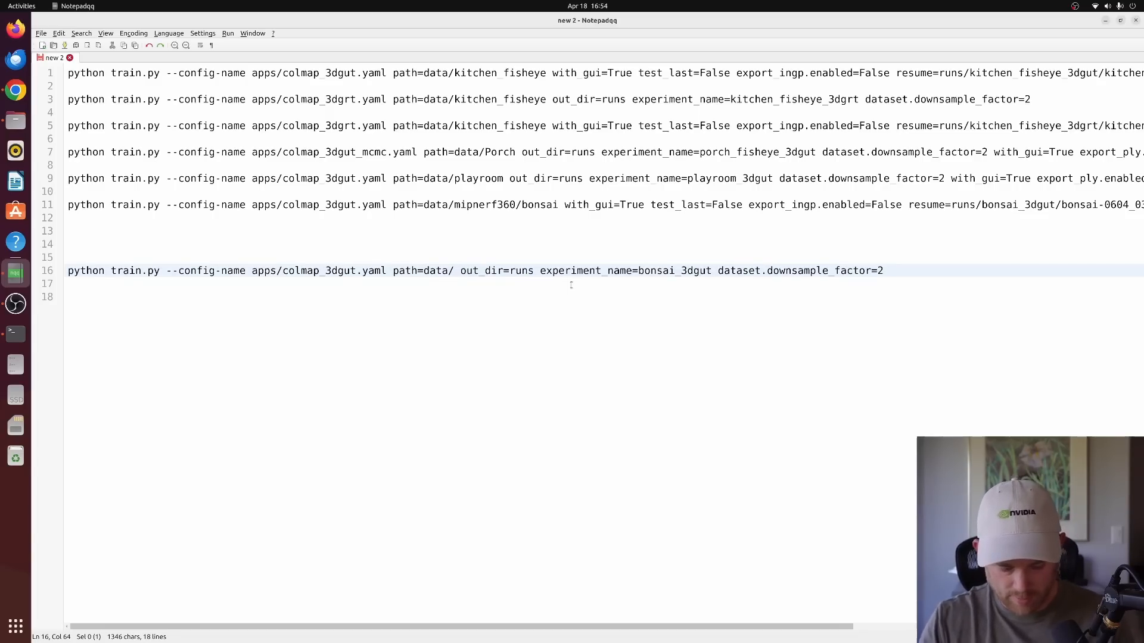
{"action": "type", "text": "playroom"}
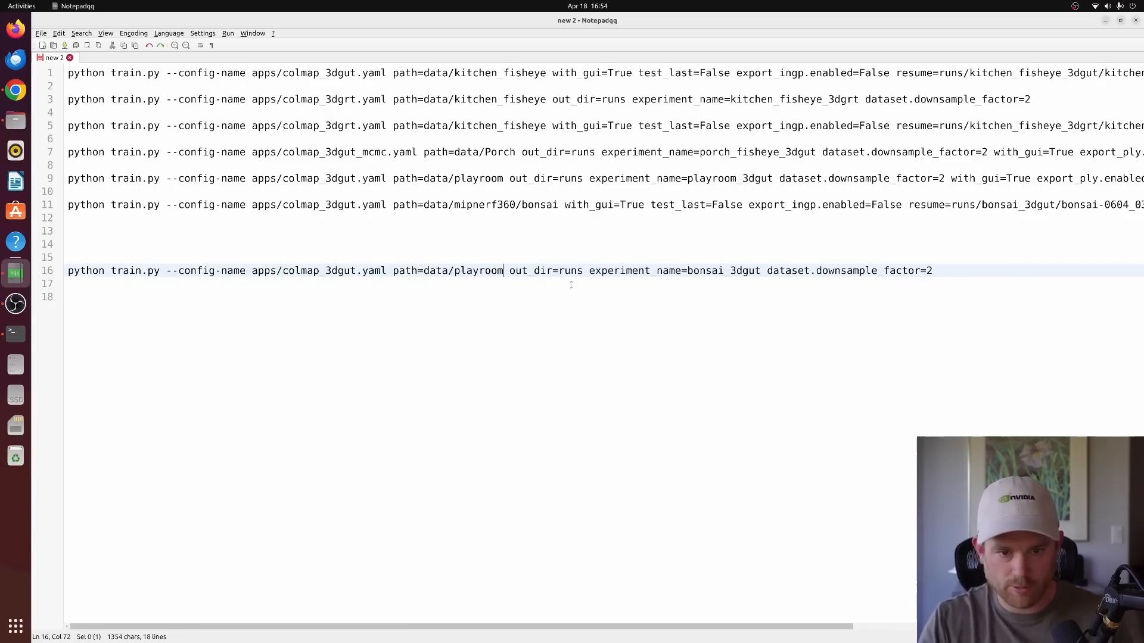
{"action": "type", "text": "_test"}
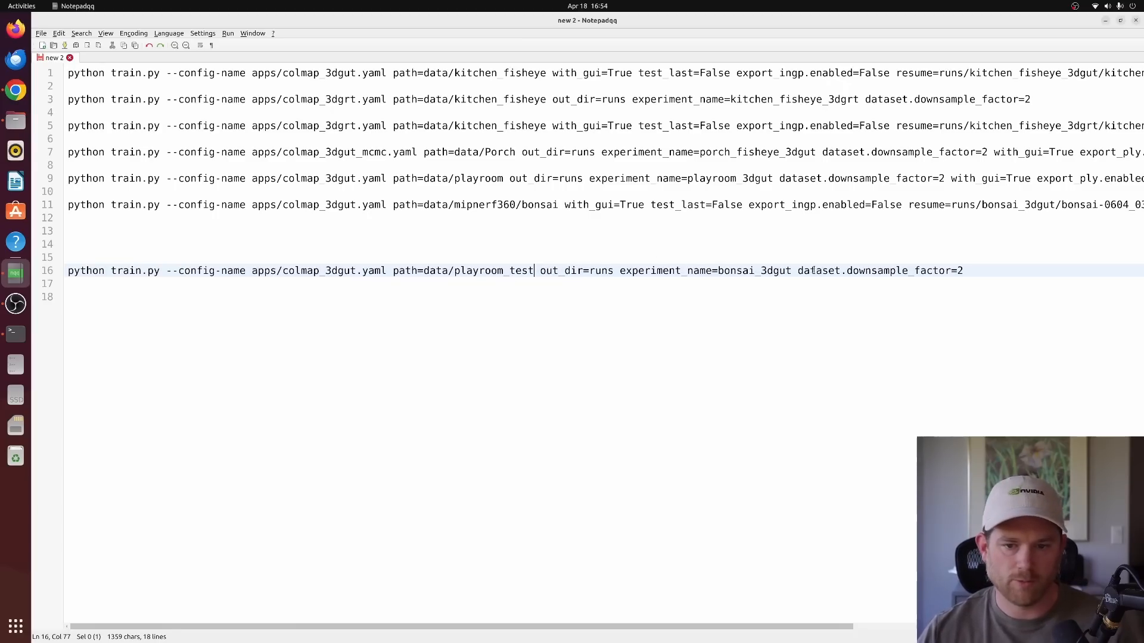
Change the pasted command's experiment_name to playroom_test1_3dgut.
{"action": "left_click_drag", "start_coordinate": [719, 271], "coordinate": [749, 271]}
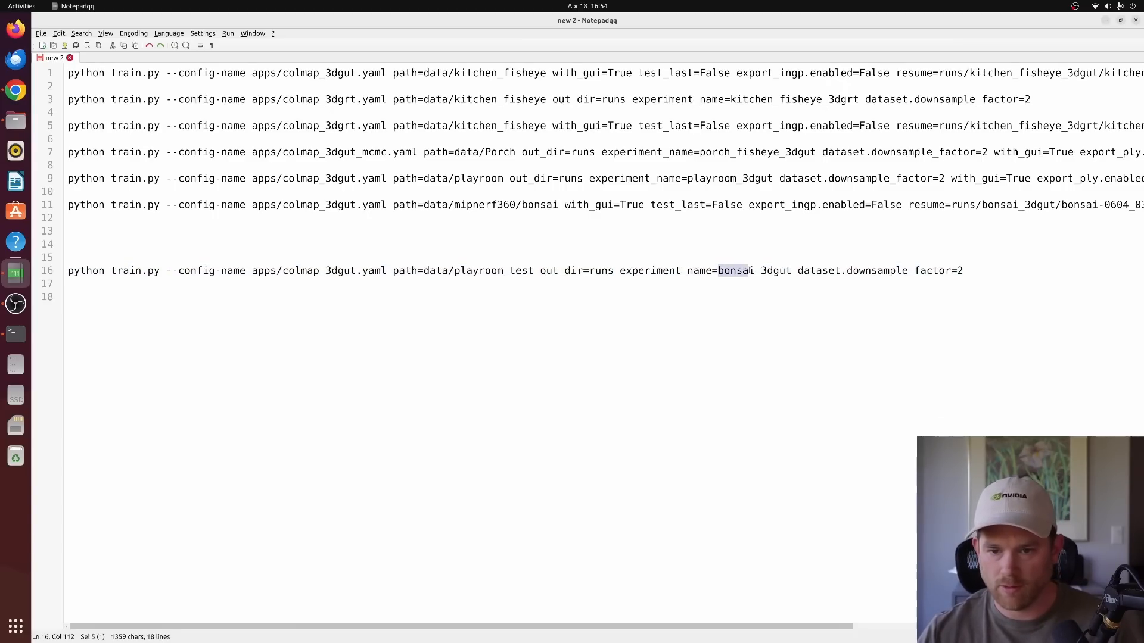
{"action": "type", "text": "plaroom"}
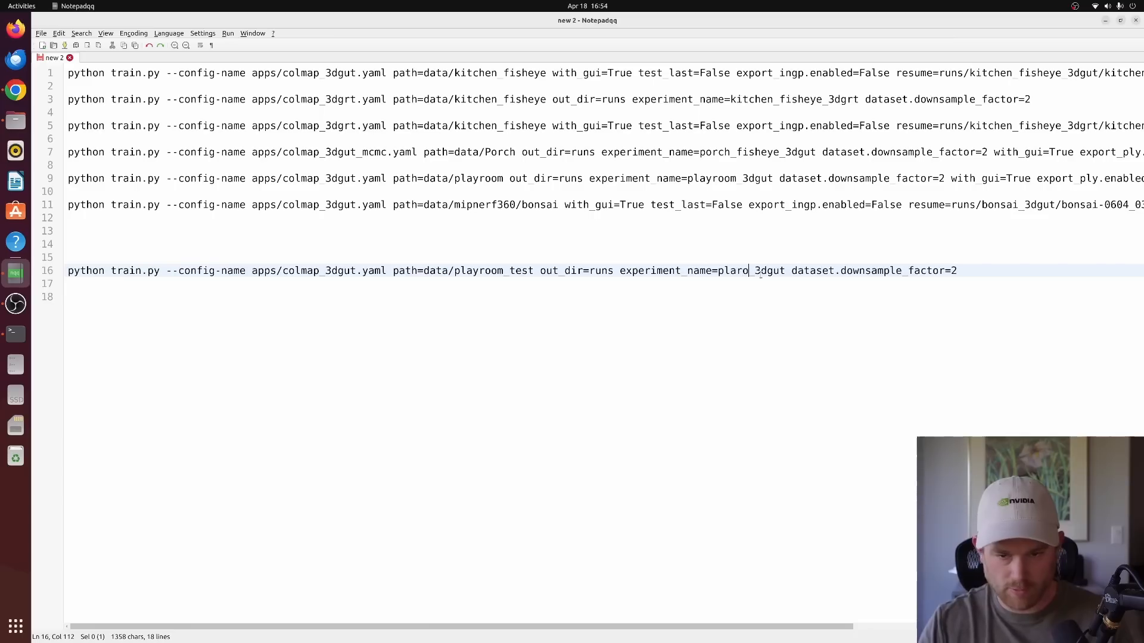
{"action": "key", "text": "BackSpace"}
{"action": "key", "text": "BackSpace"}
{"action": "key", "text": "BackSpace"}
{"action": "key", "text": "BackSpace"}
{"action": "key", "text": "BackSpace"}
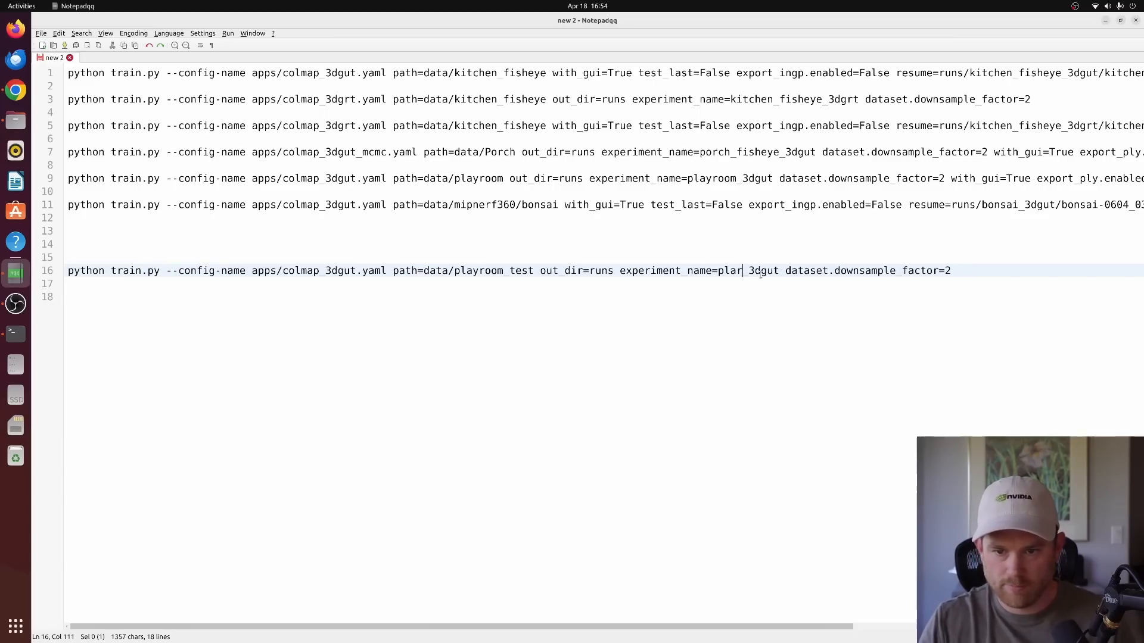
{"action": "type", "text": "yroom_test"}
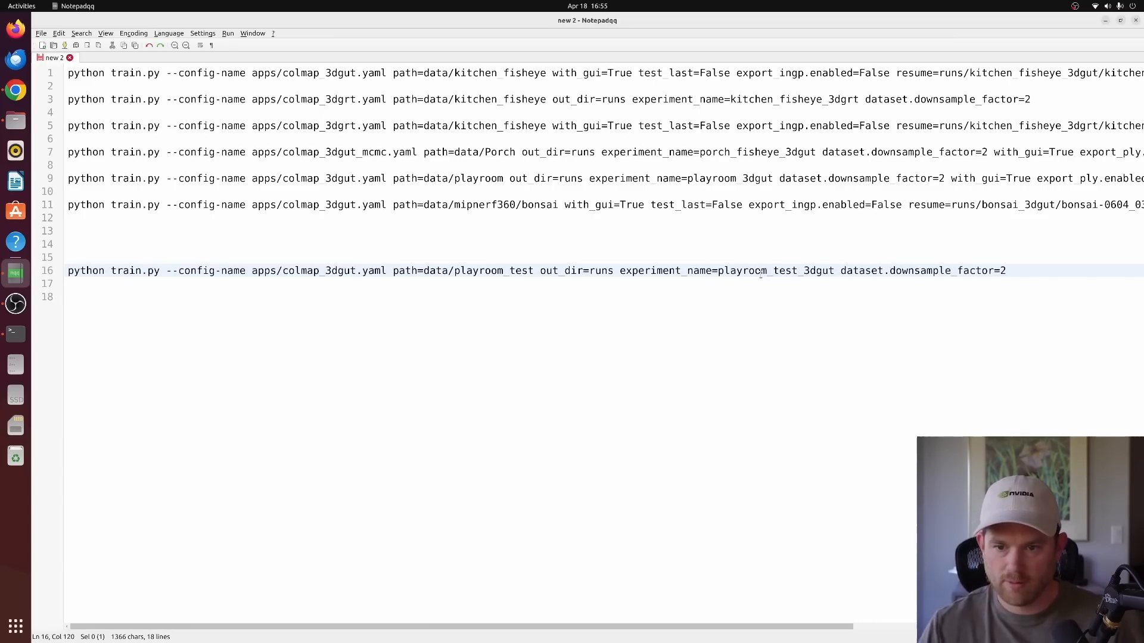
{"action": "type", "text": "1"}
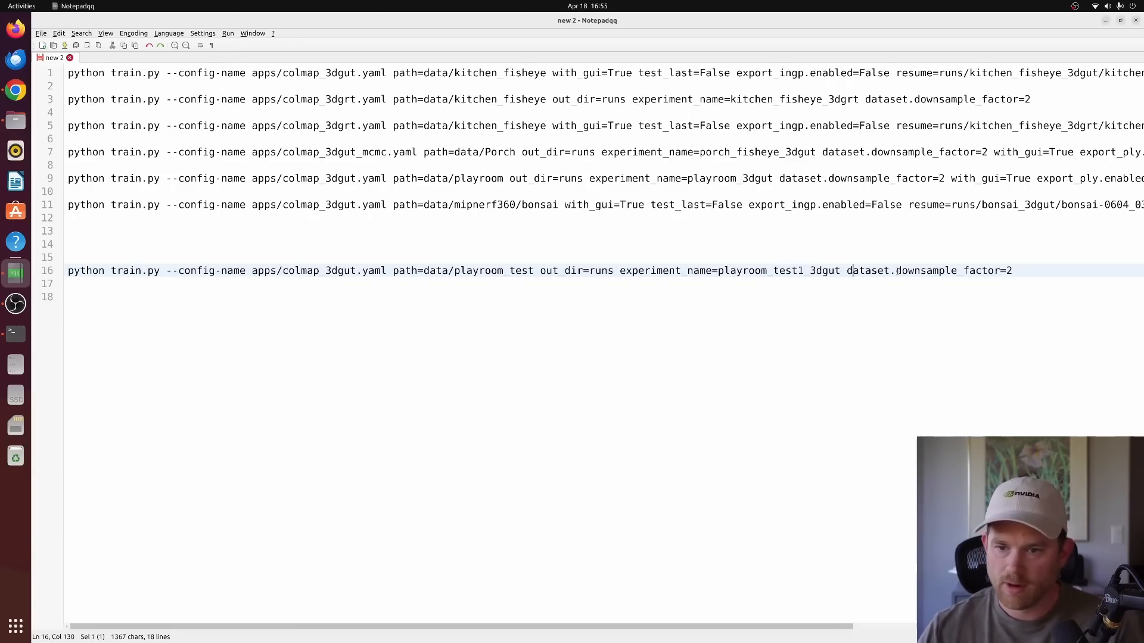
Set dataset.downsample_factor to 1 in the pasted command.
{"action": "left_click_drag", "start_coordinate": [898, 272], "coordinate": [1066, 279]}
{"action": "left_click", "coordinate": [1012, 272]}
{"action": "key", "text": "BackSpace"}
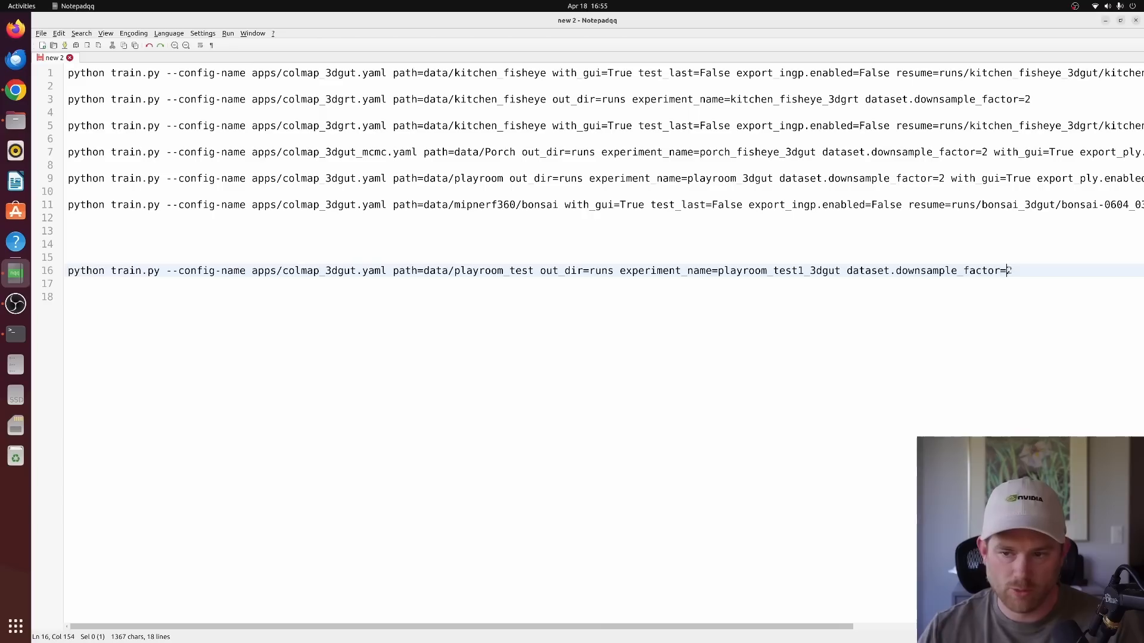
{"action": "type", "text": "1"}
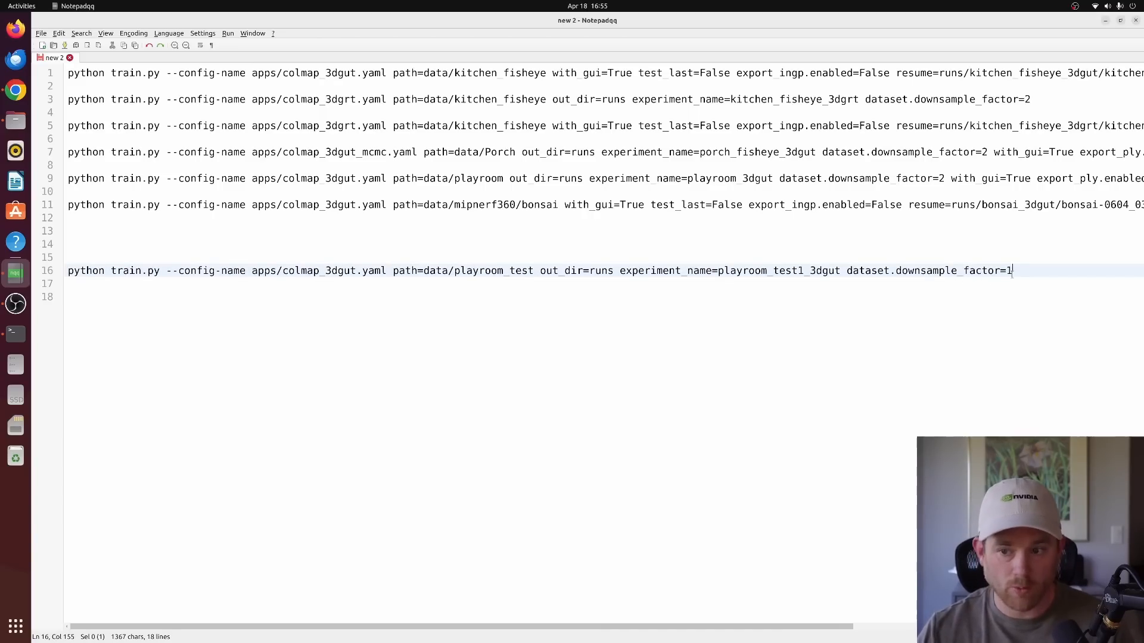
Try removing the dataset.downsample_factor=1 argument from the pasted command, and undo the removal.
{"action": "left_click_drag", "start_coordinate": [1019, 271], "coordinate": [848, 271]}
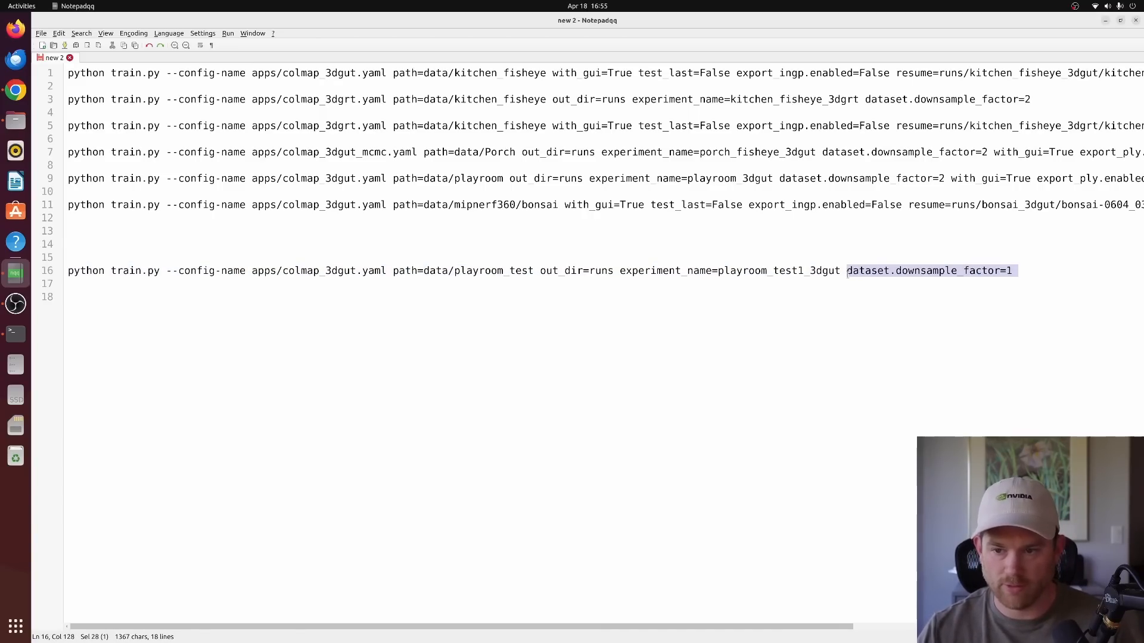
{"action": "key", "text": "BackSpace"}
{"action": "key", "text": "ctrl+z"}
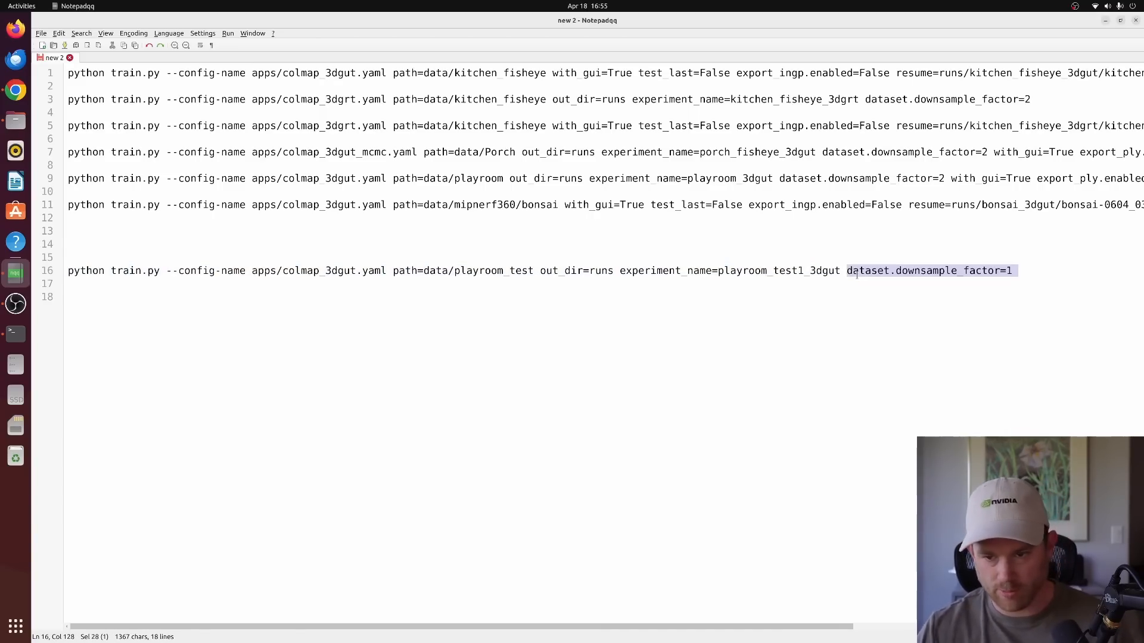
Copy the with_gui=True argument from the line 9 playroom command and append it to the playroom_test command on line 16.
{"action": "left_click", "coordinate": [813, 449]}
{"action": "left_click_drag", "start_coordinate": [715, 625], "coordinate": [950, 625]}
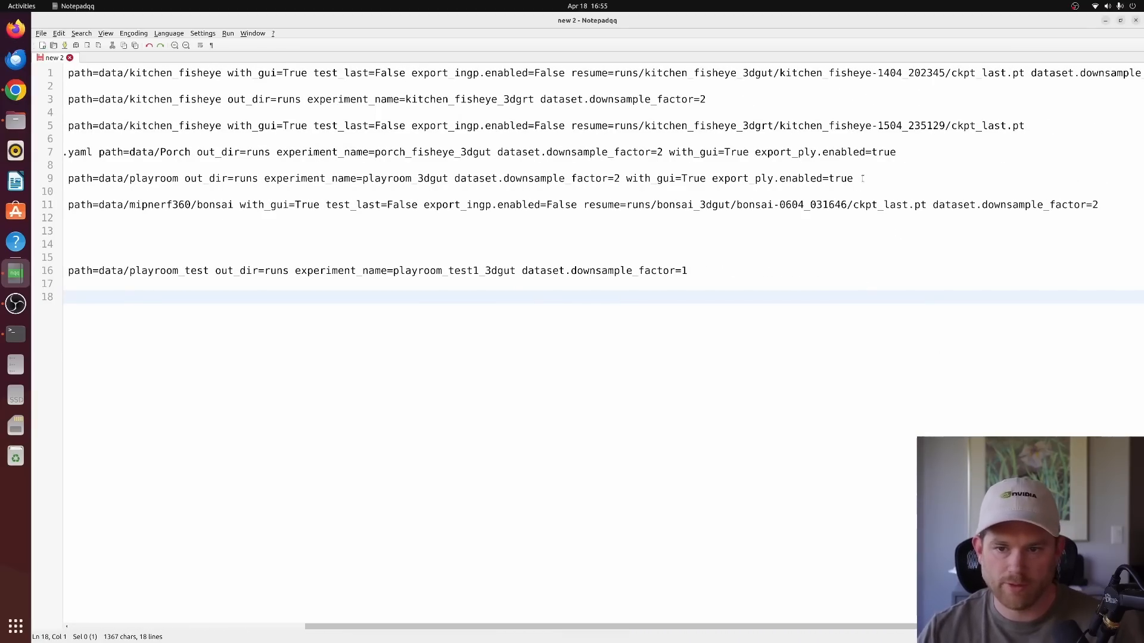
{"action": "left_click_drag", "start_coordinate": [628, 179], "coordinate": [1025, 178]}
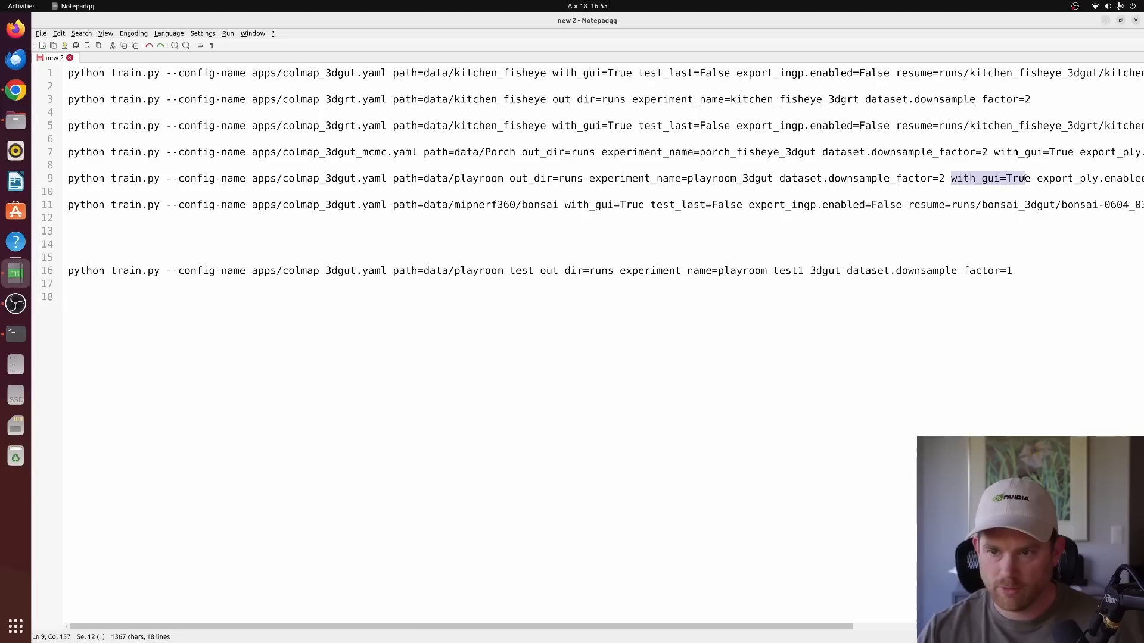
{"action": "key", "text": "ctrl+c"}
{"action": "left_click", "coordinate": [947, 297]}
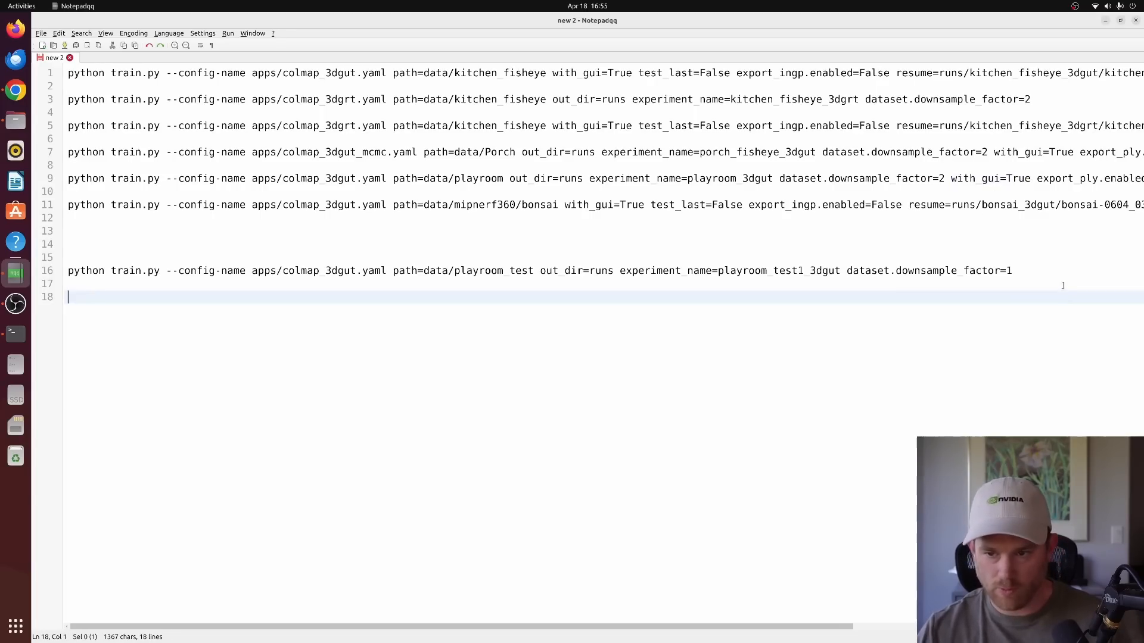
{"action": "left_click", "coordinate": [1043, 271]}
{"action": "key", "text": "ctrl+v"}
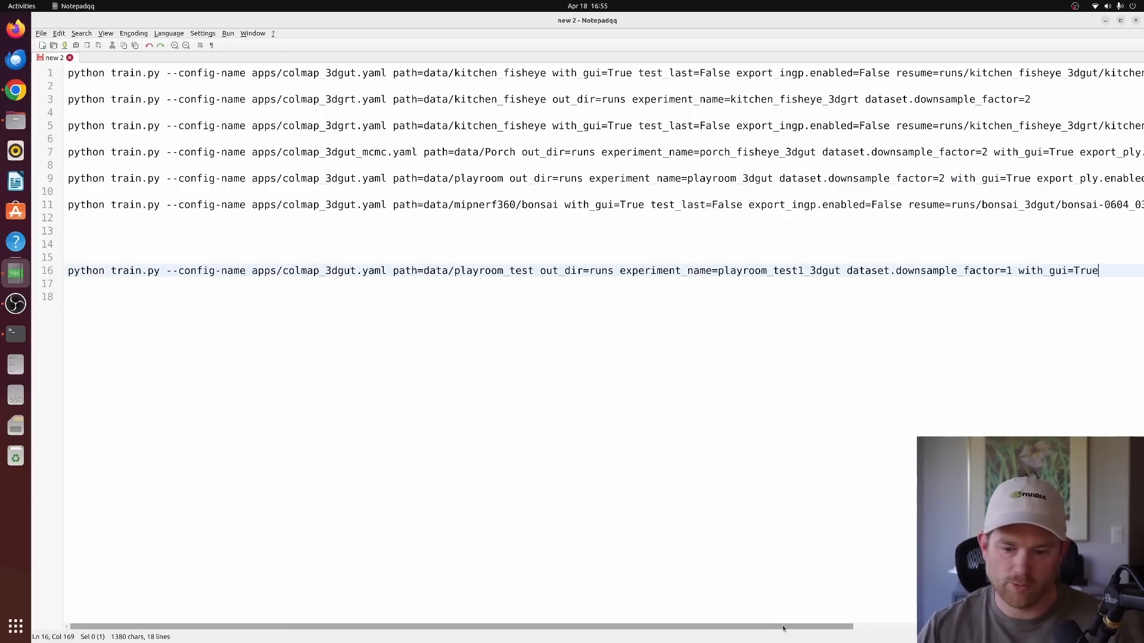
Append export_ply.enabled=true to the playroom_test command, reusing the argument from the line 9 playroom command.
{"action": "left_click_drag", "start_coordinate": [783, 626], "coordinate": [862, 625]}
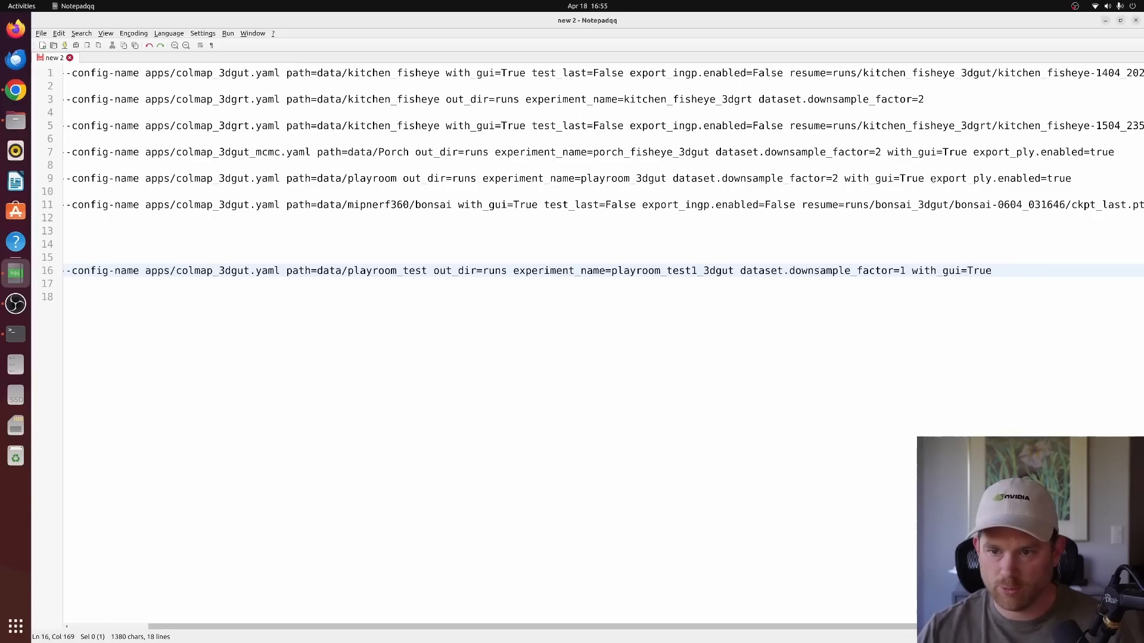
{"action": "left_click_drag", "start_coordinate": [932, 179], "coordinate": [1066, 180]}
{"action": "left_click", "coordinate": [1033, 273]}
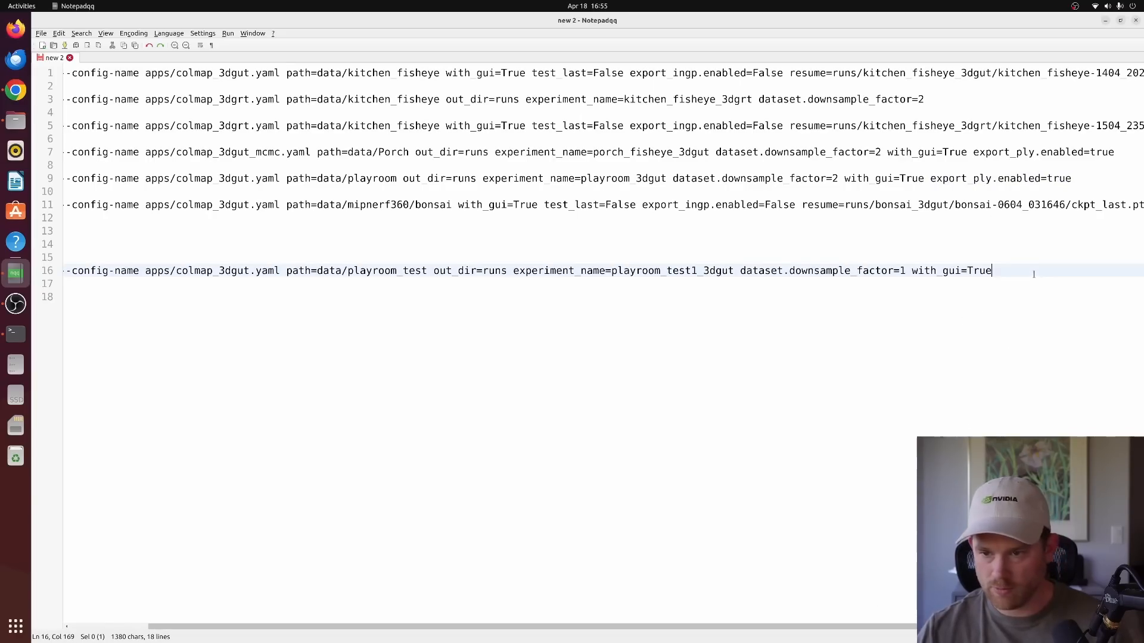
{"action": "key", "text": "ctrl+v"}
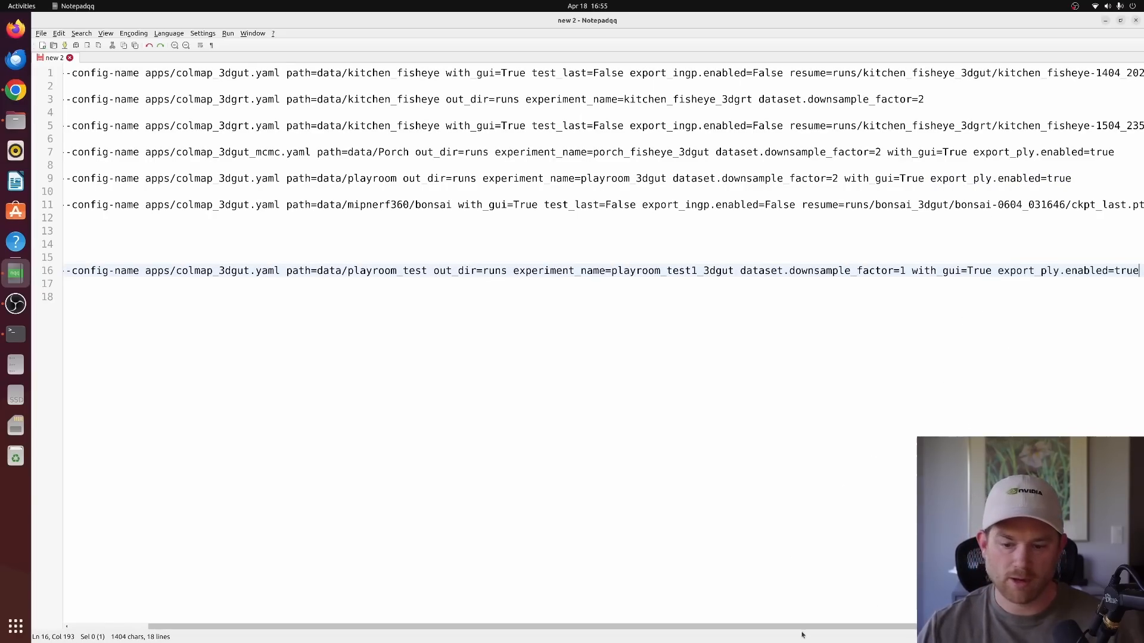
Copy the completed playroom_test training command, switch to the terminal and run it there.
{"action": "left_click_drag", "start_coordinate": [802, 627], "coordinate": [984, 627]}
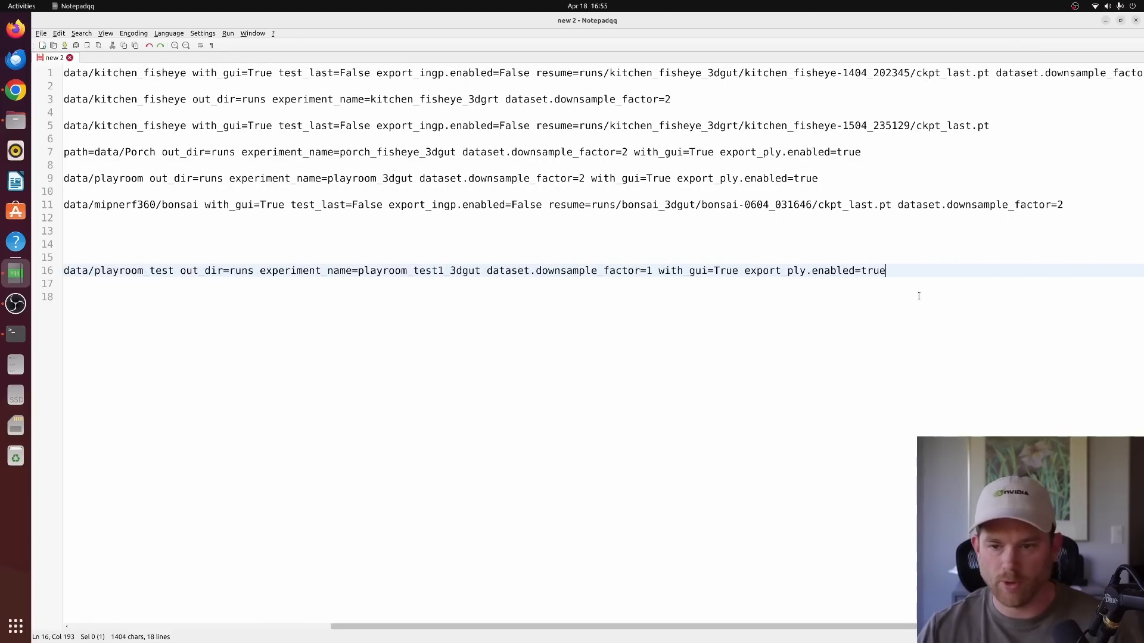
{"action": "left_click_drag", "start_coordinate": [887, 272], "coordinate": [41, 264]}
{"action": "key", "text": "alt+Tab"}
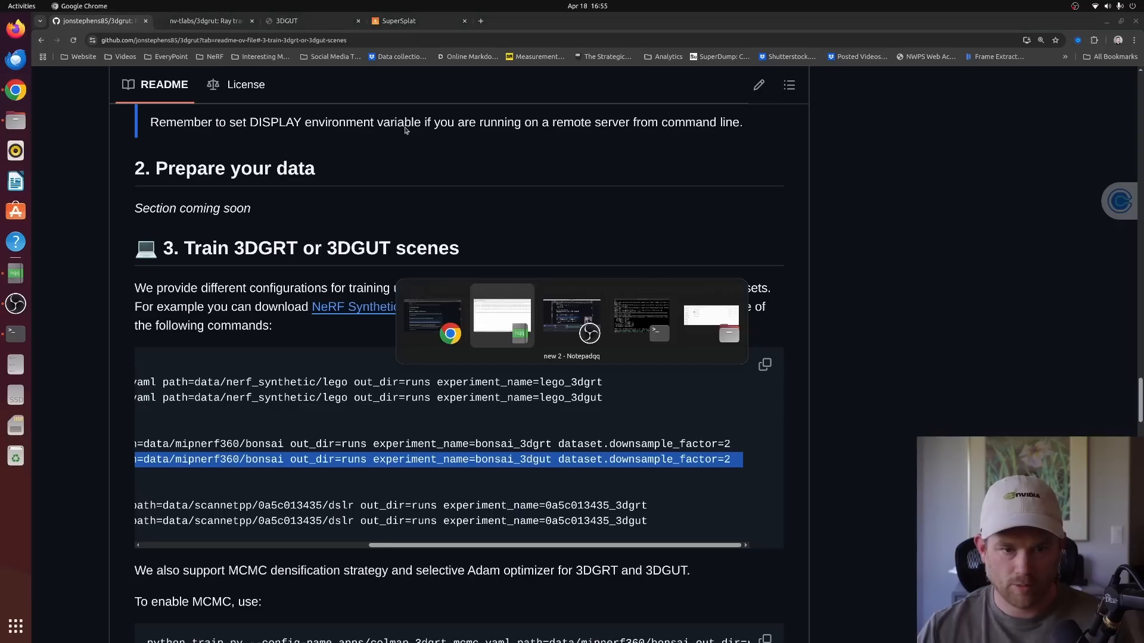
{"action": "key", "text": "alt+Tab"}
{"action": "key", "text": "alt+Tab"}
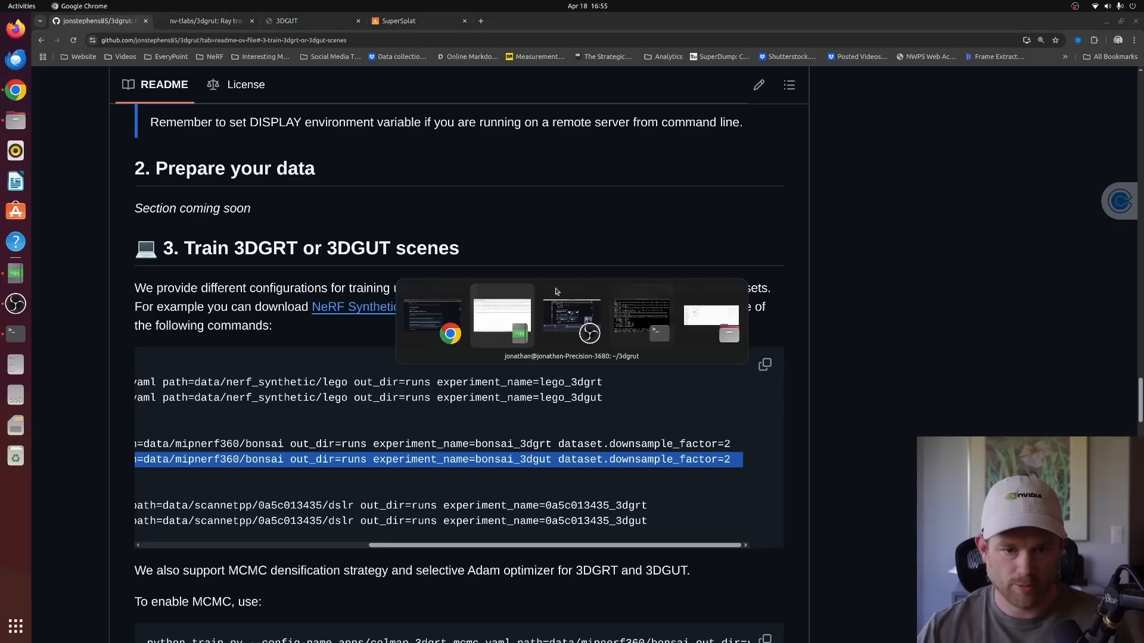
{"action": "key", "text": "ctrl+shift+v"}
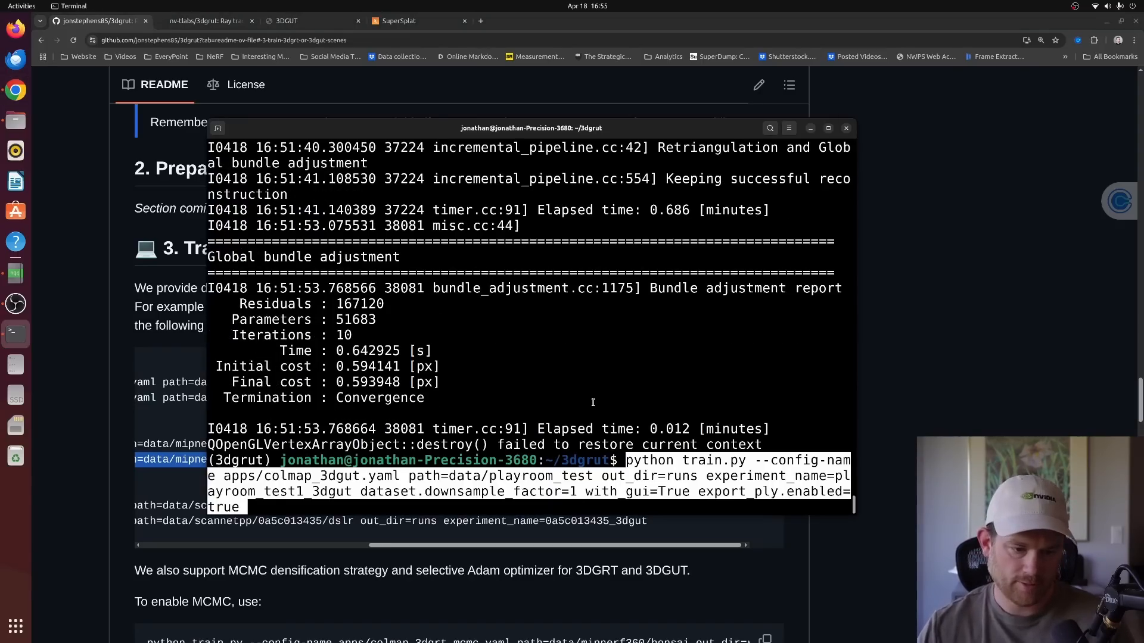
{"action": "key", "text": "Return"}
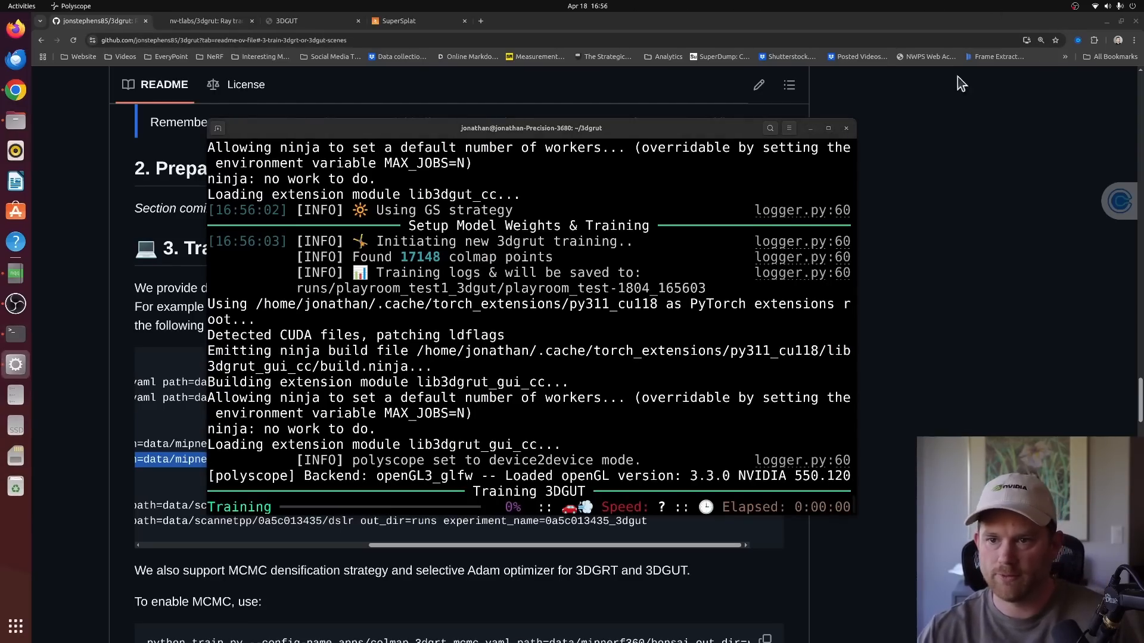
Enable training in the Polyscope viewer and move through the playroom scene to watch it develop.
{"action": "left_click_drag", "start_coordinate": [665, 67], "coordinate": [652, 119]}
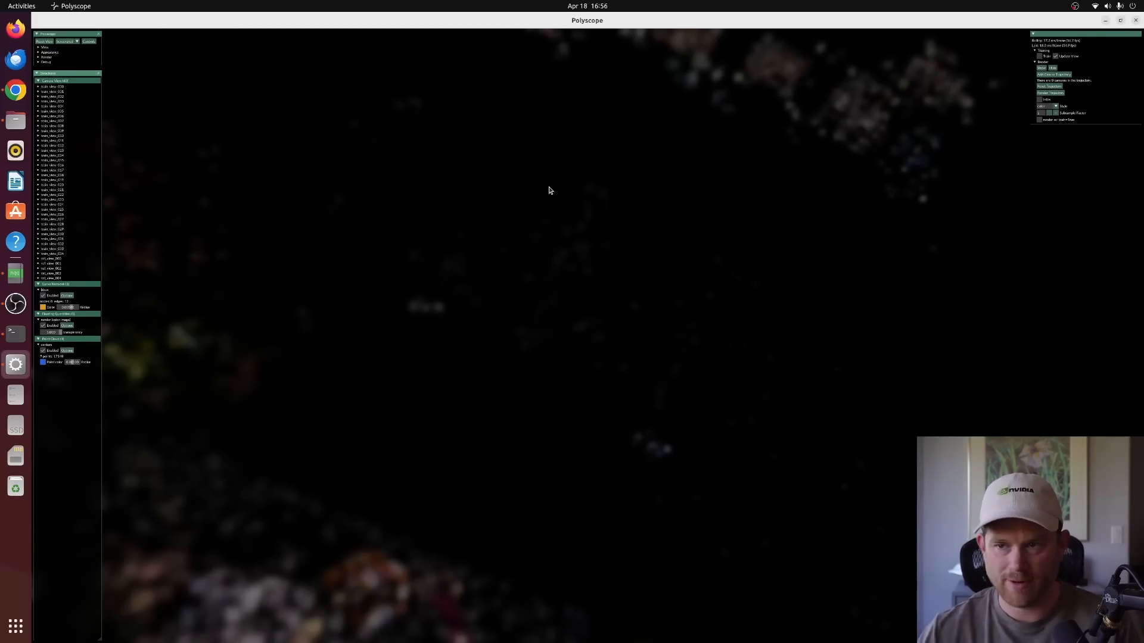
{"action": "left_click", "coordinate": [1040, 57]}
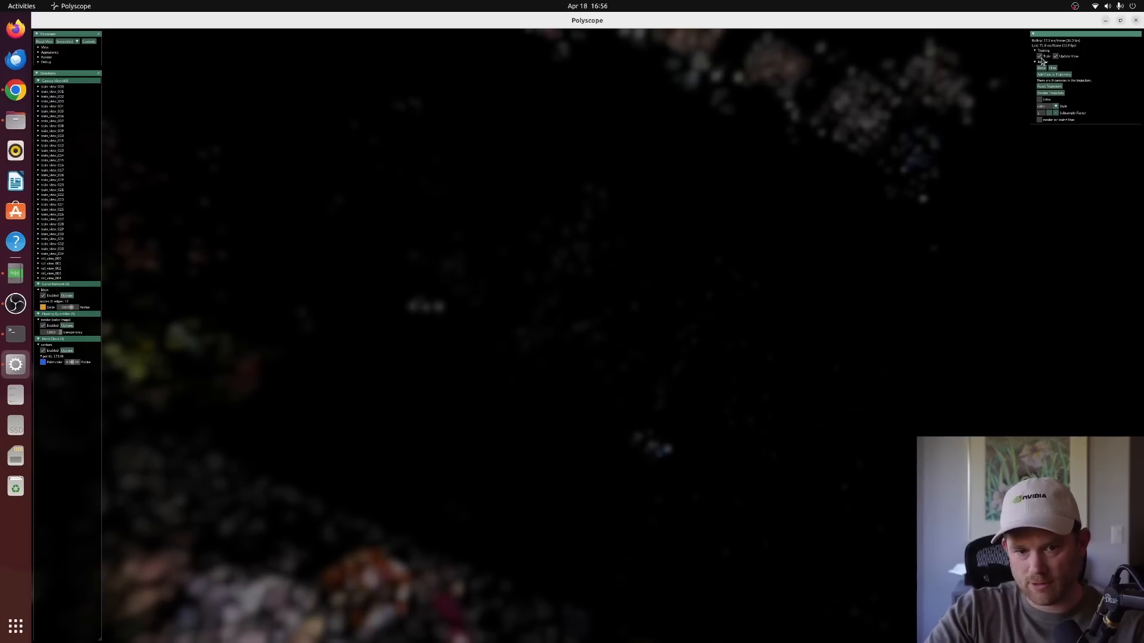
{"action": "left_click_drag", "start_coordinate": [753, 281], "coordinate": [903, 374]}
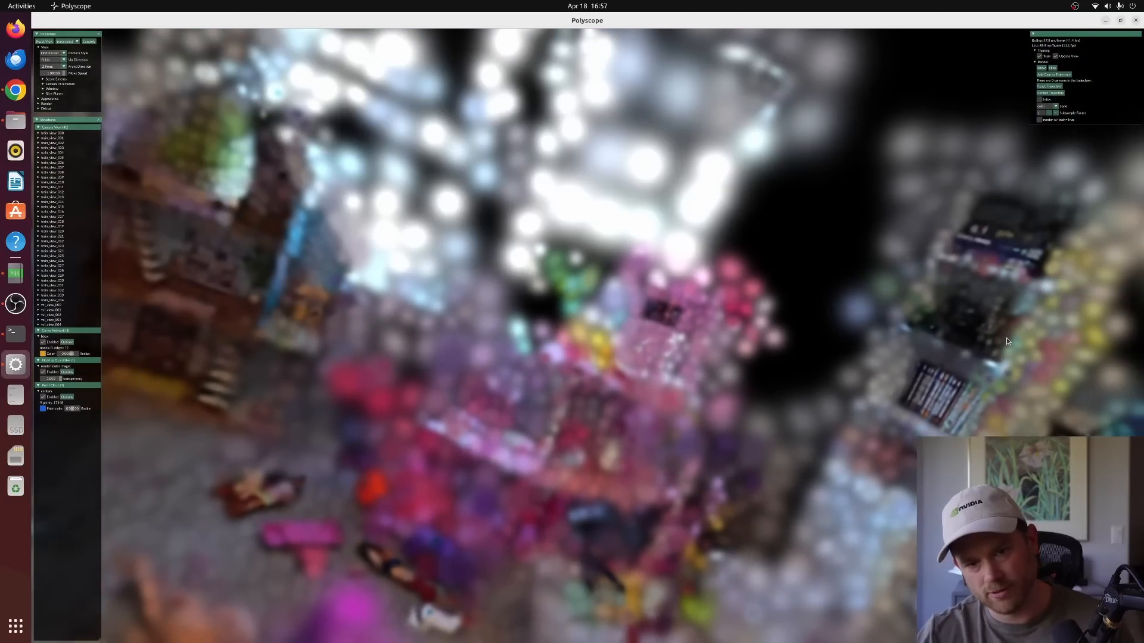
{"action": "key", "text": "s"}
{"action": "left_click_drag", "start_coordinate": [1006, 338], "coordinate": [918, 328]}
{"action": "key", "text": "s"}
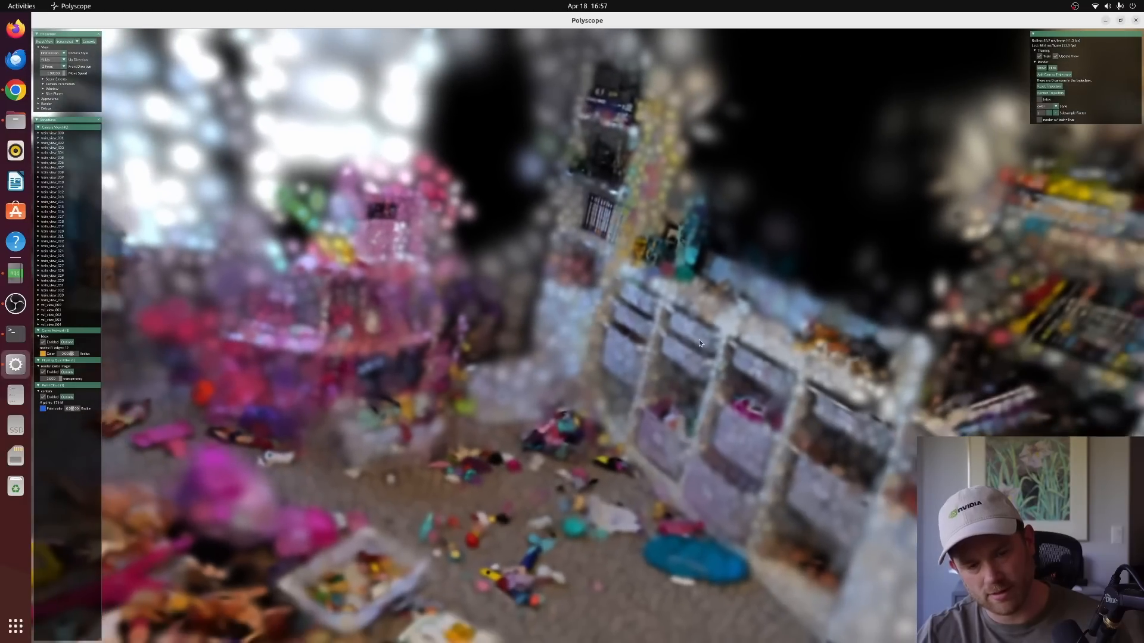
Switch to the terminal showing training progress and try to end training by closing the Polyscope window.
{"action": "key", "text": "alt+Tab"}
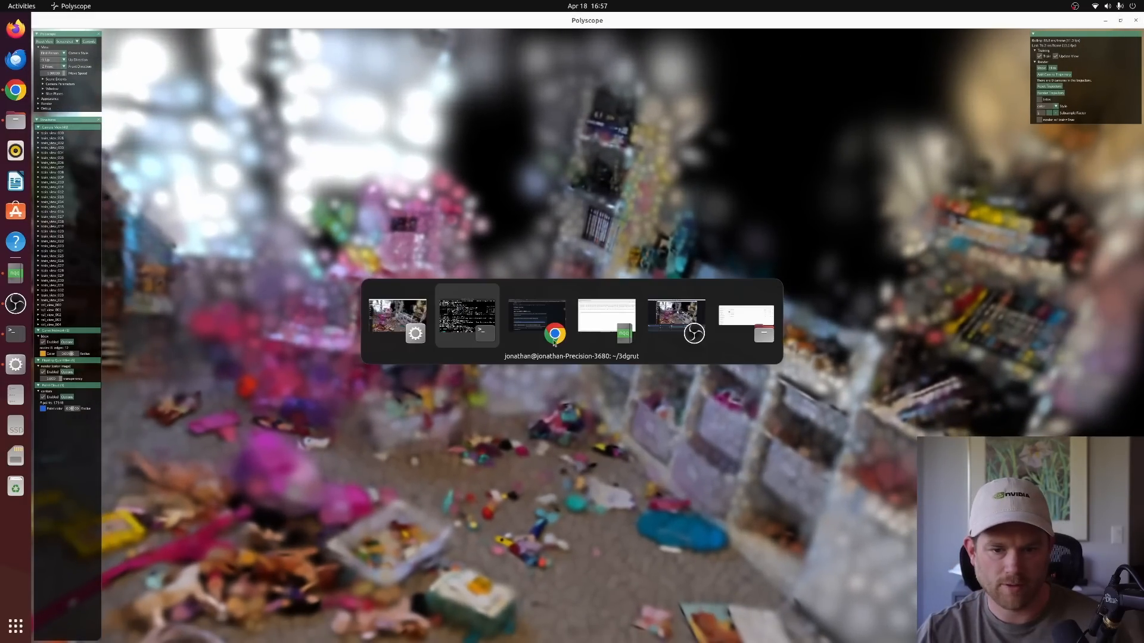
{"action": "left_click", "coordinate": [501, 321]}
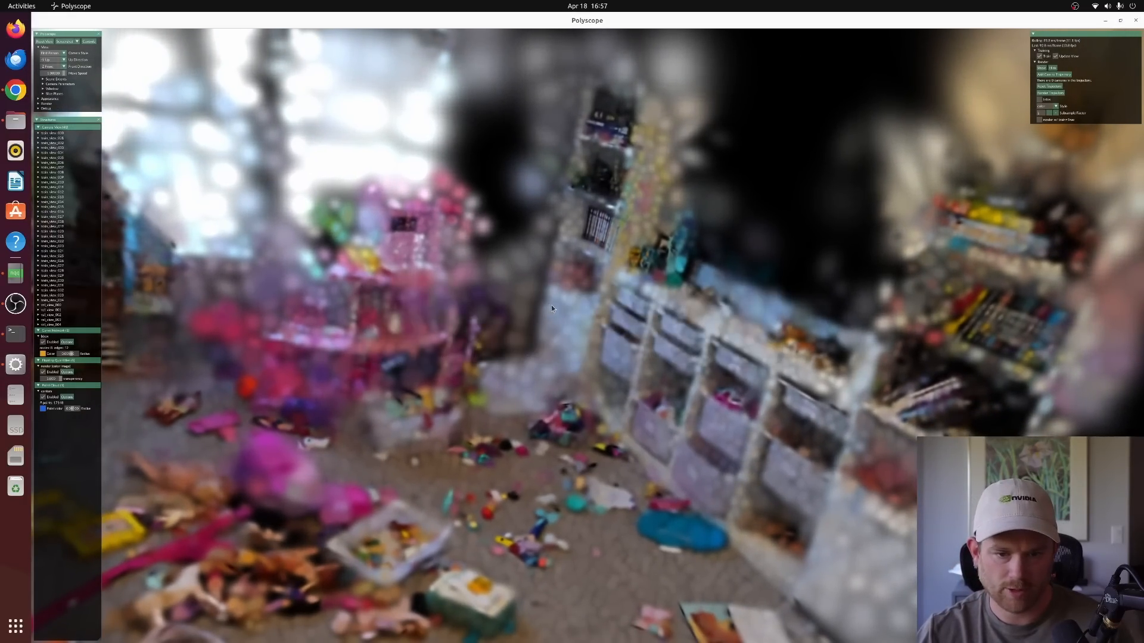
{"action": "key", "text": "alt+Tab"}
{"action": "left_click", "coordinate": [467, 316]}
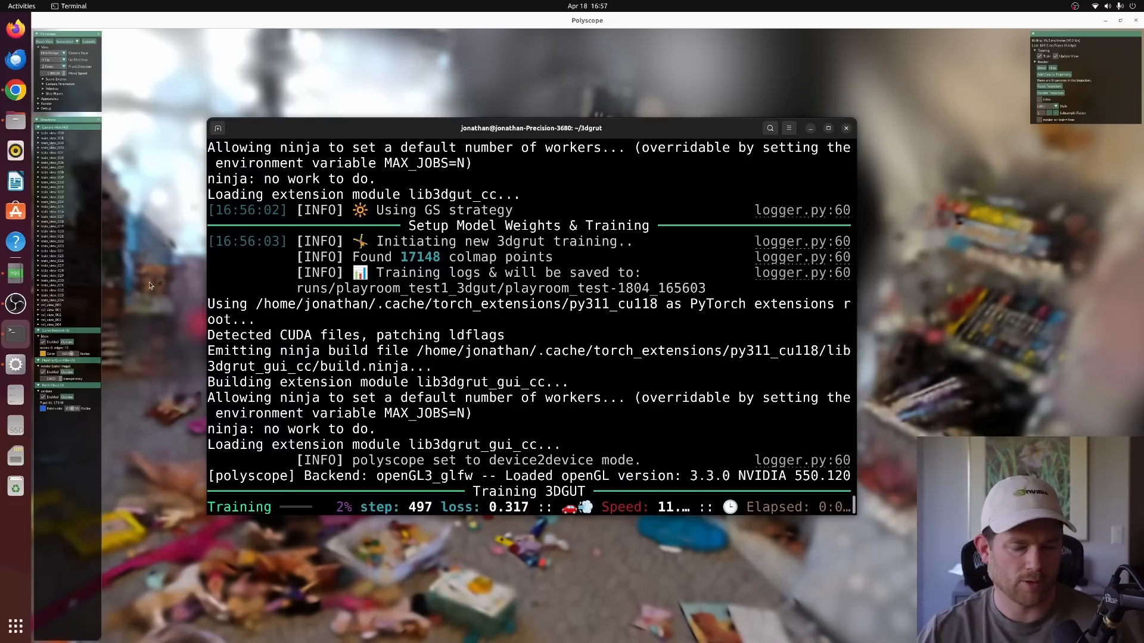
{"action": "left_click", "coordinate": [1138, 22]}
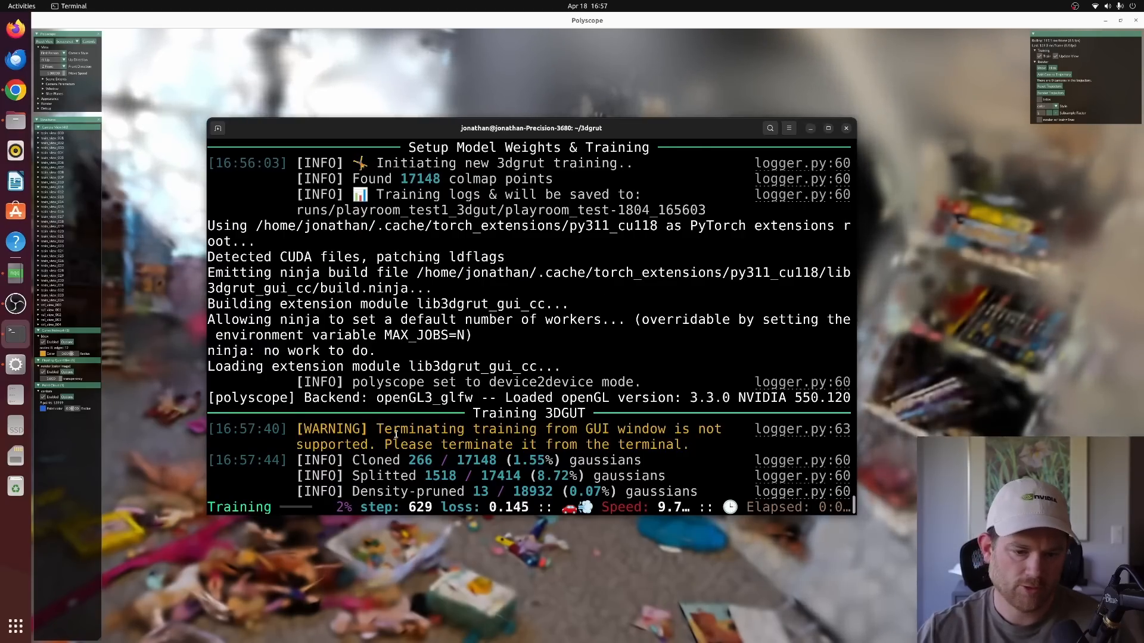
{"action": "left_click_drag", "start_coordinate": [400, 428], "coordinate": [669, 445]}
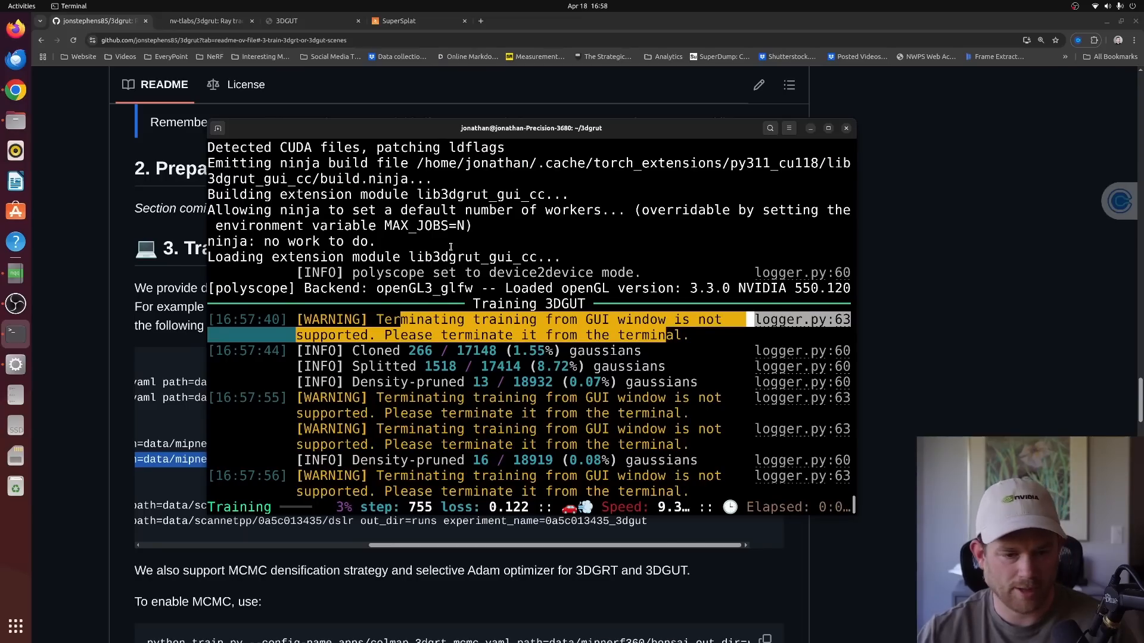
{"action": "left_click", "coordinate": [451, 246]}
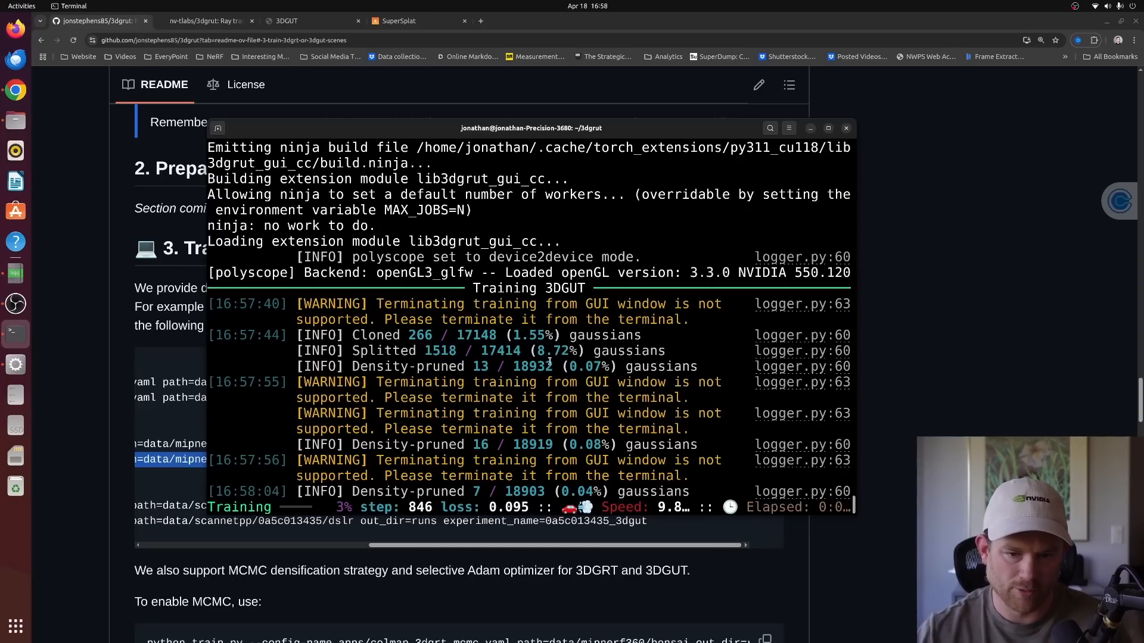
Interrupt the running 3DGUT training from the terminal.
{"action": "right_click", "coordinate": [479, 354]}
{"action": "left_click", "coordinate": [429, 354]}
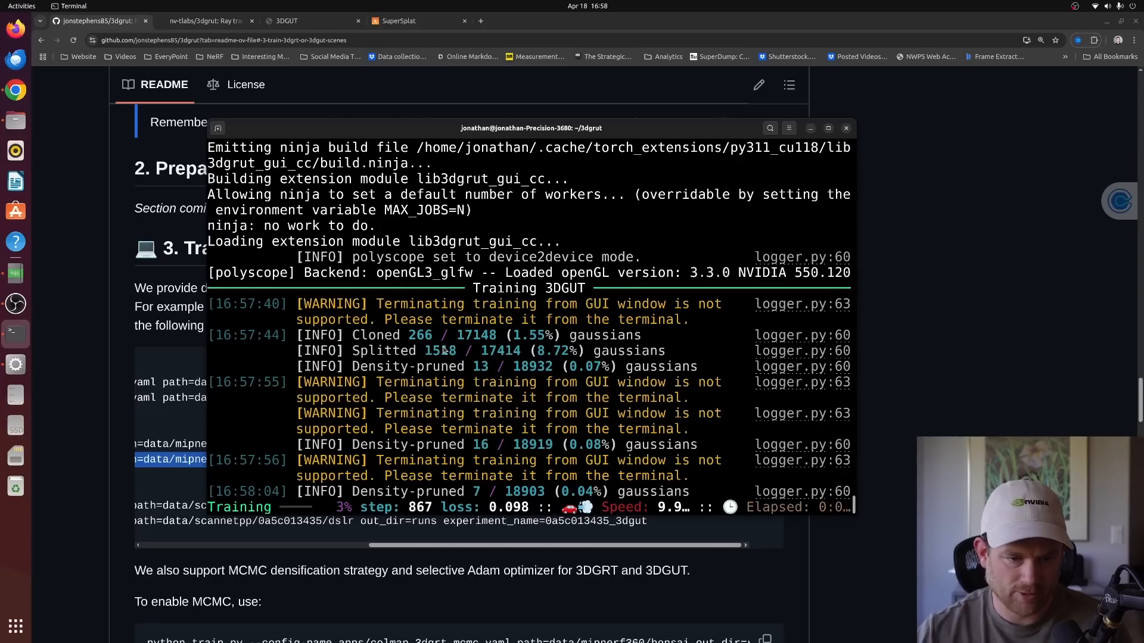
{"action": "key", "text": "alt+Tab"}
{"action": "key", "text": "alt+Tab"}
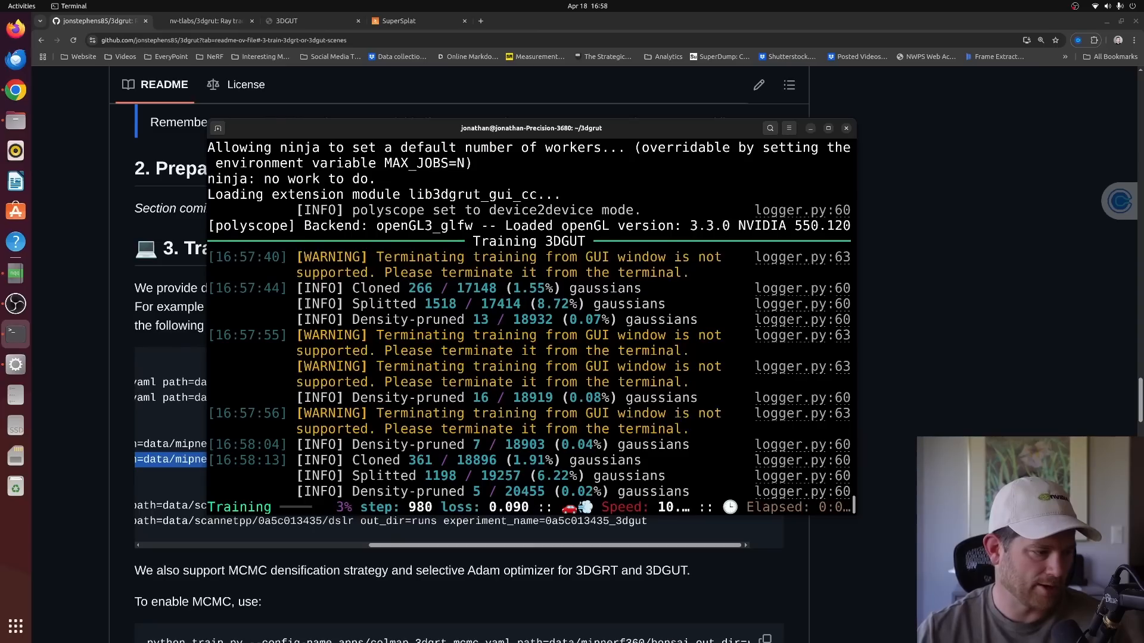
{"action": "key", "text": "ctrl+c"}
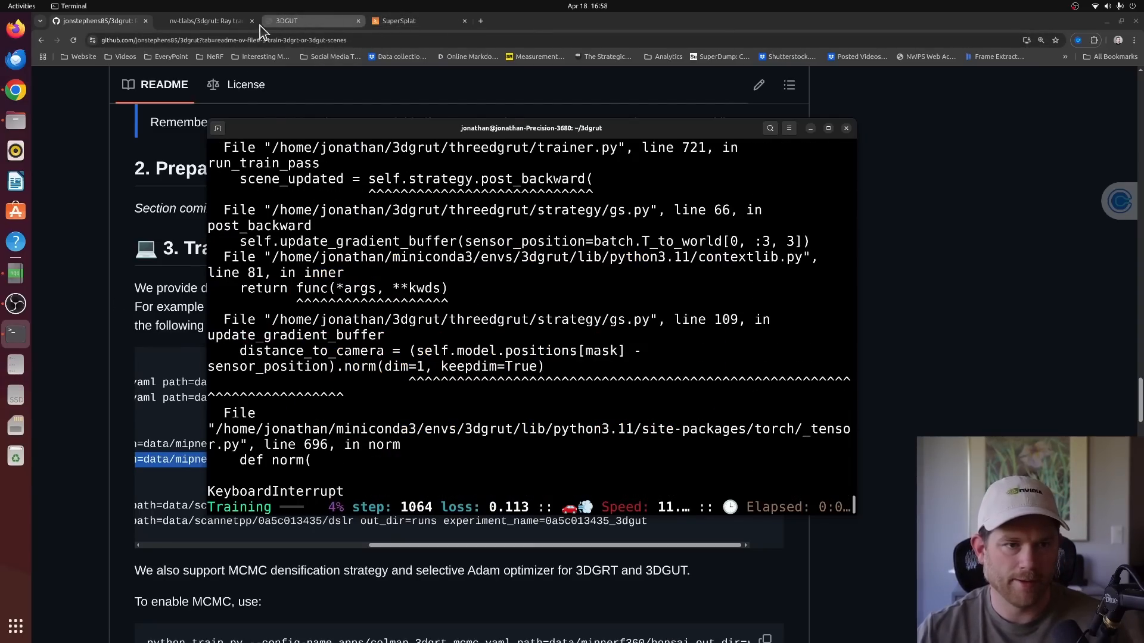
Switch to the nv-tlabs/3dgrut README in Chrome and examine the Bonsai training commands and their MCMC variants.
{"action": "left_click", "coordinate": [206, 21]}
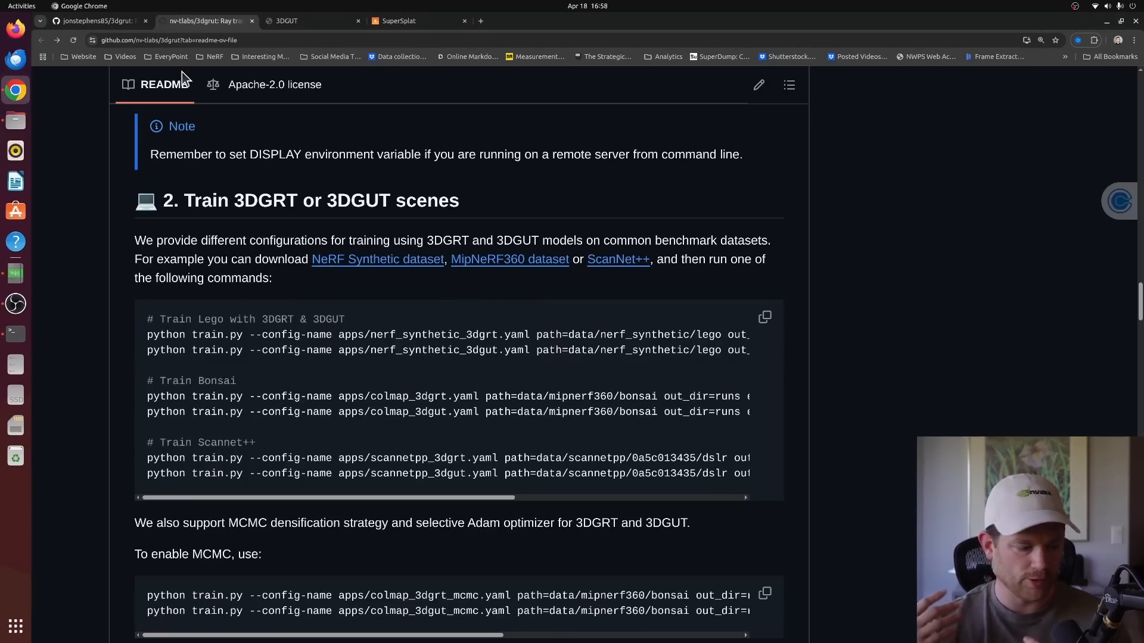
{"action": "scroll", "coordinate": [195, 317], "scroll_direction": "down", "scroll_amount": 5}
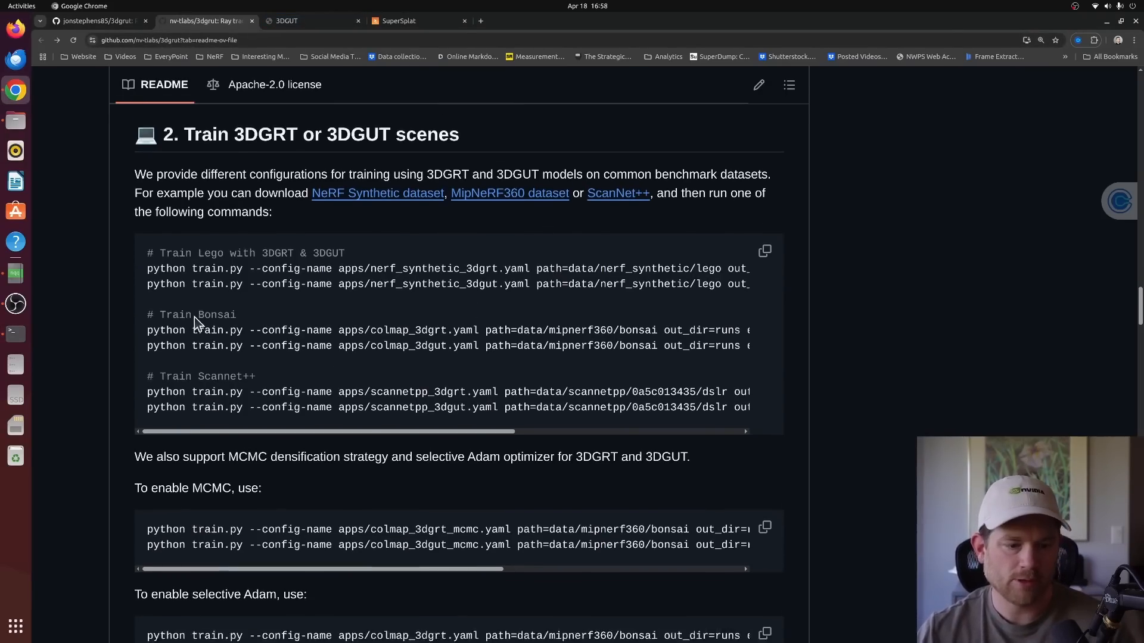
{"action": "scroll", "coordinate": [195, 317], "scroll_direction": "down", "scroll_amount": 2}
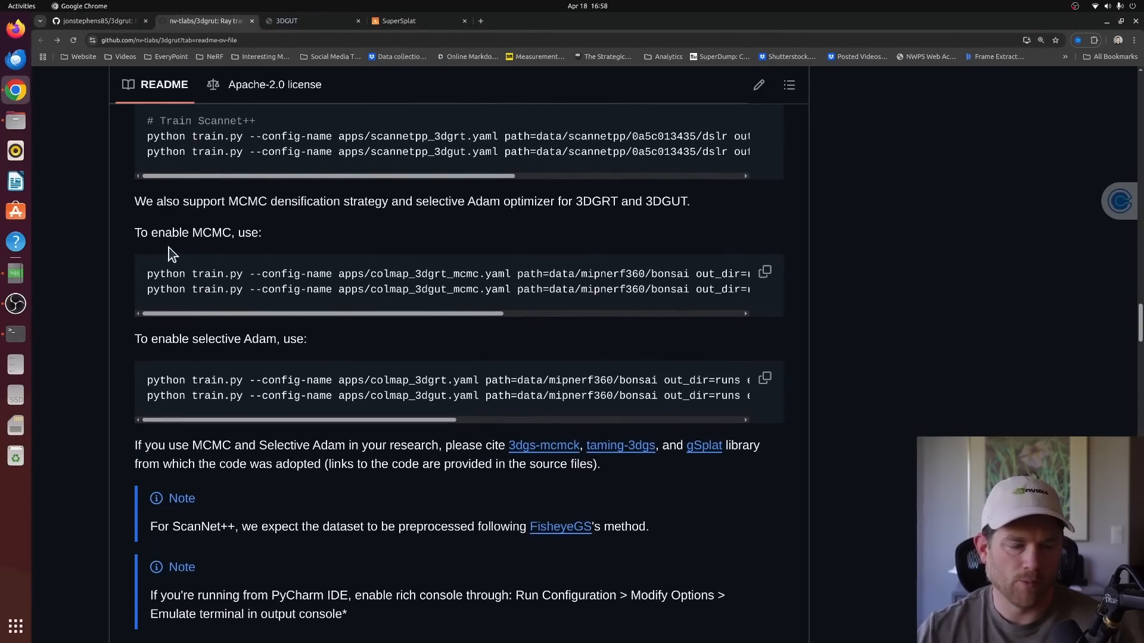
{"action": "scroll", "coordinate": [169, 248], "scroll_direction": "up", "scroll_amount": 4}
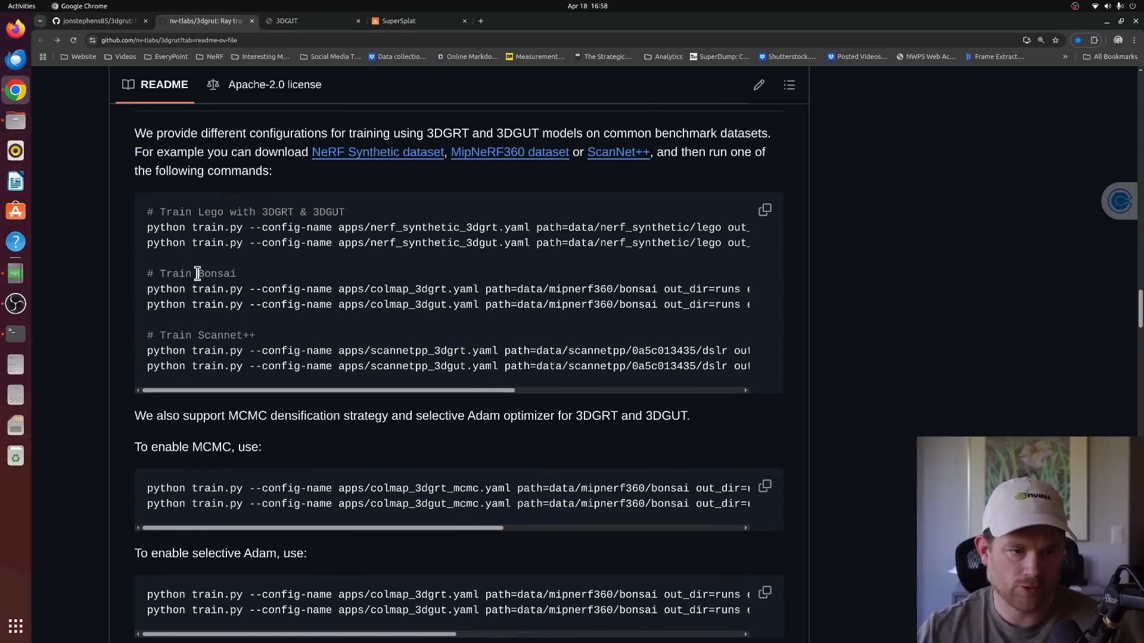
{"action": "left_click_drag", "start_coordinate": [153, 273], "coordinate": [237, 273]}
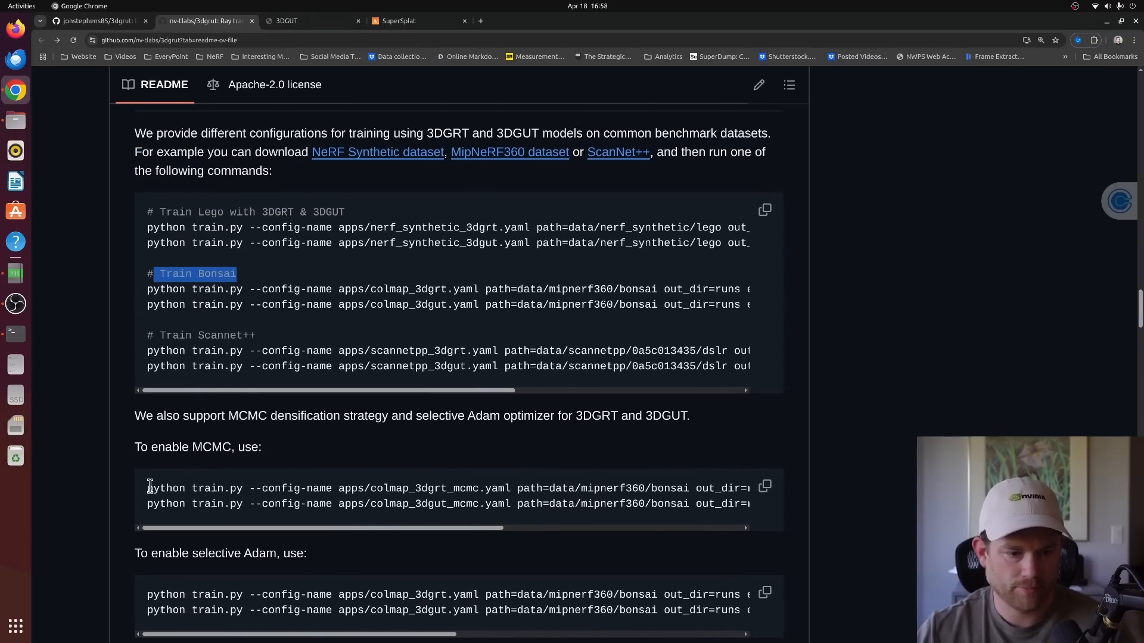
{"action": "left_click_drag", "start_coordinate": [153, 488], "coordinate": [703, 509]}
{"action": "left_click", "coordinate": [405, 522]}
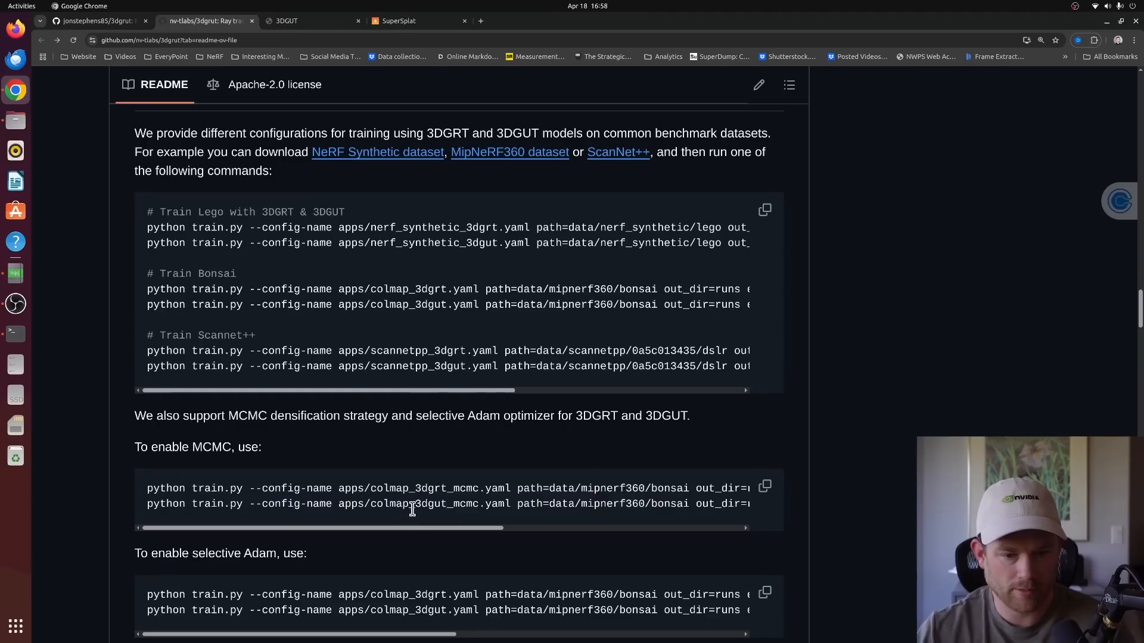
{"action": "double_click", "coordinate": [462, 506]}
Copy the README's command for visualizing a pre-trained checkpoint and paste it as a new line in the Notepadqq command notes.
{"action": "scroll", "coordinate": [477, 505], "scroll_direction": "down", "scroll_amount": 5}
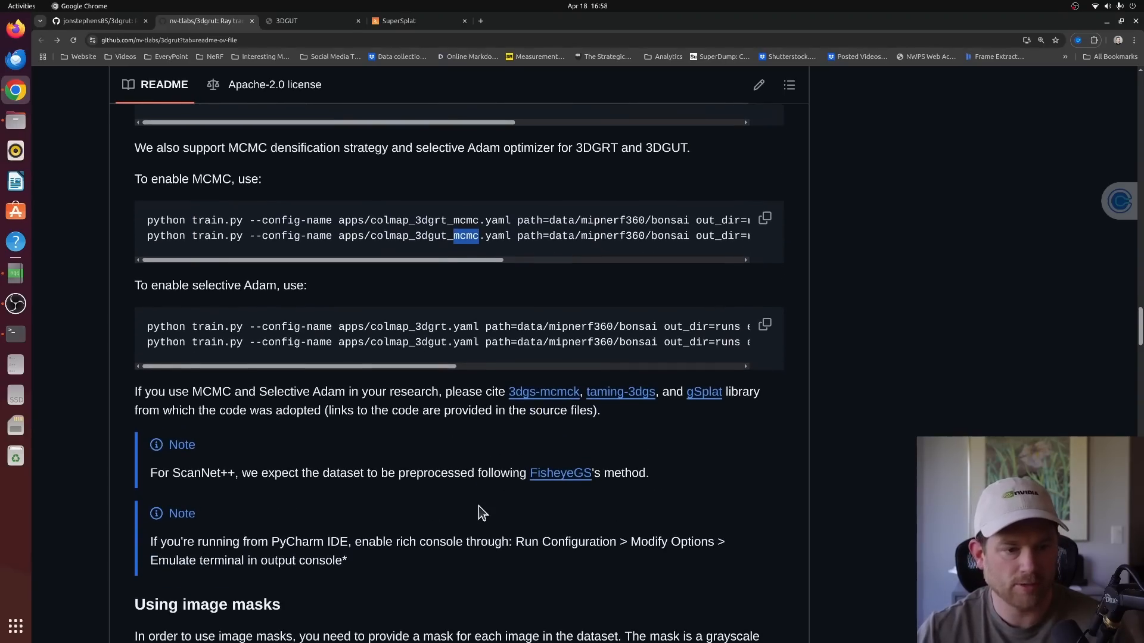
{"action": "scroll", "coordinate": [478, 506], "scroll_direction": "down", "scroll_amount": 4}
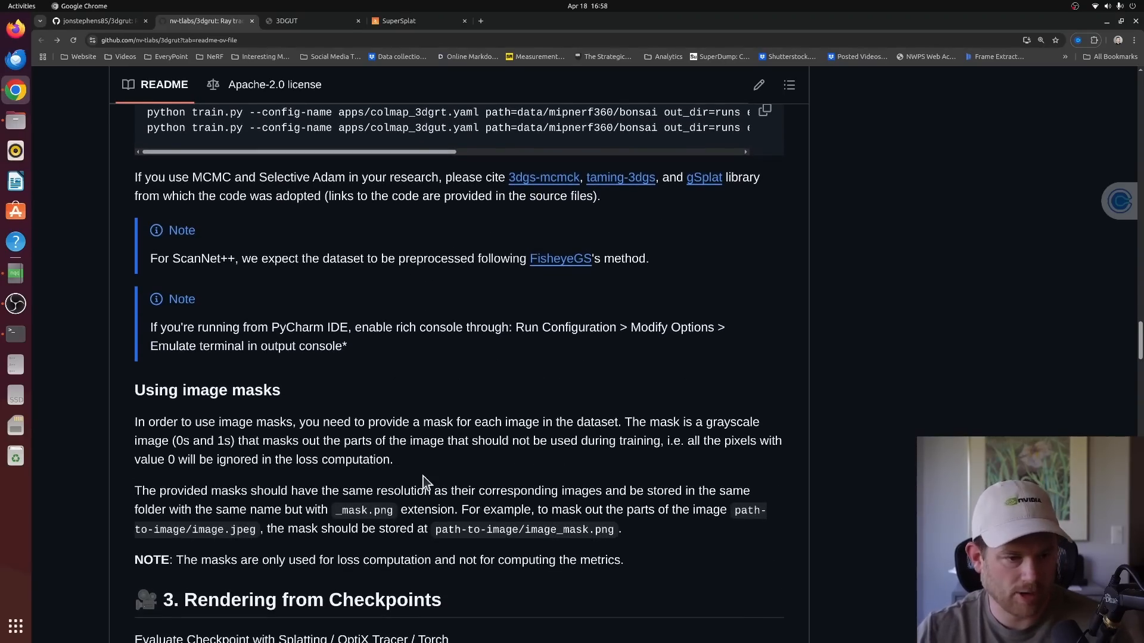
{"action": "scroll", "coordinate": [363, 460], "scroll_direction": "down", "scroll_amount": 1}
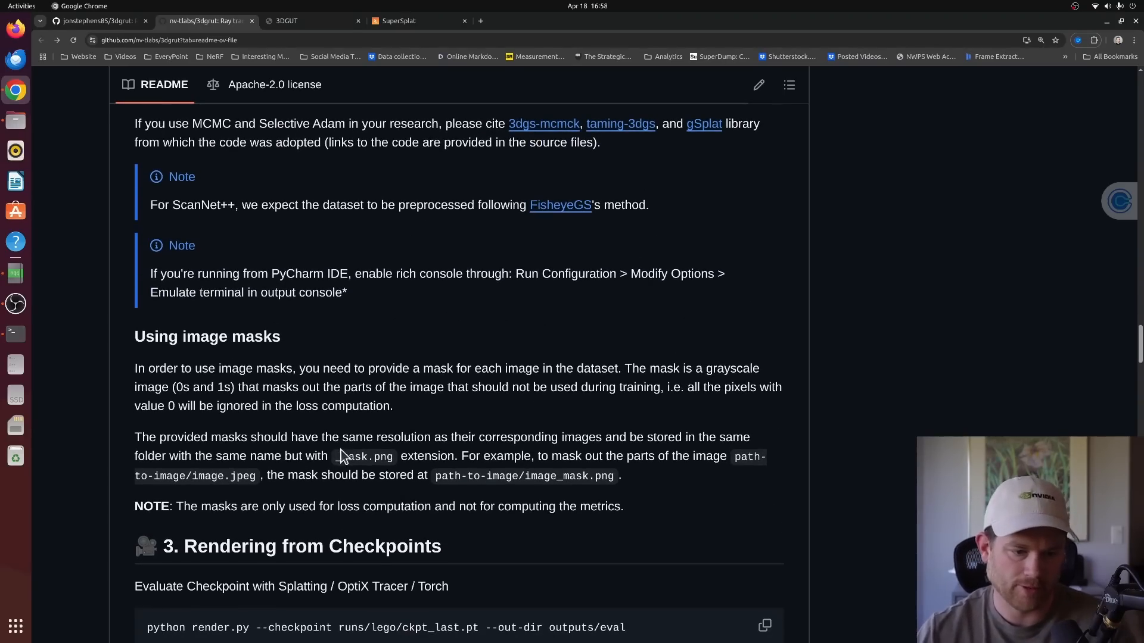
{"action": "scroll", "coordinate": [341, 449], "scroll_direction": "down", "scroll_amount": 9}
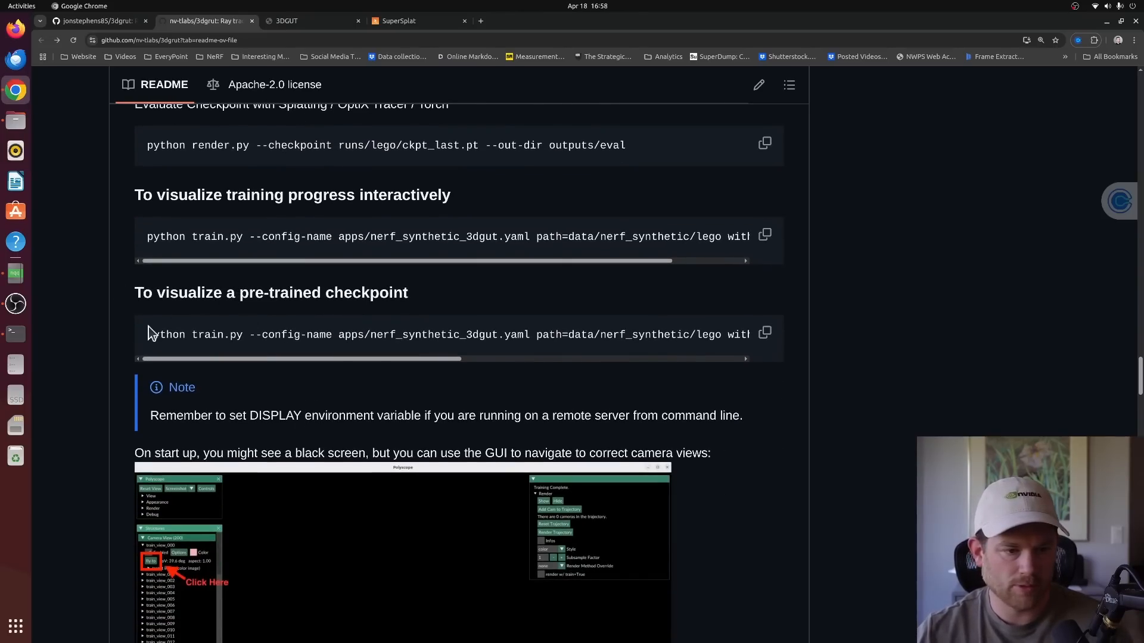
{"action": "scroll", "coordinate": [283, 256], "scroll_direction": "up", "scroll_amount": 2}
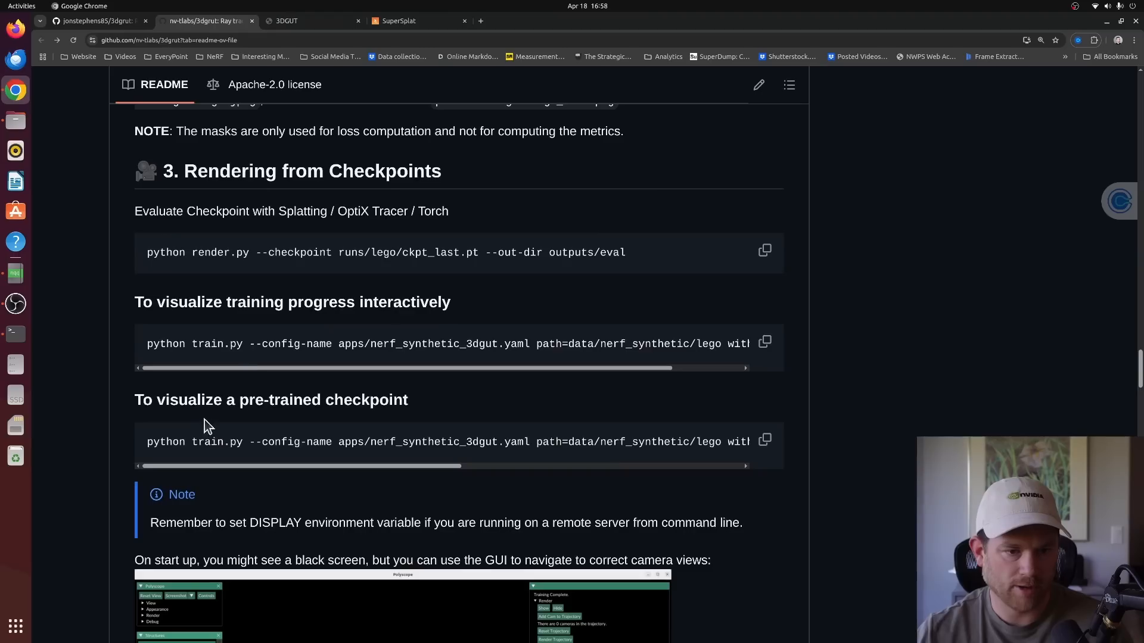
{"action": "left_click_drag", "start_coordinate": [146, 442], "coordinate": [730, 446]}
{"action": "key", "text": "ctrl+c"}
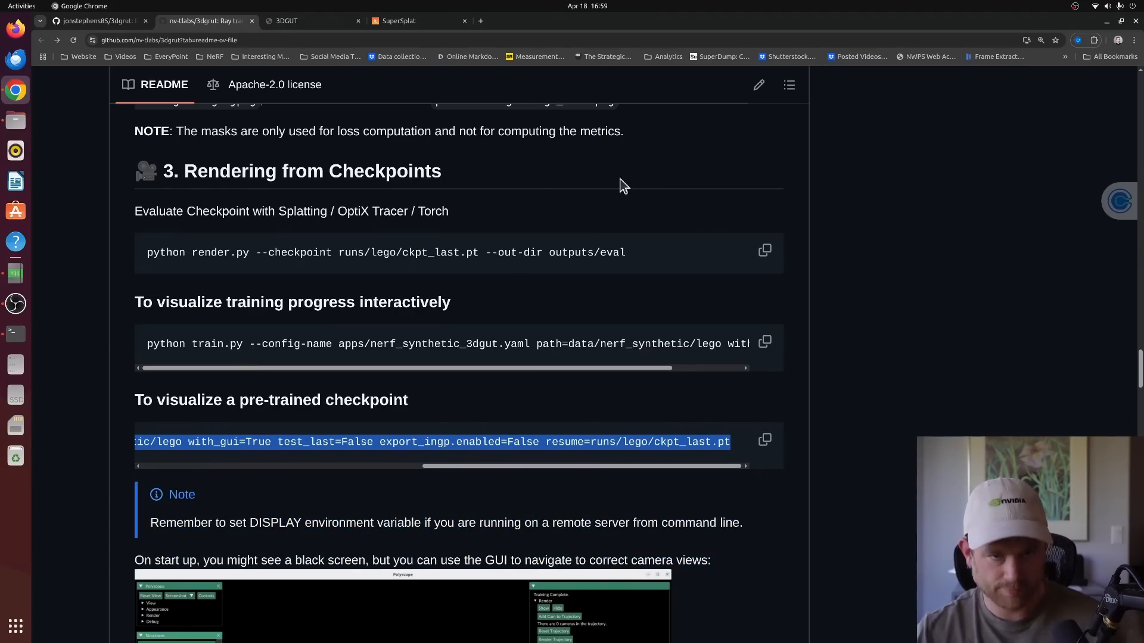
{"action": "key", "text": "alt+Tab"}
{"action": "key", "text": "alt+Tab"}
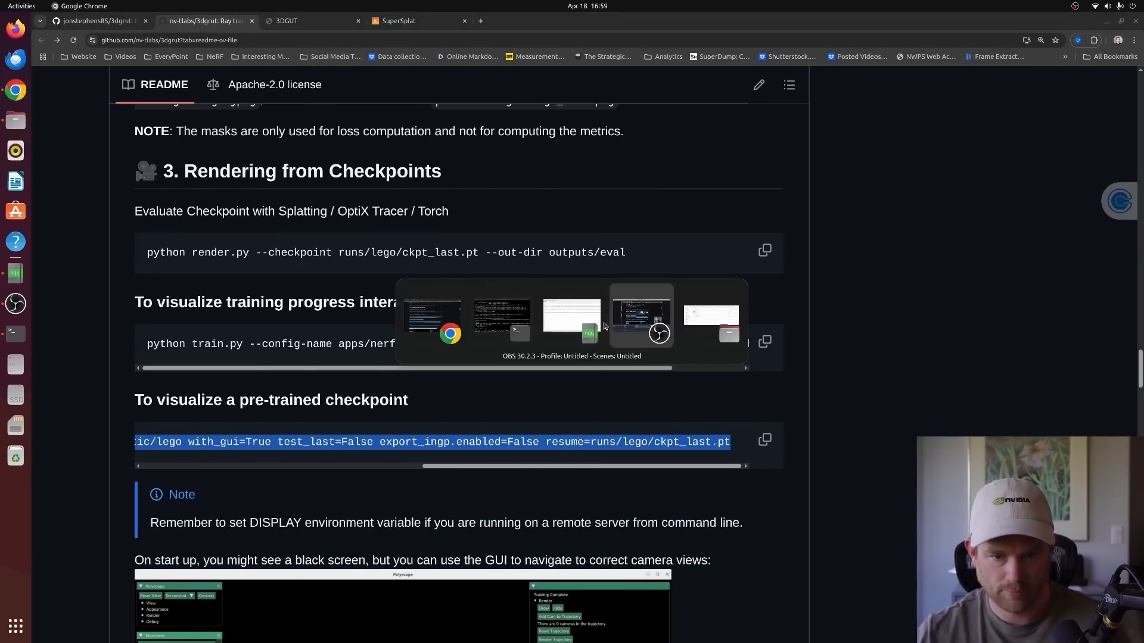
{"action": "key", "text": "Return"}
{"action": "key", "text": "ctrl+v"}
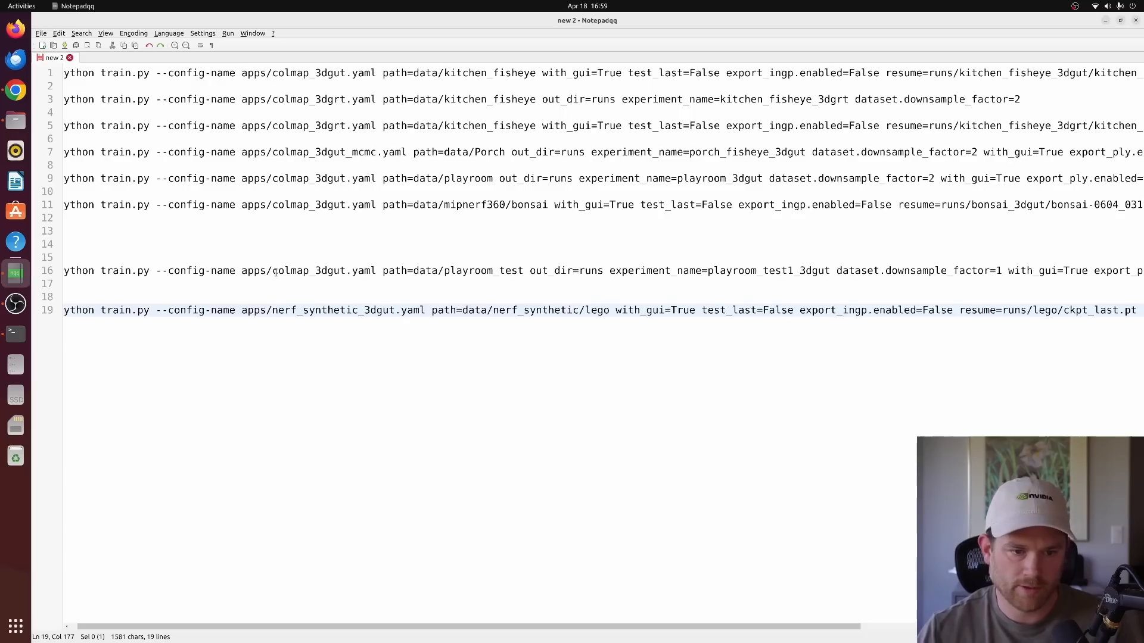
Replace nerf_synthetic_3dgut.yaml in the pasted checkpoint command with colmap_3dgut.yaml copied from the playroom_test training command.
{"action": "left_click_drag", "start_coordinate": [275, 272], "coordinate": [378, 271]}
{"action": "key", "text": "ctrl+c"}
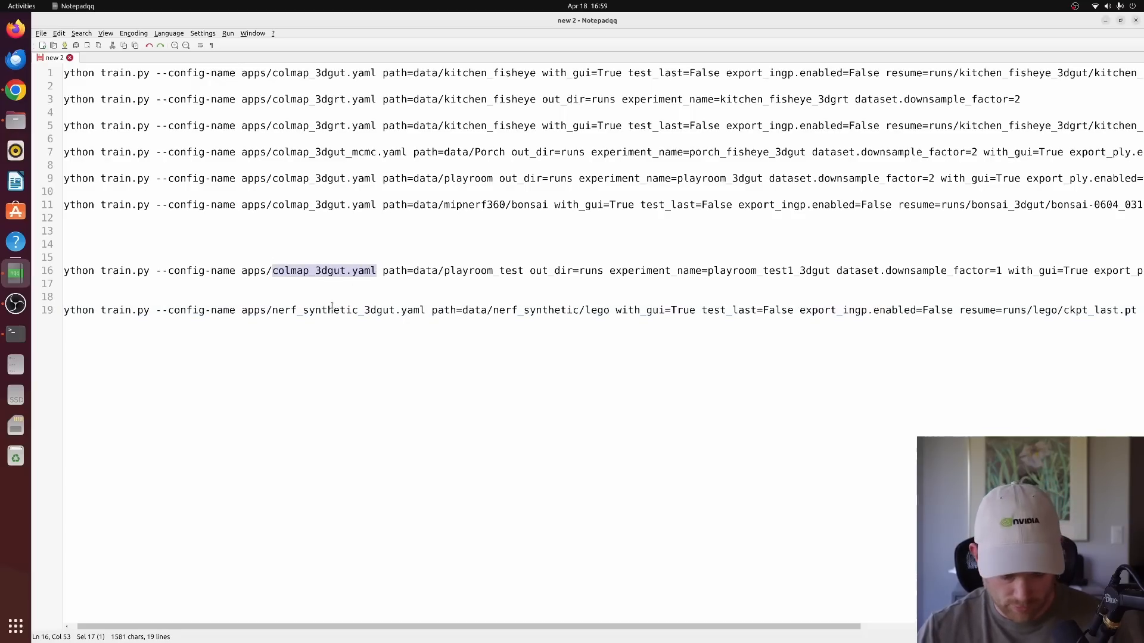
{"action": "left_click_drag", "start_coordinate": [272, 310], "coordinate": [424, 311]}
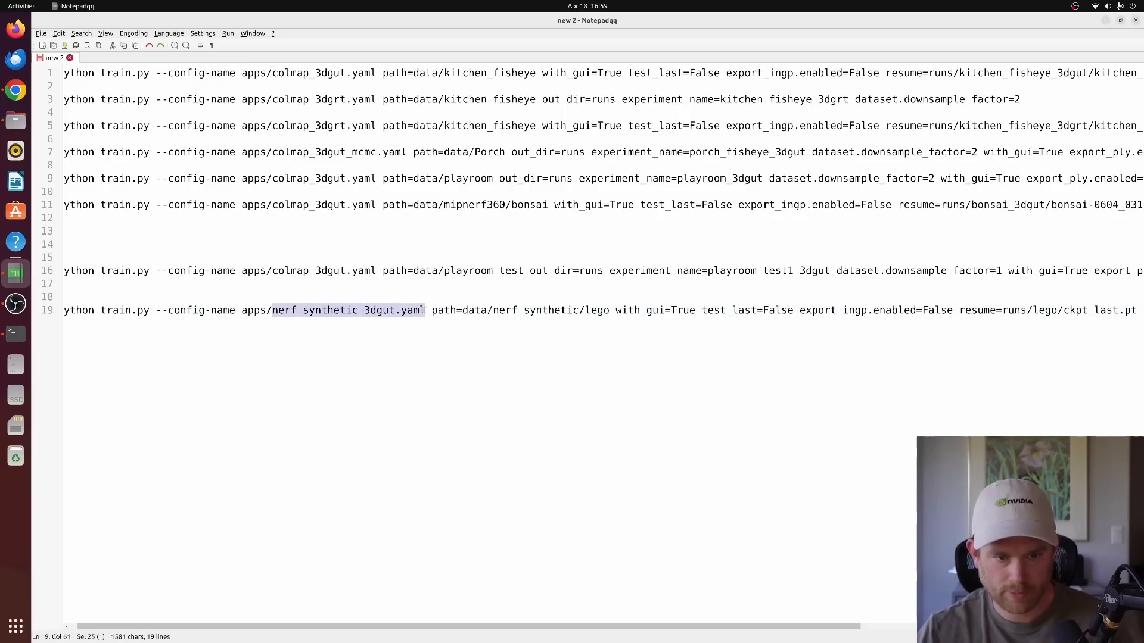
{"action": "key", "text": "ctrl+v"}
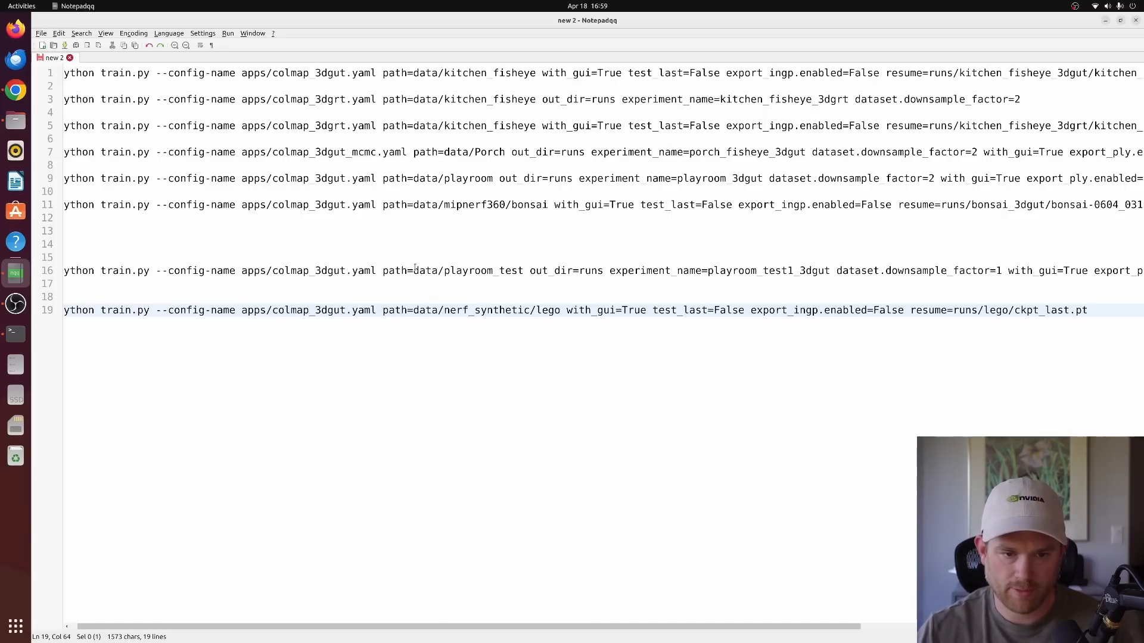
Replace the checkpoint command's dataset path with data/playroom_test, copied from the training command above it.
{"action": "mouse_move", "coordinate": [415, 268]}
{"action": "left_mouse_down"}
{"action": "mouse_move", "coordinate": [543, 272]}
{"action": "mouse_move", "coordinate": [424, 272]}
{"action": "left_mouse_up"}
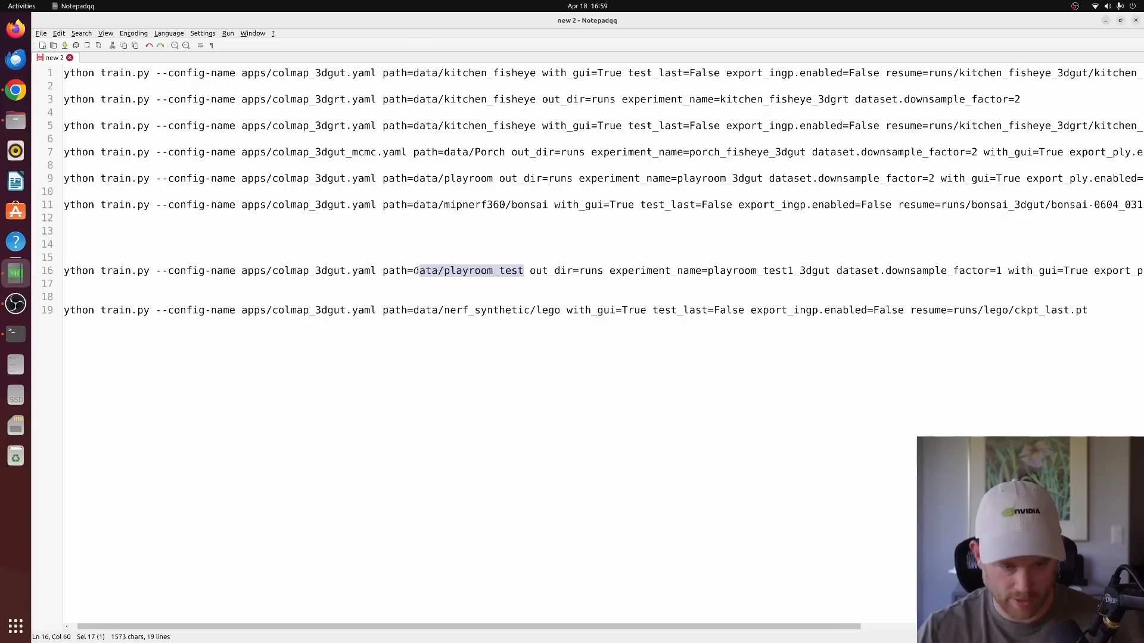
{"action": "left_click", "coordinate": [415, 271]}
{"action": "triple_click", "coordinate": [415, 270]}
{"action": "left_click_drag", "start_coordinate": [413, 271], "coordinate": [528, 270]}
{"action": "key", "text": "ctrl+c"}
{"action": "left_click", "coordinate": [399, 311]}
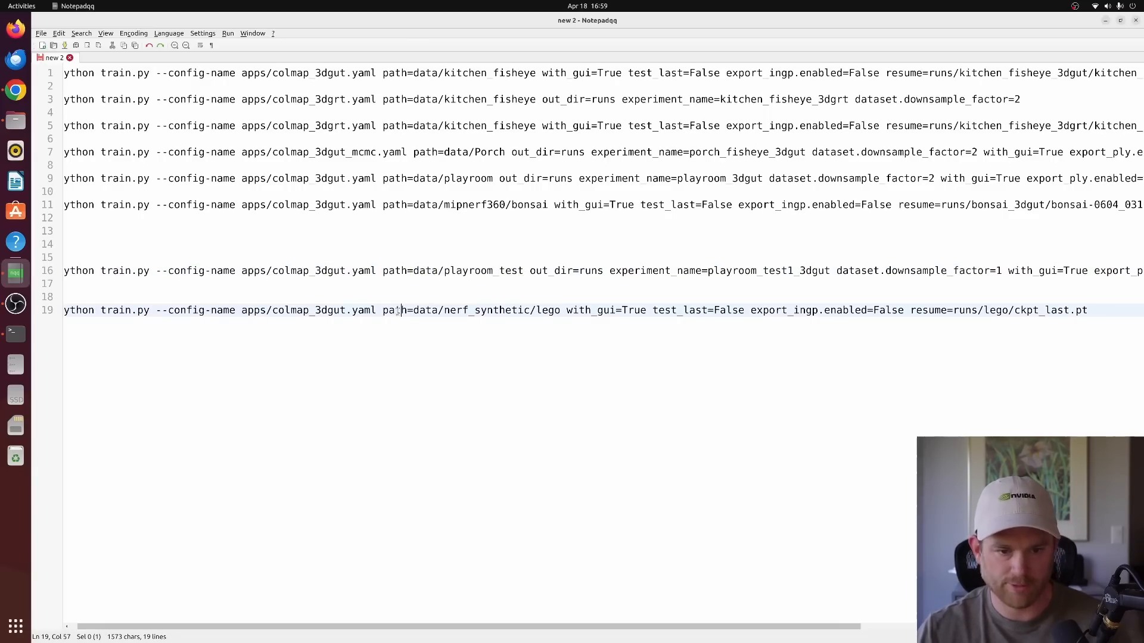
{"action": "left_click_drag", "start_coordinate": [439, 310], "coordinate": [570, 313]}
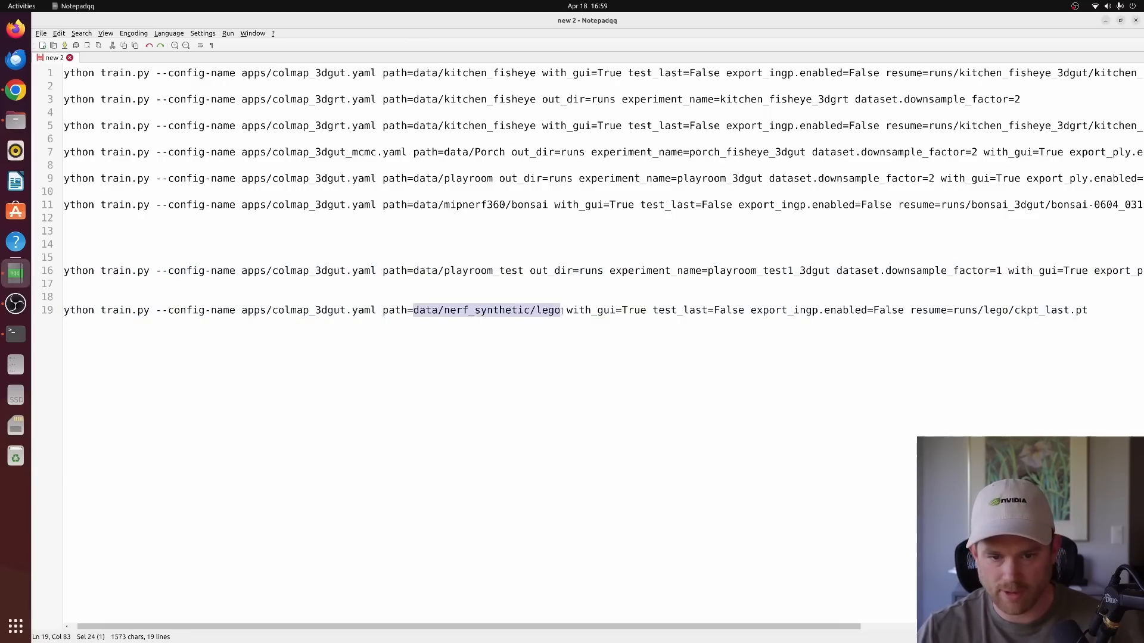
{"action": "key", "text": "ctrl+v"}
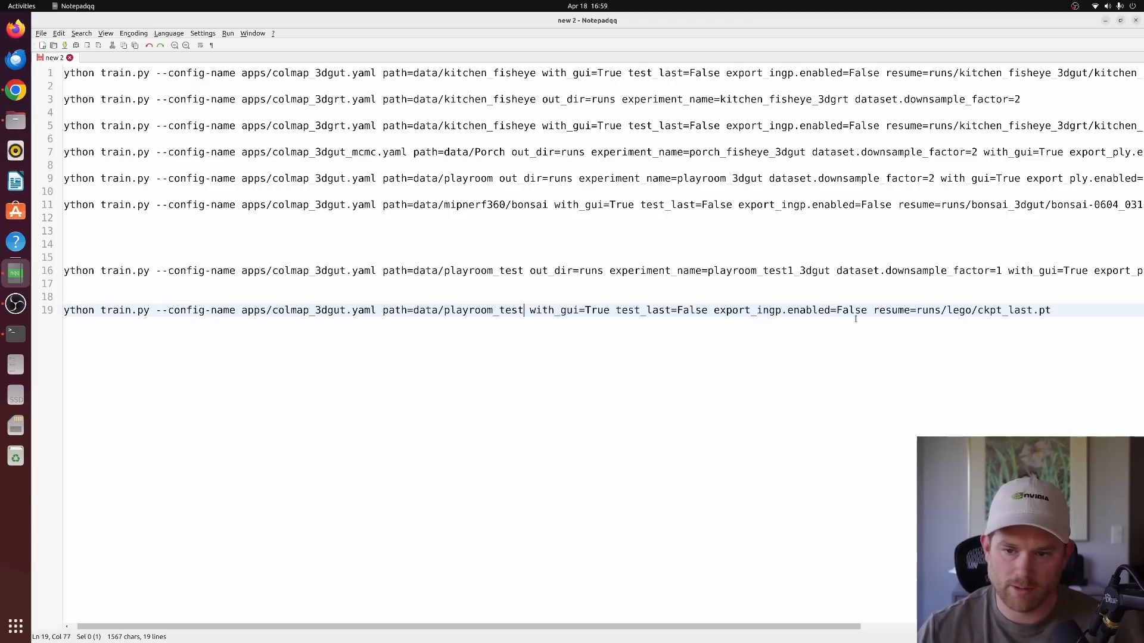
Remove the _test suffix from the checkpoint command's dataset path so it reads data/playroom.
{"action": "left_click", "coordinate": [967, 310]}
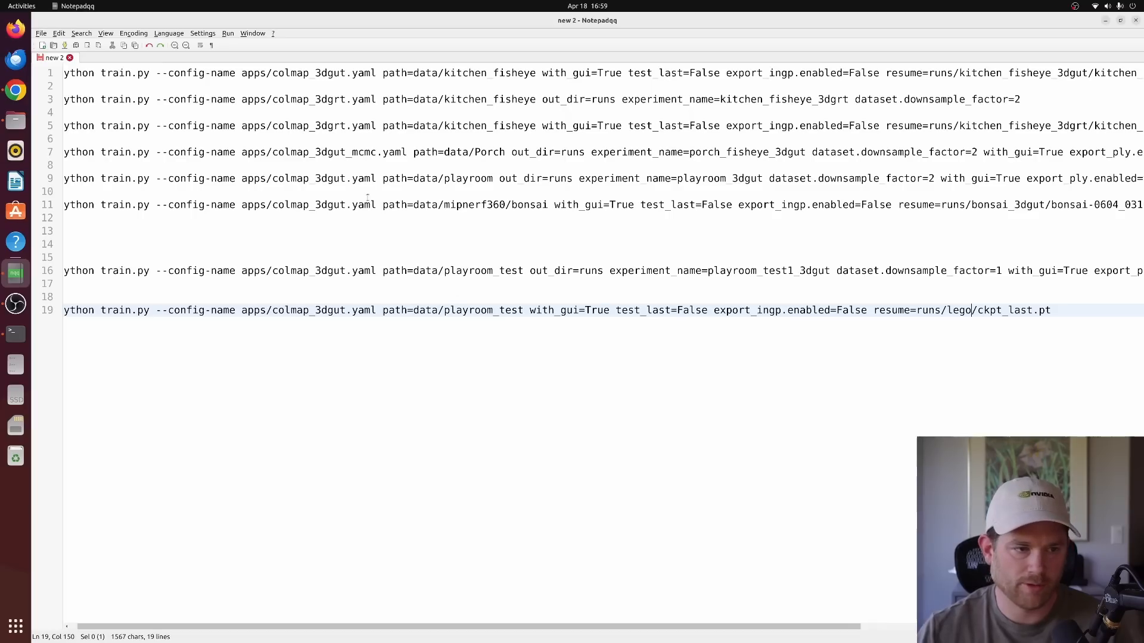
{"action": "left_click", "coordinate": [15, 121]}
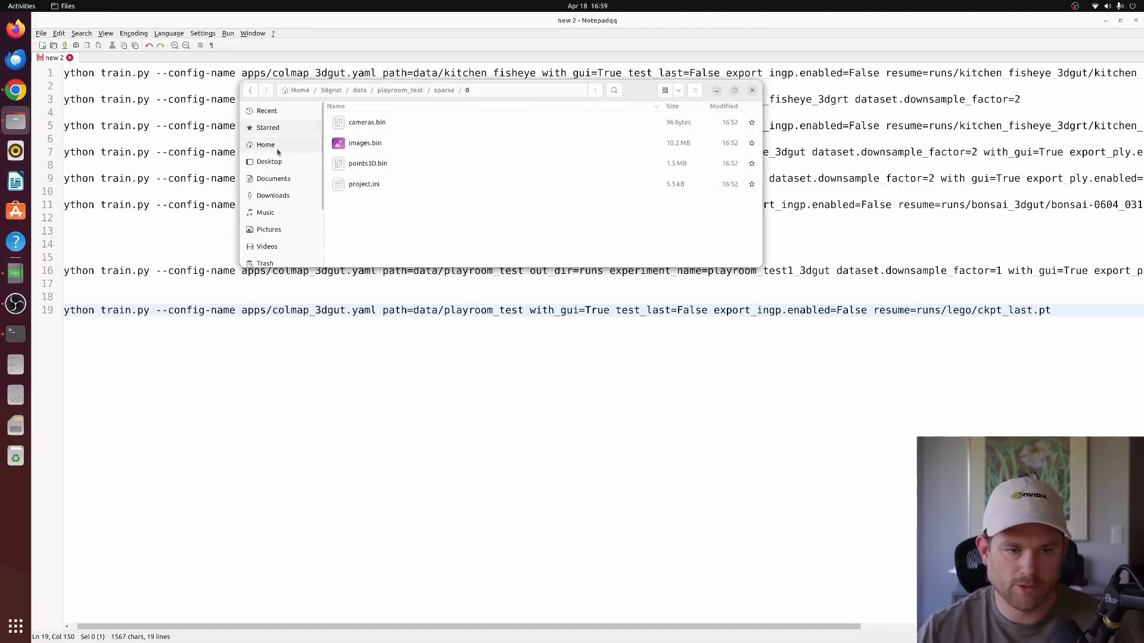
{"action": "left_click", "coordinate": [518, 321]}
{"action": "left_click", "coordinate": [504, 310]}
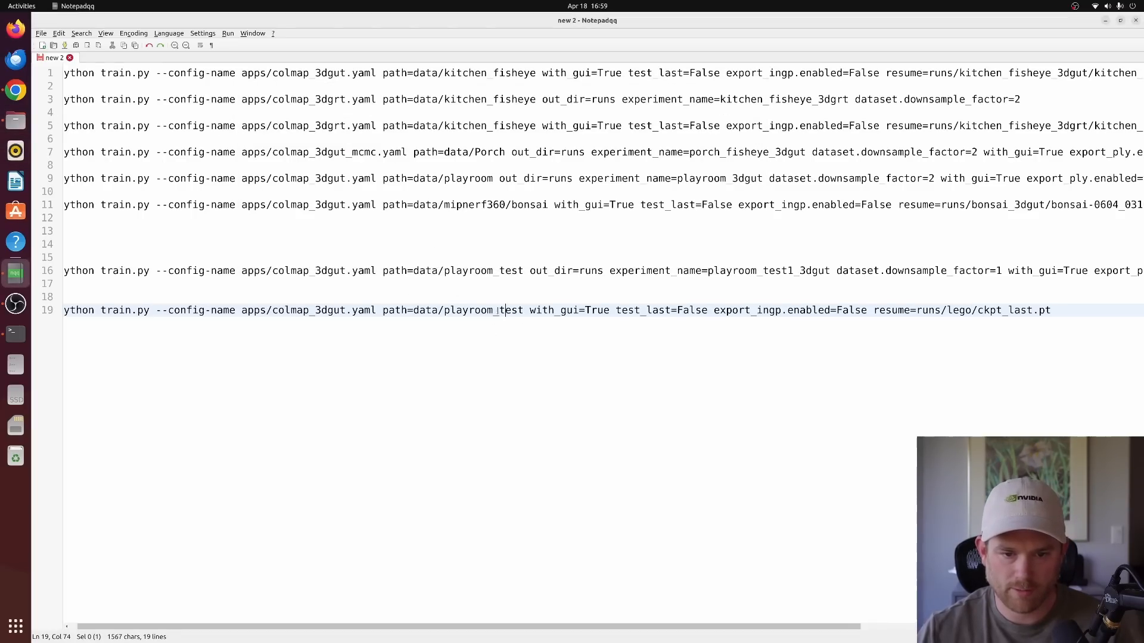
{"action": "left_click_drag", "start_coordinate": [493, 310], "coordinate": [524, 310]}
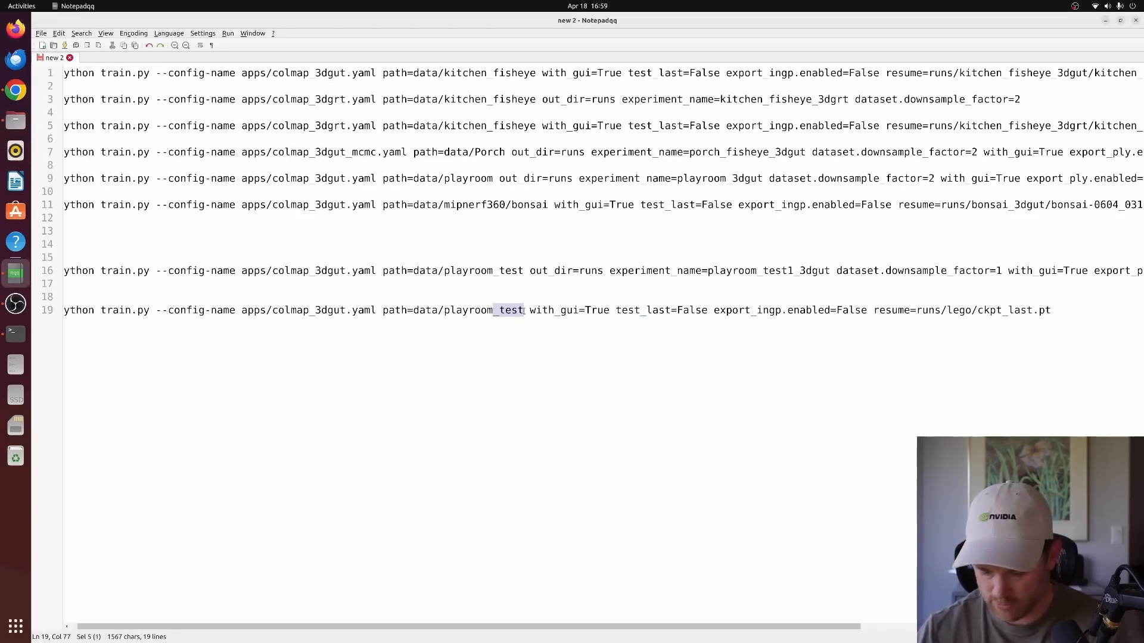
{"action": "key", "text": "BackSpace"}
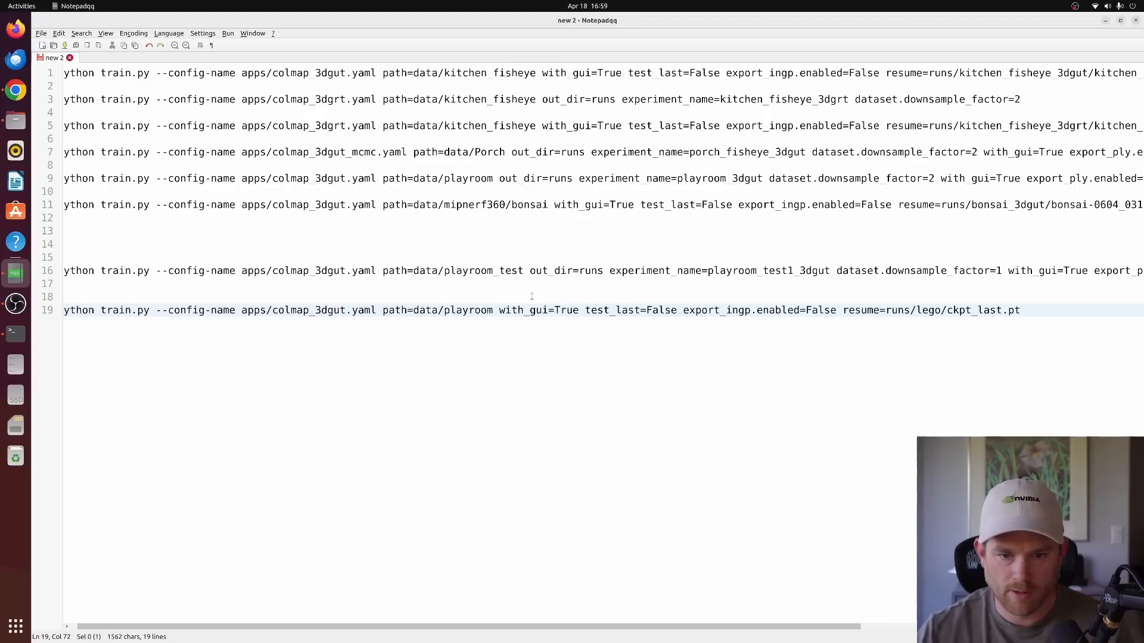
In Files, find ckpt_last.pt in 3dgrut/runs/playroom_3dgut/playroom-1704_103840 and copy the file.
{"action": "key", "text": "alt+Tab"}
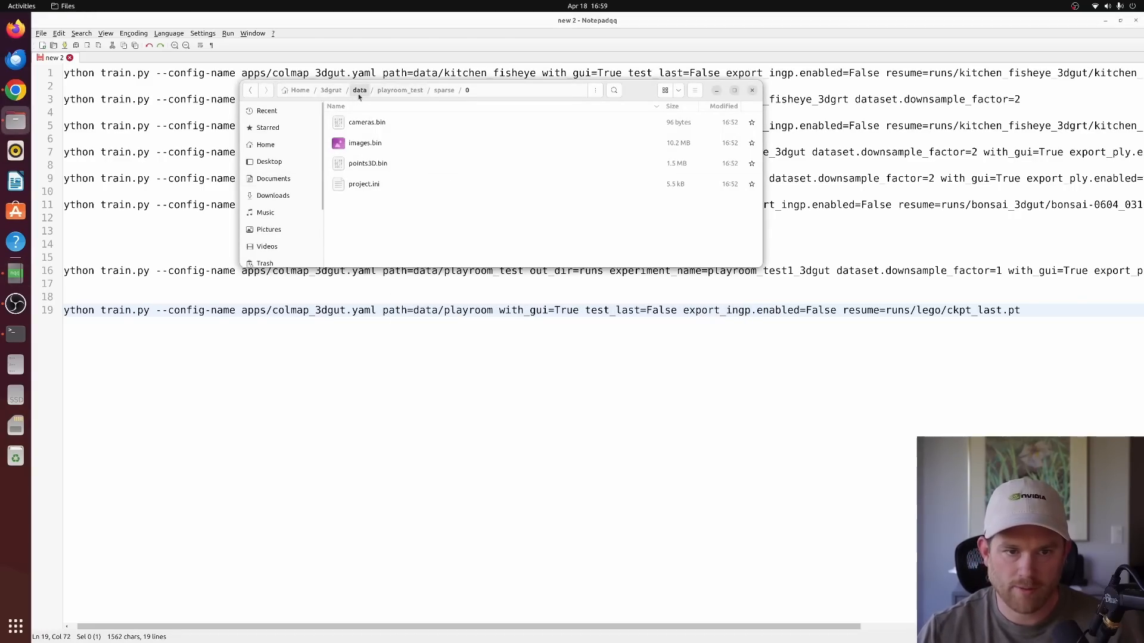
{"action": "left_click", "coordinate": [359, 92]}
{"action": "double_click", "coordinate": [364, 204]}
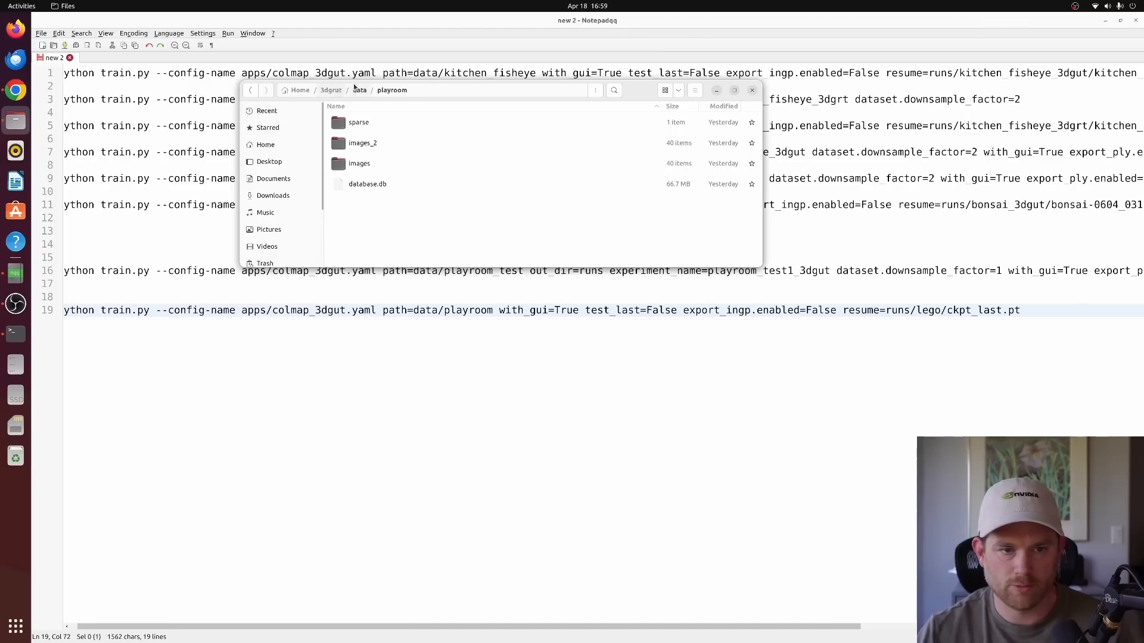
{"action": "left_click", "coordinate": [331, 90]}
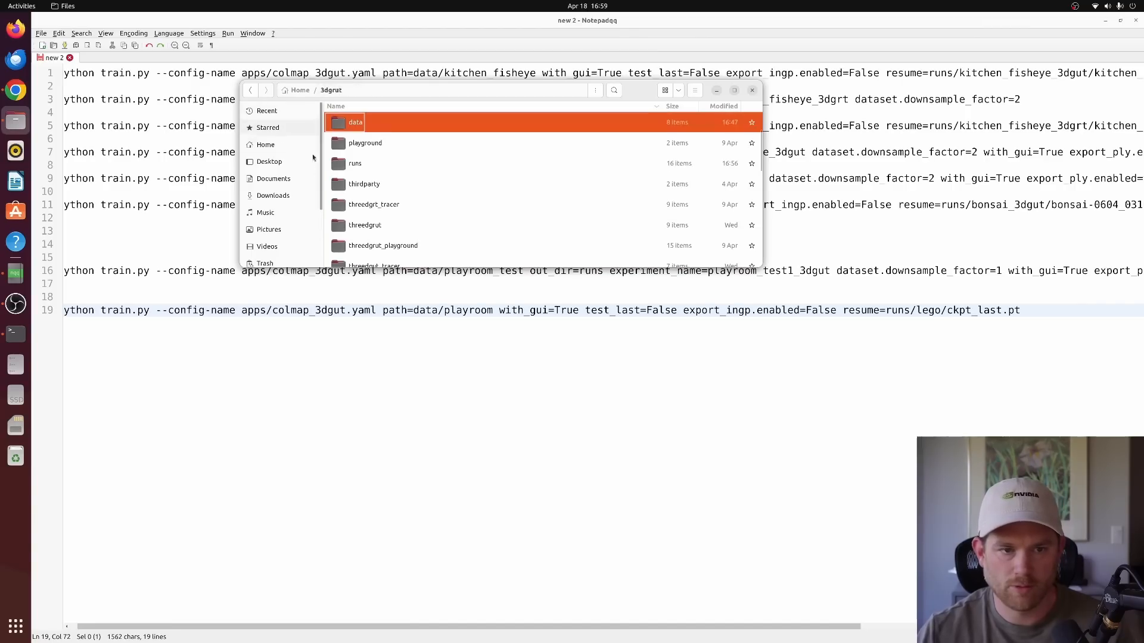
{"action": "double_click", "coordinate": [357, 164]}
{"action": "left_click", "coordinate": [367, 163]}
{"action": "scroll", "coordinate": [423, 230], "scroll_direction": "down", "scroll_amount": 6}
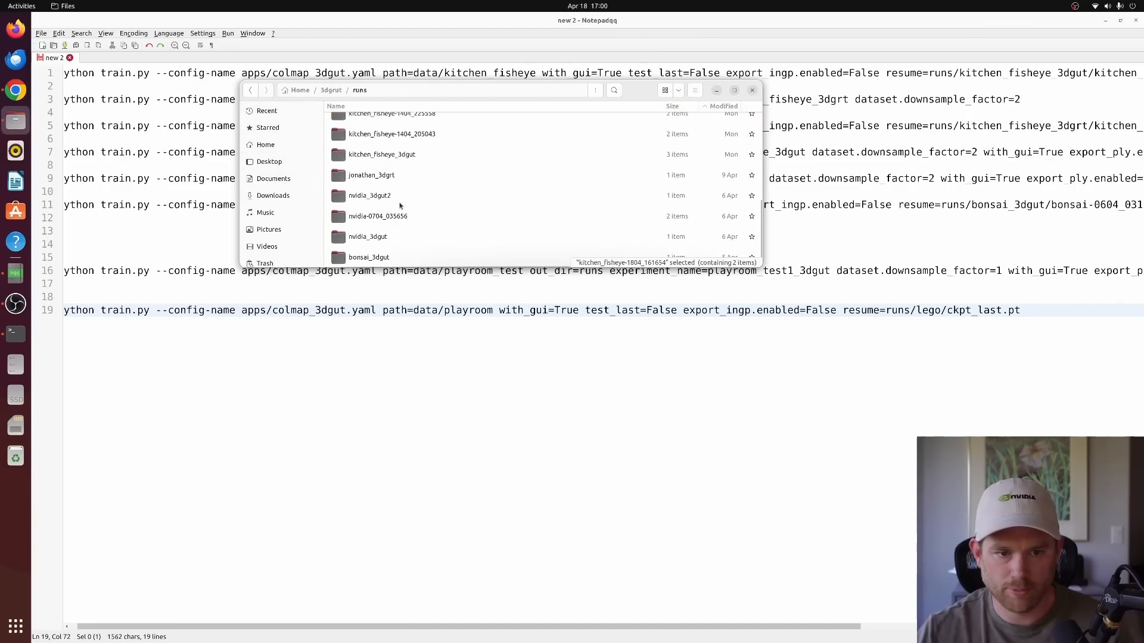
{"action": "scroll", "coordinate": [370, 242], "scroll_direction": "up", "scroll_amount": 1}
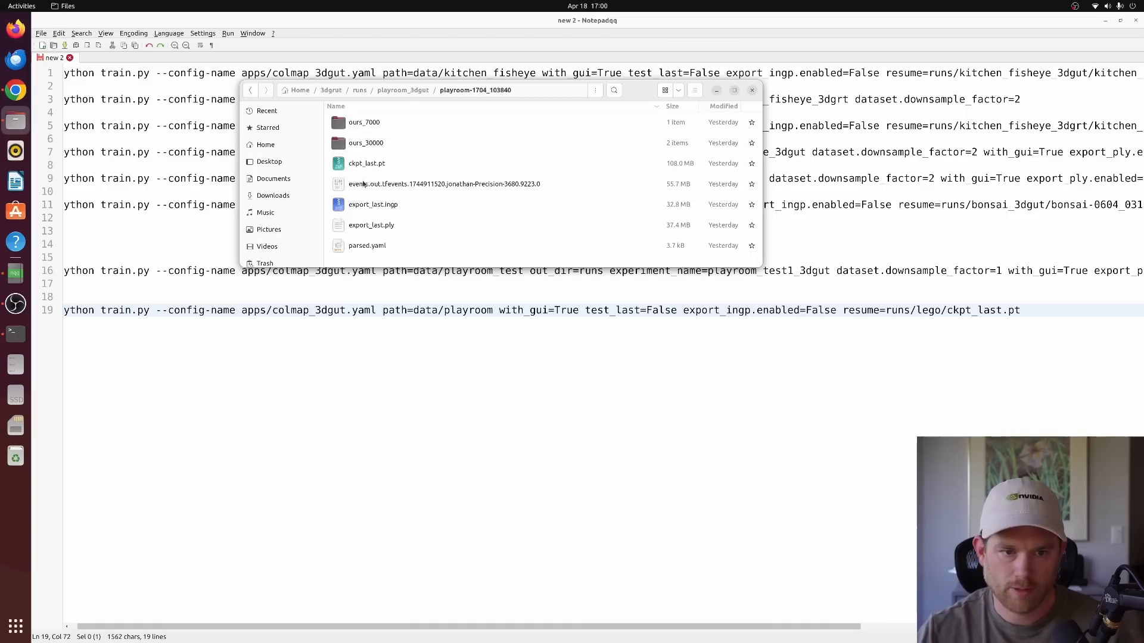
{"action": "right_click", "coordinate": [363, 162]}
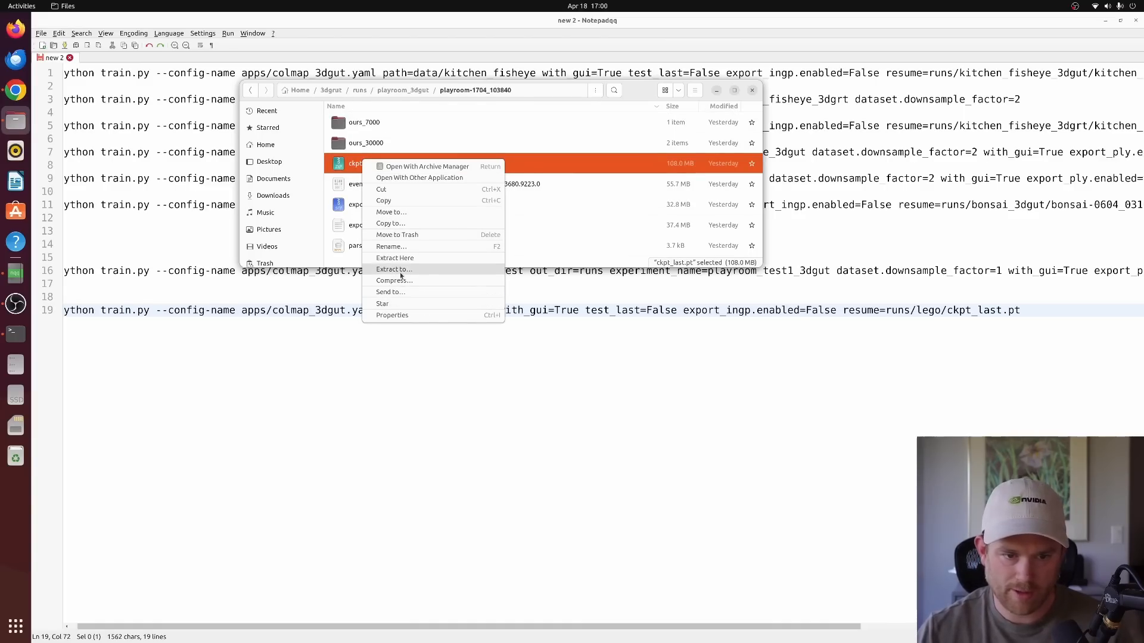
{"action": "left_click", "coordinate": [829, 288]}
{"action": "left_click", "coordinate": [830, 288]}
Paste the checkpoint's file path after the command in Notepadqq and trim it to runs/playroom_3dgut/playroom-1704_103840/ckpt_last.pt.
{"action": "left_click", "coordinate": [1061, 313]}
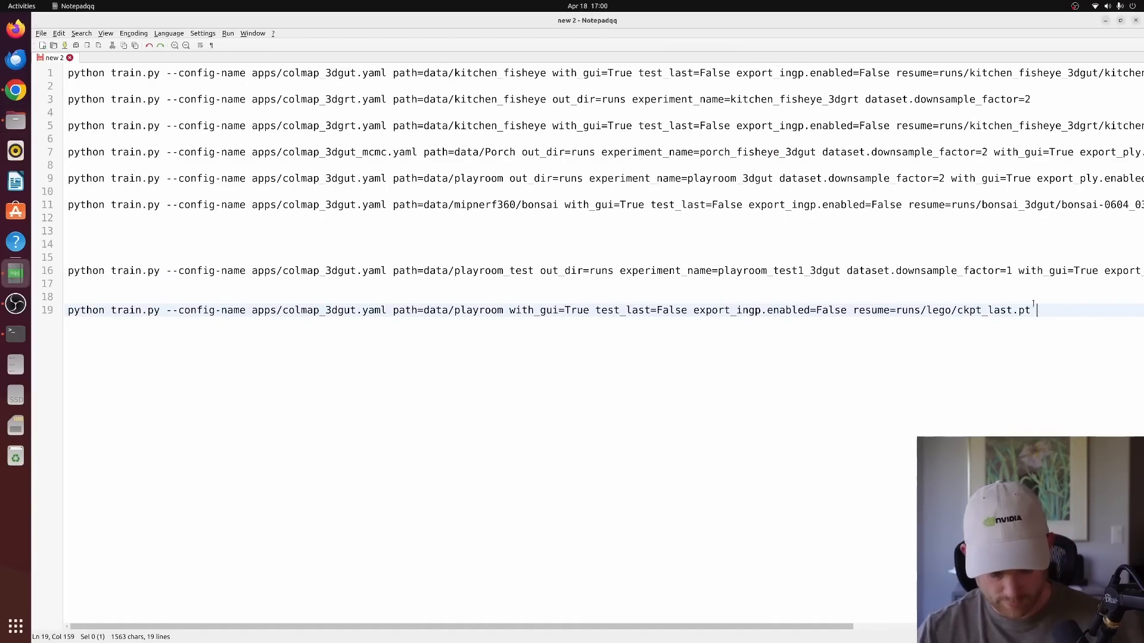
{"action": "type", "text": "/home/jonathan/3dgrut/runs/playroom_3dgut/playroom-1704_103840/ckpt_last.pt"}
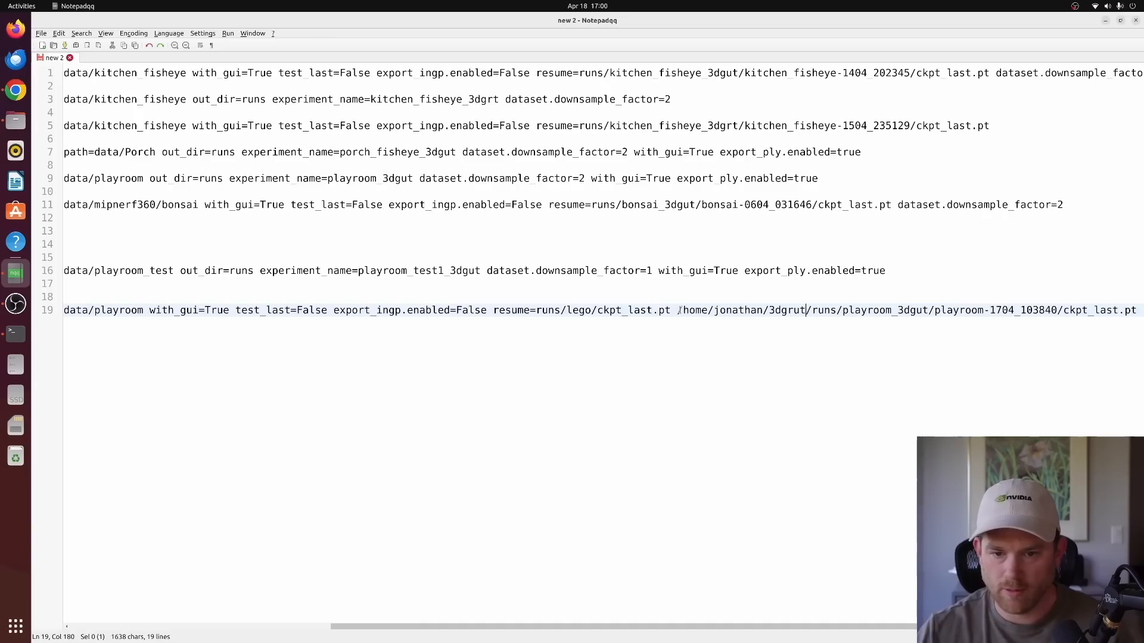
{"action": "left_click_drag", "start_coordinate": [681, 311], "coordinate": [813, 311]}
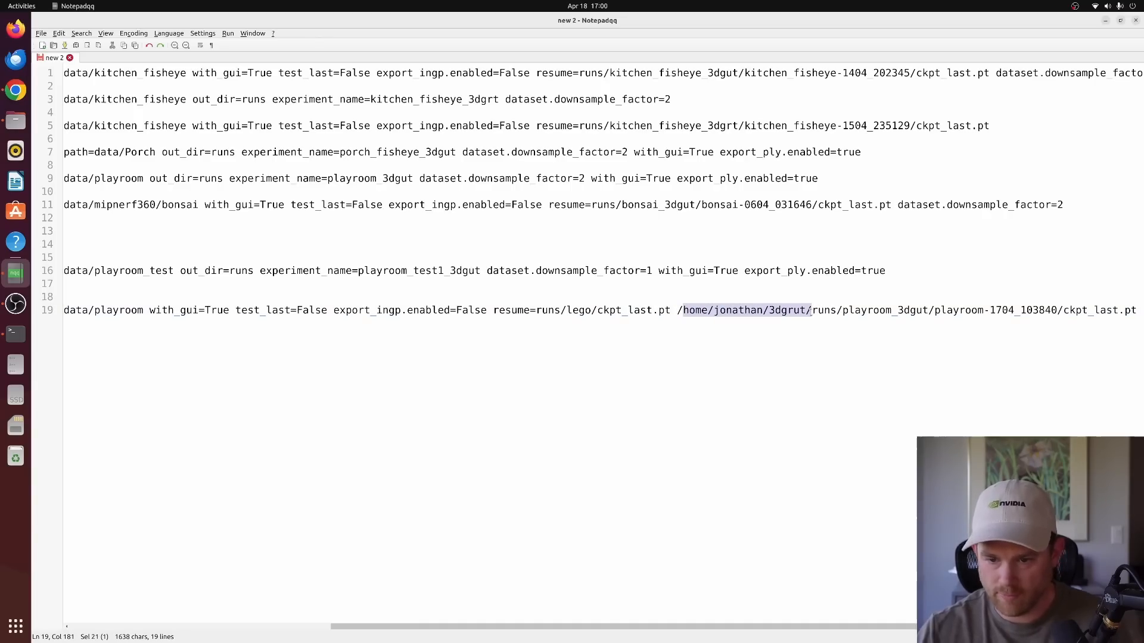
{"action": "key", "text": "BackSpace"}
{"action": "key", "text": "BackSpace"}
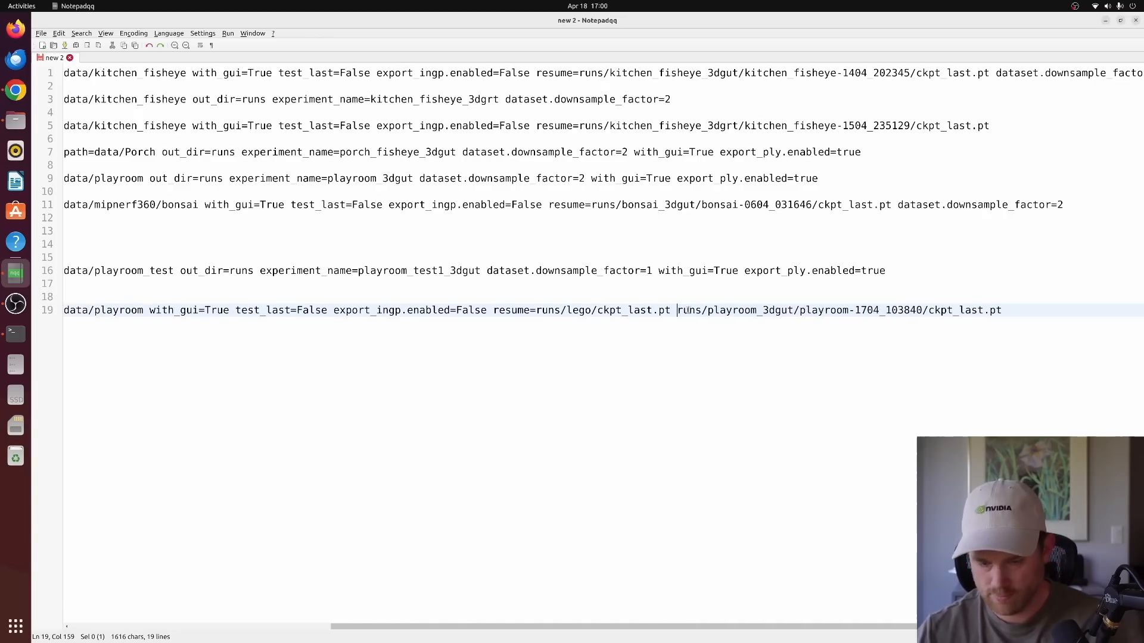
Move the trimmed playroom checkpoint path into the resume argument, replacing runs/lego/ckpt_last.pt.
{"action": "left_click_drag", "start_coordinate": [678, 310], "coordinate": [1007, 308]}
{"action": "key", "text": "ctrl+c"}
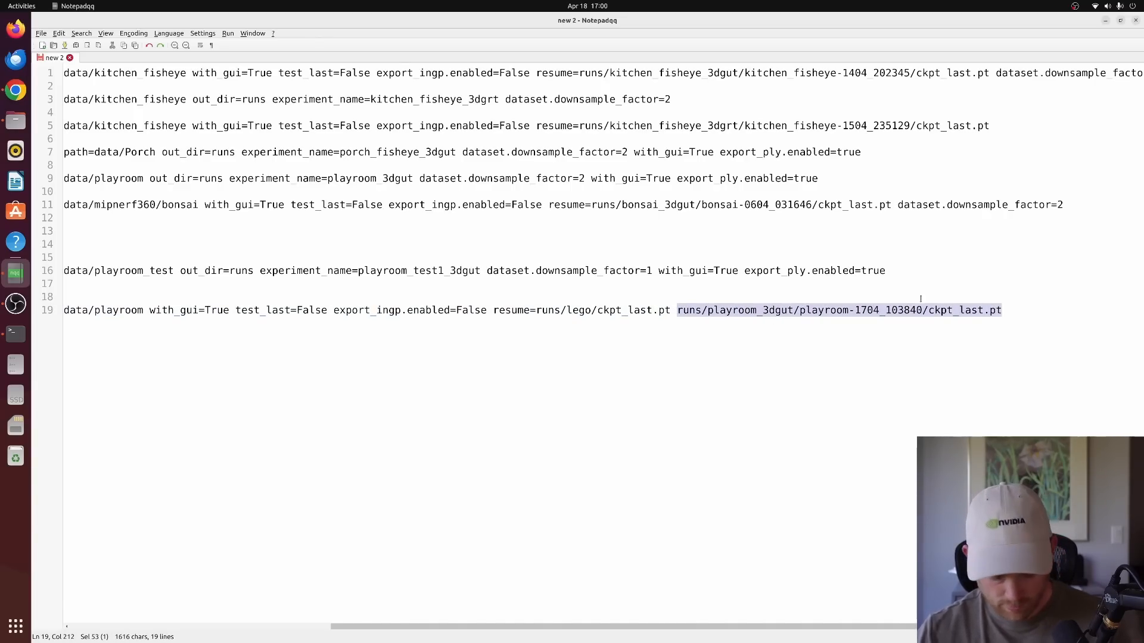
{"action": "key", "text": "BackSpace"}
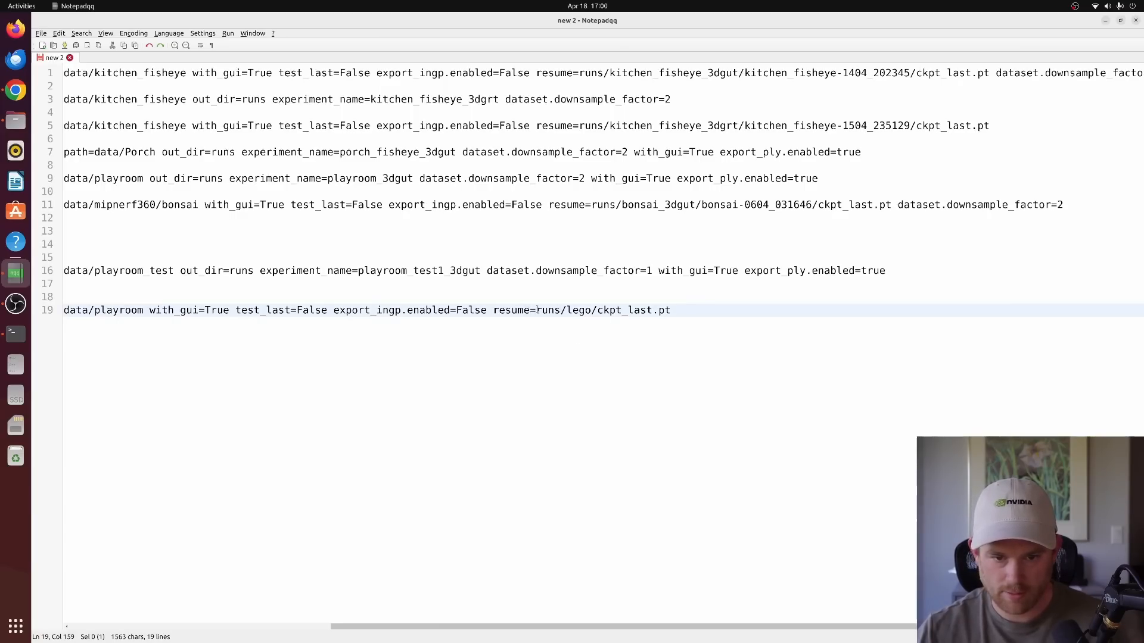
{"action": "left_click_drag", "start_coordinate": [538, 310], "coordinate": [678, 310]}
{"action": "key", "text": "ctrl+v"}
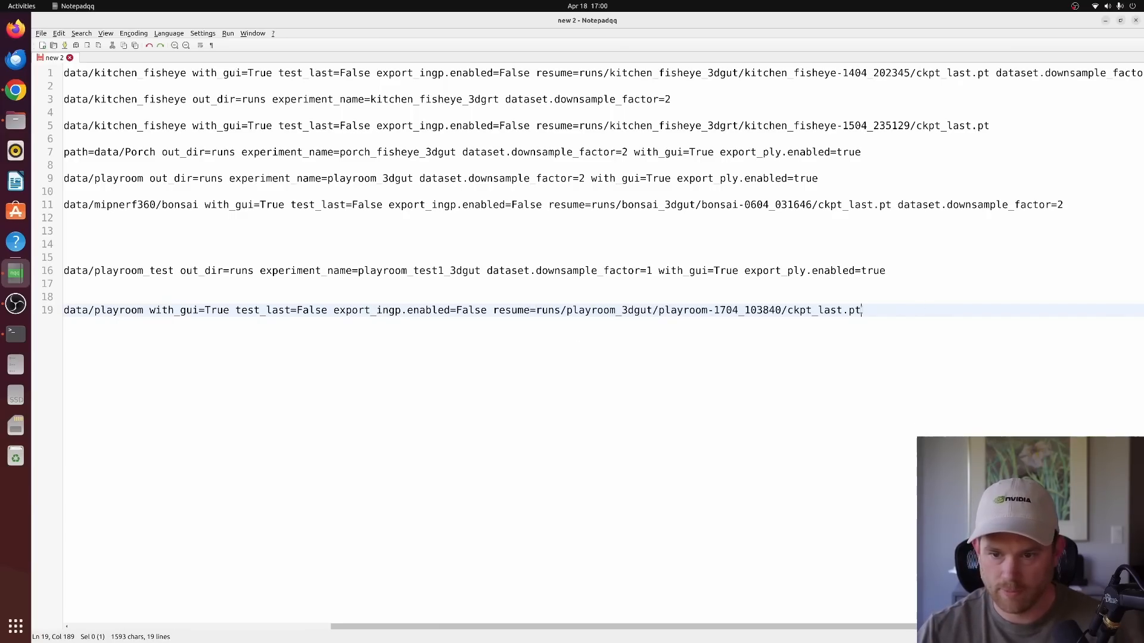
Copy the playroom checkpoint command from Notepadqq and try to run it in the 3dgrut terminal.
{"action": "key", "text": "shift+Home"}
{"action": "key", "text": "ctrl+c"}
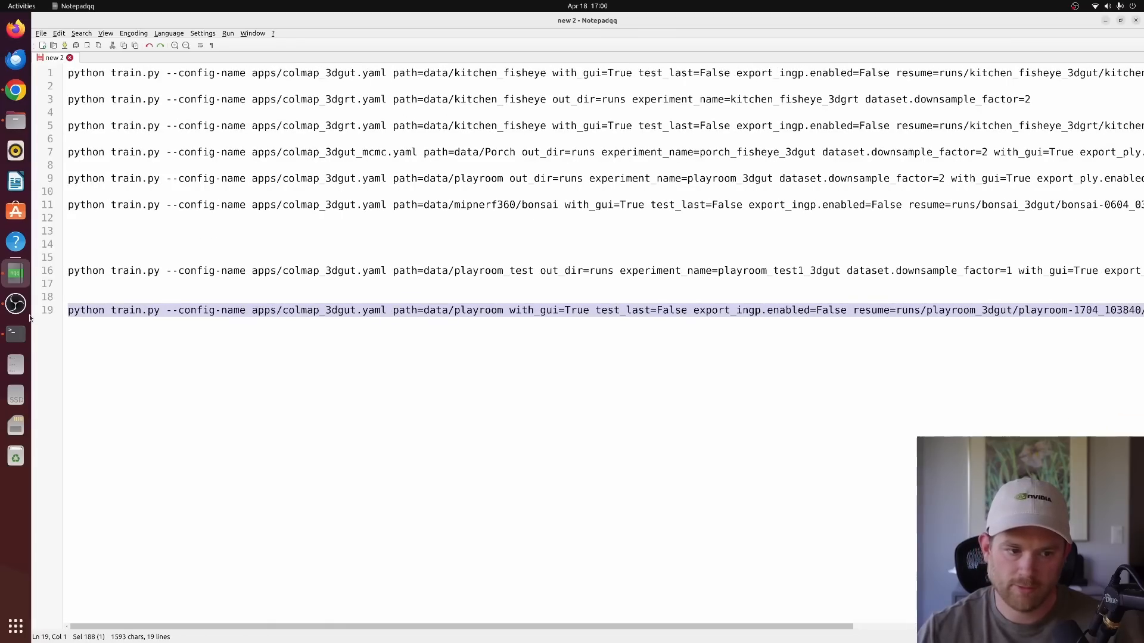
{"action": "key", "text": "alt+Tab"}
{"action": "key", "text": "alt+Tab"}
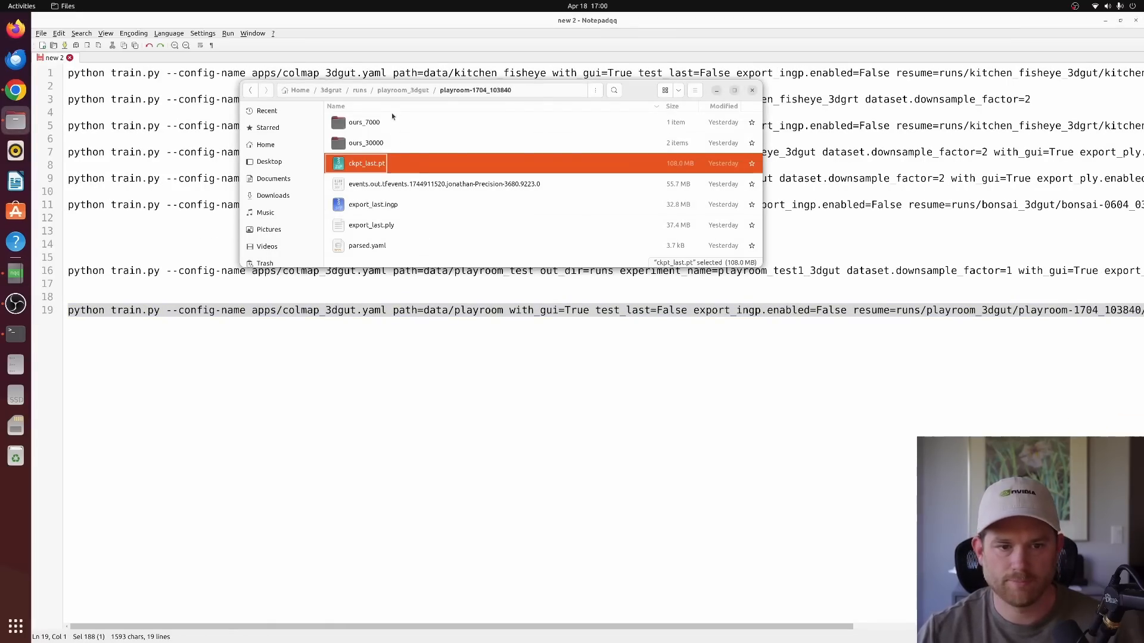
{"action": "key", "text": "alt+Tab"}
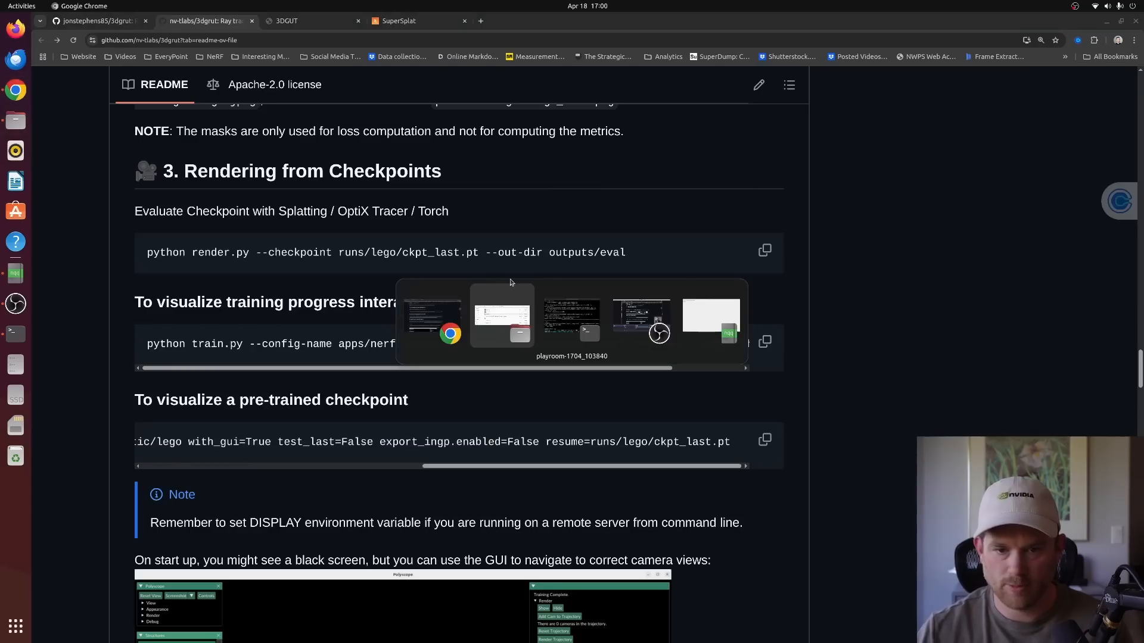
{"action": "left_click", "coordinate": [551, 315]}
{"action": "key", "text": "Return"}
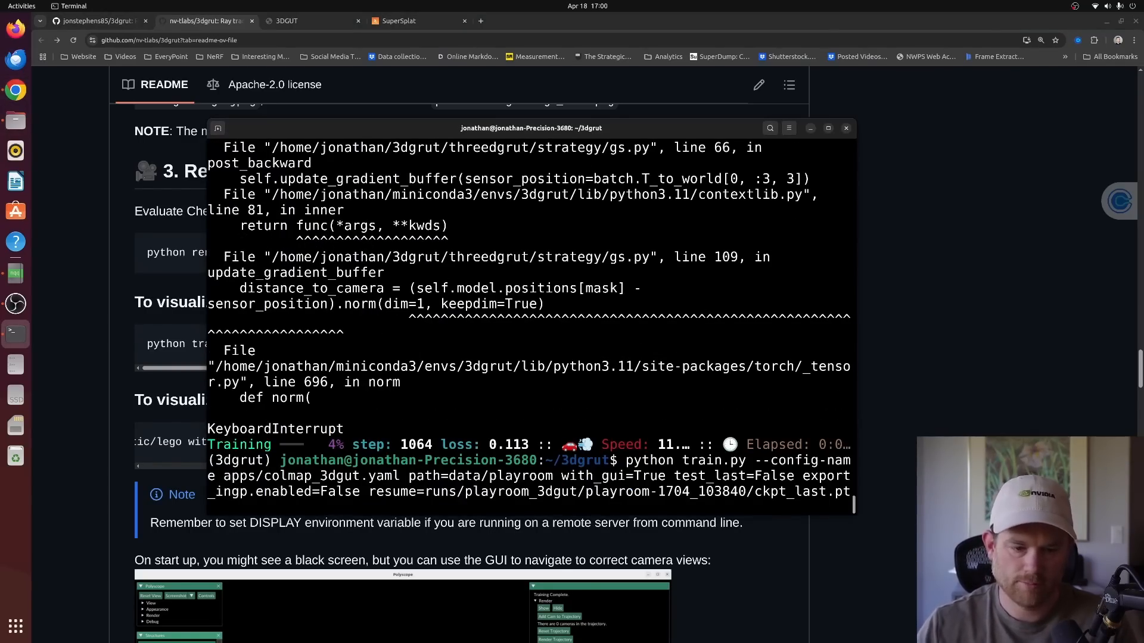
Paste the checkpoint command at the terminal prompt again and single out its config name, apps/colmap_3dgut.yaml.
{"action": "key", "text": "ctrl+shift+v"}
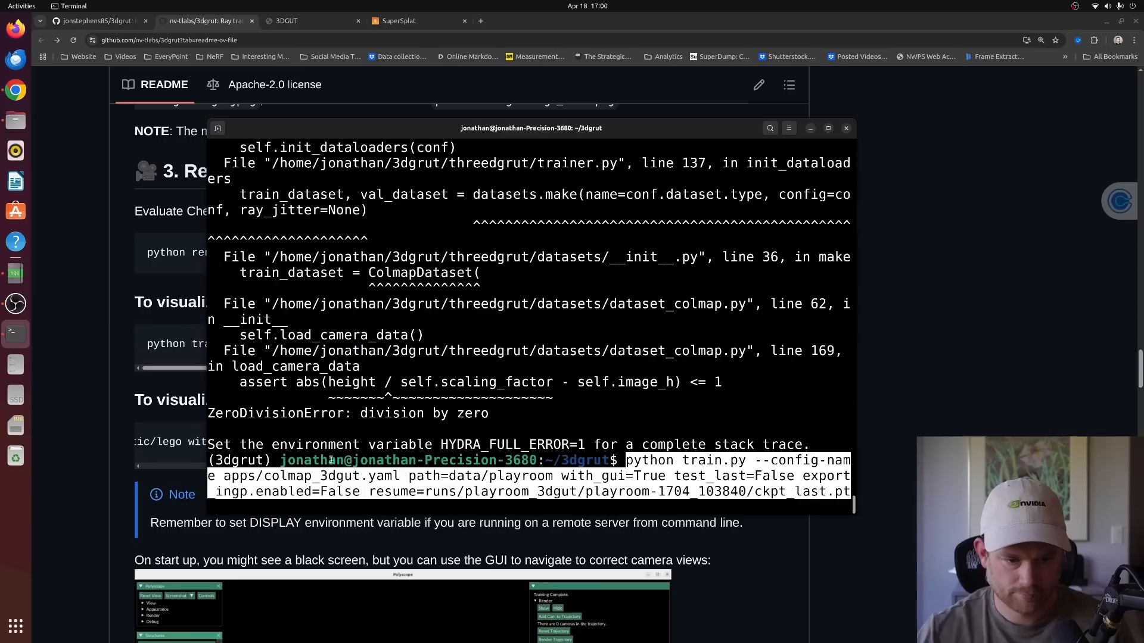
{"action": "double_click", "coordinate": [358, 475]}
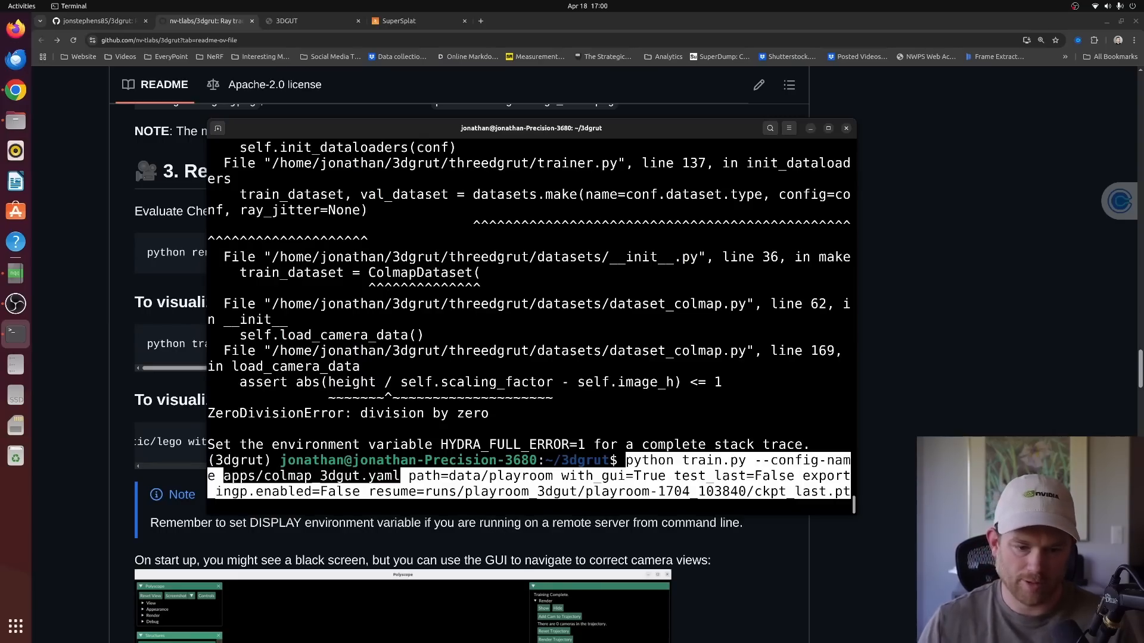
{"action": "key", "text": "Return"}
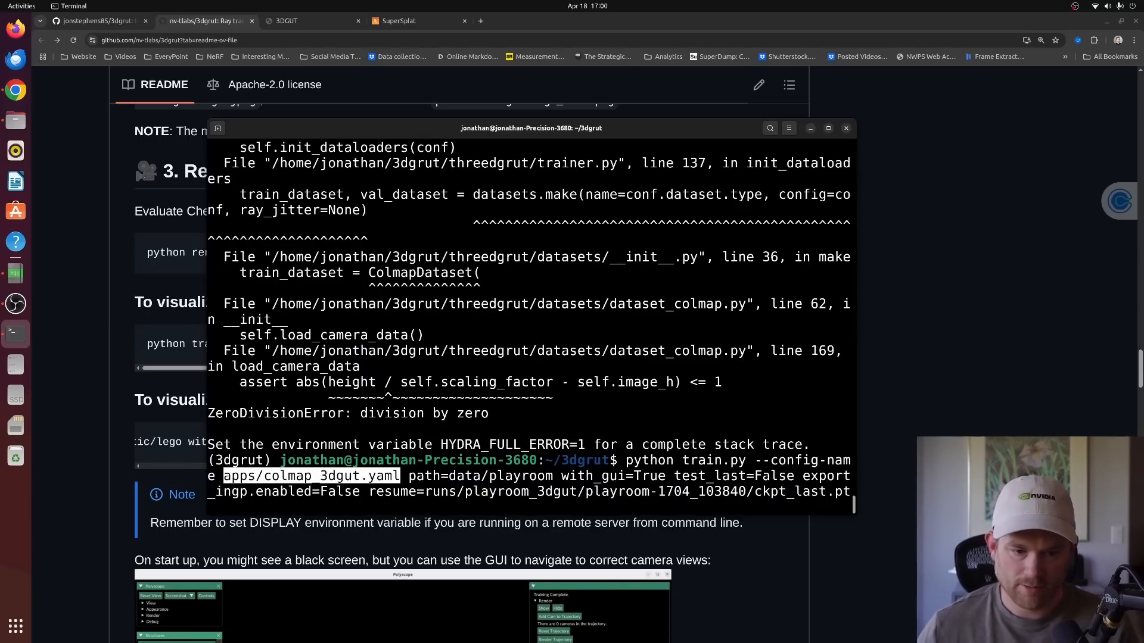
{"action": "left_click", "coordinate": [687, 486]}
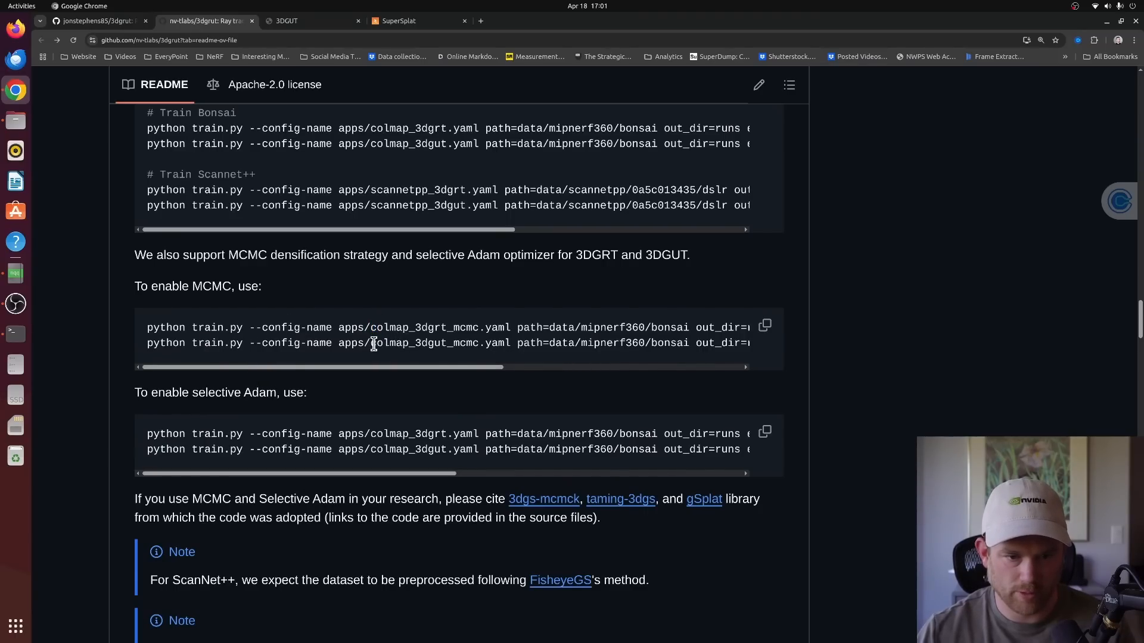
Copy colmap_3dgut_mcmc.yaml from the README's MCMC example in Chrome and substitute it for colmap_3dgut.yaml in Notepadqq's playroom checkpoint command.
{"action": "left_click_drag", "start_coordinate": [374, 344], "coordinate": [506, 341]}
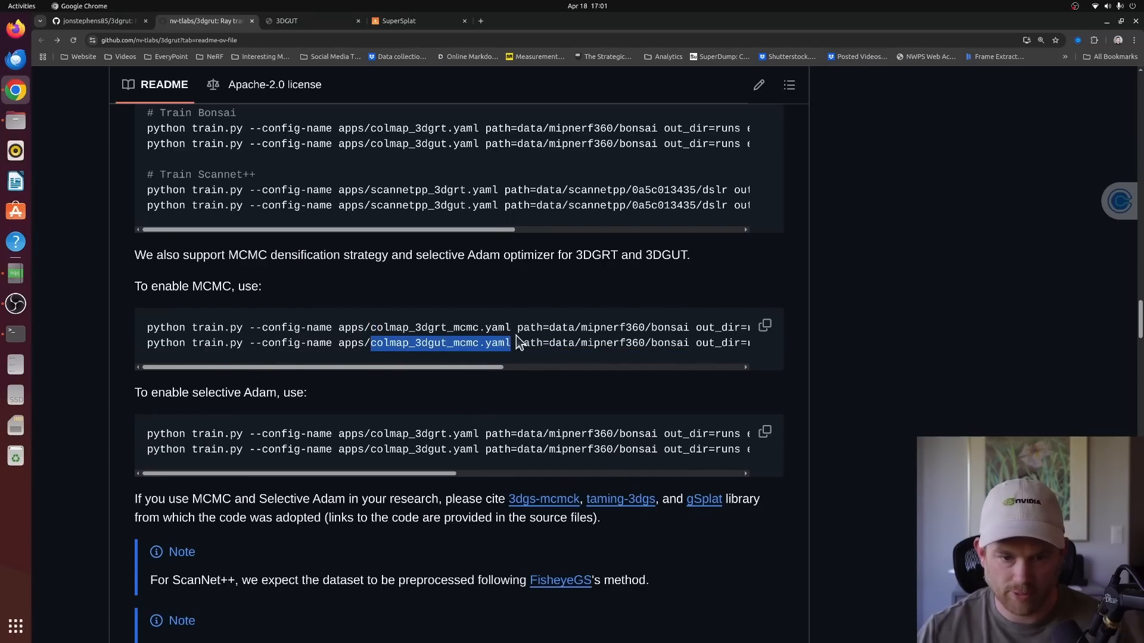
{"action": "key", "text": "alt+Tab"}
{"action": "key", "text": "alt+Tab"}
{"action": "key", "text": "alt+Tab"}
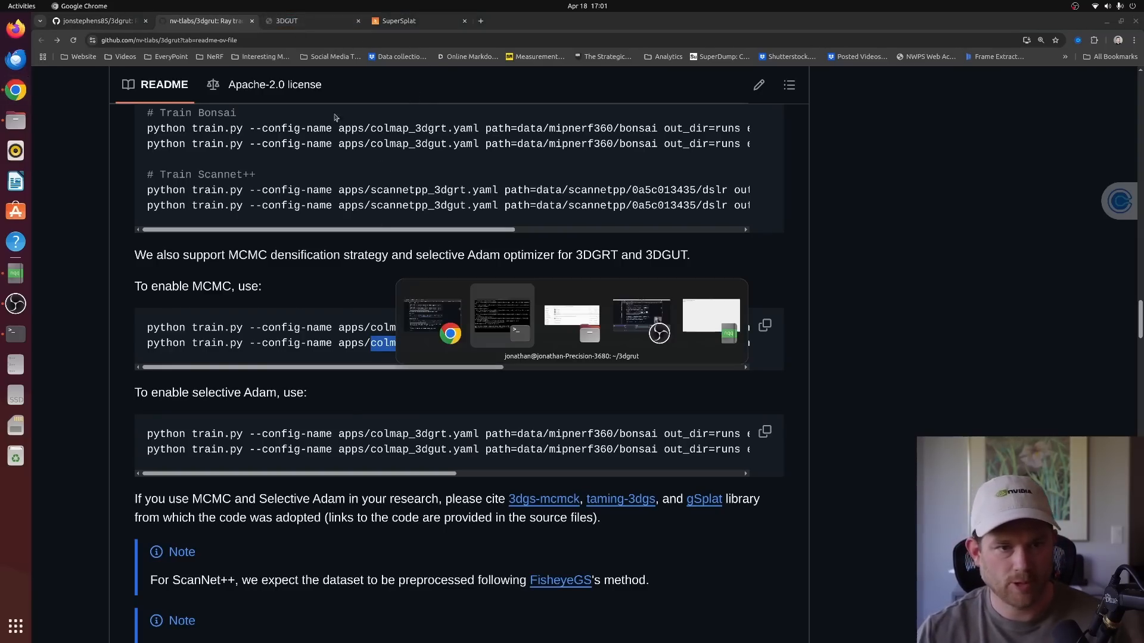
{"action": "key", "text": "ctrl+shift+Left"}
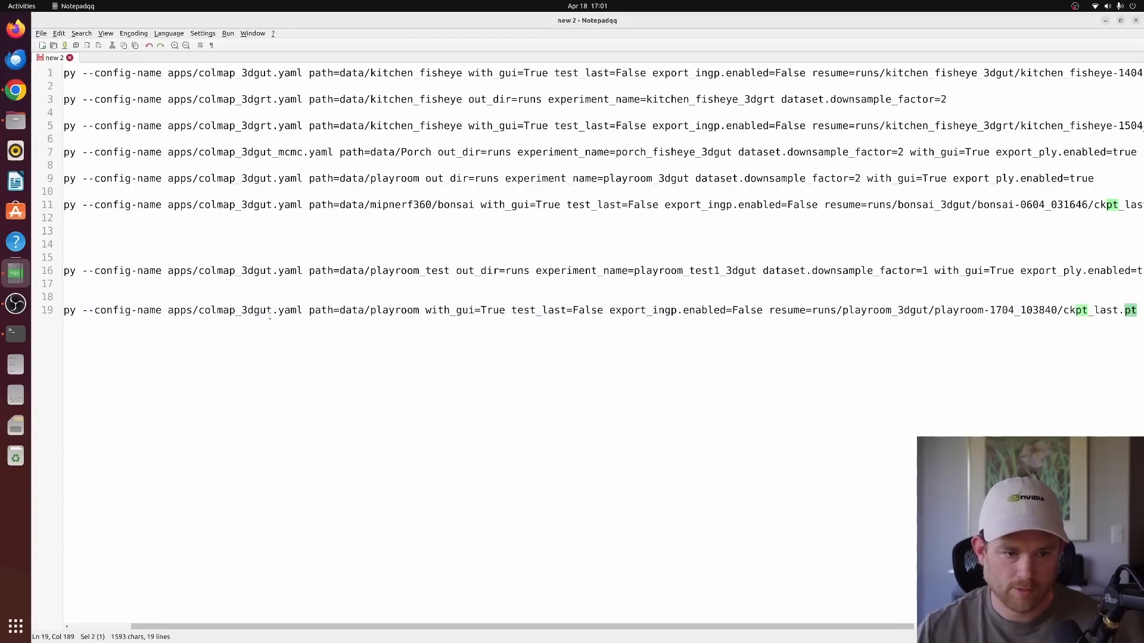
{"action": "left_click_drag", "start_coordinate": [200, 310], "coordinate": [300, 306]}
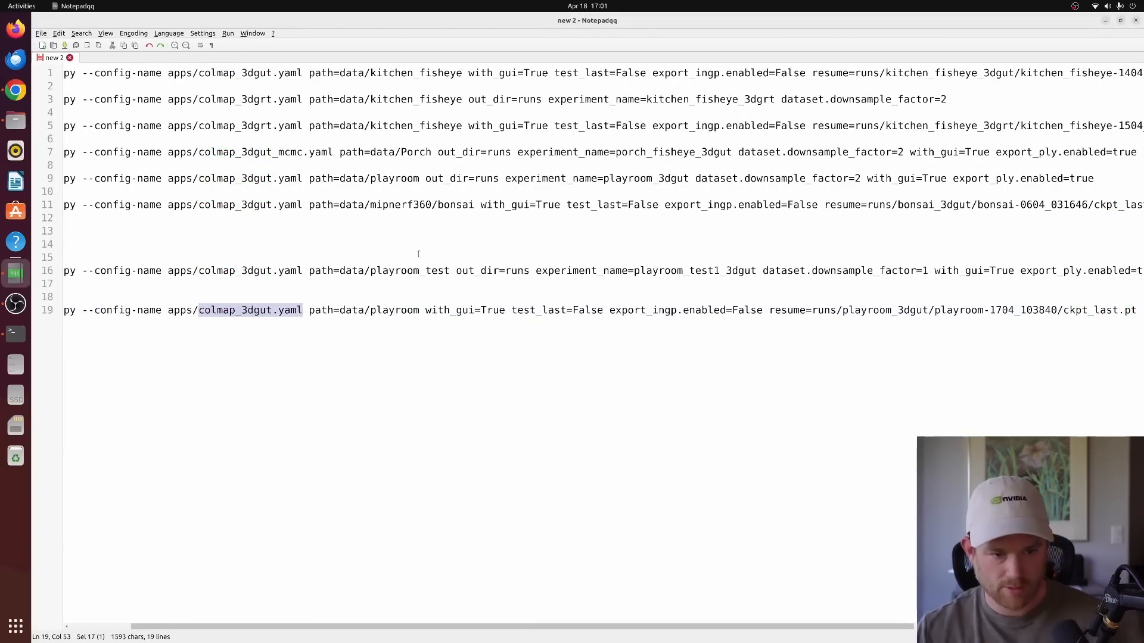
{"action": "type", "text": "colmap_3dgut_mcmc.yaml"}
{"action": "key", "text": "End"}
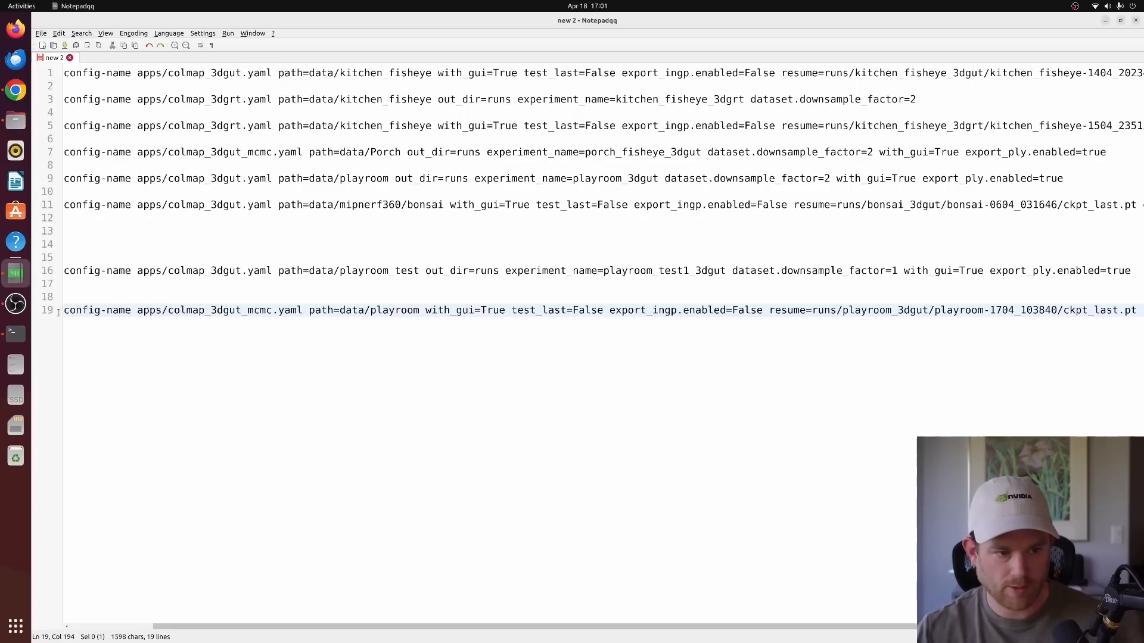
{"action": "left_click", "coordinate": [889, 289]}
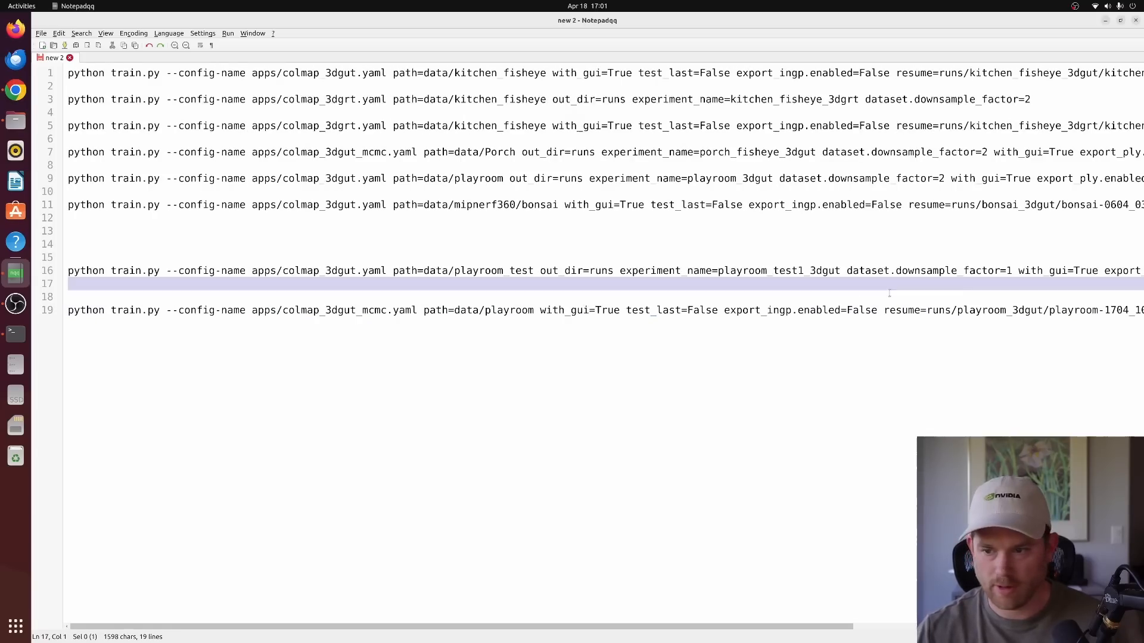
Copy the playroom checkpoint command with the MCMC config from Notepadqq and run it in the terminal.
{"action": "triple_click", "coordinate": [1089, 316]}
{"action": "key", "text": "alt+Tab"}
{"action": "key", "text": "alt+Tab"}
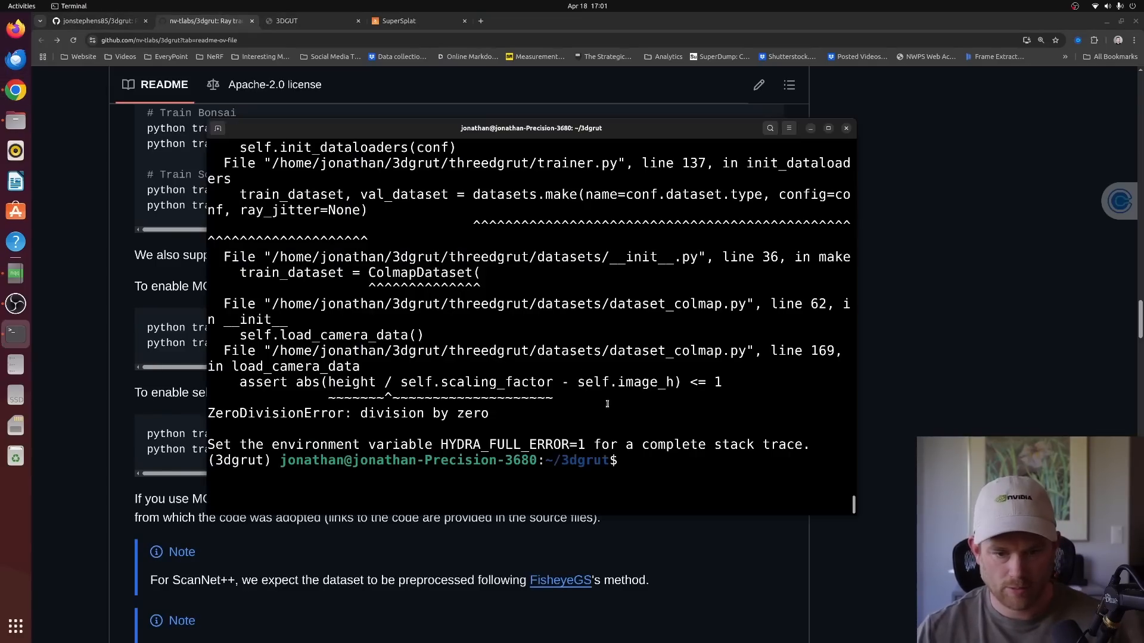
{"action": "type", "text": "python train.py --config-name apps/colmap_3dgut_mcmc.yaml path=data/playroom with_gui=True test_last=False export_ingp.enabled=False resume=runs/playroom_3dgut/playroom-1704_103840/ckpt_last.pt"}
{"action": "key", "text": "Return"}
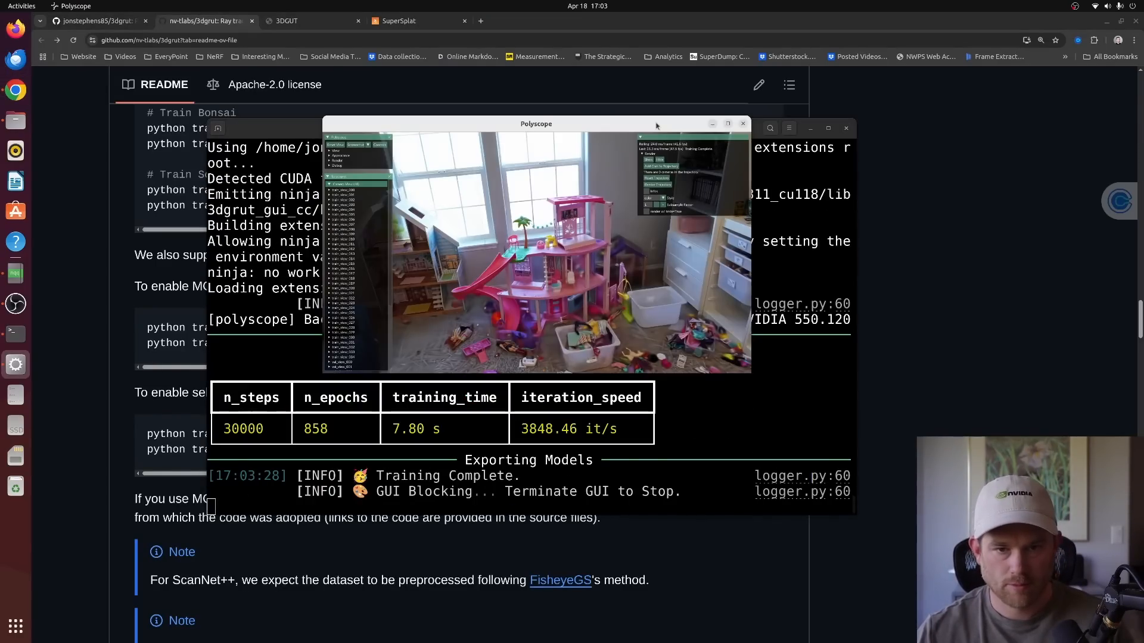
Maximize the Polyscope viewer and set the camera style to First Person in the view settings.
{"action": "key", "text": "super+Up"}
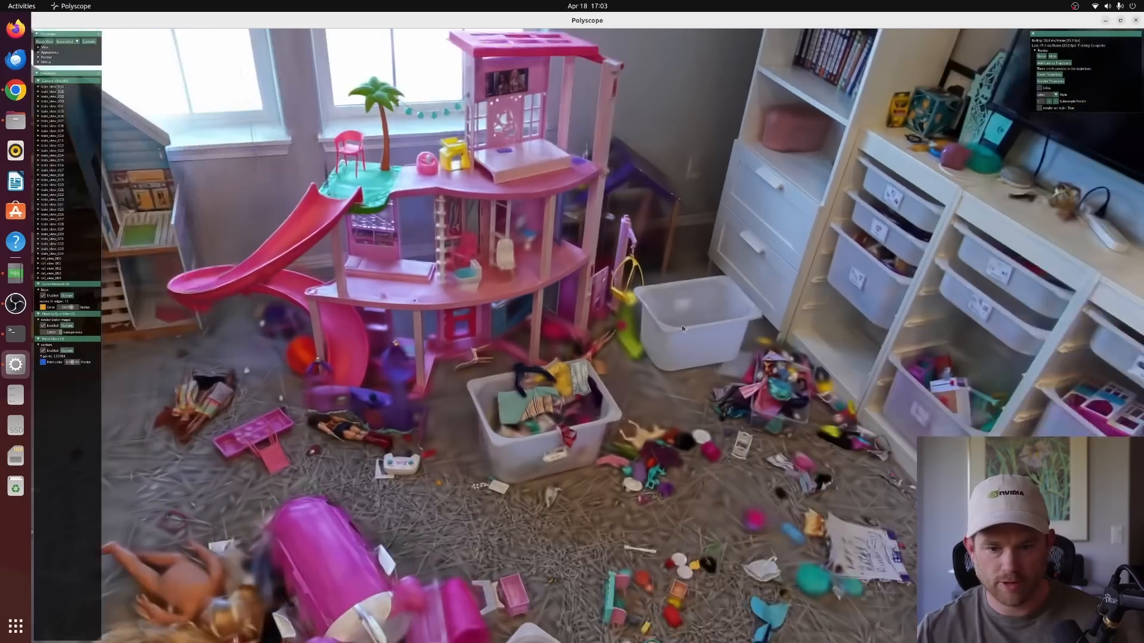
{"action": "left_click_drag", "start_coordinate": [681, 327], "coordinate": [557, 261]}
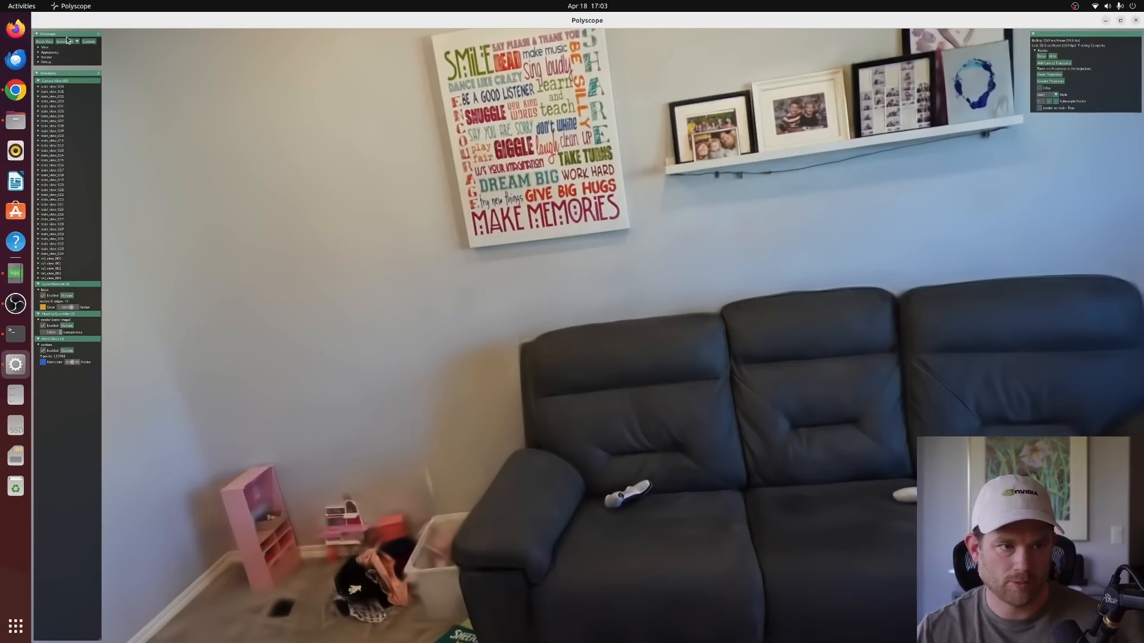
{"action": "left_click", "coordinate": [42, 49]}
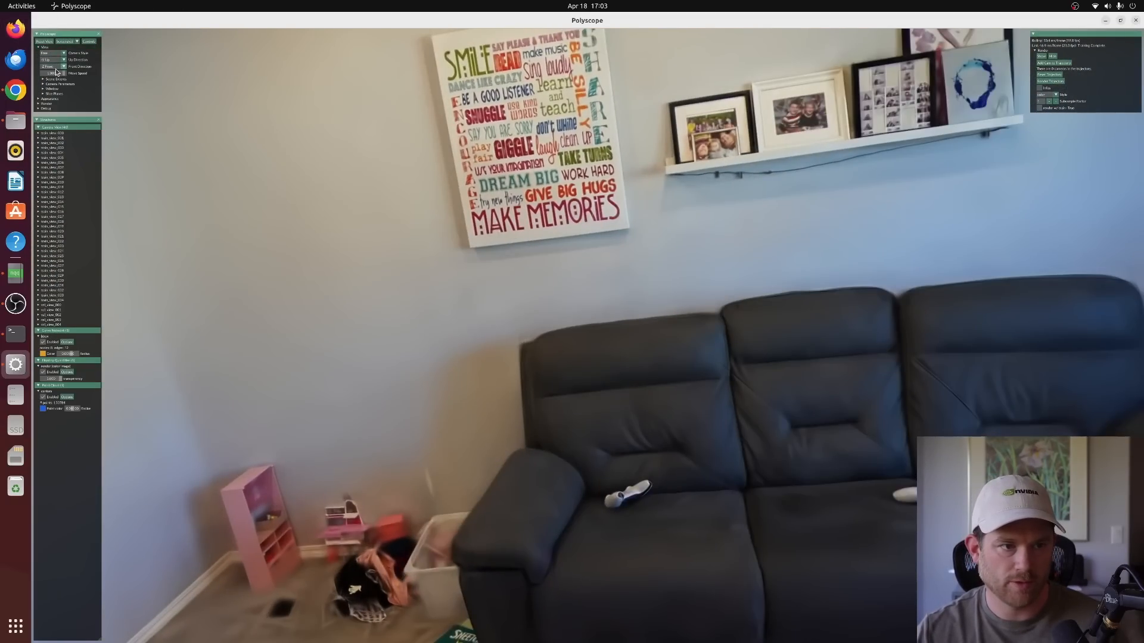
{"action": "left_click", "coordinate": [57, 53]}
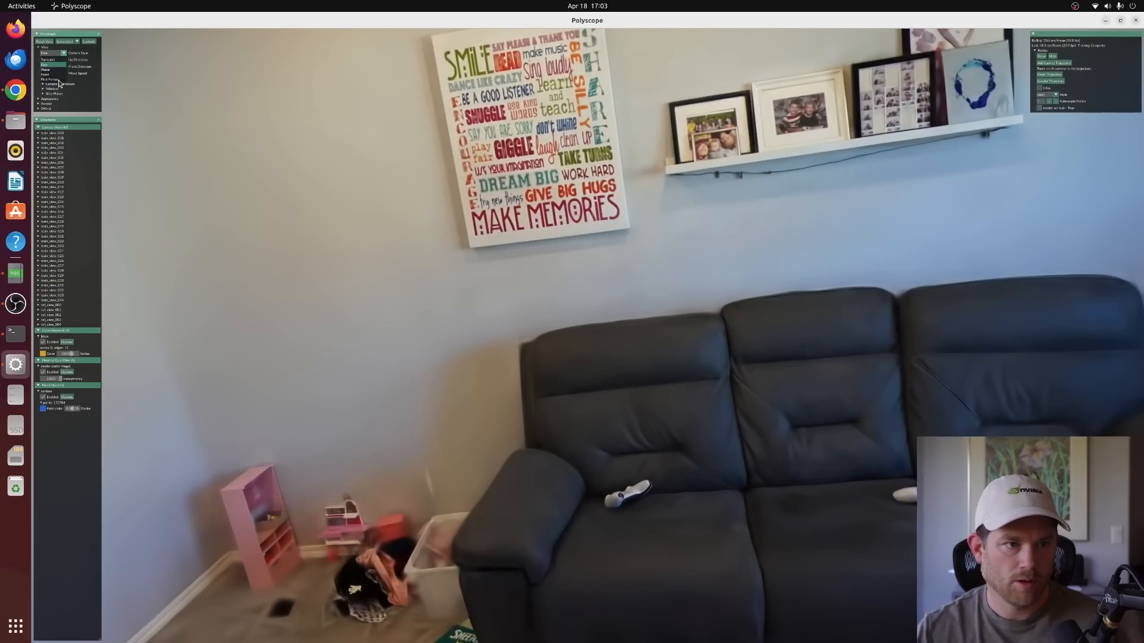
{"action": "left_click", "coordinate": [50, 80]}
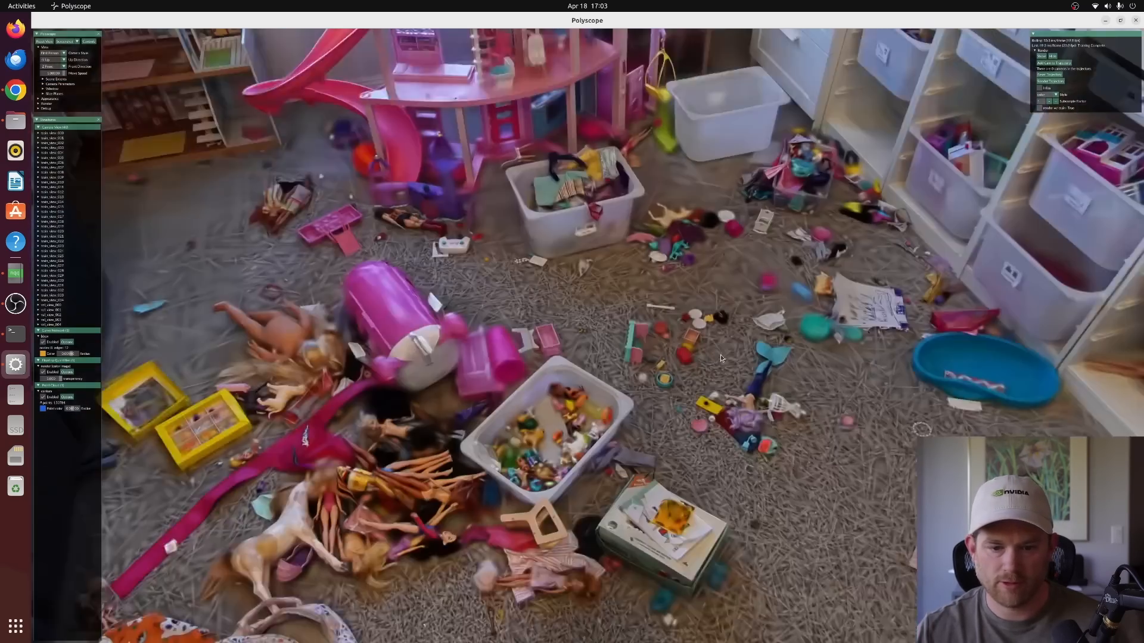
Fly through the playroom scene to examine the dollhouse, TV wall, shelves, door and toys from different angles.
{"action": "left_click_drag", "start_coordinate": [720, 355], "coordinate": [135, 357]}
{"action": "key", "text": "s"}
{"action": "key", "text": "w"}
{"action": "left_click_drag", "start_coordinate": [420, 292], "coordinate": [188, 365]}
{"action": "left_click_drag", "start_coordinate": [359, 332], "coordinate": [128, 271]}
{"action": "key", "text": "s"}
{"action": "key", "text": "s"}
{"action": "key", "text": "s"}
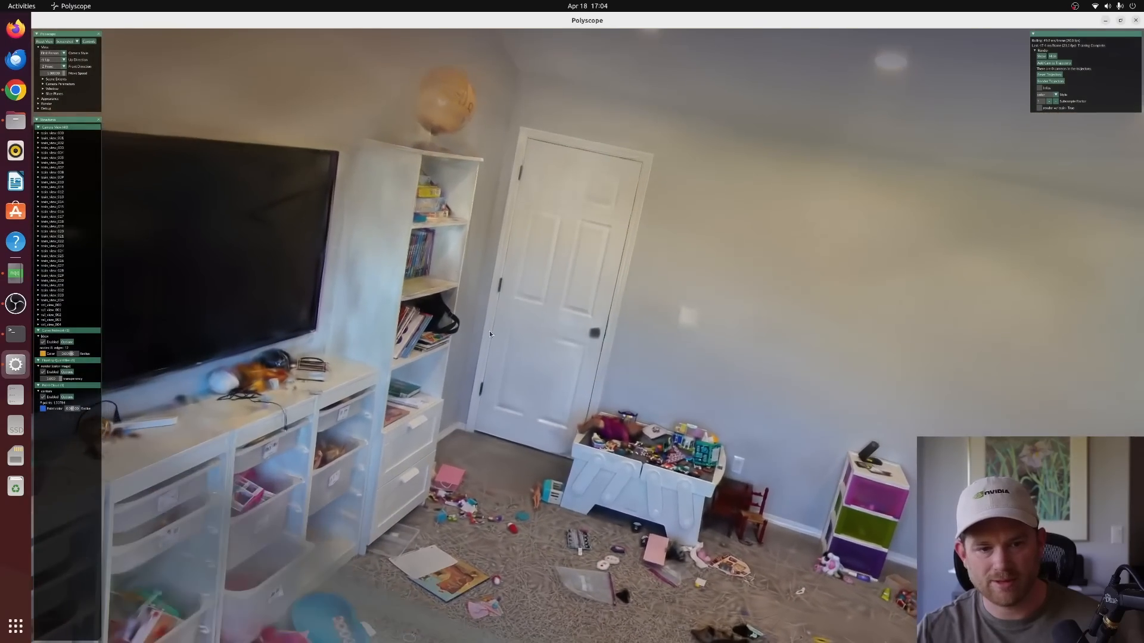
{"action": "key", "text": "q"}
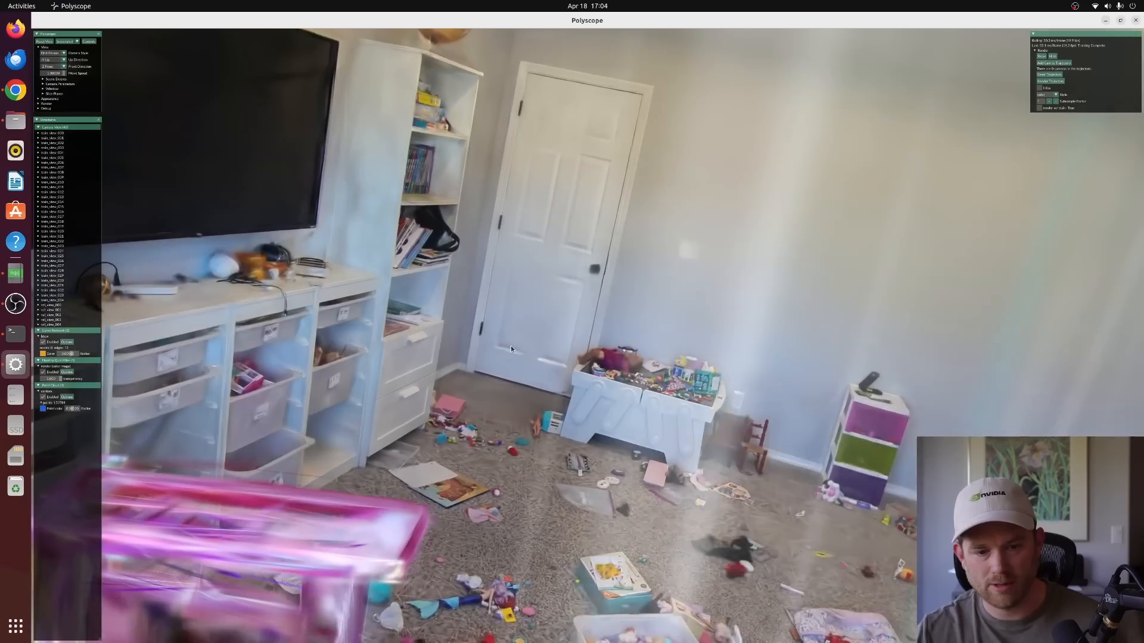
{"action": "key", "text": "s"}
{"action": "left_click_drag", "start_coordinate": [511, 348], "coordinate": [307, 317]}
{"action": "key", "text": "d"}
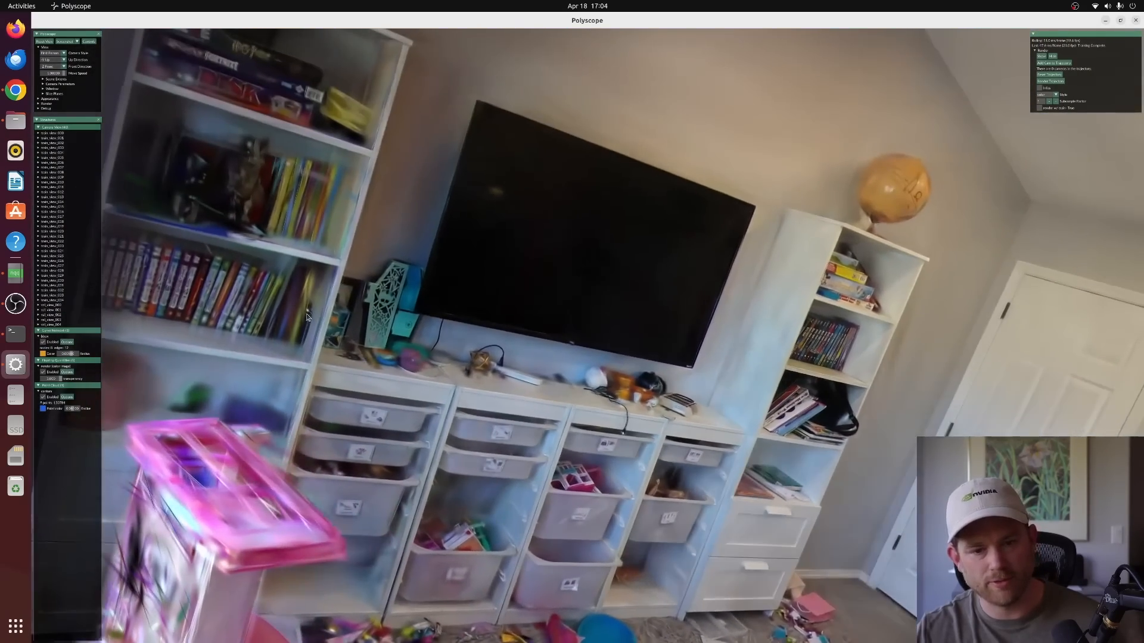
{"action": "left_click_drag", "start_coordinate": [724, 359], "coordinate": [985, 406]}
{"action": "key", "text": "w"}
{"action": "key", "text": "w"}
{"action": "key", "text": "a"}
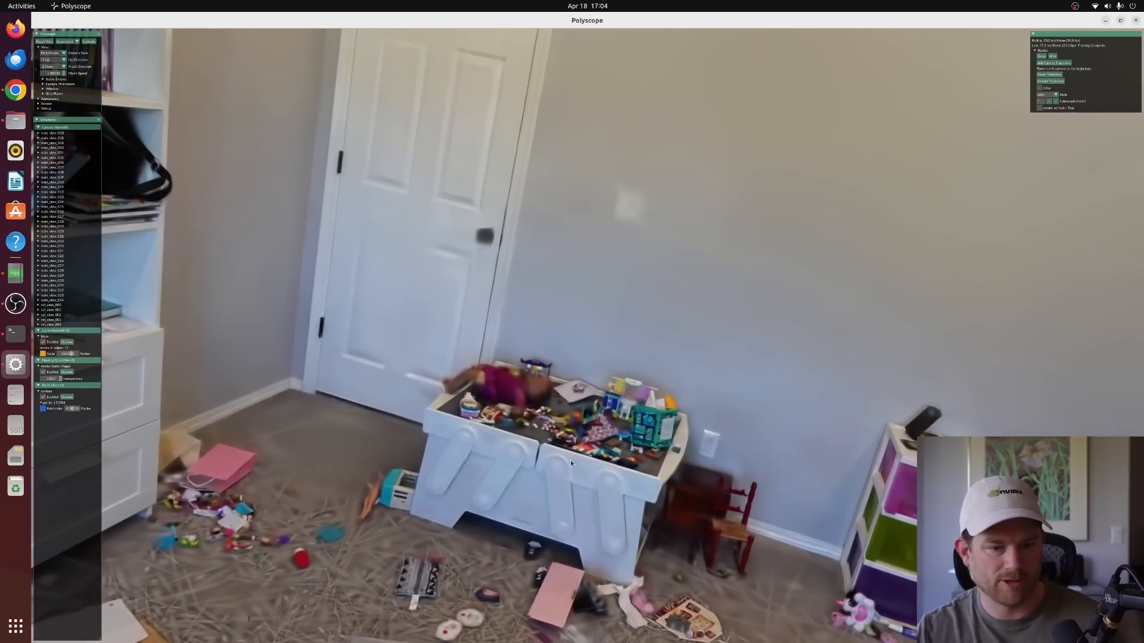
{"action": "left_click_drag", "start_coordinate": [734, 358], "coordinate": [327, 250]}
{"action": "left_click_drag", "start_coordinate": [762, 344], "coordinate": [349, 348]}
{"action": "key", "text": "s"}
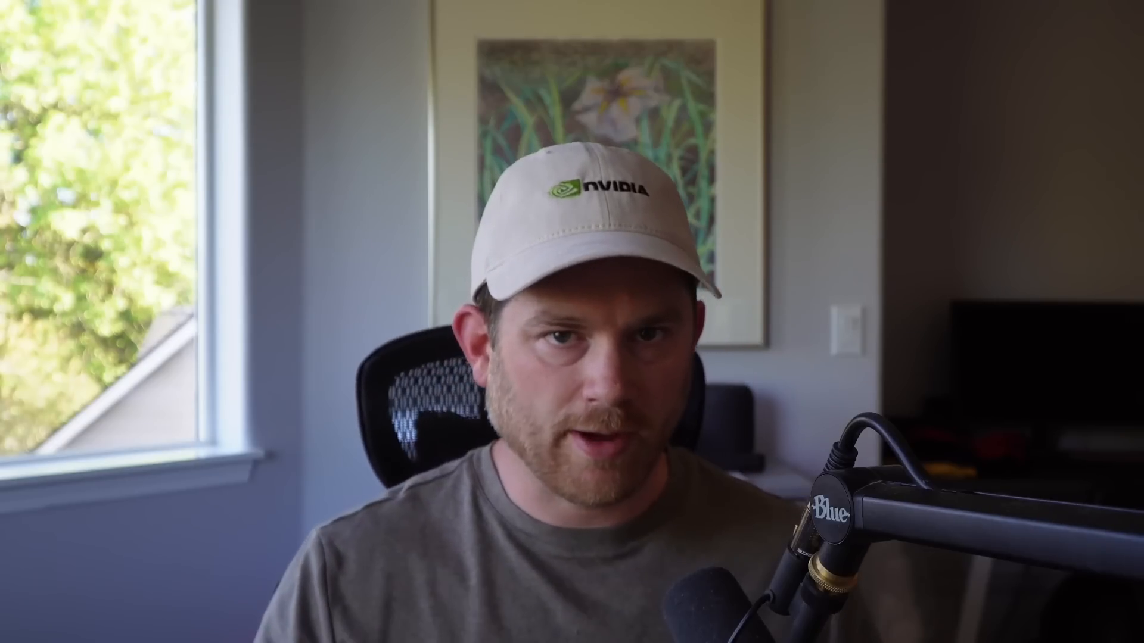